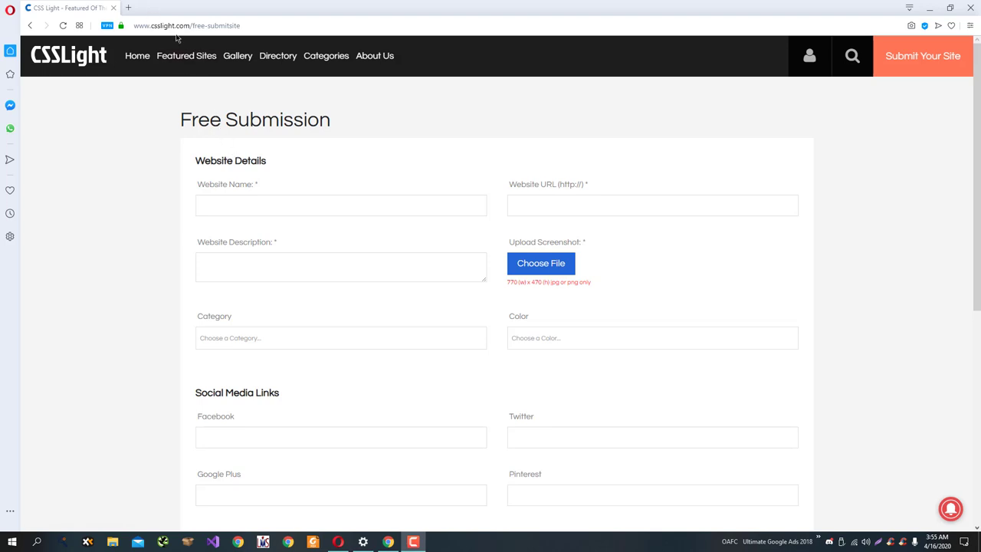
# Open CSSLight's Free Submission form via Submit Your Site, closing the older CSSLight tab.
pyautogui.click(89, 58)
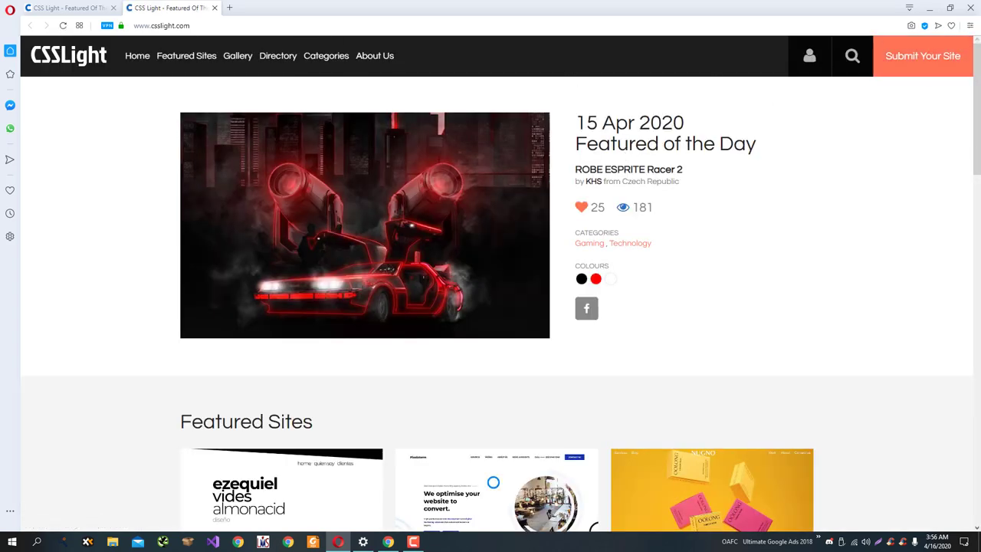
pyautogui.click(923, 56)
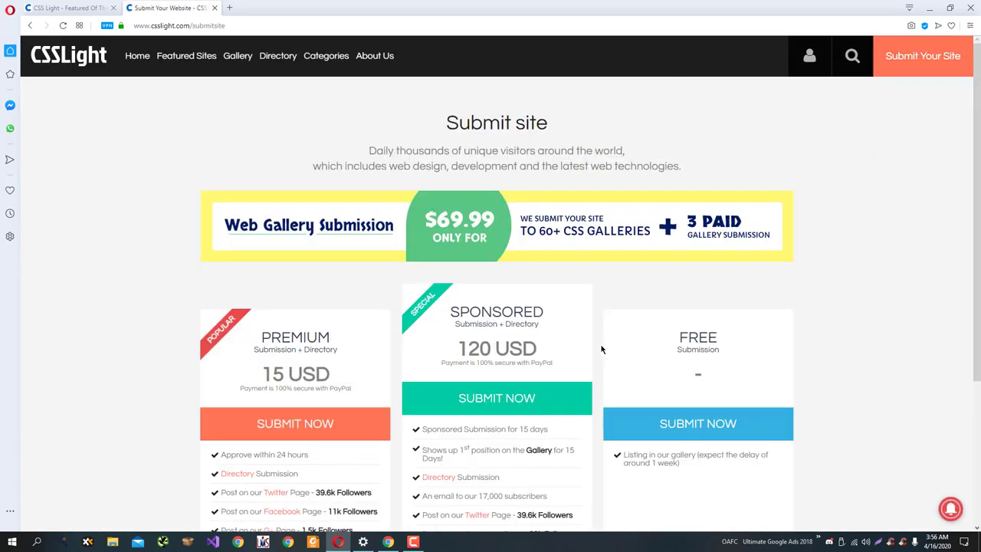
pyautogui.click(674, 431)
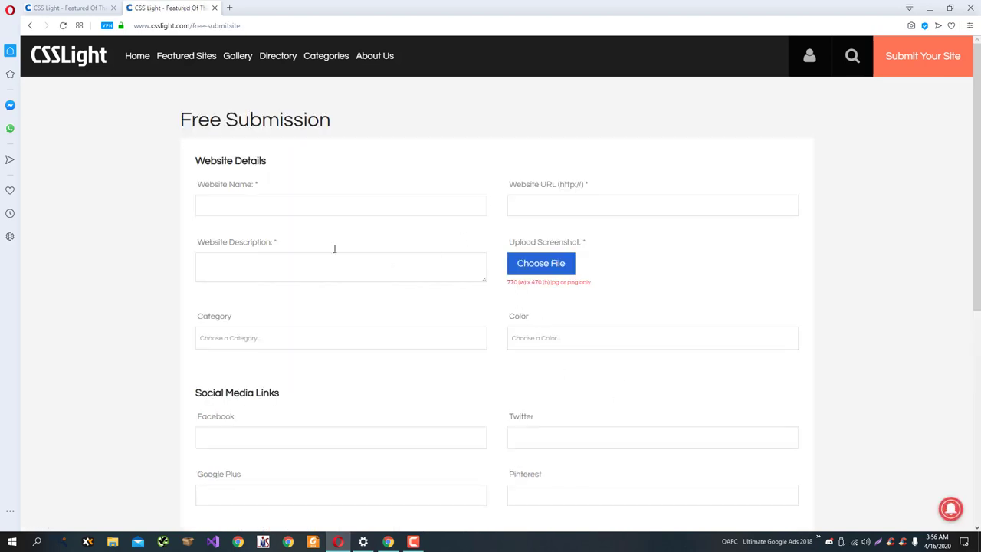
pyautogui.click(113, 8)
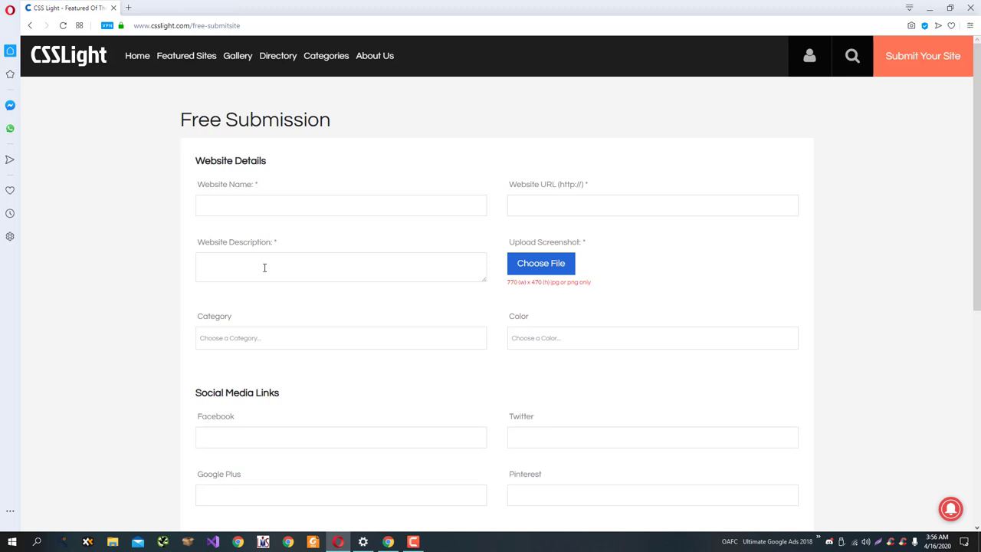
# Start the website name field and load gamingdairy.com in a new tab.
pyautogui.click(261, 212)
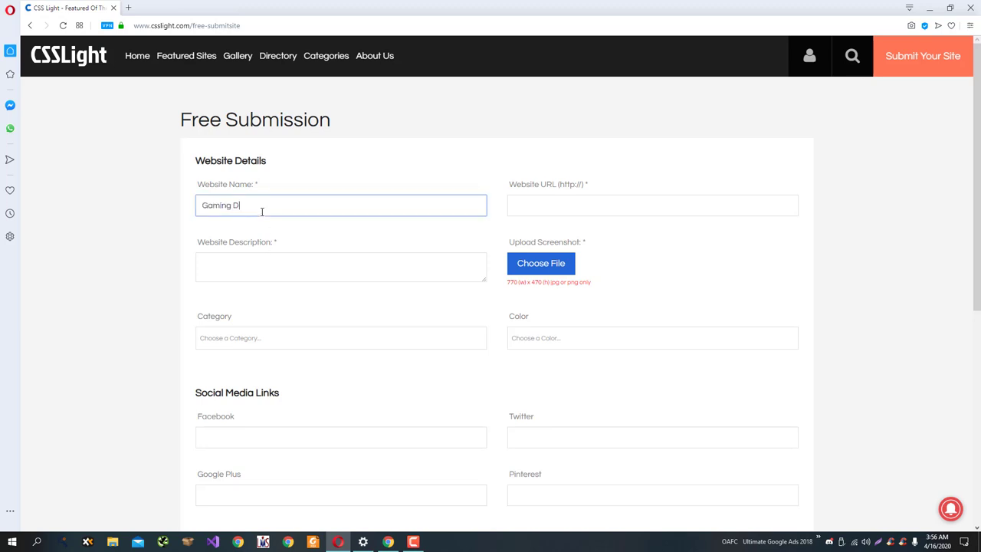
pyautogui.hotkey('ctrl', 't')
pyautogui.write('g')
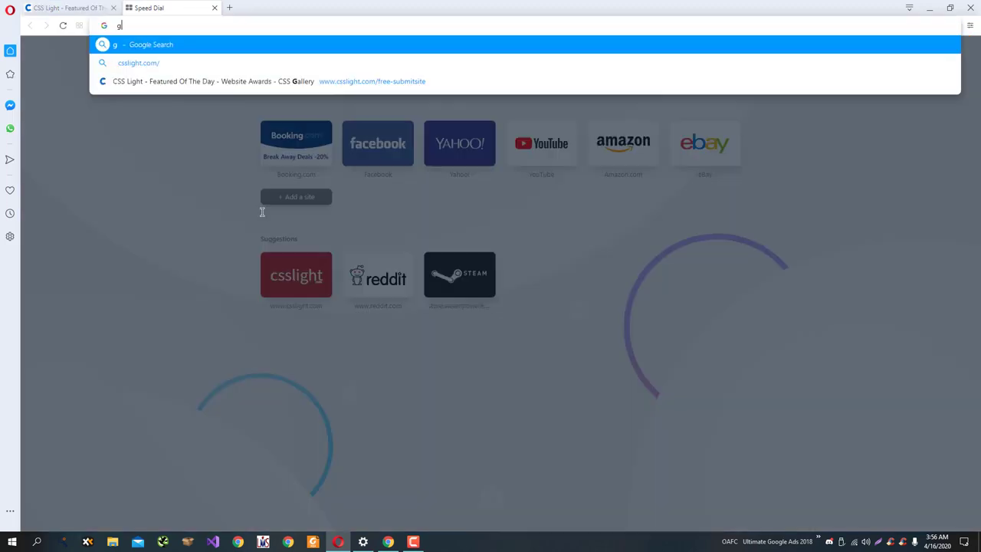
pyautogui.write('amingdairy.')
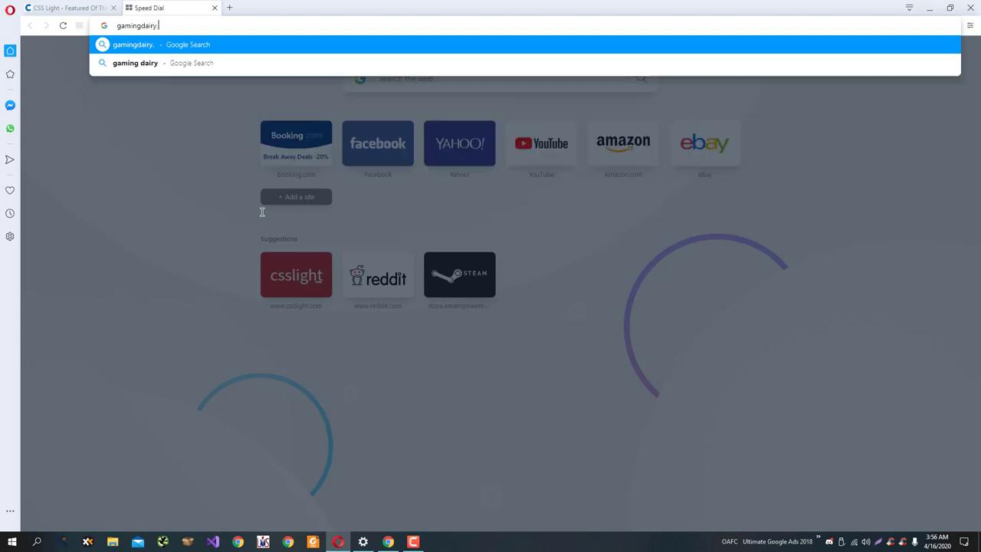
pyautogui.hotkey('ctrl', 'Return')
pyautogui.hotkey('ctrl', 'Tab')
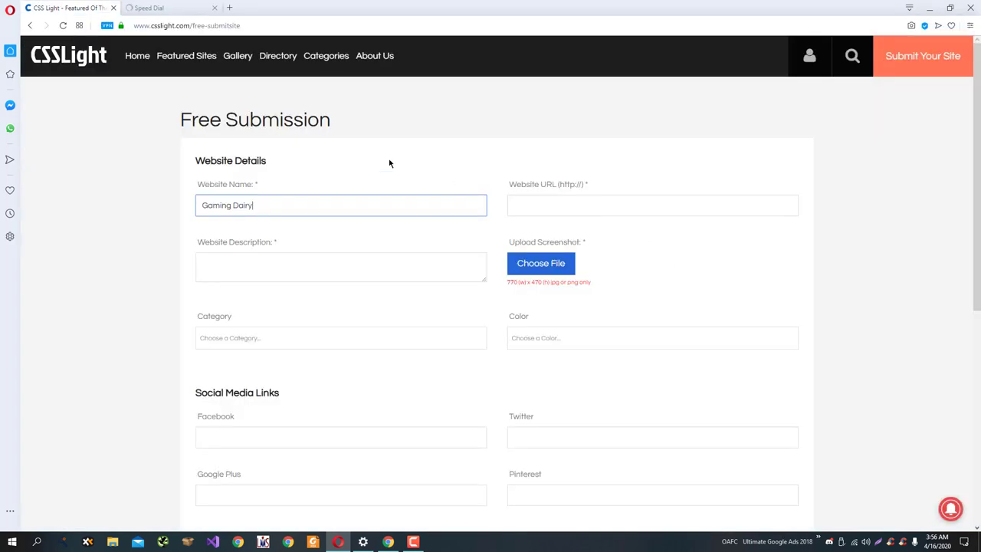
# Copy the gamingdairy.com address into the form's Website URL field.
pyautogui.click(181, 9)
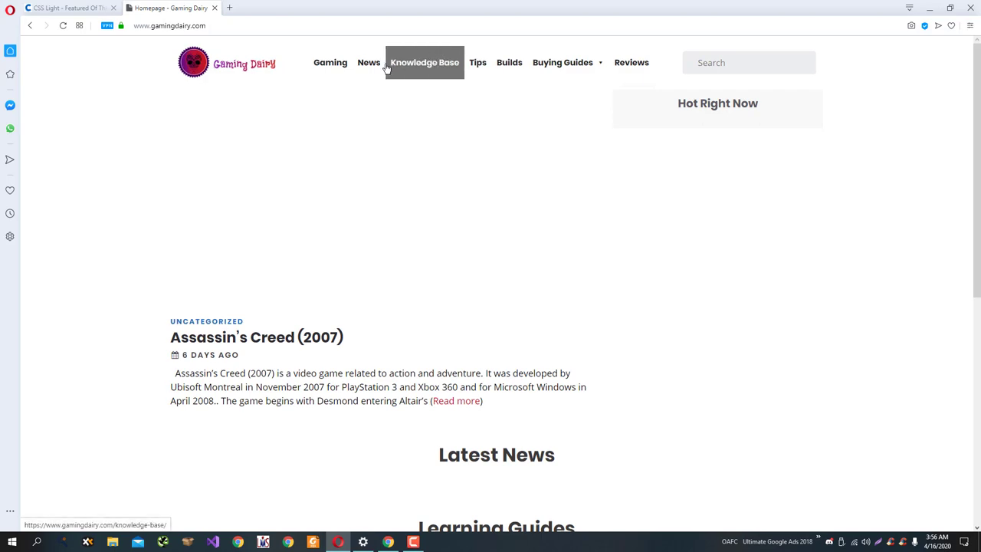
pyautogui.scroll(-6, 285, 384)
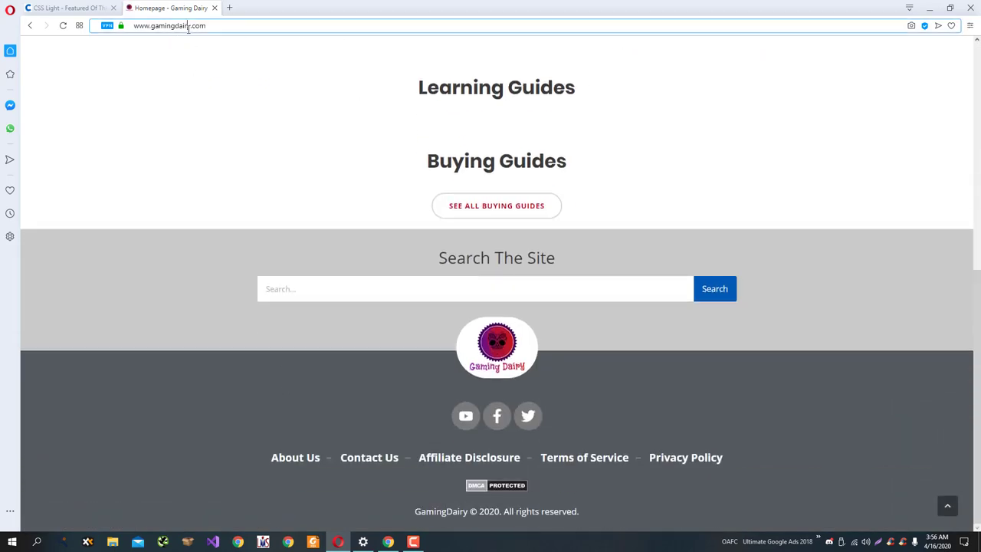
pyautogui.click(169, 25)
pyautogui.hotkey('ctrl', 'c')
pyautogui.click(69, 8)
pyautogui.click(557, 204)
pyautogui.hotkey('ctrl', 'v')
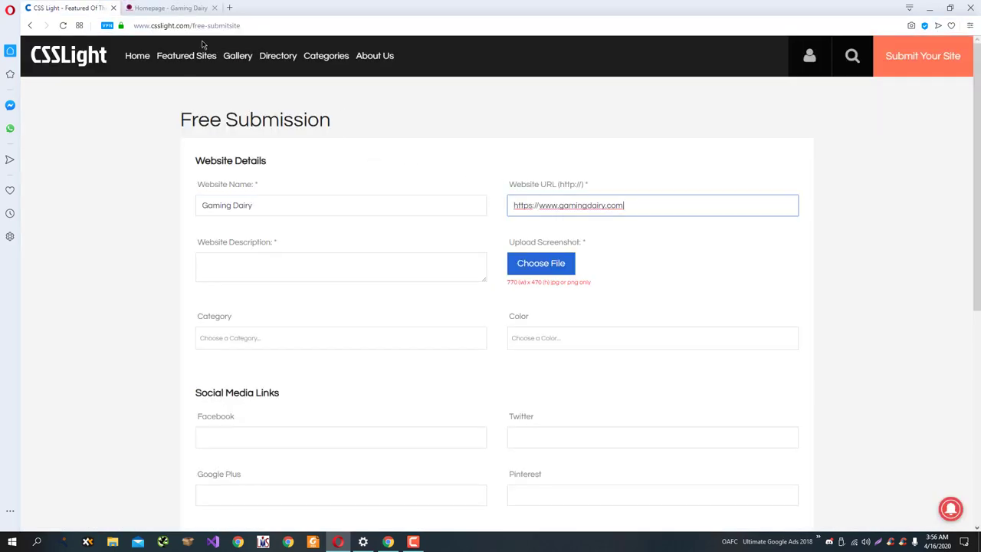
# Paste the first paragraph of Gaming Dairy's About Us page into the Description field.
pyautogui.click(173, 7)
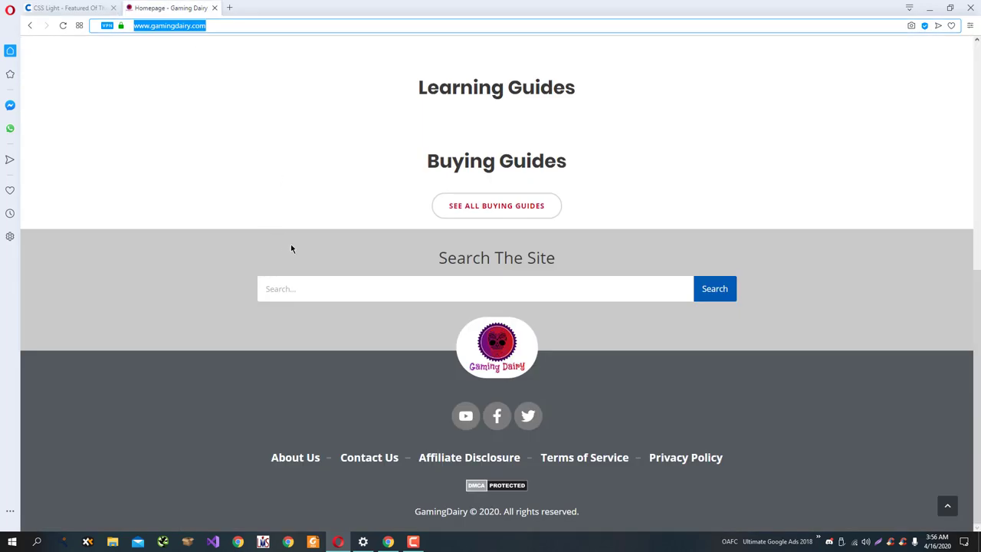
pyautogui.click(298, 459)
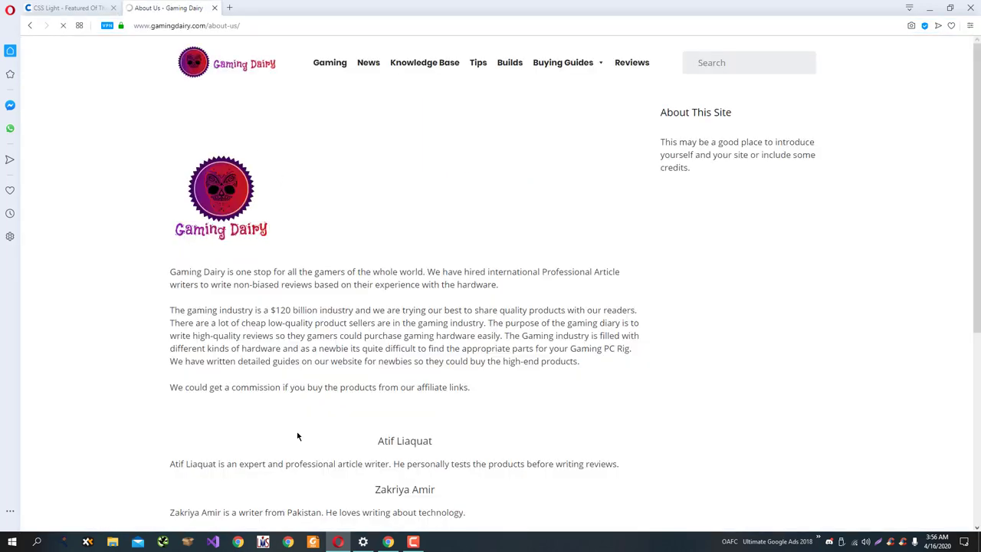
pyautogui.moveTo(171, 273); pyautogui.dragTo(499, 284)
pyautogui.hotkey('ctrl', 'c')
pyautogui.click(42, 7)
pyautogui.click(392, 276)
pyautogui.hotkey('ctrl', 'v')
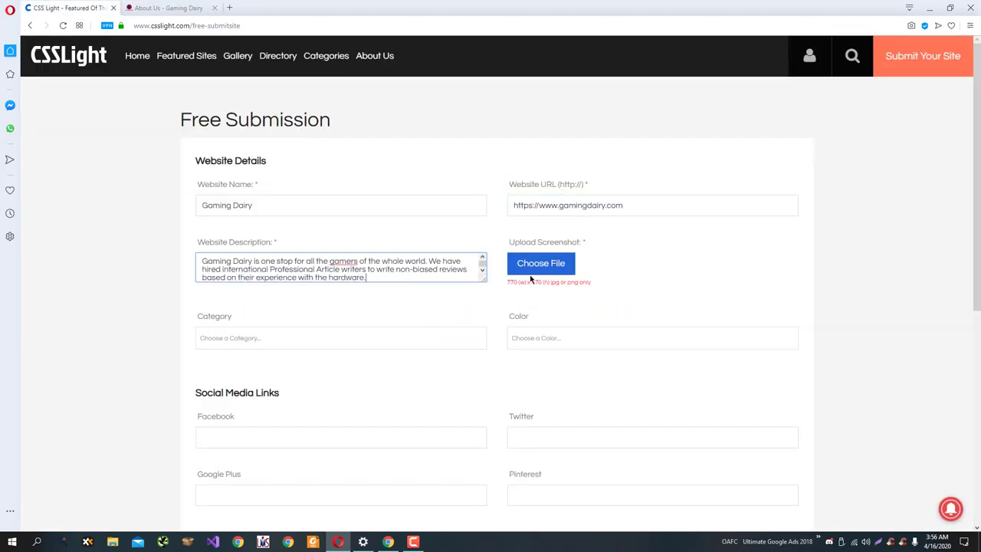
pyautogui.click(194, 8)
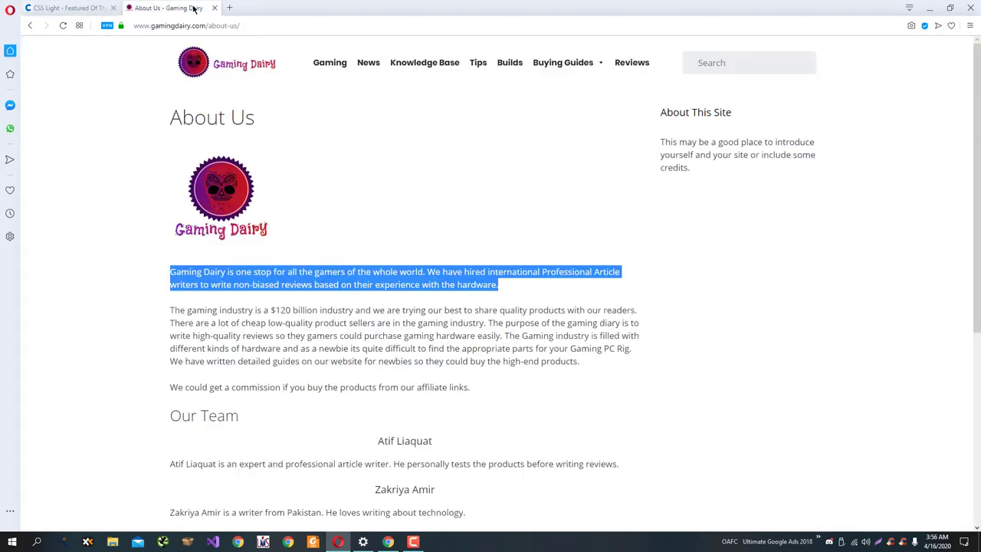
pyautogui.click(349, 433)
pyautogui.hotkey('ctrl', 'shift', '5')
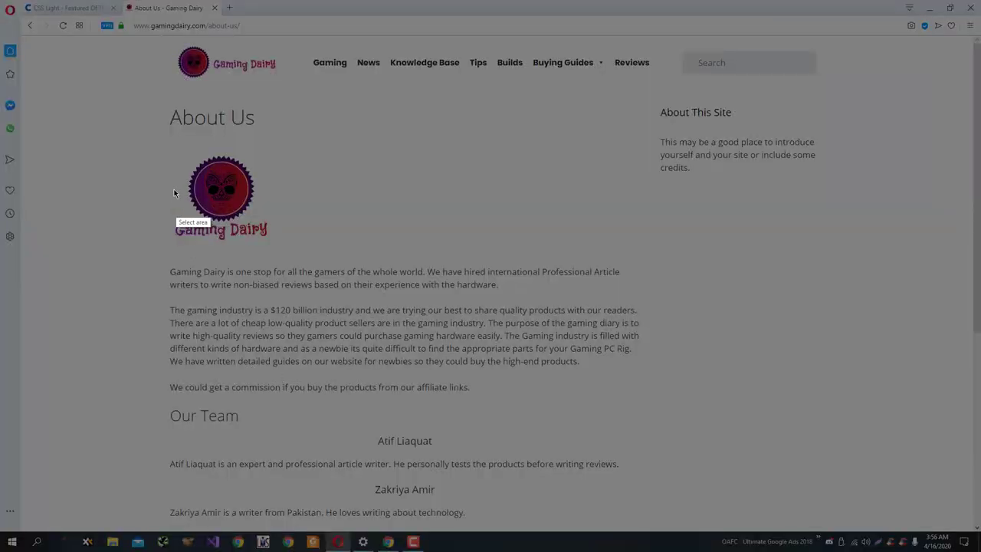
# Try marking the About Us content for a snapshot after checking the form's required screenshot size.
pyautogui.moveTo(160, 146)
pyautogui.mouseDown()
pyautogui.moveTo(255, 248)
pyautogui.moveTo(628, 510)
pyautogui.moveTo(646, 498)
pyautogui.moveTo(648, 482)
pyautogui.mouseUp()
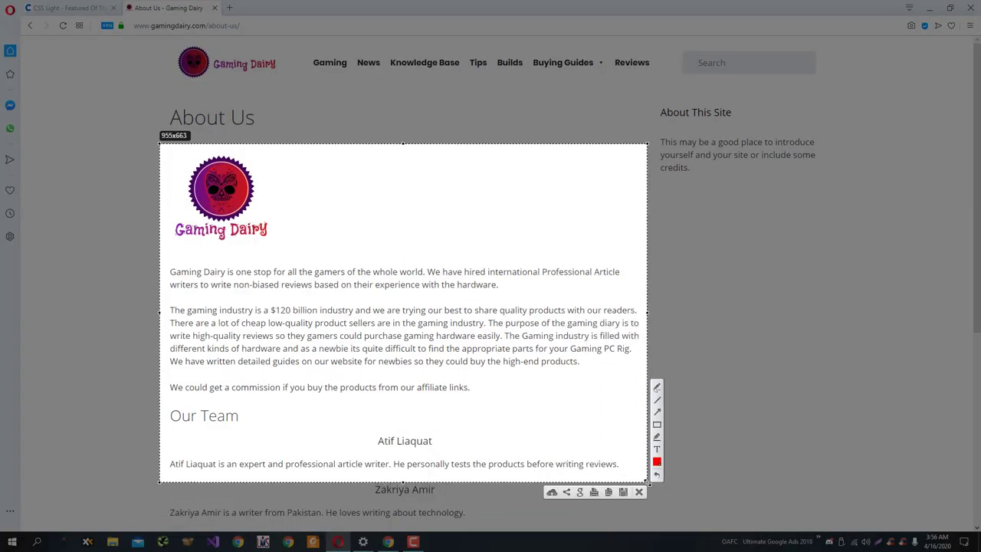
pyautogui.click(74, 6)
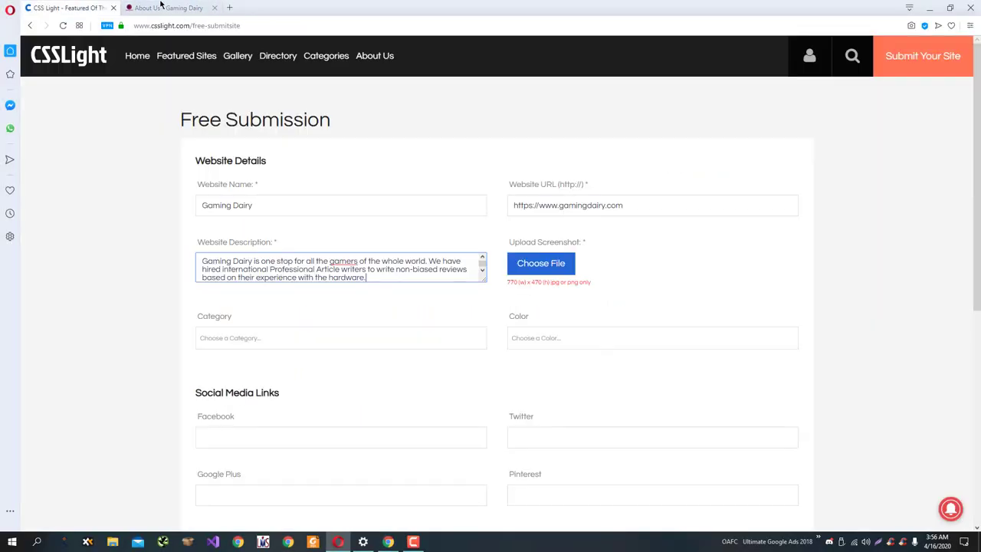
pyautogui.click(182, 6)
pyautogui.hotkey('ctrl', 'shift', '5')
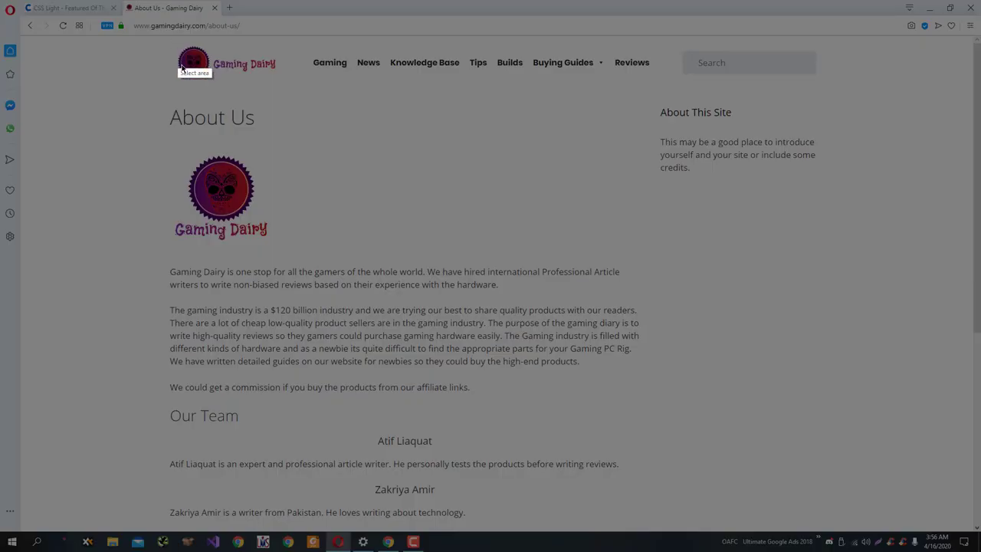
pyautogui.moveTo(163, 102); pyautogui.dragTo(639, 473)
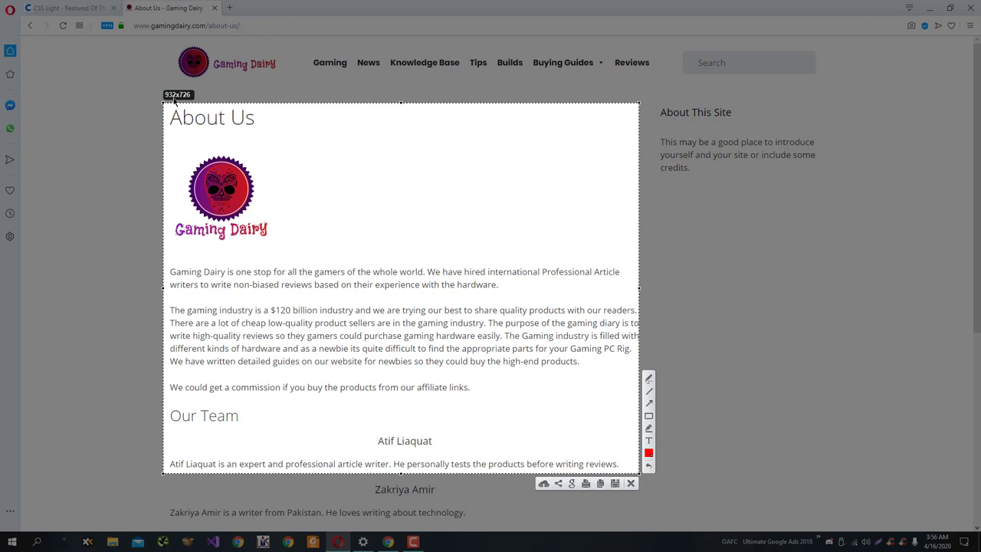
pyautogui.press('Escape')
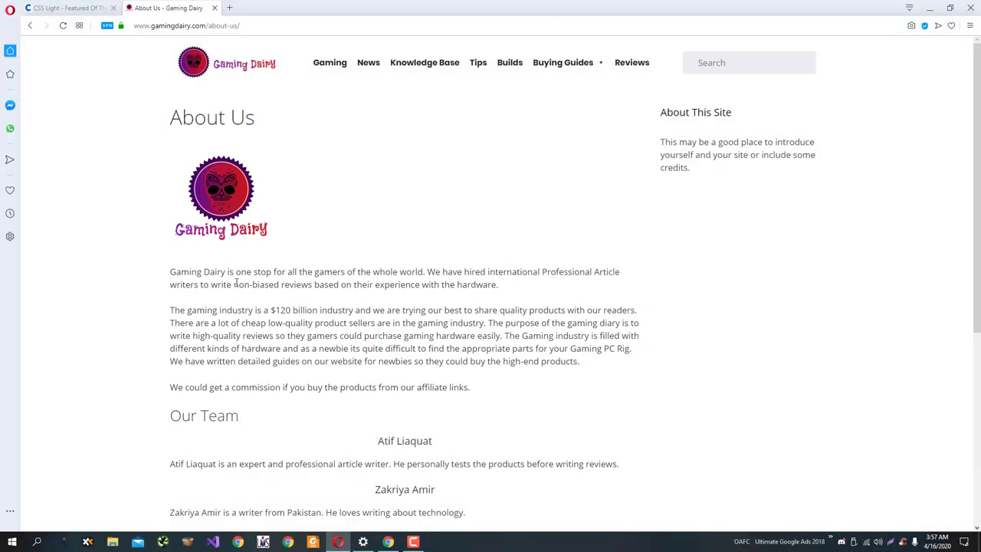
# Capture a 770x470 area of the About Us page and save it as Screenshot_21.jpg.
pyautogui.press('F10')
pyautogui.moveTo(163, 92)
pyautogui.mouseDown()
pyautogui.moveTo(325, 349)
pyautogui.moveTo(617, 496)
pyautogui.moveTo(673, 503)
pyautogui.moveTo(641, 466)
pyautogui.moveTo(617, 411)
pyautogui.moveTo(170, 33)
pyautogui.moveTo(176, 41)
pyautogui.moveTo(157, 44)
pyautogui.moveTo(170, 46)
pyautogui.mouseUp()
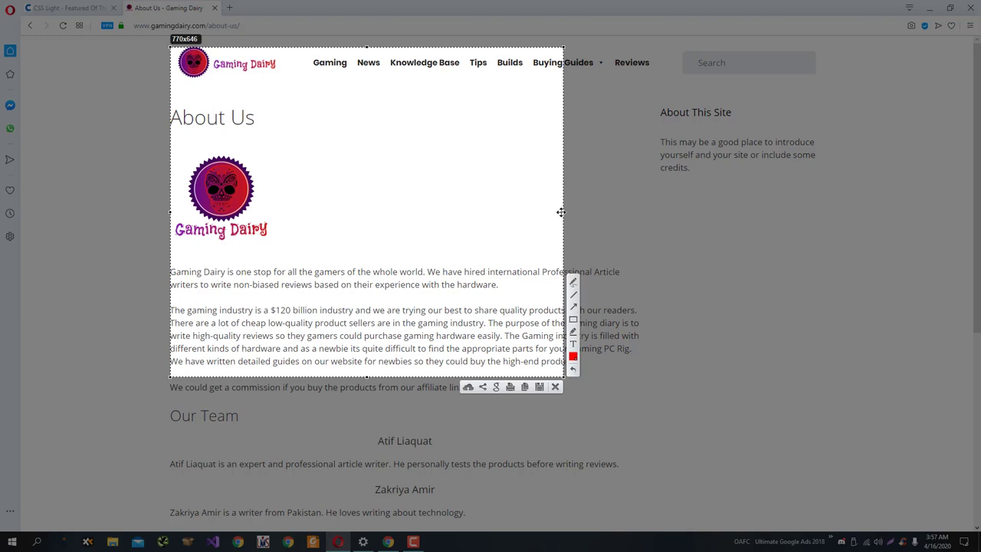
pyautogui.moveTo(561, 212); pyautogui.dragTo(552, 212)
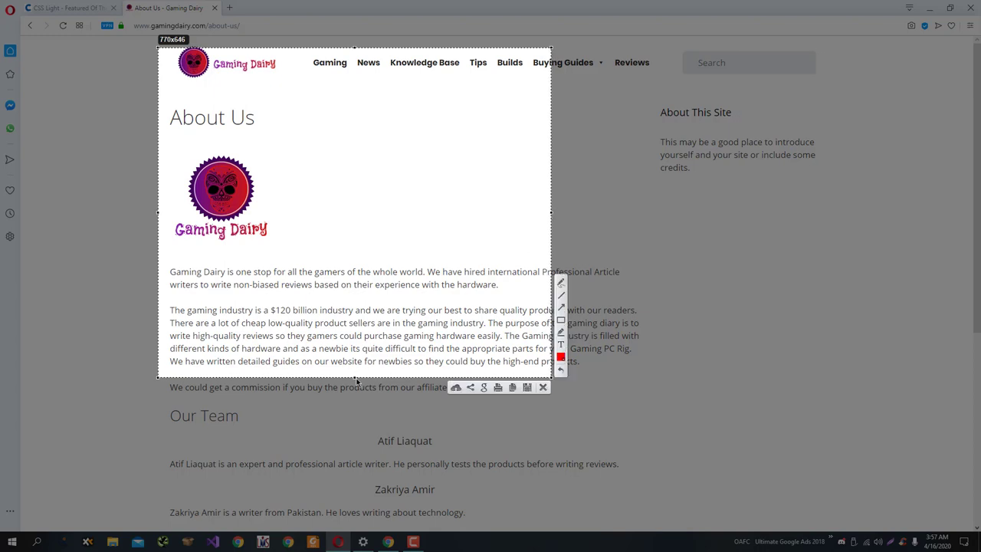
pyautogui.moveTo(354, 379); pyautogui.dragTo(385, 287)
pyautogui.moveTo(307, 197)
pyautogui.mouseDown()
pyautogui.moveTo(329, 191)
pyautogui.moveTo(310, 197)
pyautogui.moveTo(313, 188)
pyautogui.mouseUp()
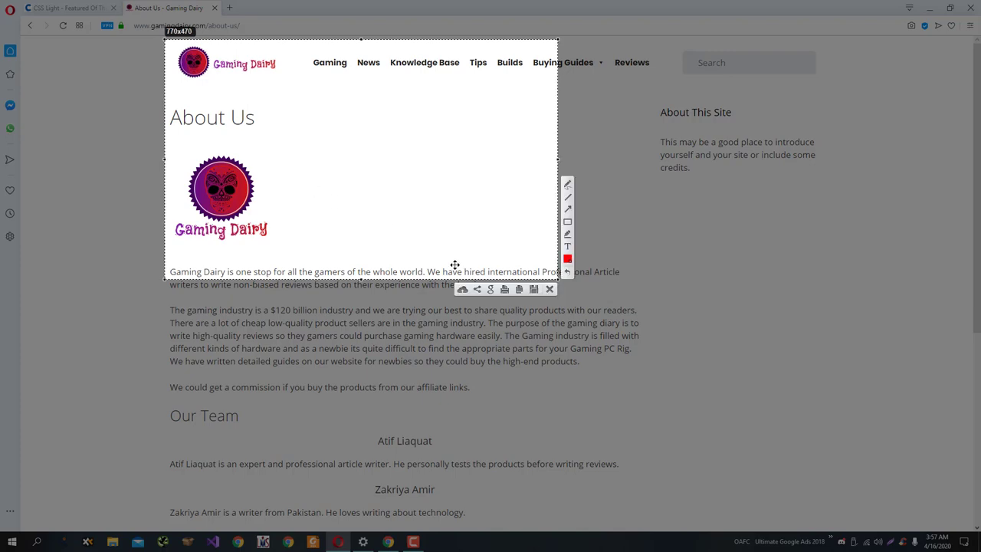
pyautogui.click(534, 289)
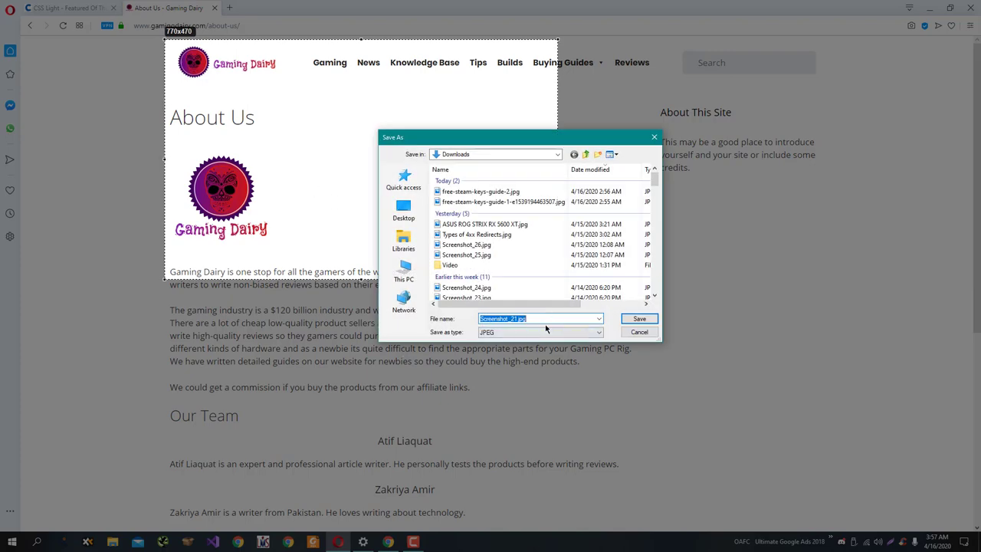
pyautogui.press('Return')
pyautogui.click(85, 8)
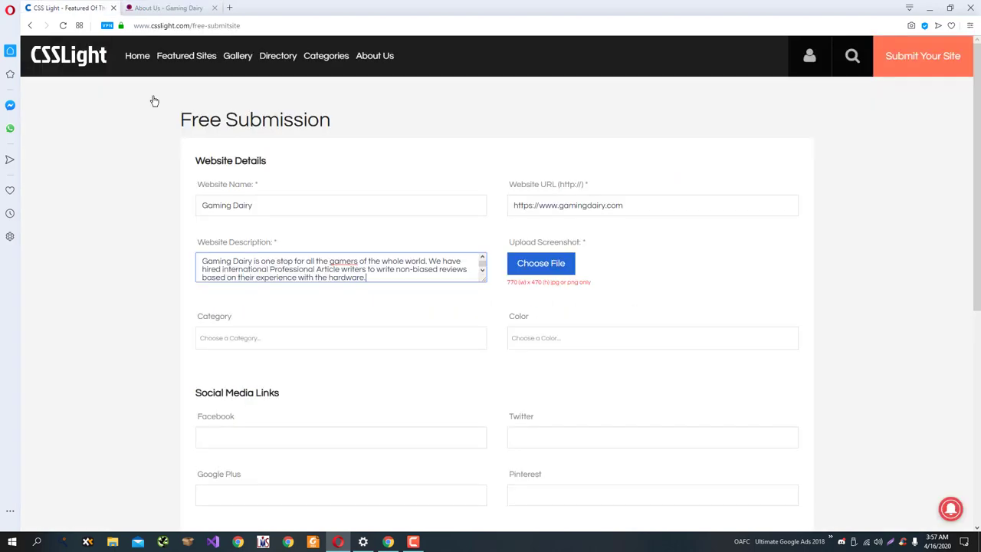
# Upload Screenshot_21.jpg from Downloads and set the category to Gaming.
pyautogui.click(555, 263)
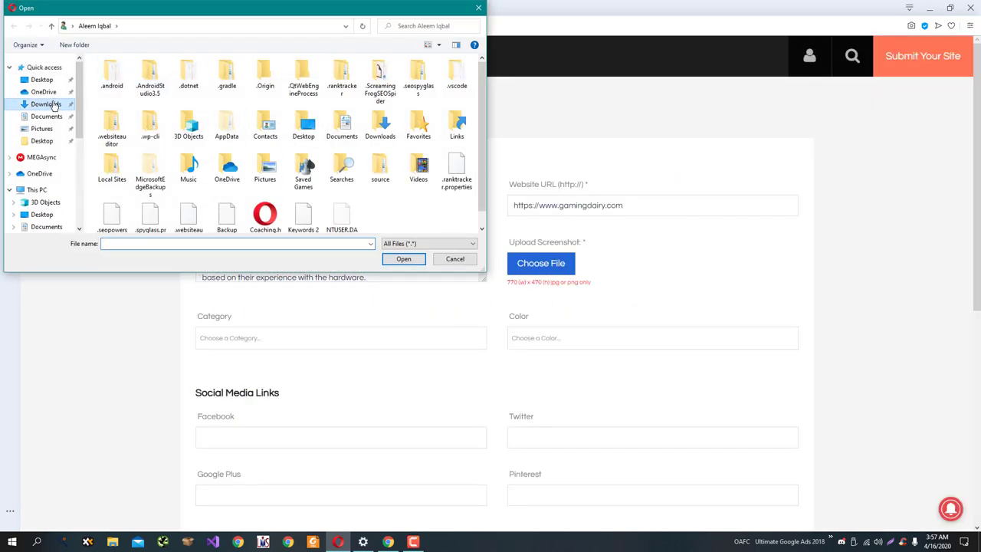
pyautogui.click(46, 104)
pyautogui.doubleClick(126, 100)
pyautogui.scroll(-1, 239, 231)
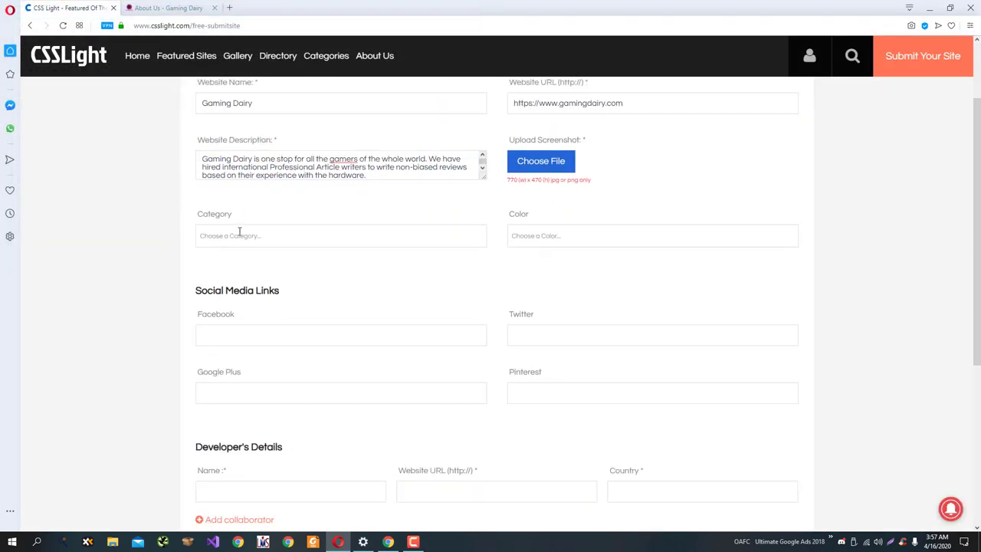
pyautogui.click(239, 234)
pyautogui.scroll(-1, 249, 295)
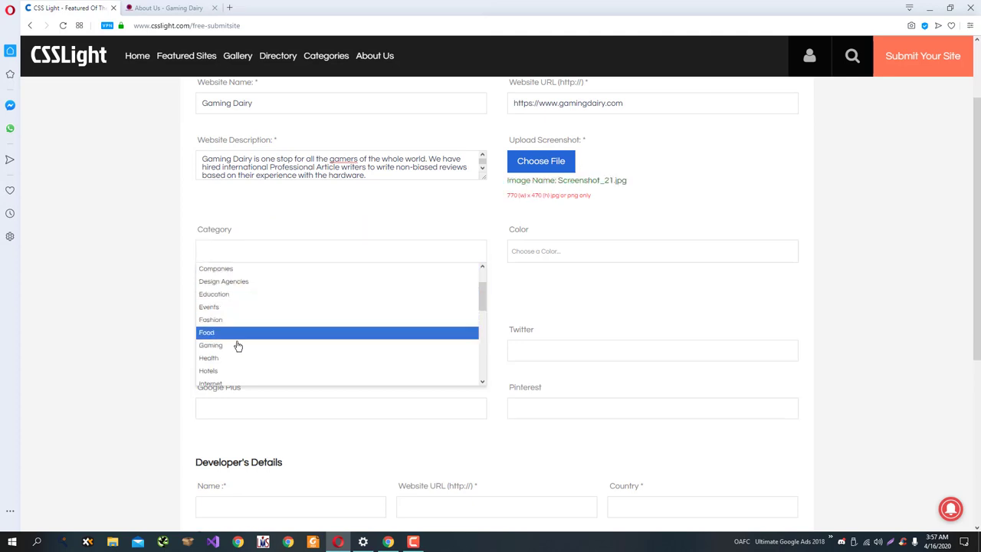
pyautogui.click(238, 345)
# Select White and then Black in the Color dropdown.
pyautogui.click(541, 251)
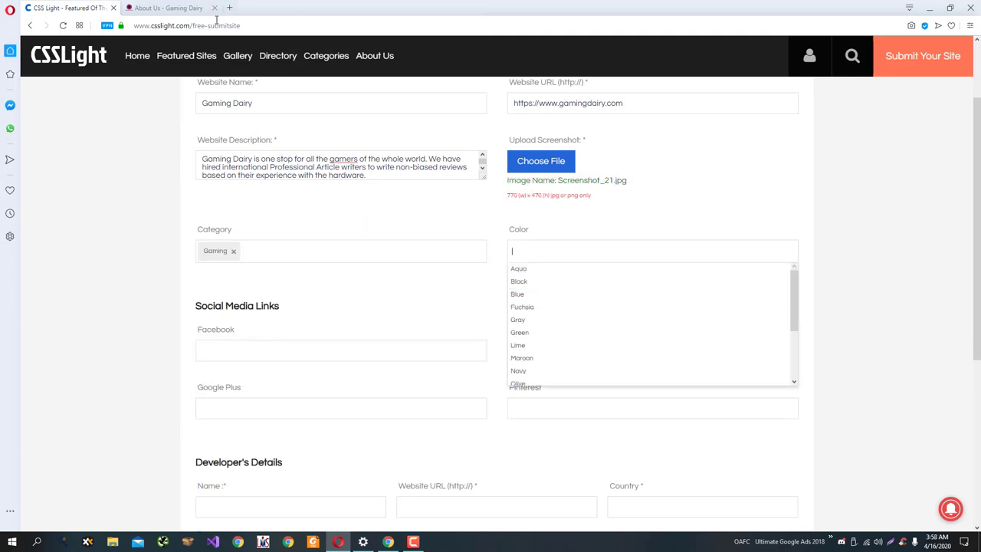
pyautogui.scroll(-2, 571, 329)
pyautogui.click(547, 368)
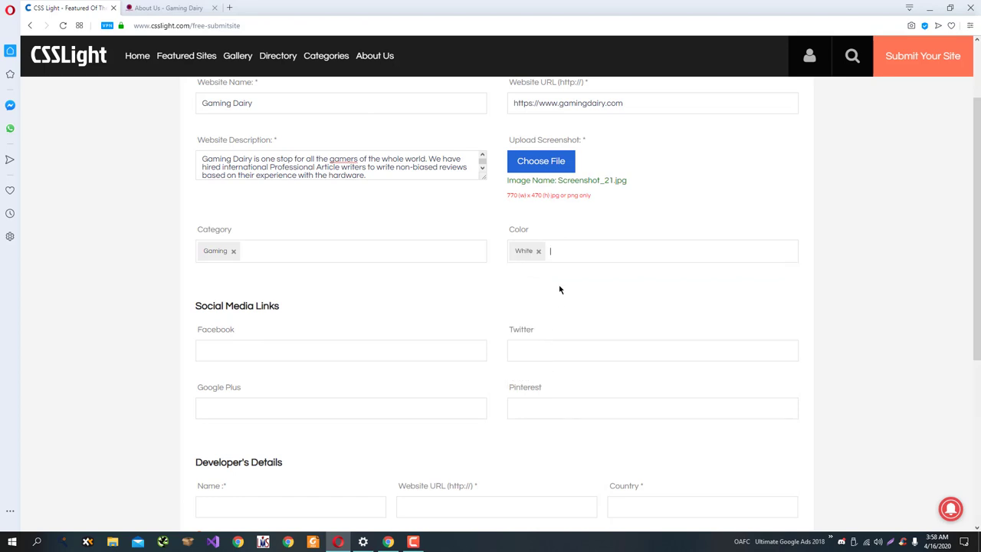
pyautogui.click(570, 256)
pyautogui.click(552, 281)
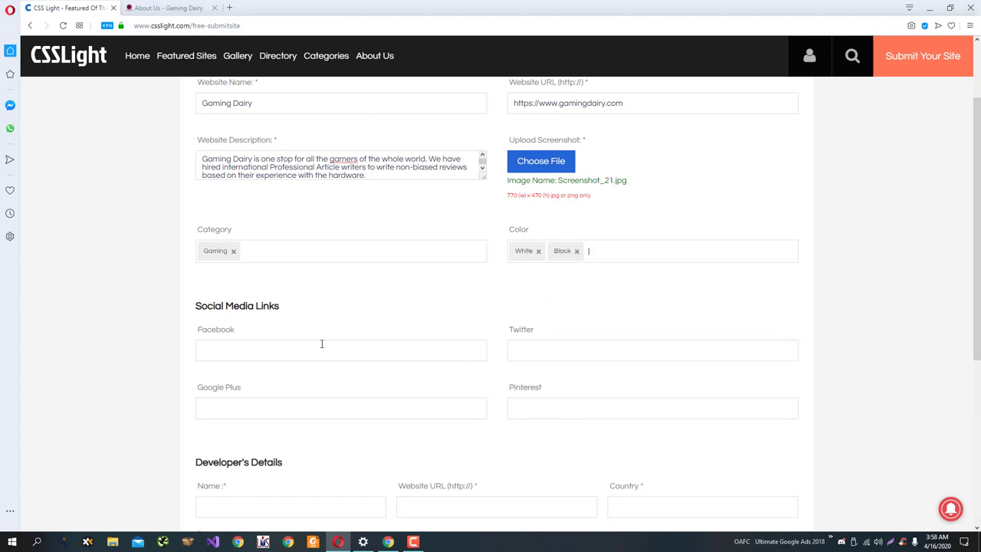
pyautogui.click(322, 344)
# Search Google for 'gaming dairy' and paste its Facebook result link into the Facebook field.
pyautogui.hotkey('ctrl', 't')
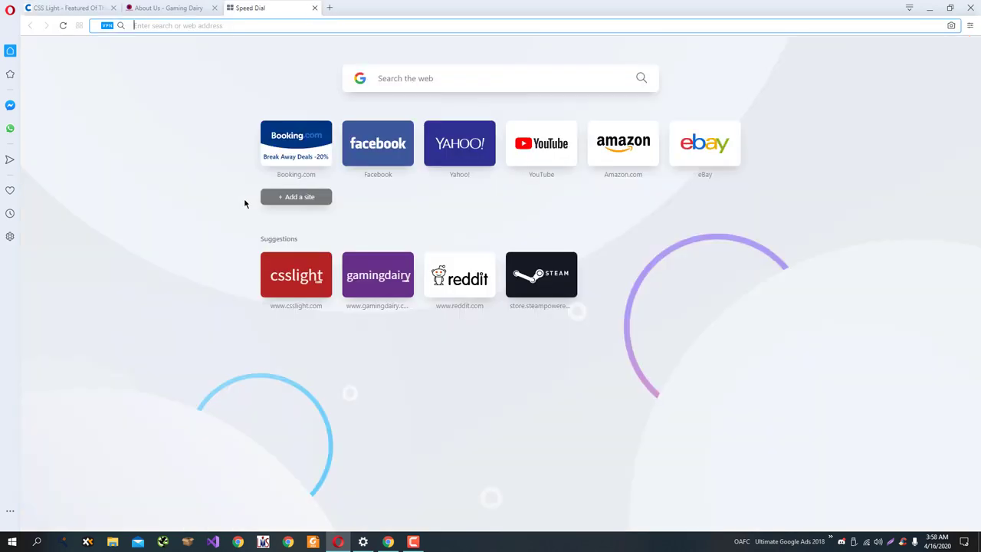
pyautogui.write('fgaming dairy')
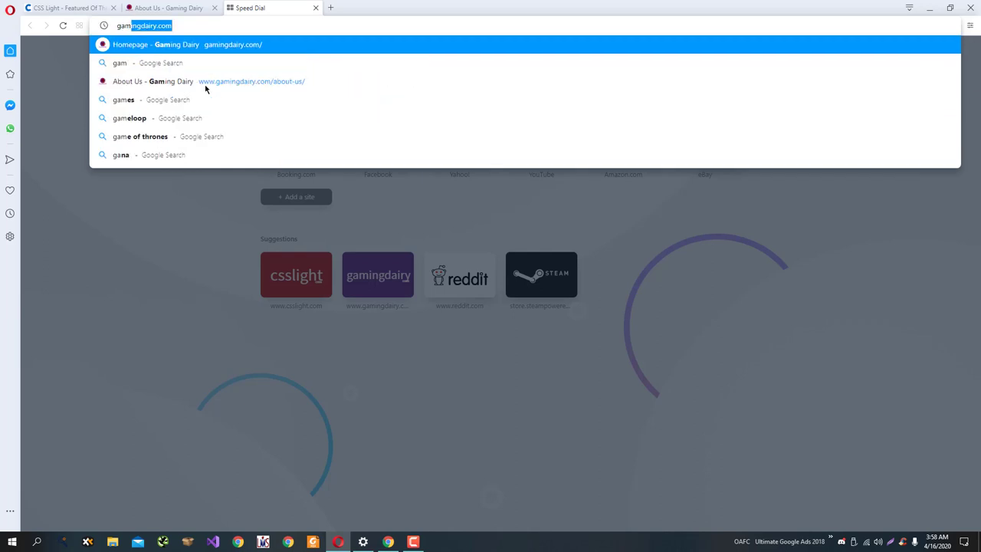
pyautogui.press('Return')
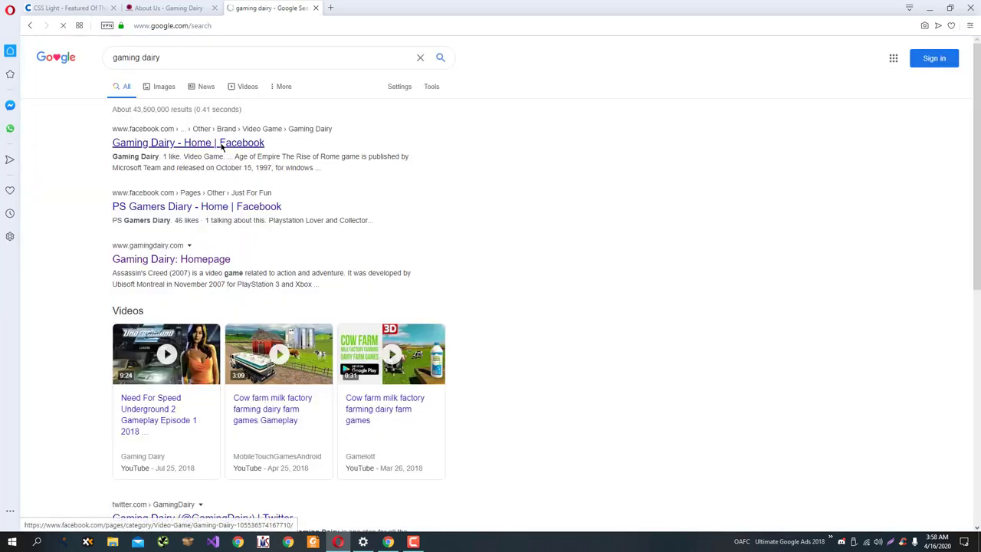
pyautogui.rightClick(222, 146)
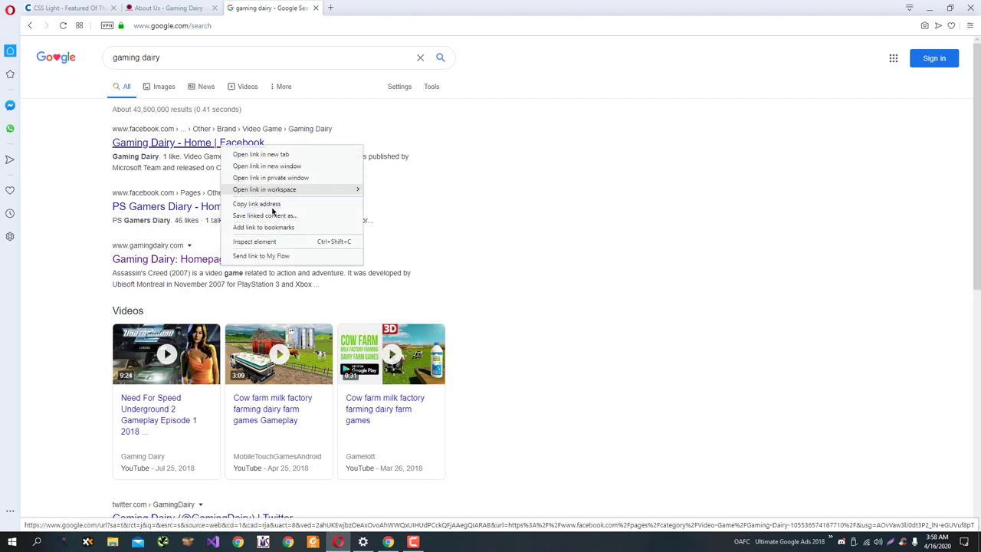
pyautogui.click(274, 205)
pyautogui.click(62, 11)
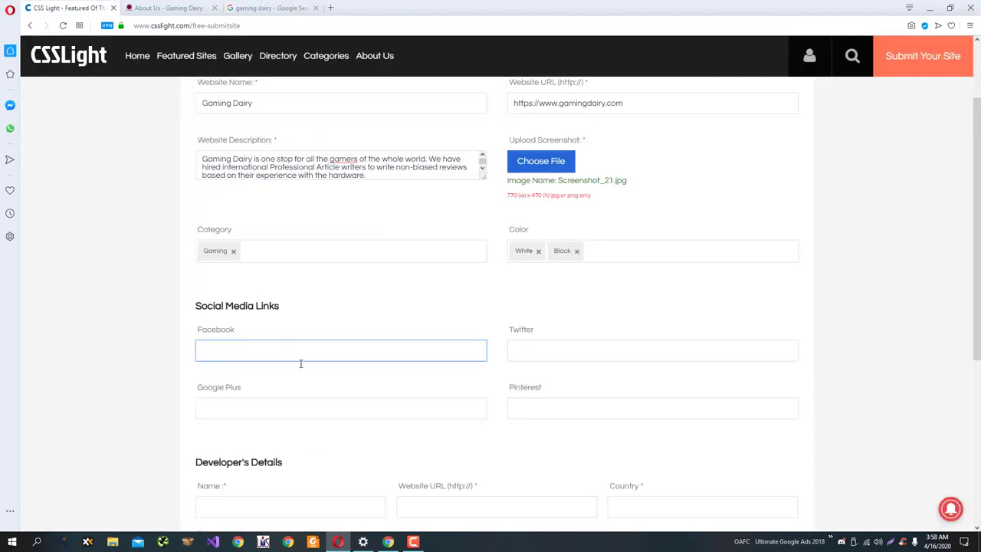
pyautogui.hotkey('ctrl', 'v')
pyautogui.click(488, 375)
pyautogui.scroll(-2, 460, 360)
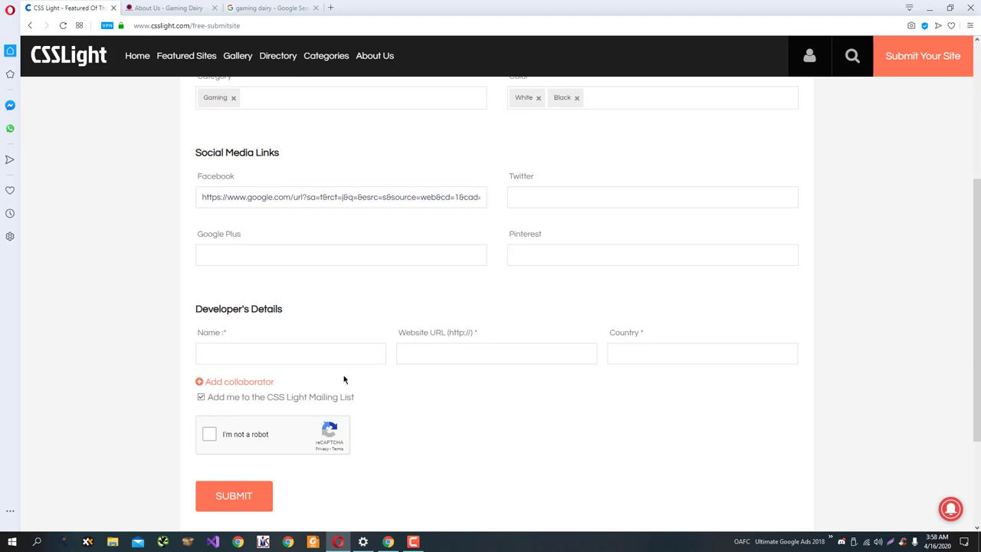
pyautogui.click(330, 358)
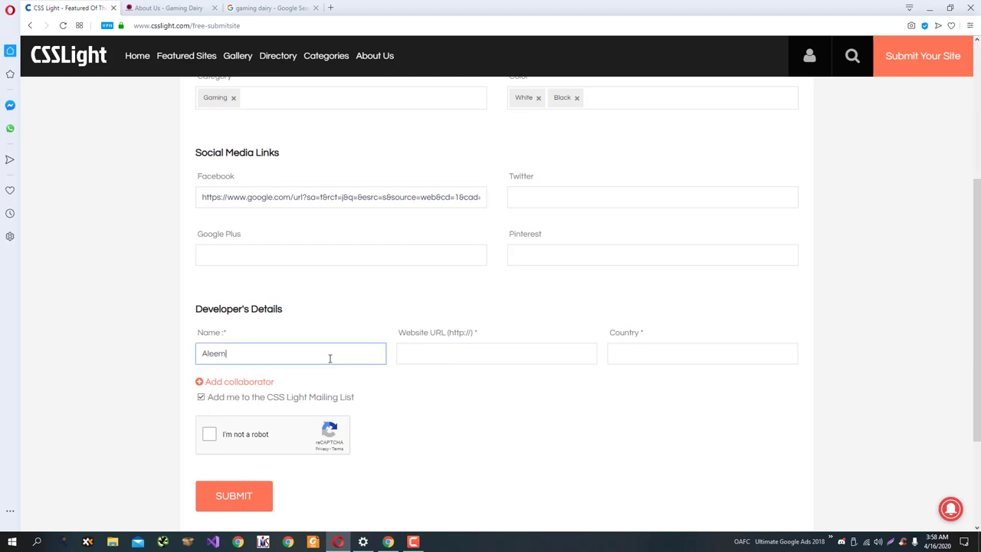
# Enter the developer's name, paste the Gaming Dairy URL, and set the country to Pakistan.
pyautogui.click(192, 9)
pyautogui.click(207, 26)
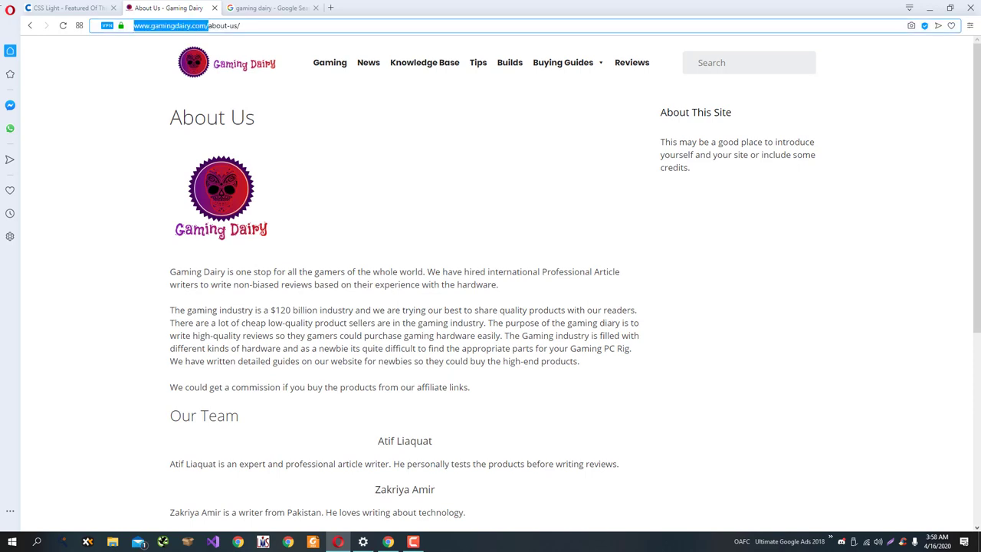
pyautogui.click(69, 8)
pyautogui.click(476, 354)
pyautogui.hotkey('ctrl', 'v')
pyautogui.click(677, 357)
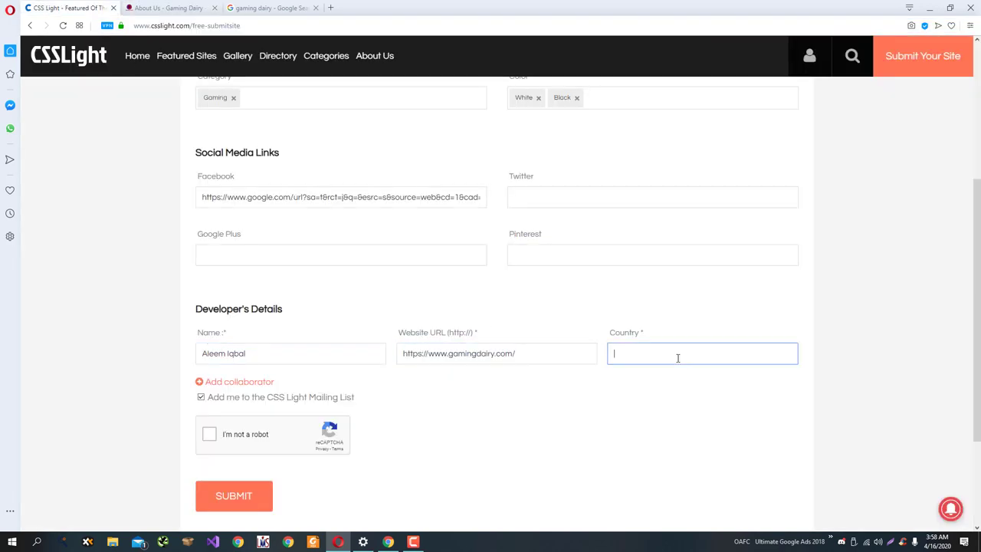
pyautogui.write('Pakistan')
# Pass the reCAPTCHA by marking the car tiles and submit the listing.
pyautogui.click(258, 434)
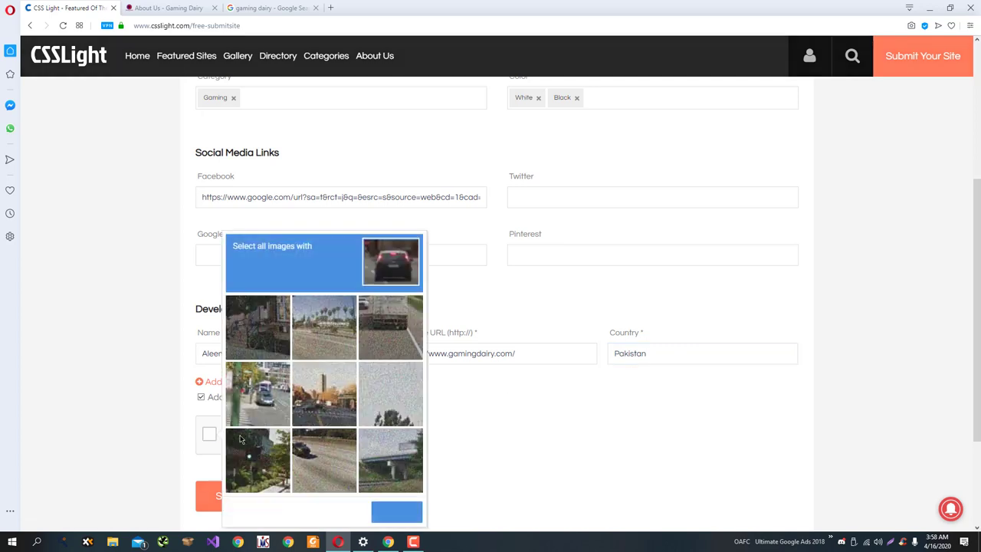
pyautogui.click(337, 464)
pyautogui.click(275, 406)
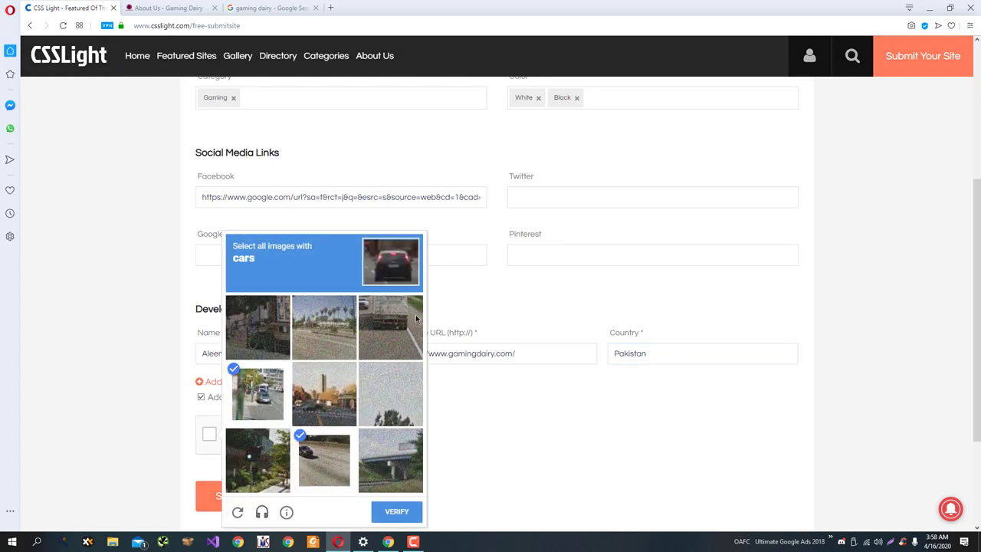
pyautogui.click(417, 326)
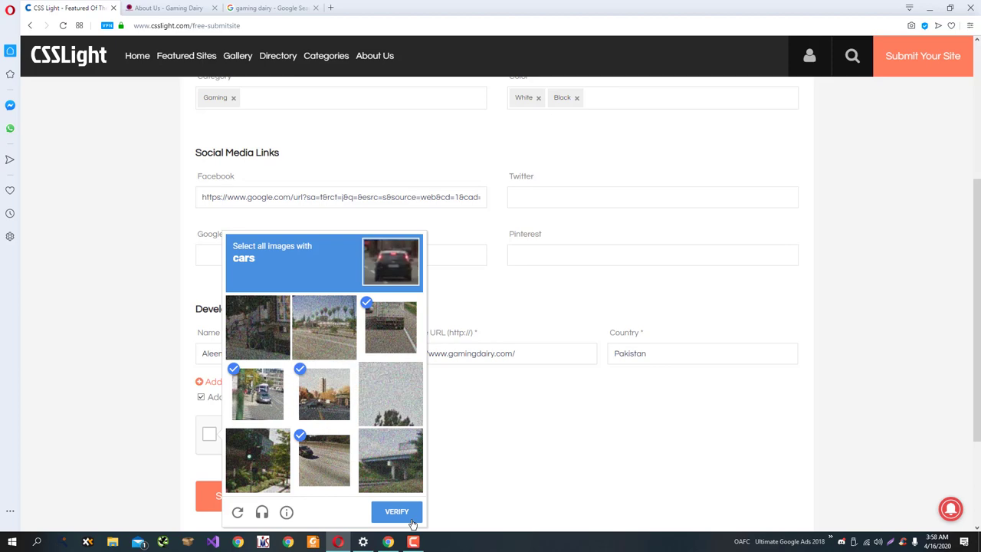
pyautogui.click(397, 512)
pyautogui.click(219, 502)
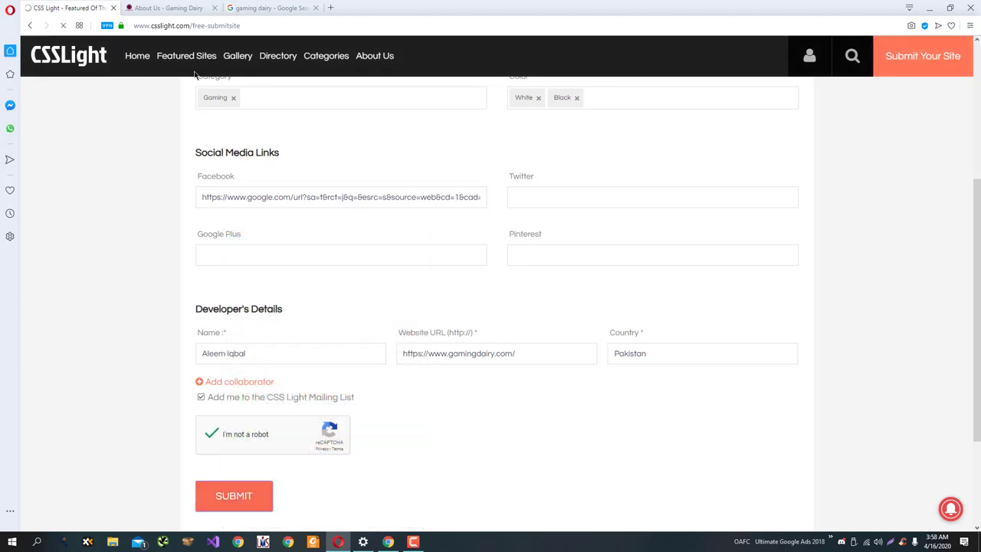
pyautogui.click(162, 7)
pyautogui.hotkey('ctrl', 'Tab')
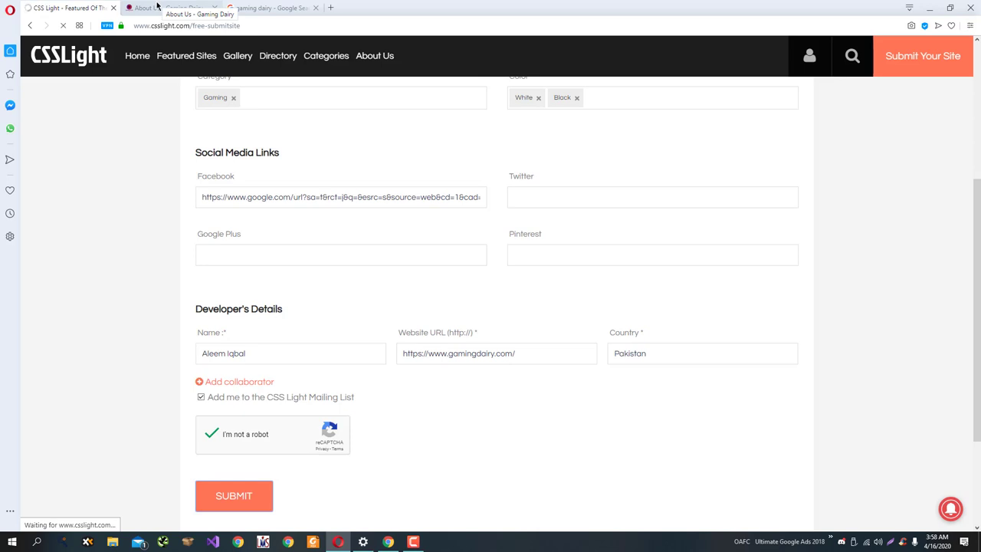
pyautogui.click(157, 6)
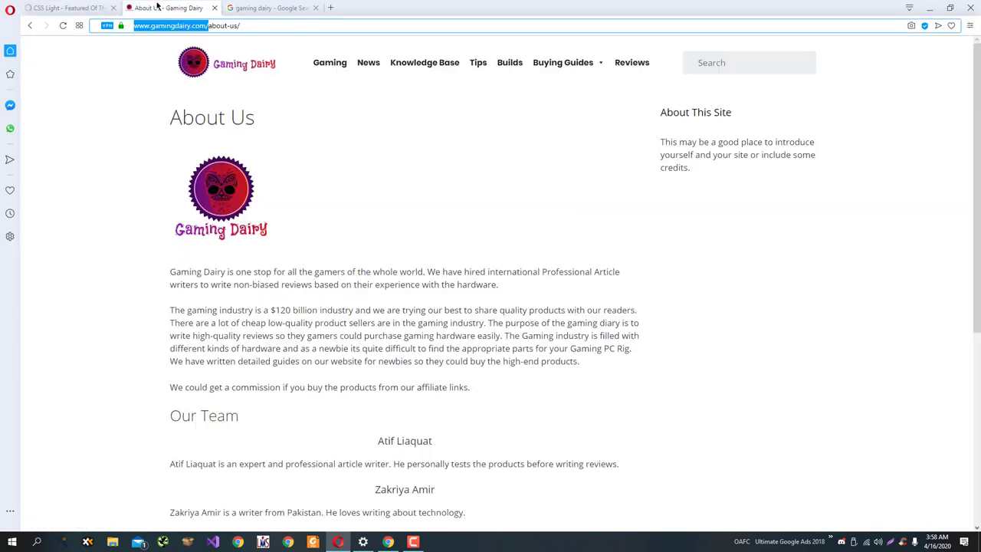
# Close the CSS Light tab and scroll Gaming Dairy's About Us page to its footer.
pyautogui.click(113, 8)
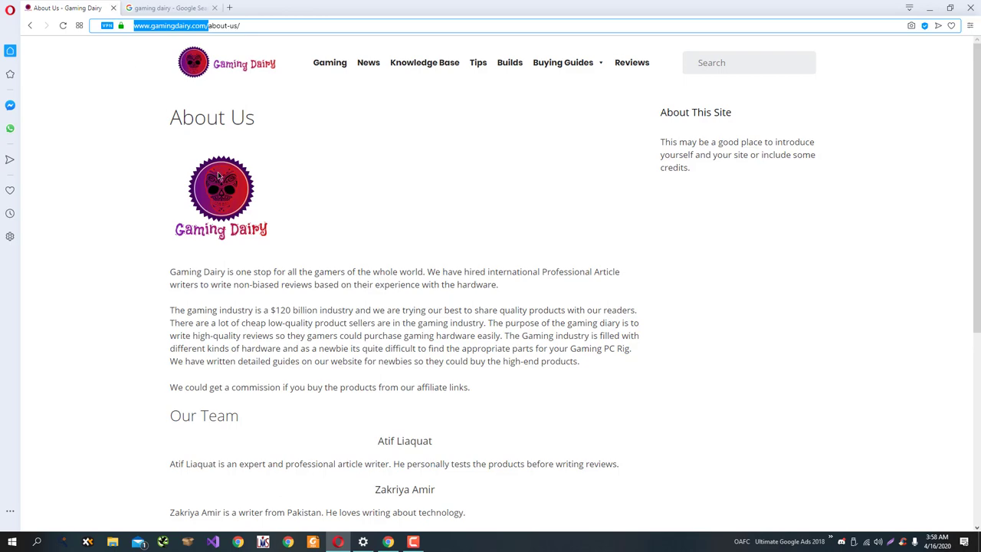
pyautogui.scroll(-4, 286, 235)
pyautogui.scroll(3, 285, 241)
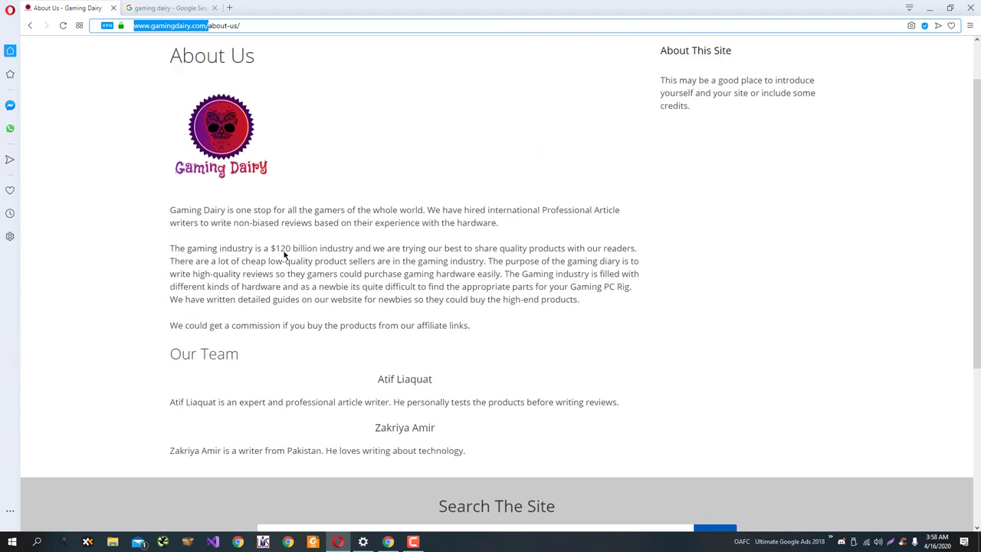
pyautogui.scroll(-4, 284, 253)
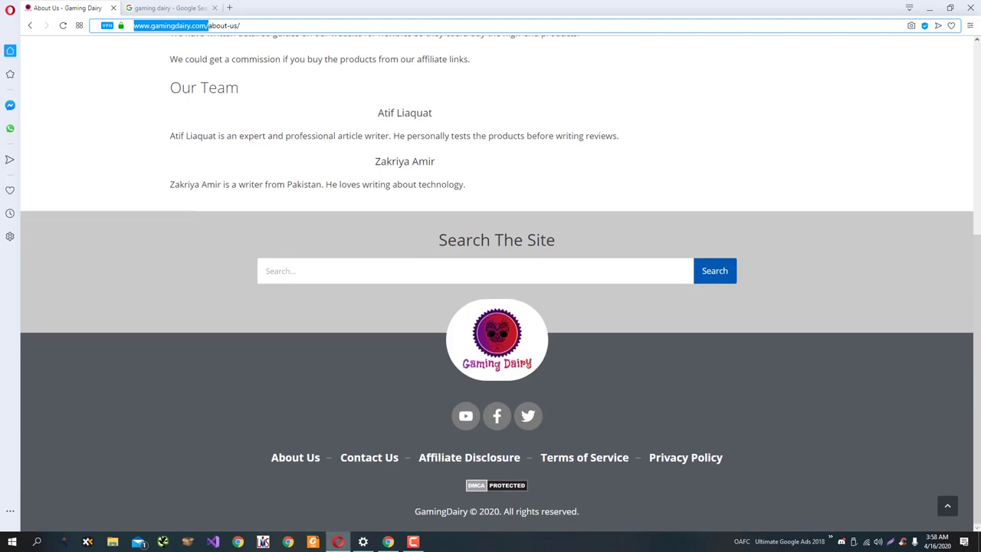
pyautogui.click(389, 542)
pyautogui.hotkey('alt', 'Tab')
# Search Google in Chrome for "affiliate disclosure" "amazon" game.
pyautogui.click(157, 9)
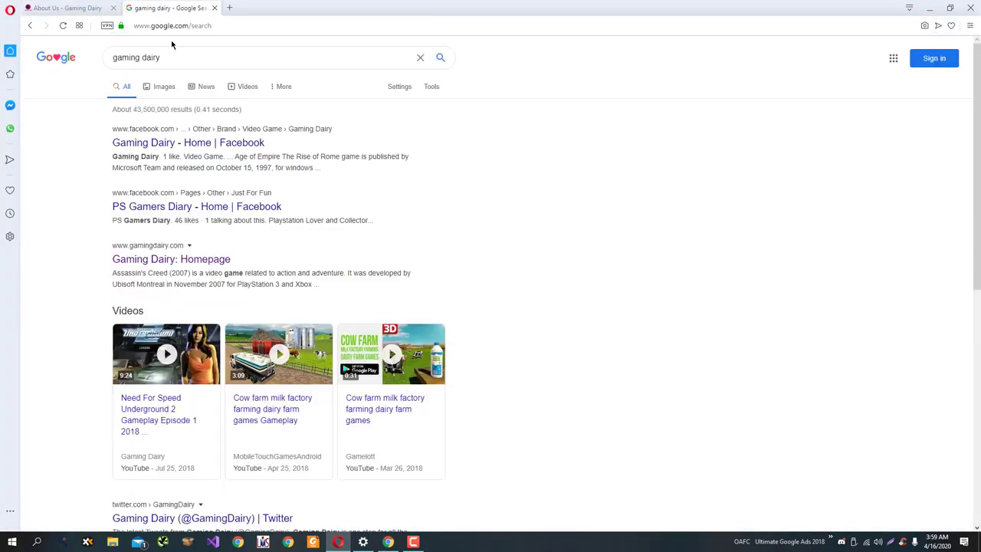
pyautogui.tripleClick(181, 65)
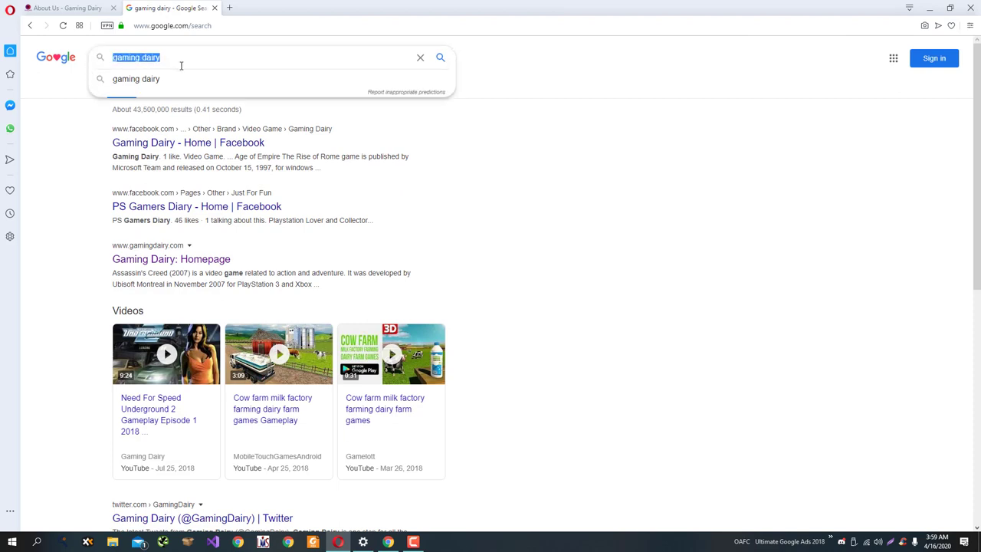
pyautogui.write('t')
pyautogui.write('aff"')
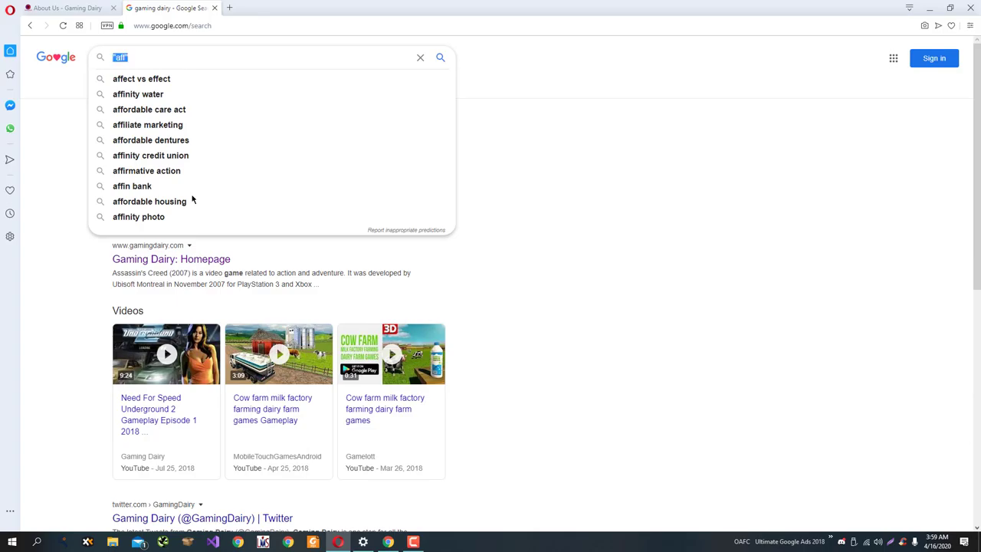
pyautogui.hotkey('alt', 'Tab')
pyautogui.hotkey('ctrl', 't')
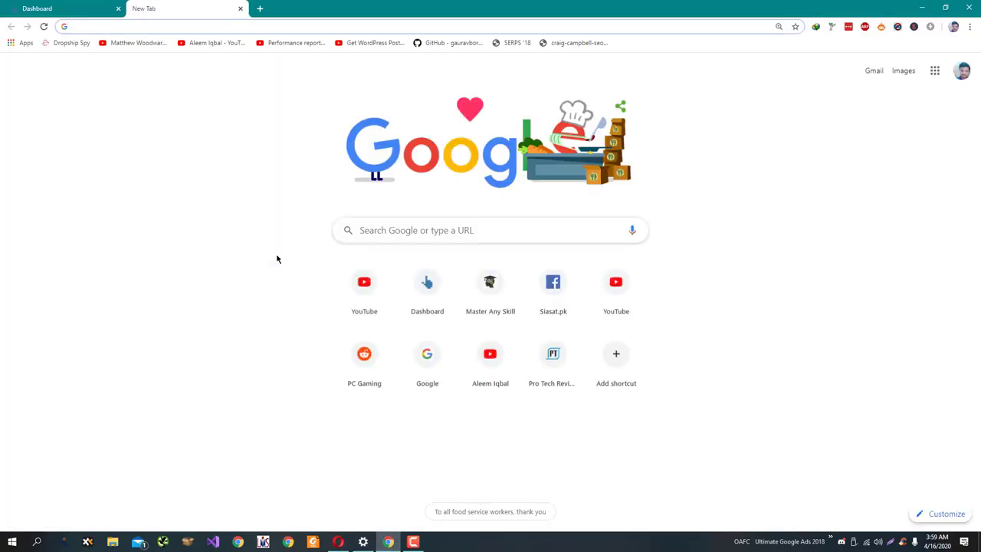
pyautogui.write('"affiliate"')
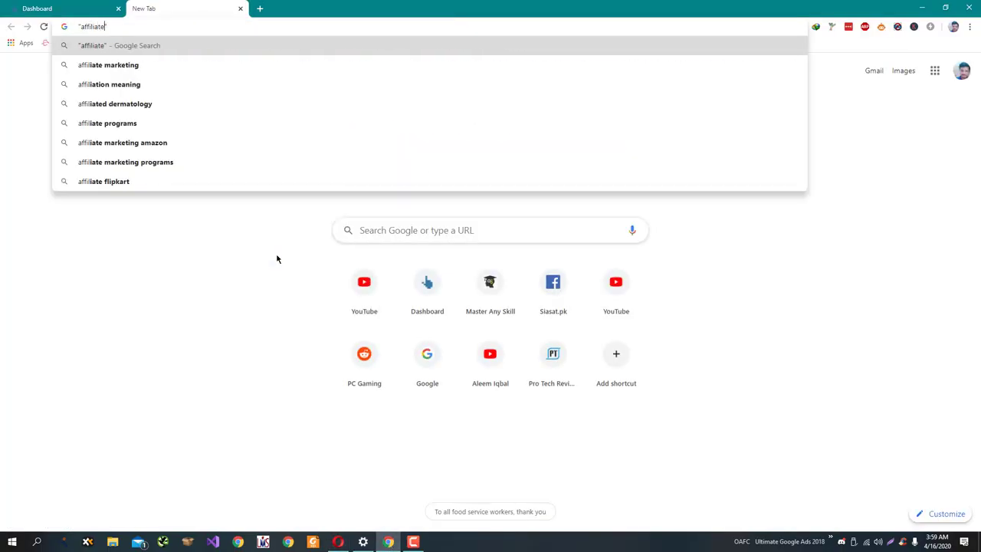
pyautogui.write(' discl')
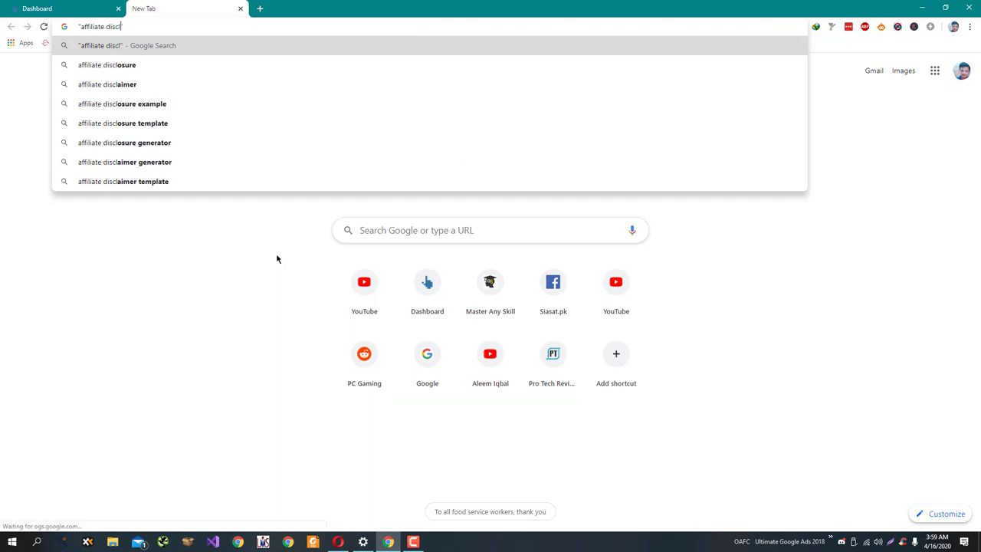
pyautogui.write('osure')
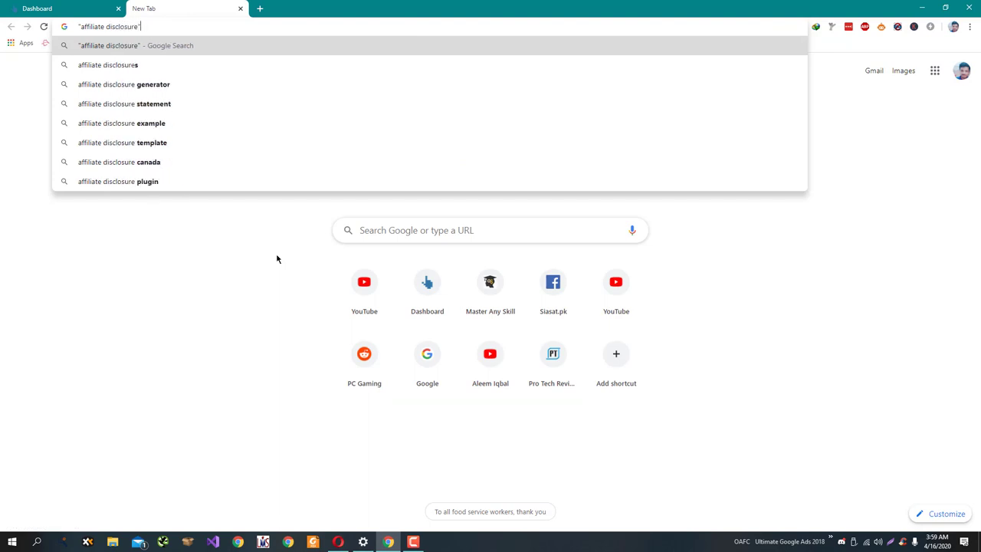
pyautogui.press('Right')
pyautogui.write('"')
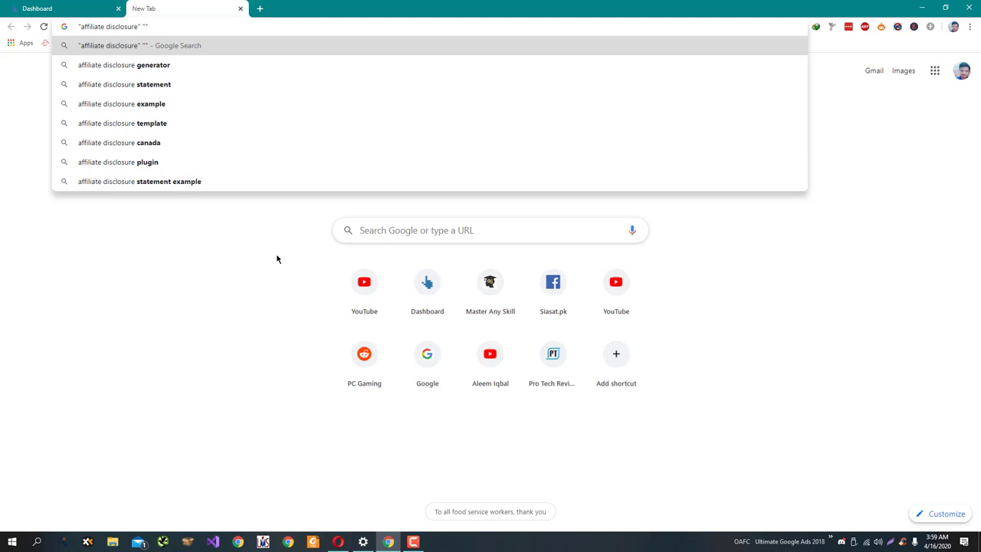
pyautogui.write('amazon')
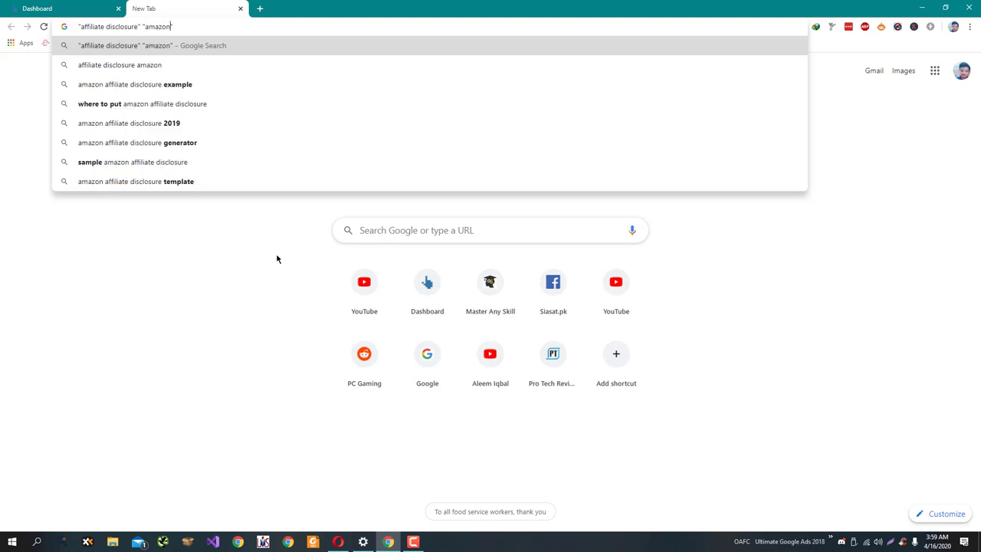
pyautogui.press('Right')
pyautogui.write('game')
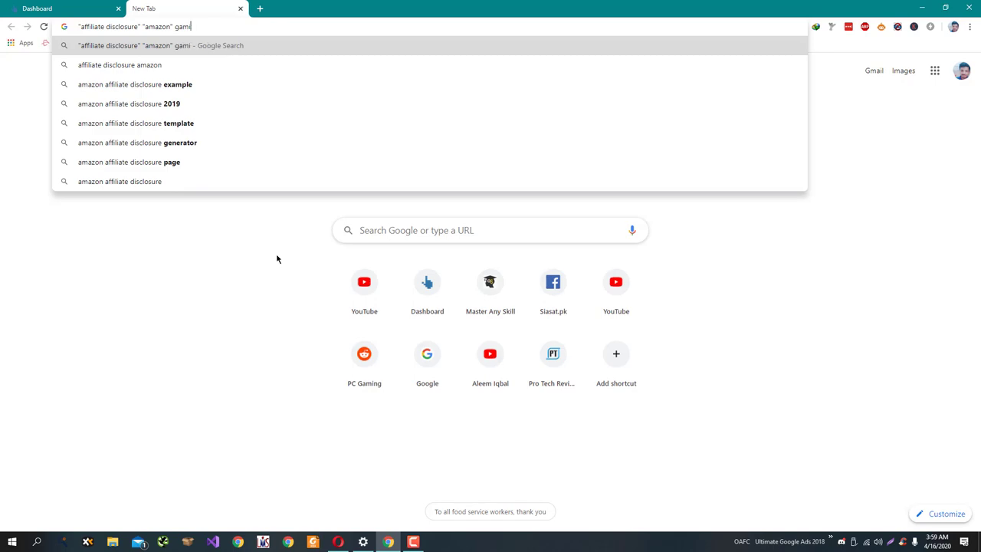
pyautogui.press('Return')
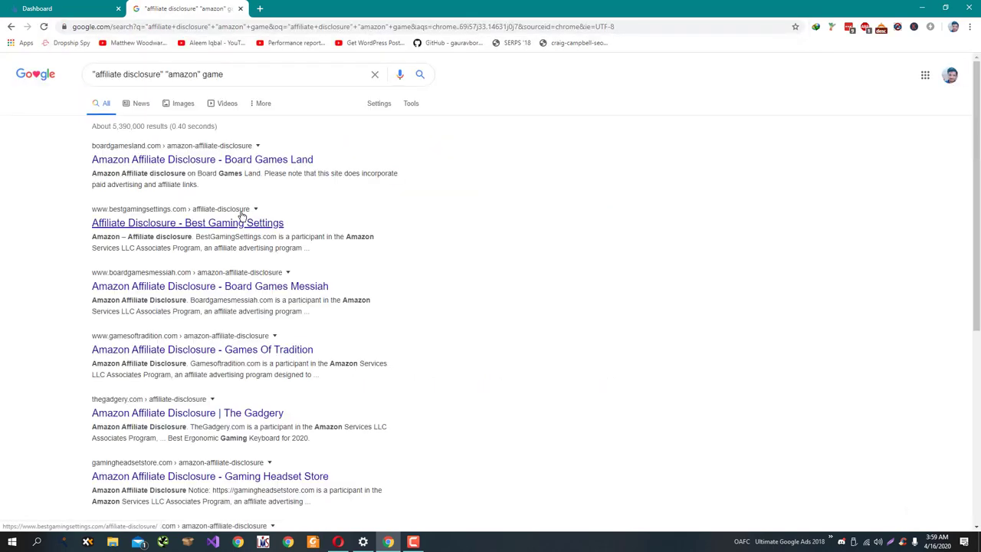
# Analyse Pro Gamer Reviews' affiliate disclosure page in Ahrefs Site Explorer.
pyautogui.scroll(-1, 254, 170)
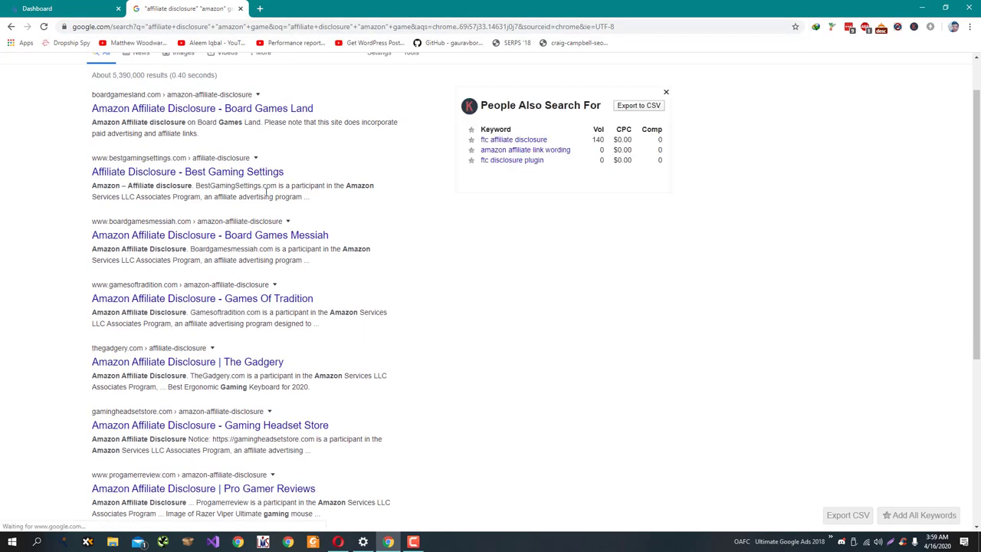
pyautogui.scroll(-1, 278, 221)
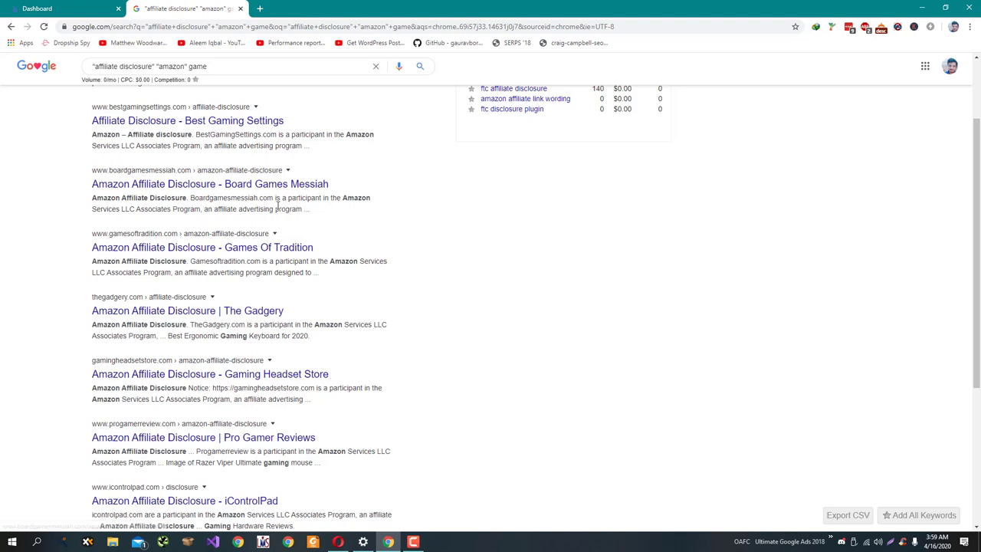
pyautogui.rightClick(291, 436)
pyautogui.click(353, 366)
pyautogui.click(57, 15)
pyautogui.hotkey('ctrl', 'v')
pyautogui.press('Return')
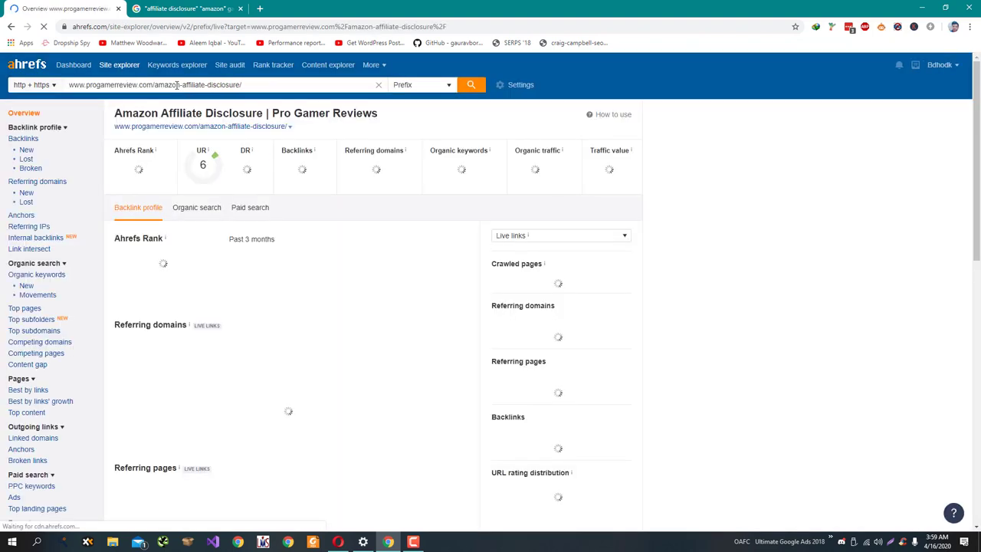
# Analyse the progamerreview.com domain and search its referring domains for 'directory'.
pyautogui.moveTo(154, 86); pyautogui.dragTo(322, 93)
pyautogui.press('BackSpace')
pyautogui.press('Return')
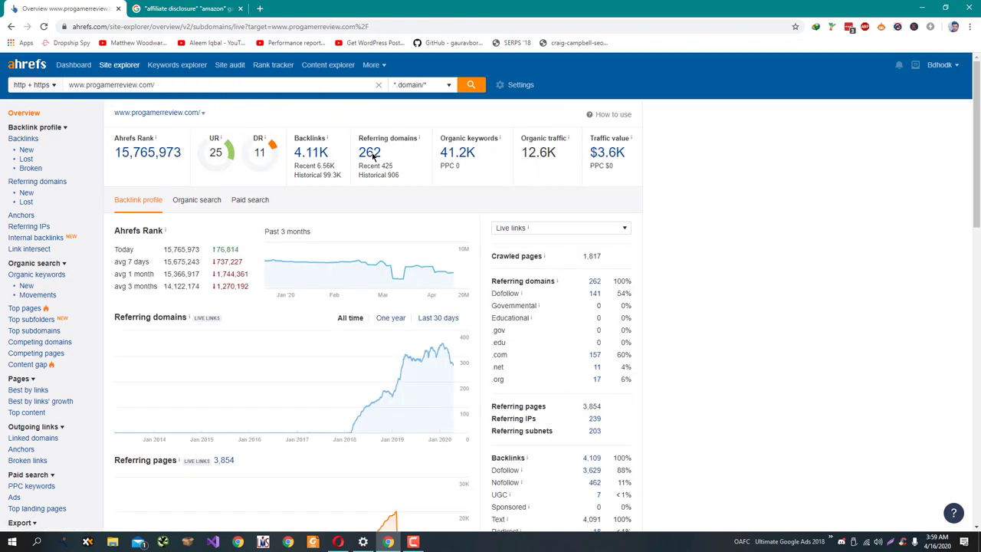
pyautogui.click(373, 155)
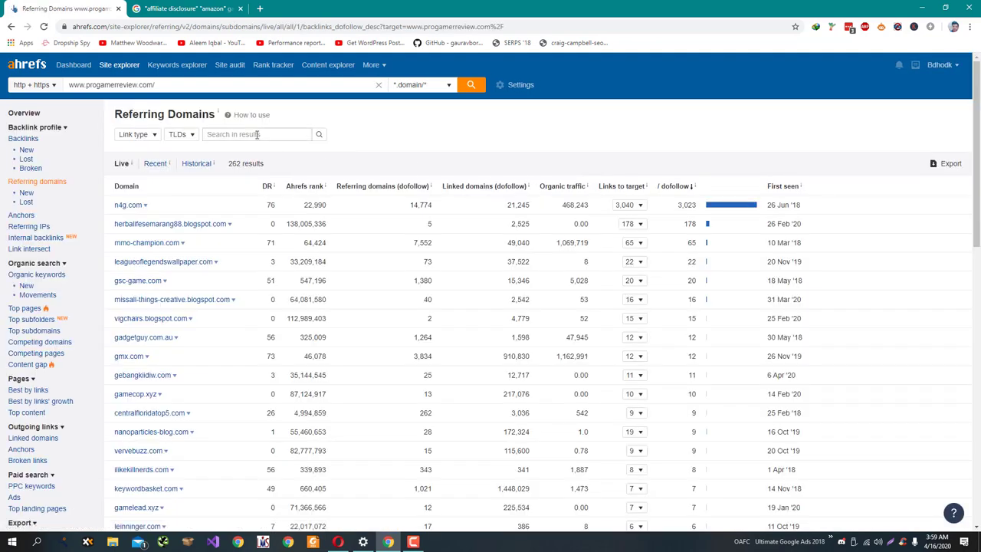
pyautogui.click(264, 138)
pyautogui.write('di')
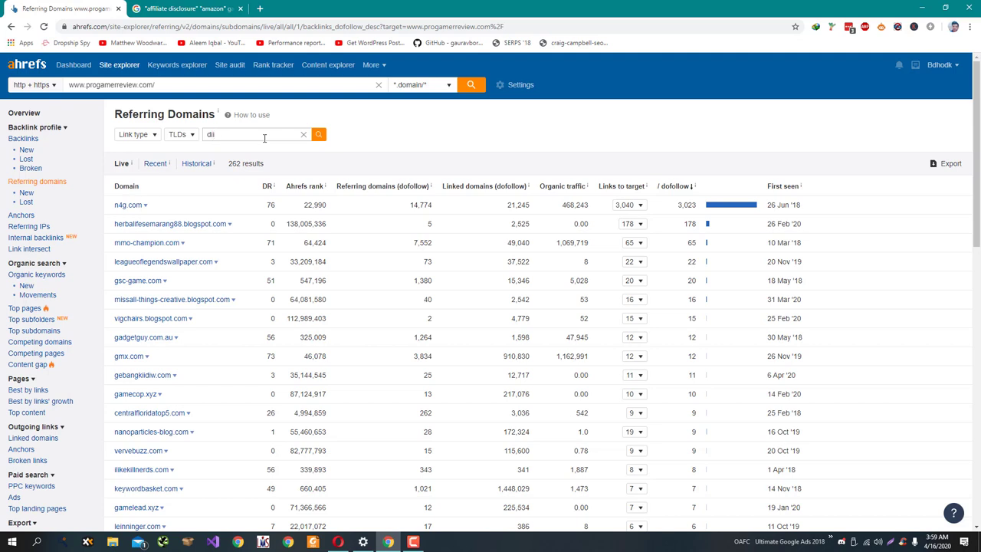
pyautogui.write('rectory')
pyautogui.press('Return')
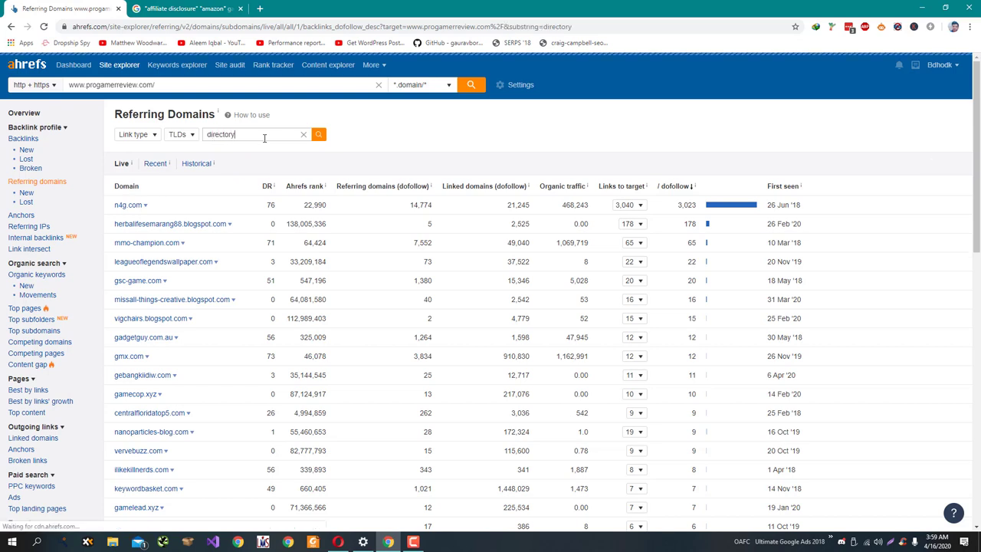
# Filter progamerreview.com's backlinks by the word 'directory'.
pyautogui.click(28, 141)
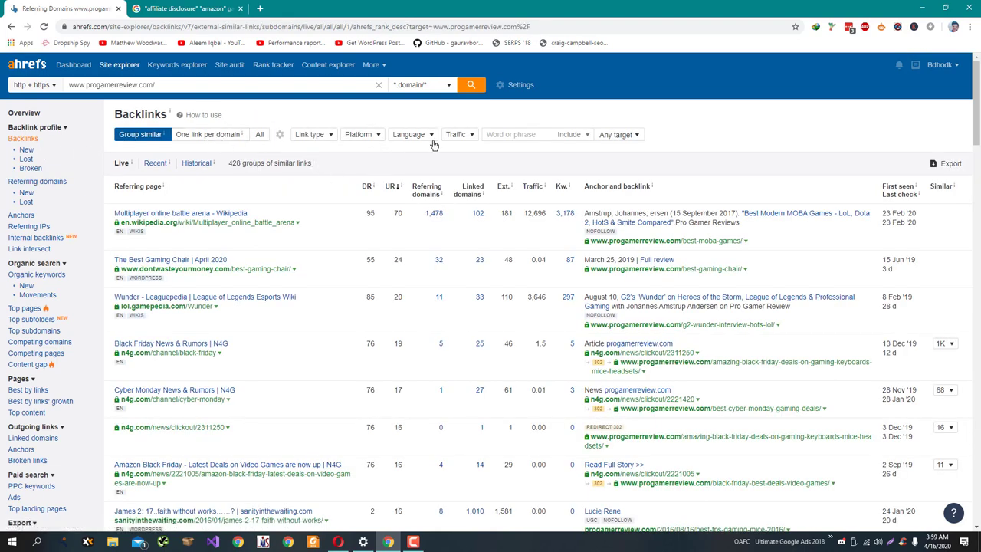
pyautogui.click(535, 136)
pyautogui.write('direc')
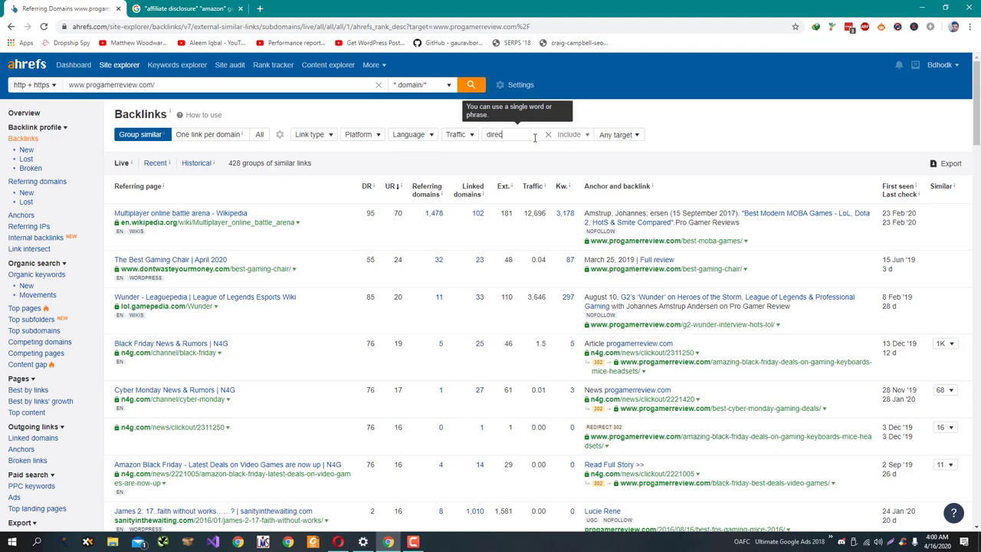
pyautogui.write('tory')
pyautogui.press('Return')
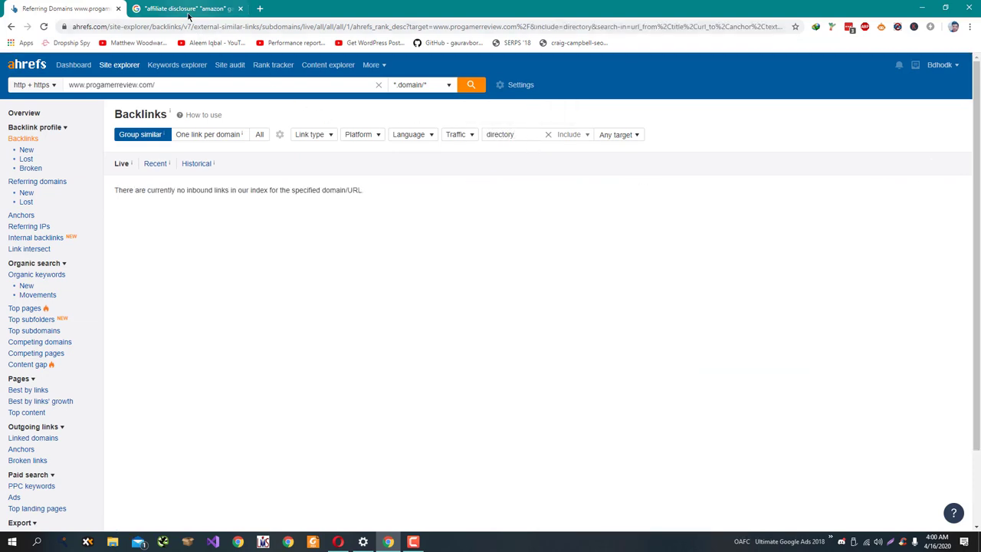
pyautogui.click(189, 10)
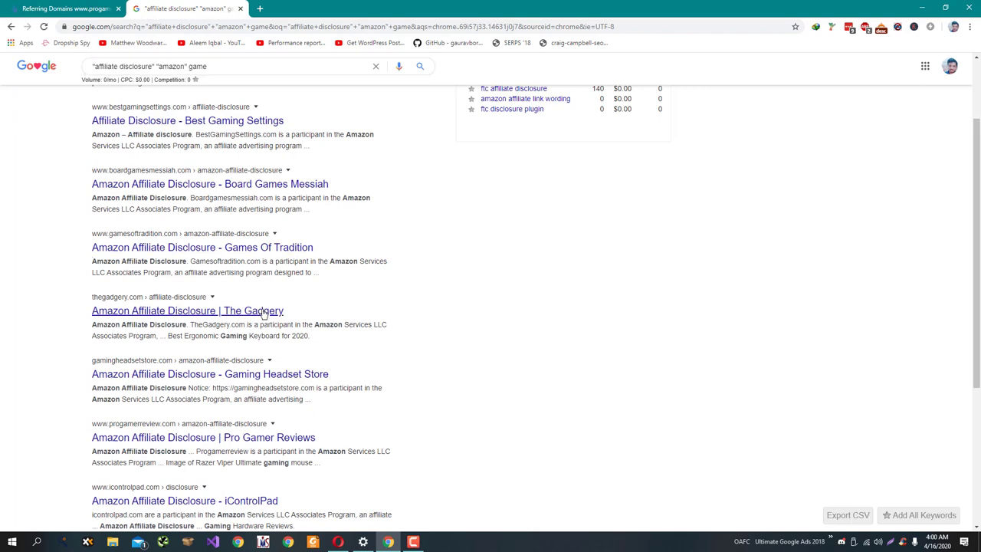
# Load the gamingheadsetstore.com domain in Ahrefs and filter its backlinks by 'directory'.
pyautogui.scroll(-1, 265, 310)
pyautogui.rightClick(254, 275)
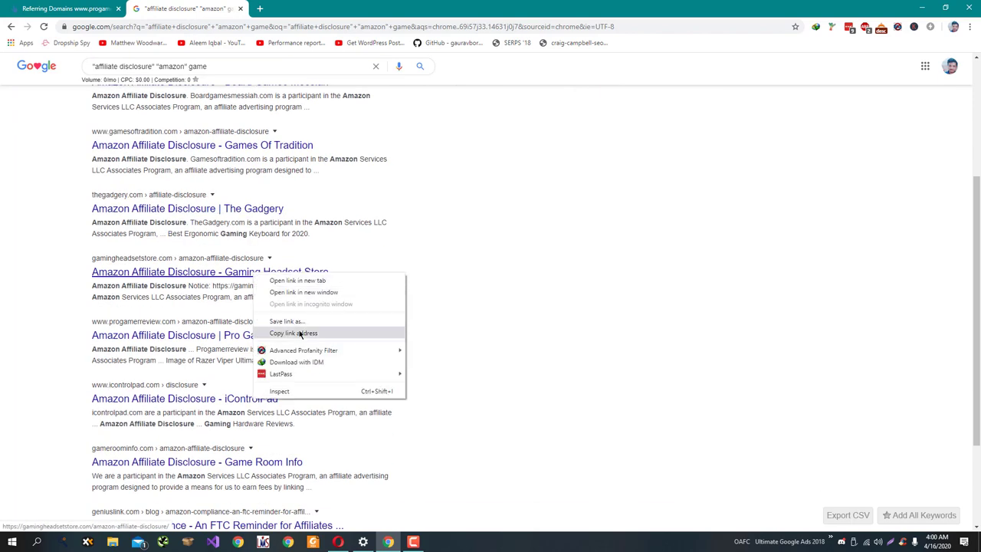
pyautogui.click(300, 332)
pyautogui.click(92, 9)
pyautogui.tripleClick(137, 85)
pyautogui.hotkey('ctrl', 'v')
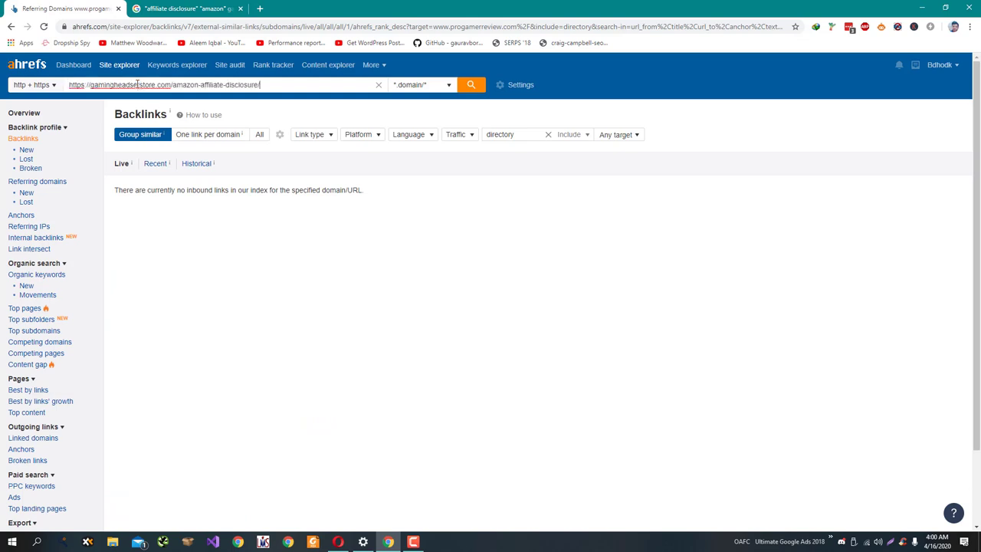
pyautogui.moveTo(172, 85); pyautogui.dragTo(260, 84)
pyautogui.press('BackSpace')
pyautogui.press('Return')
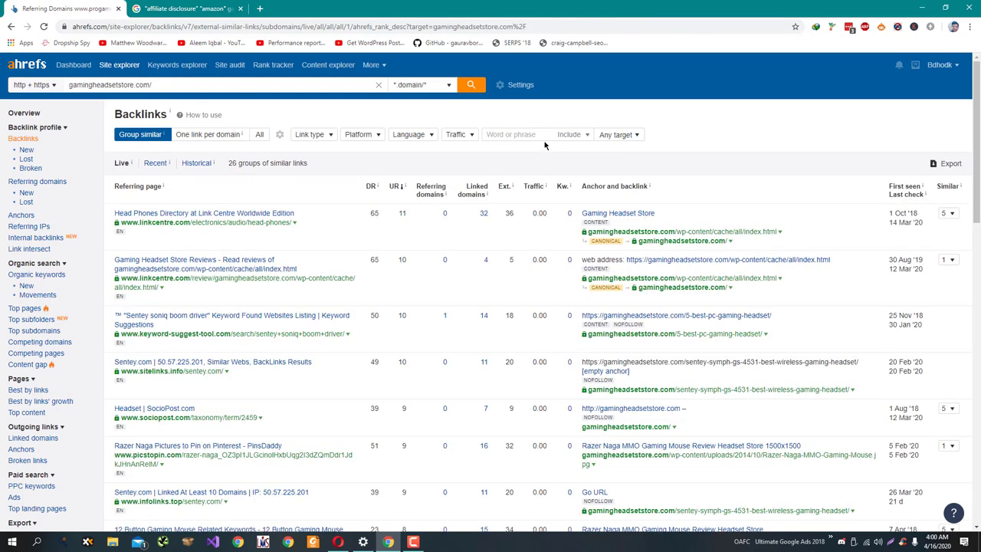
pyautogui.click(525, 136)
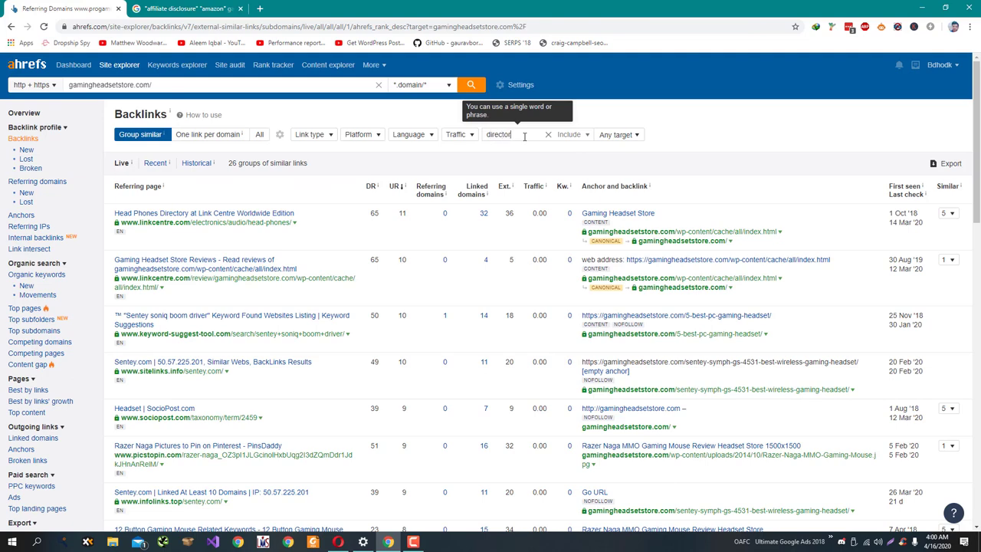
pyautogui.press('Return')
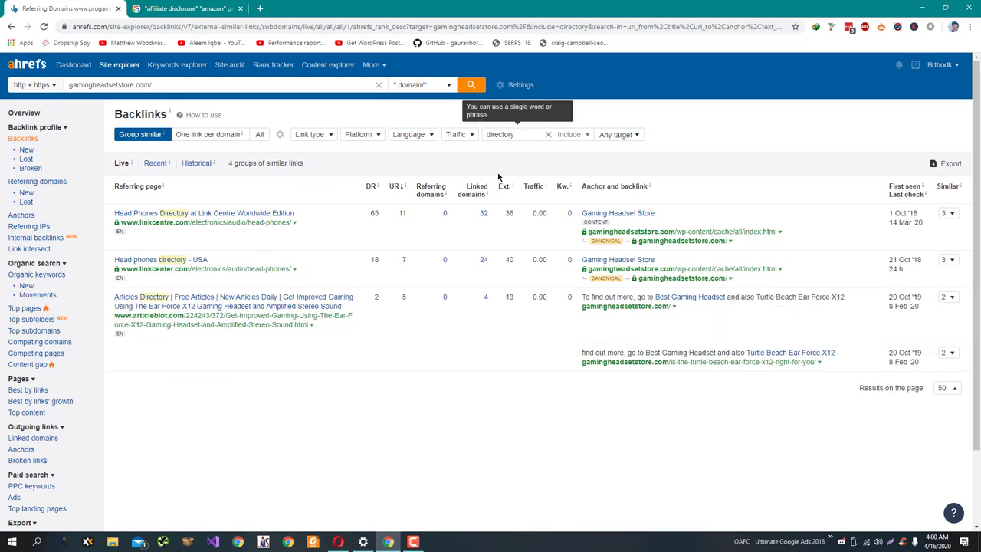
# Open the Link Centre Head Phones and Articles Directory pages in new tabs.
pyautogui.rightClick(268, 228)
pyautogui.click(276, 232)
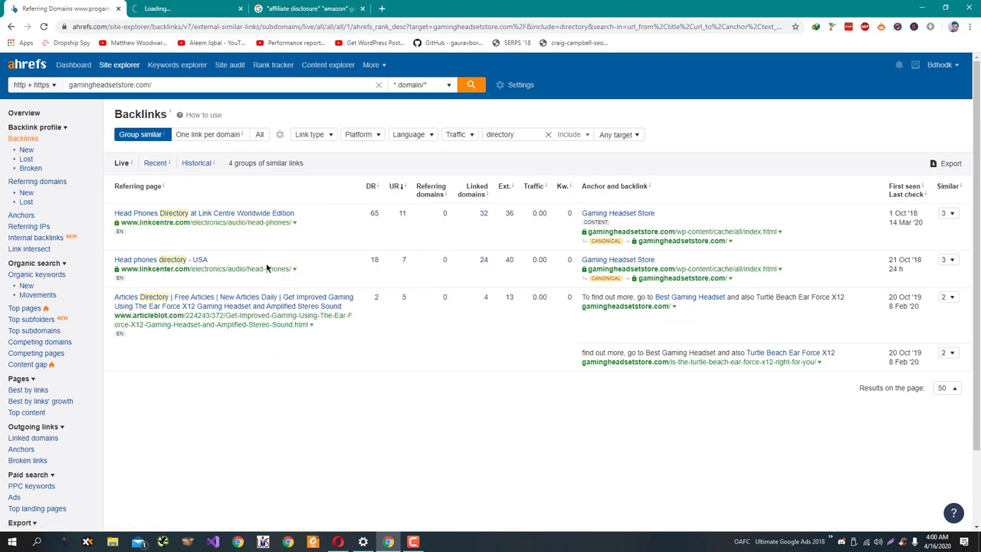
pyautogui.rightClick(265, 313)
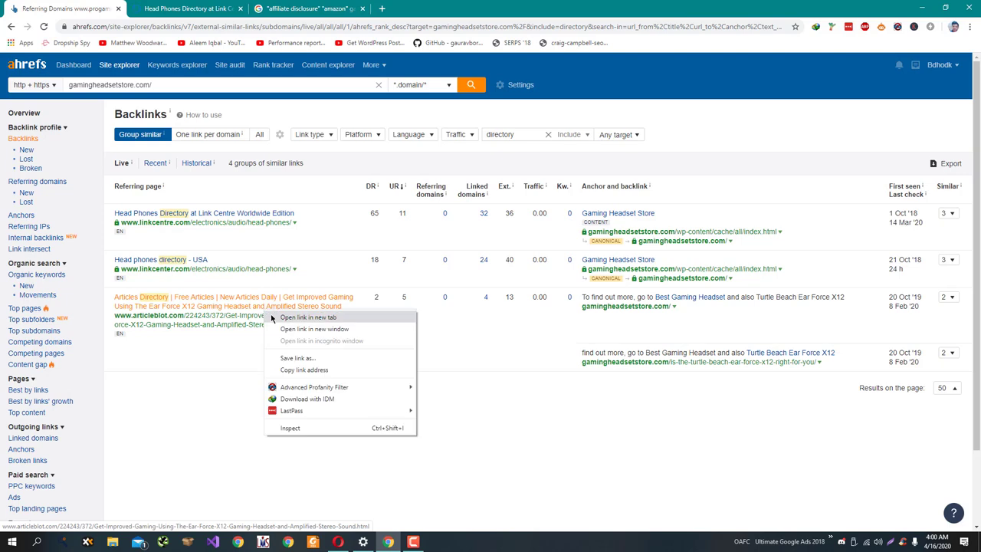
pyautogui.click(279, 317)
pyautogui.click(162, 9)
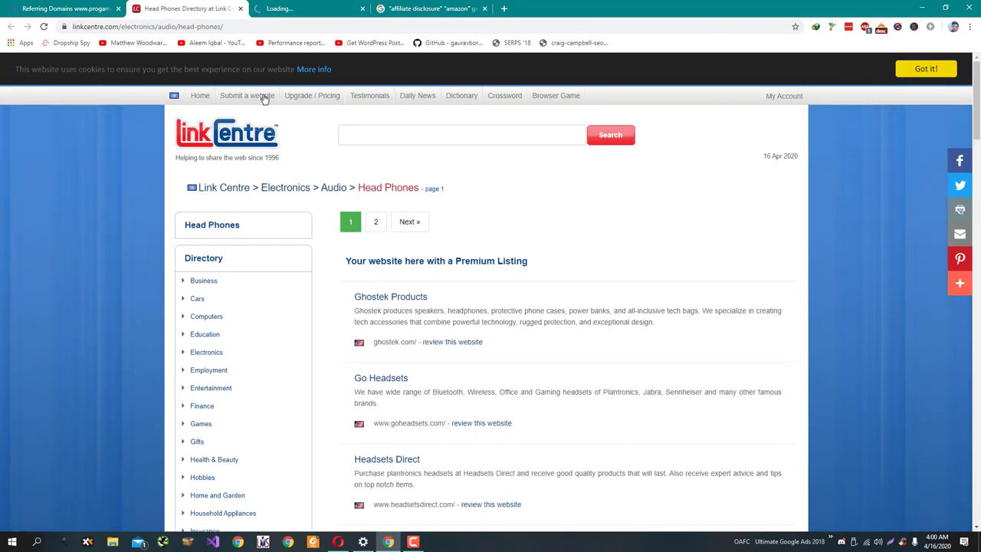
# From Link Centre's Submit a website pricing plans, choose Sign up under the free Basic plan.
pyautogui.click(247, 96)
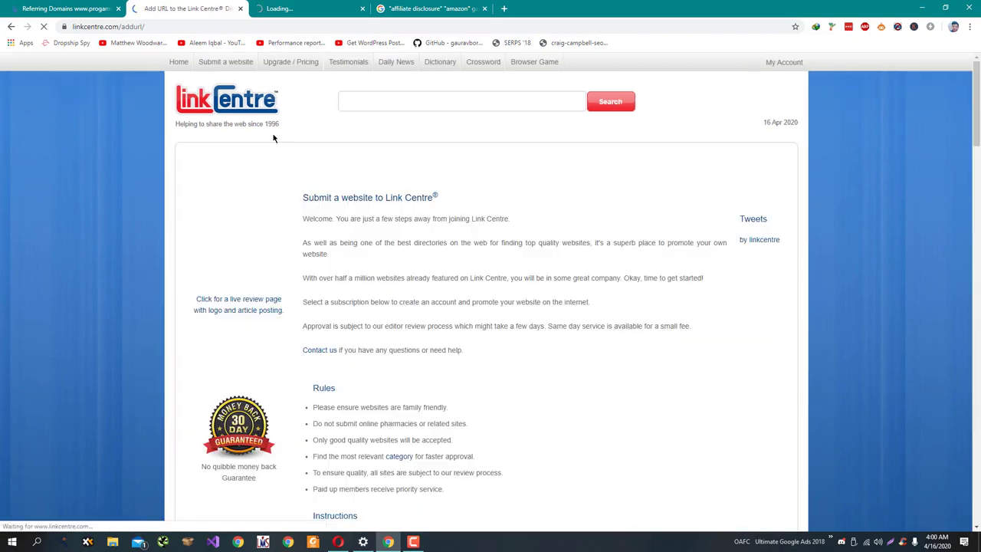
pyautogui.scroll(-5, 375, 220)
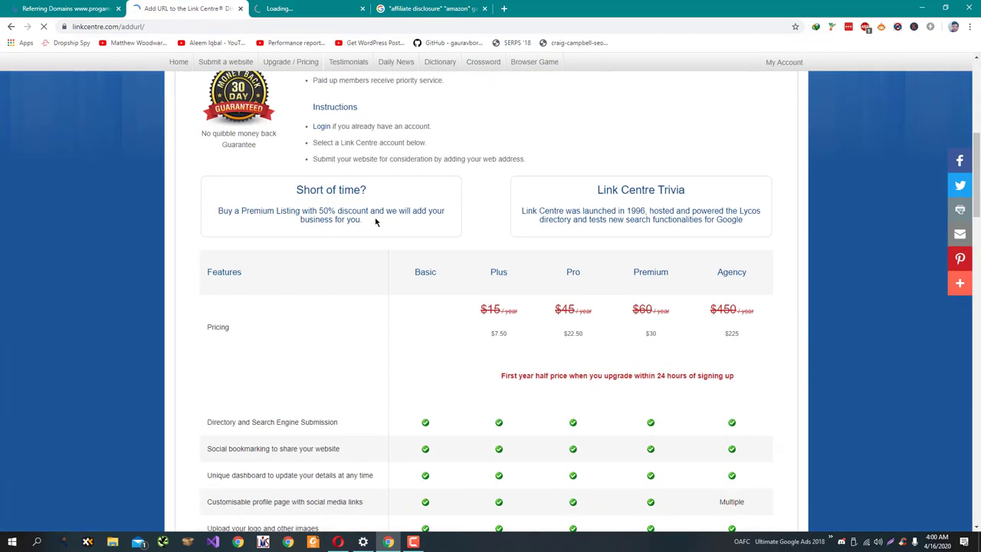
pyautogui.scroll(-7, 376, 221)
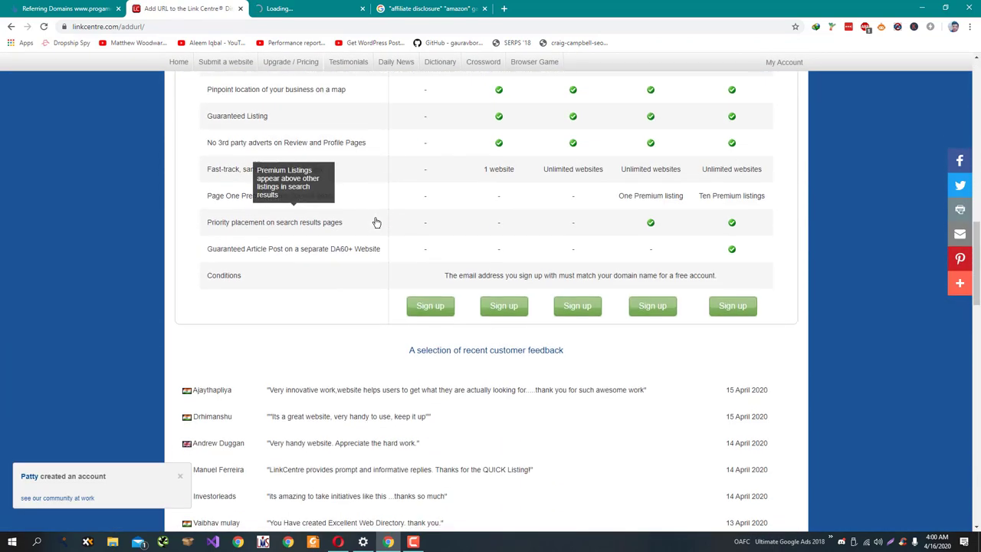
pyautogui.scroll(5, 412, 274)
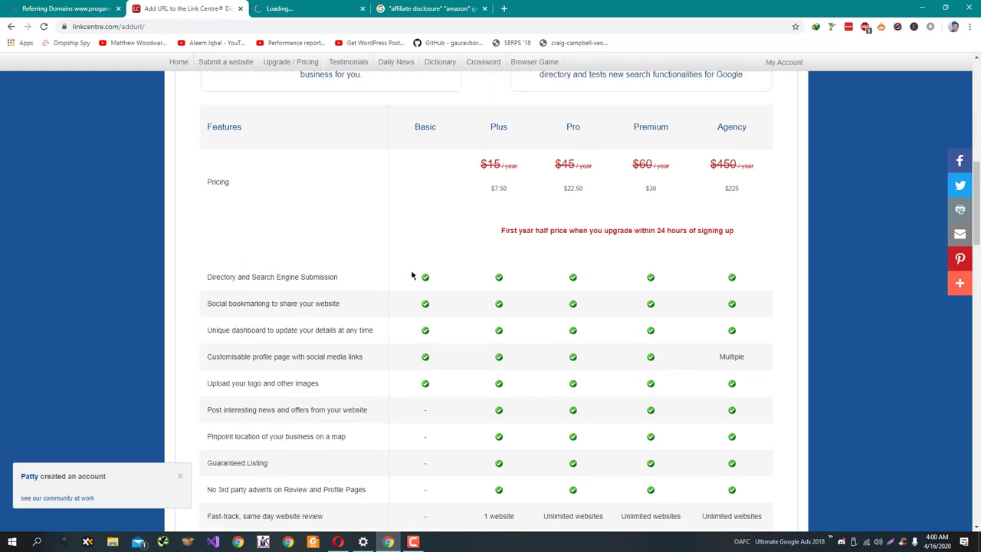
pyautogui.scroll(-4, 414, 271)
pyautogui.click(420, 359)
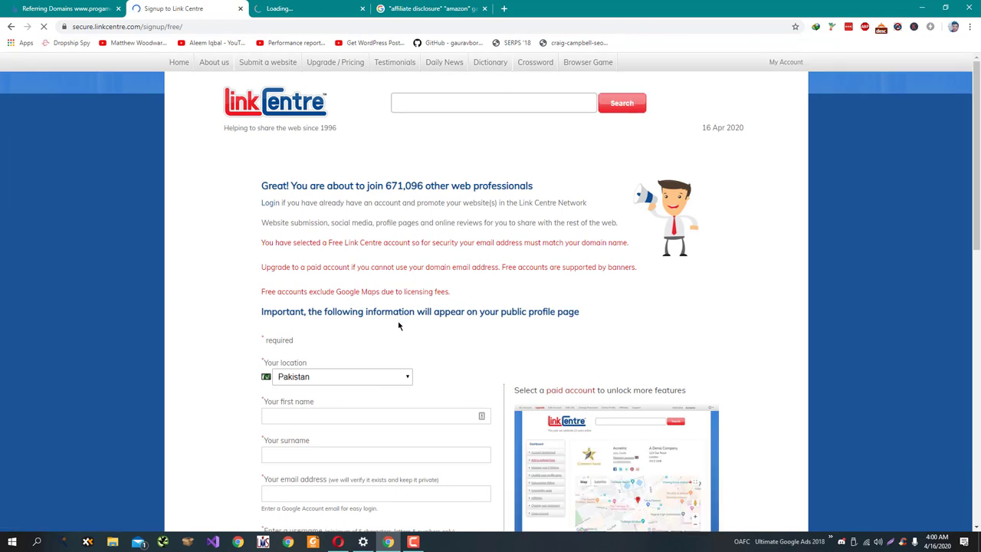
# Fill in the first name, surname and a saved e-mail address on the signup form.
pyautogui.scroll(-2, 373, 277)
pyautogui.click(368, 259)
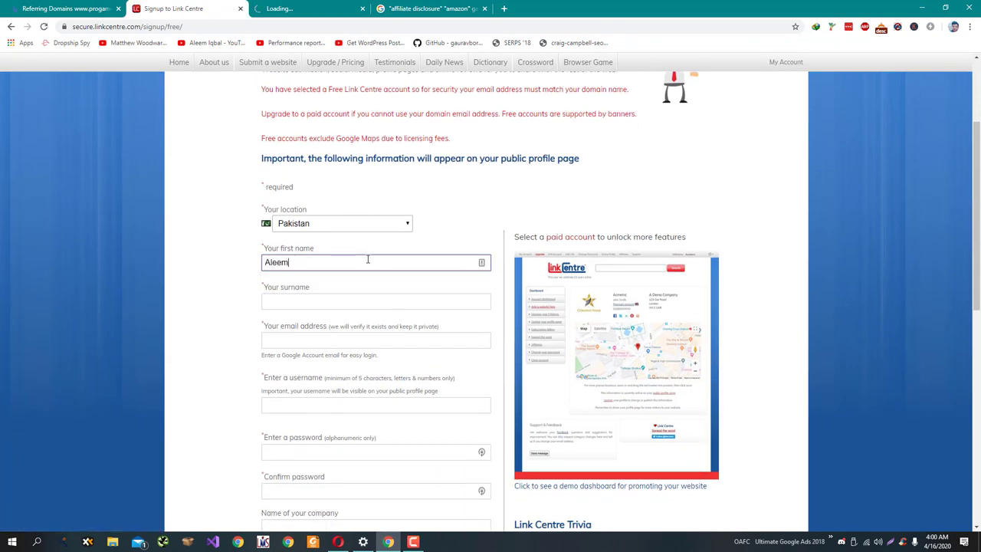
pyautogui.press('Tab')
pyautogui.press('Tab')
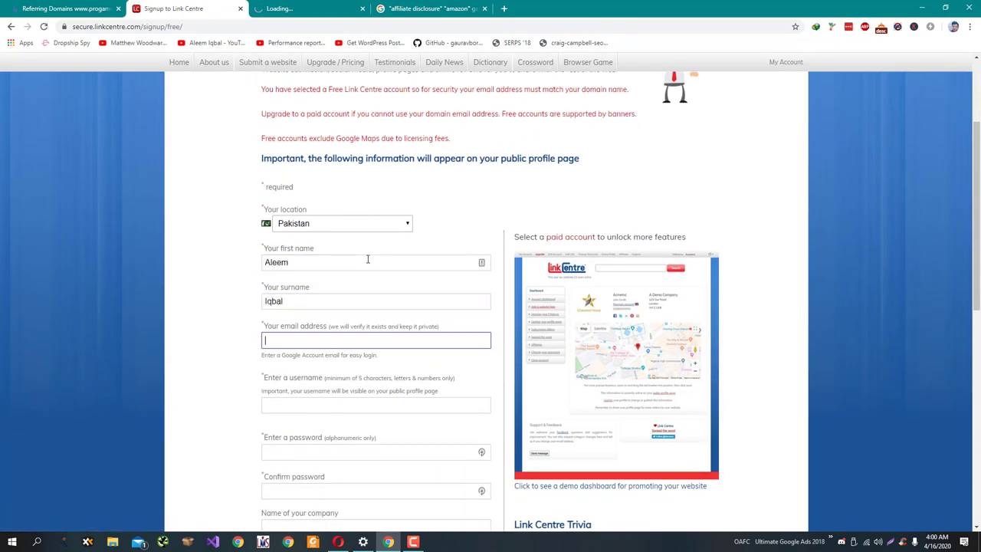
pyautogui.write('aleemi')
pyautogui.press('Down')
pyautogui.press('Down')
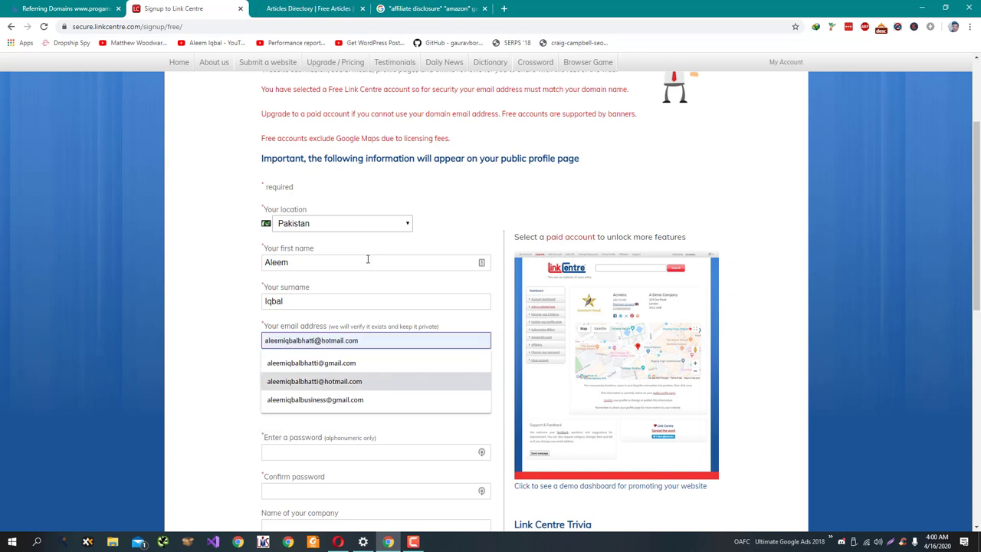
pyautogui.press('Return')
pyautogui.press('Tab')
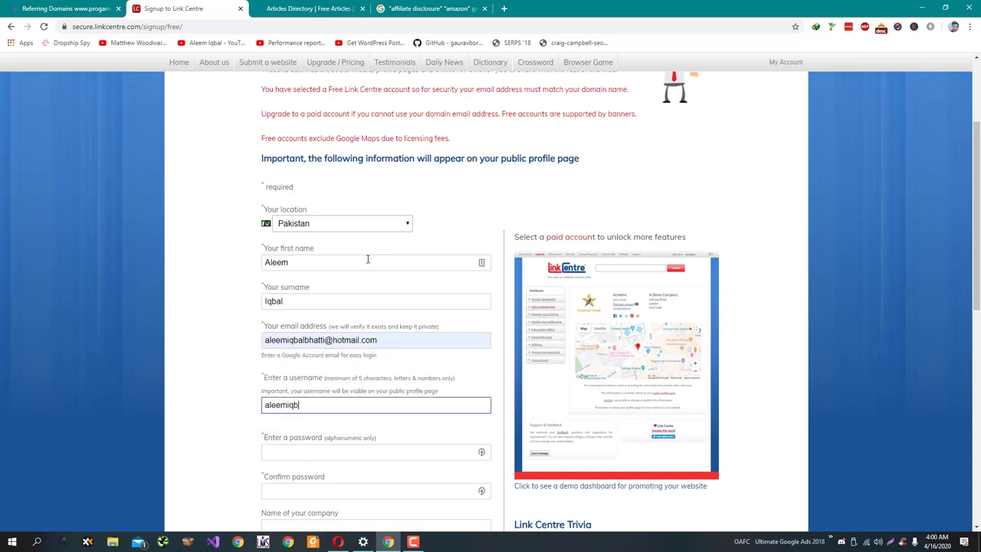
# Enter the account password and its matching confirmation, then tick the reCAPTCHA not-a-robot box.
pyautogui.press('Tab')
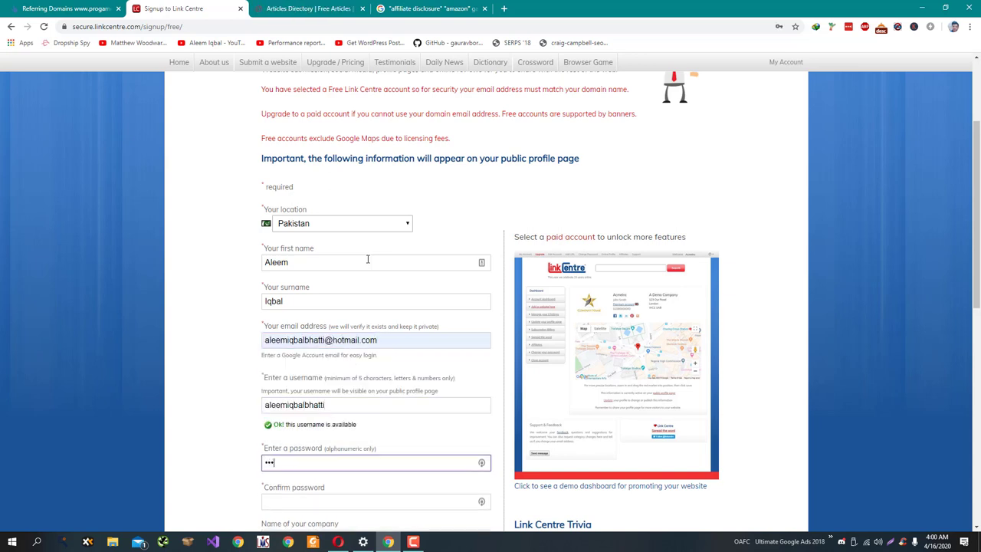
pyautogui.press('Tab')
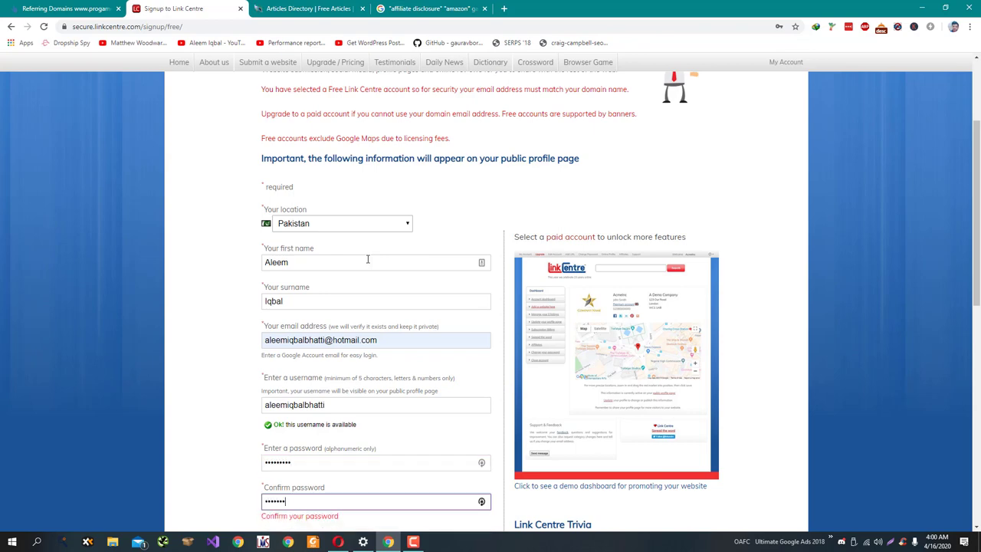
pyautogui.press('Tab')
pyautogui.scroll(-3, 376, 274)
pyautogui.scroll(1, 340, 329)
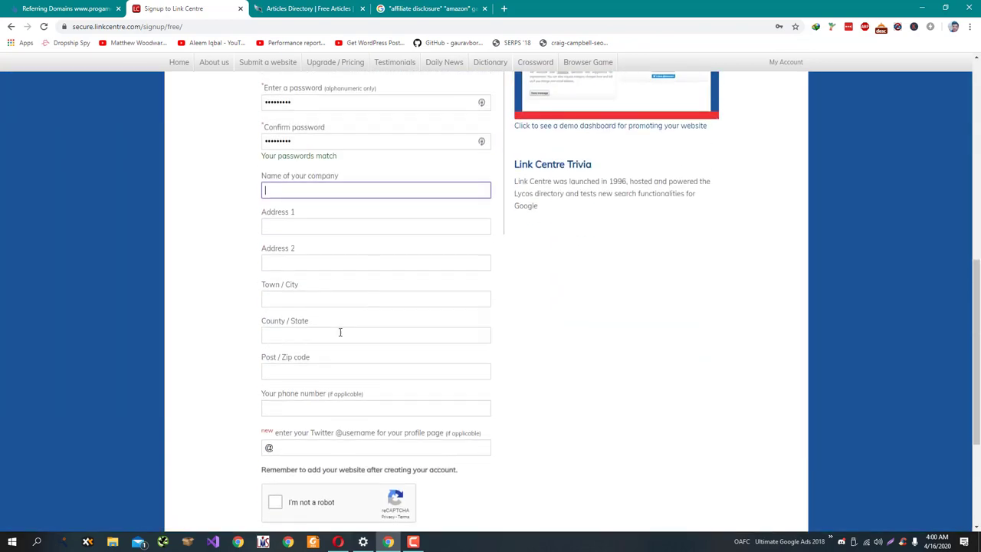
pyautogui.scroll(-1, 340, 329)
pyautogui.click(292, 458)
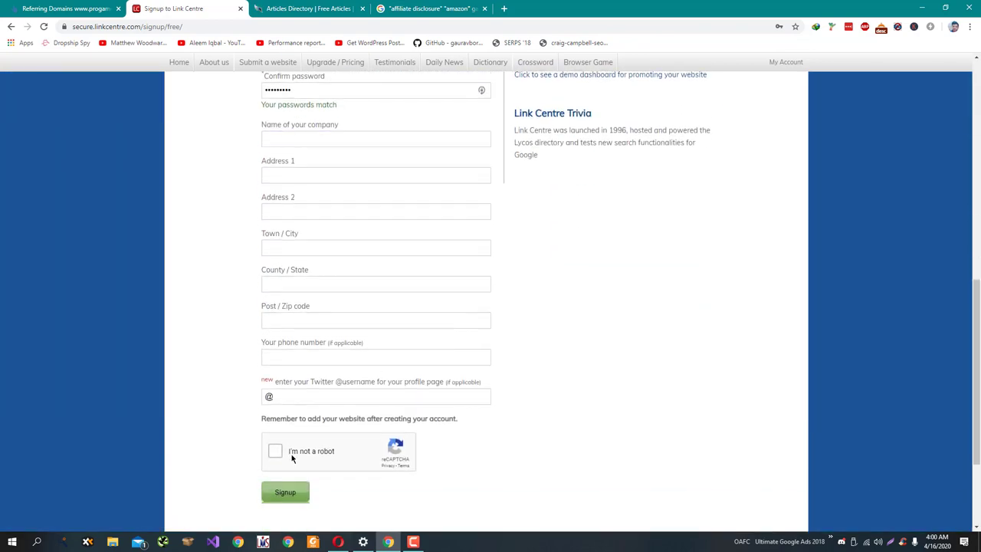
# Submit the signup form and decline Chrome's and LastPass's offers to save the password.
pyautogui.click(284, 493)
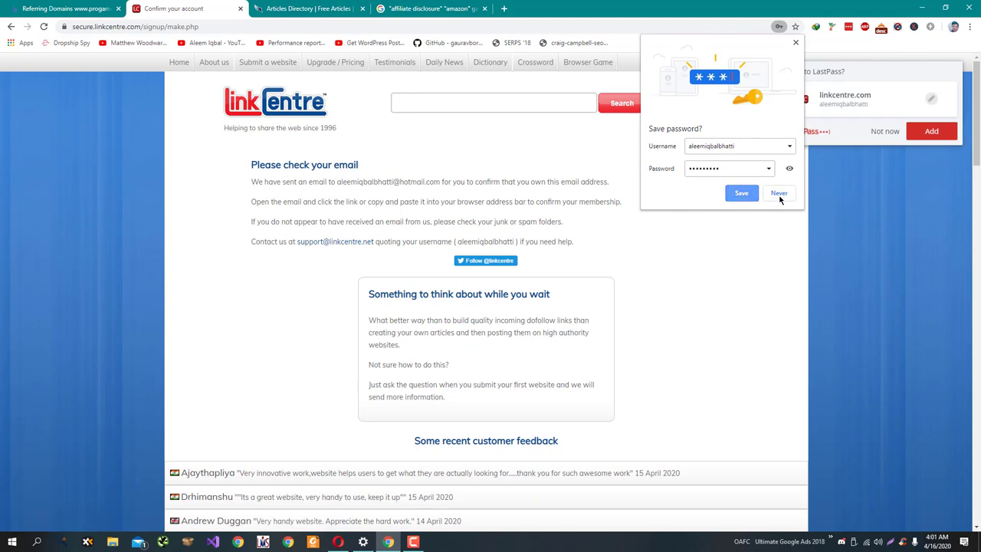
pyautogui.click(779, 192)
pyautogui.click(886, 131)
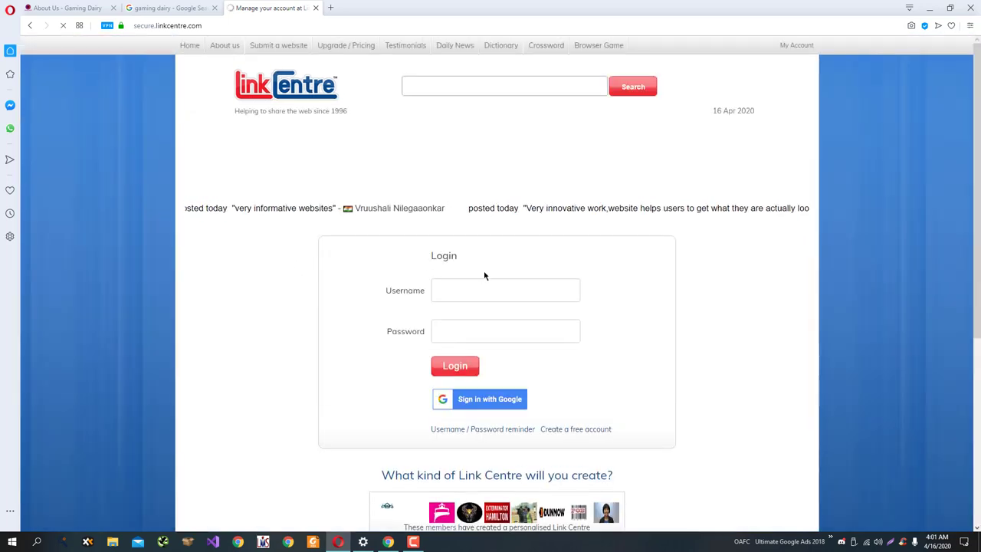
# Log in to Link Centre with the new account's username and password.
pyautogui.click(485, 290)
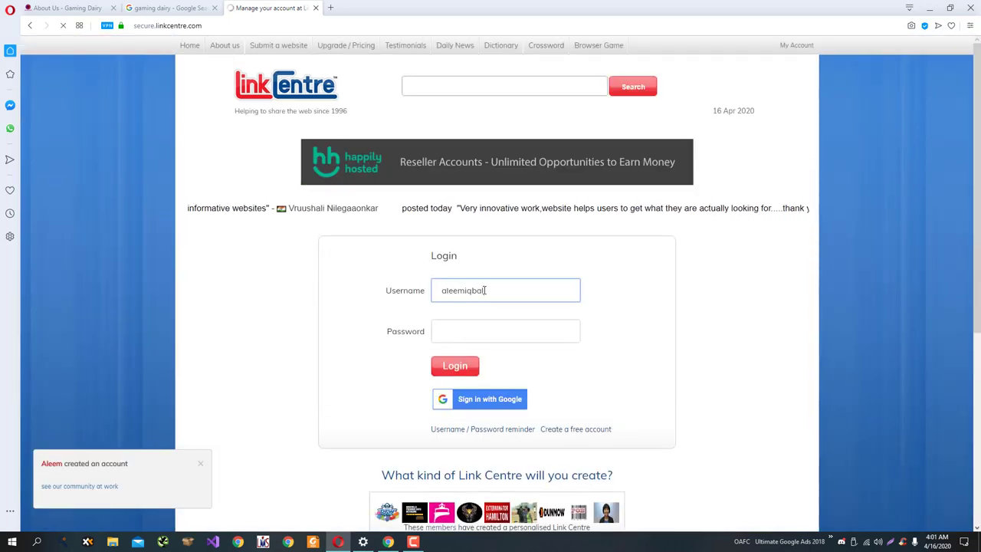
pyautogui.press('Tab')
pyautogui.write('*')
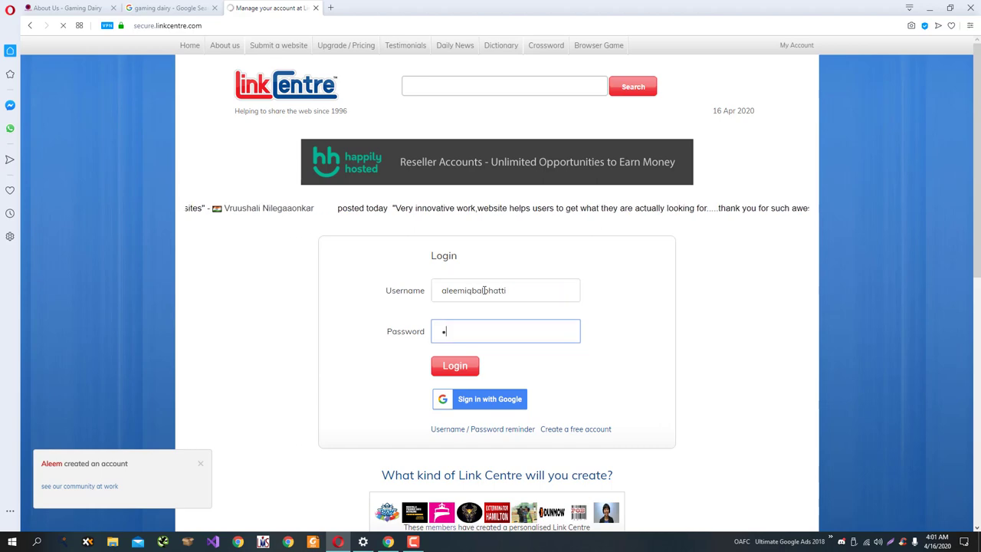
pyautogui.write('********')
pyautogui.press('Return')
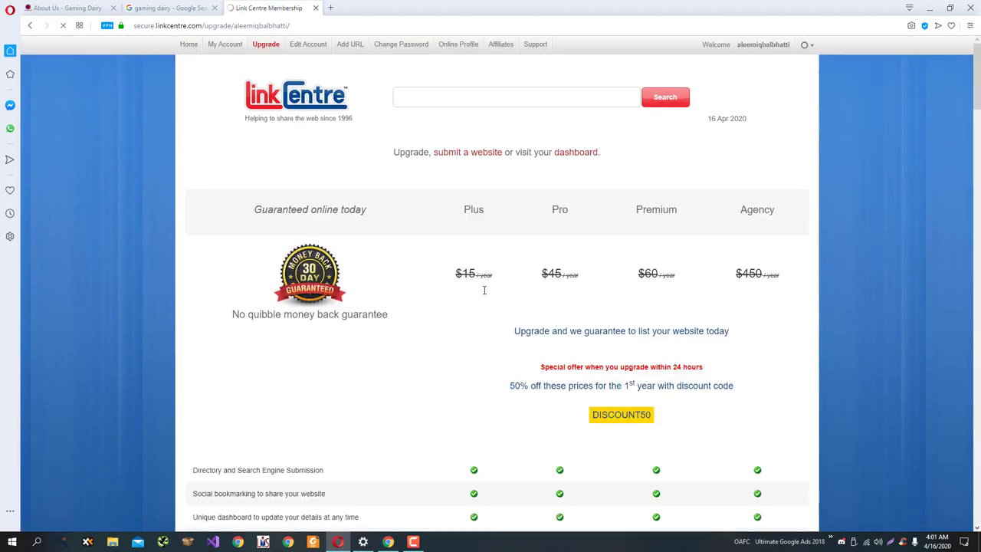
# Follow the 'submit a website' link on the Upgrade page to reach Add your website.
pyautogui.scroll(-8, 484, 290)
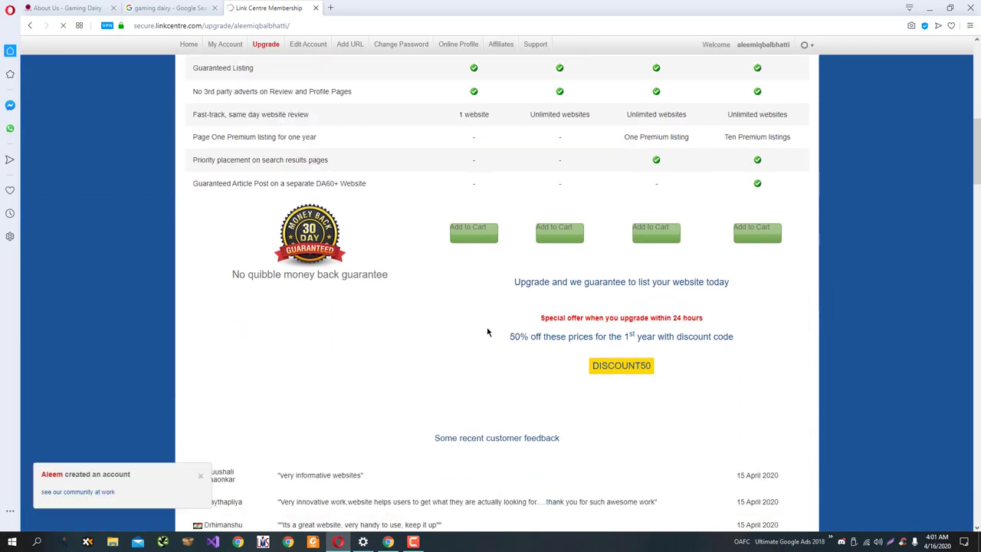
pyautogui.scroll(-3, 487, 332)
pyautogui.scroll(-12, 488, 332)
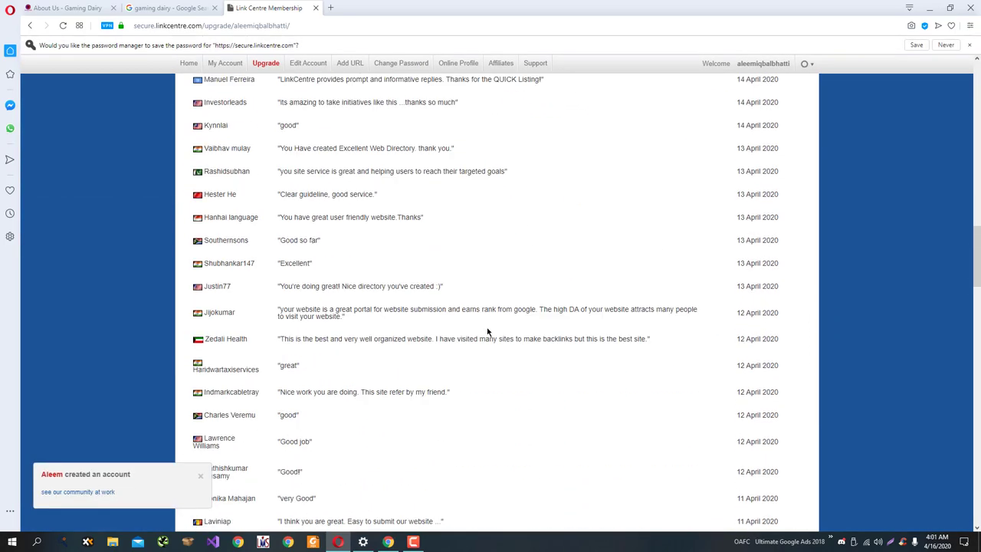
pyautogui.scroll(18, 487, 332)
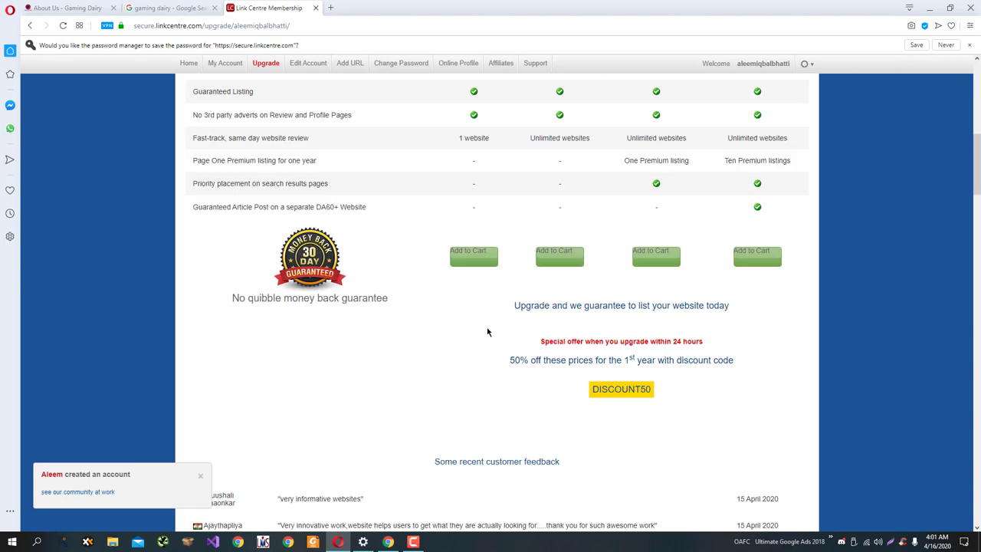
pyautogui.scroll(1, 488, 332)
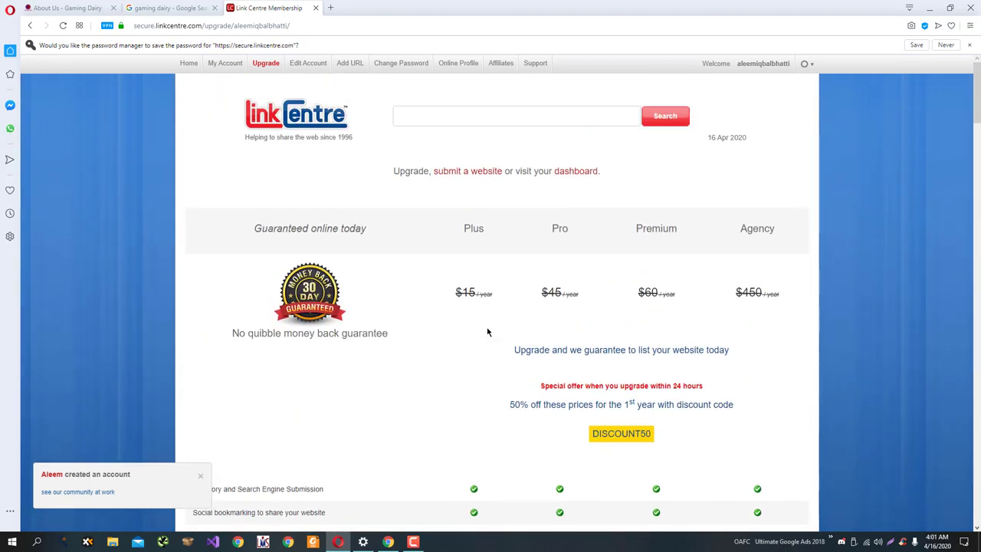
pyautogui.click(457, 173)
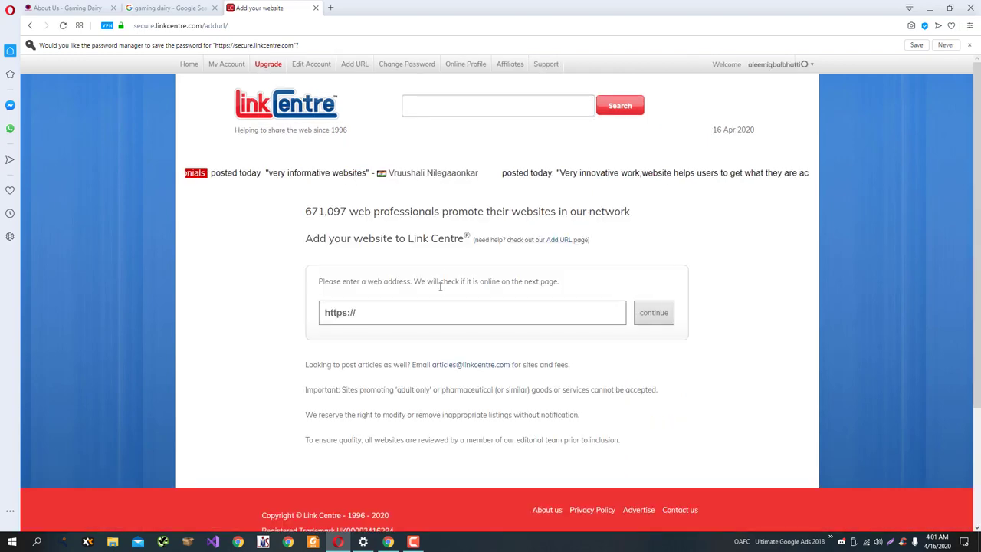
pyautogui.click(440, 309)
pyautogui.scroll(-1, 441, 308)
pyautogui.scroll(1, 441, 308)
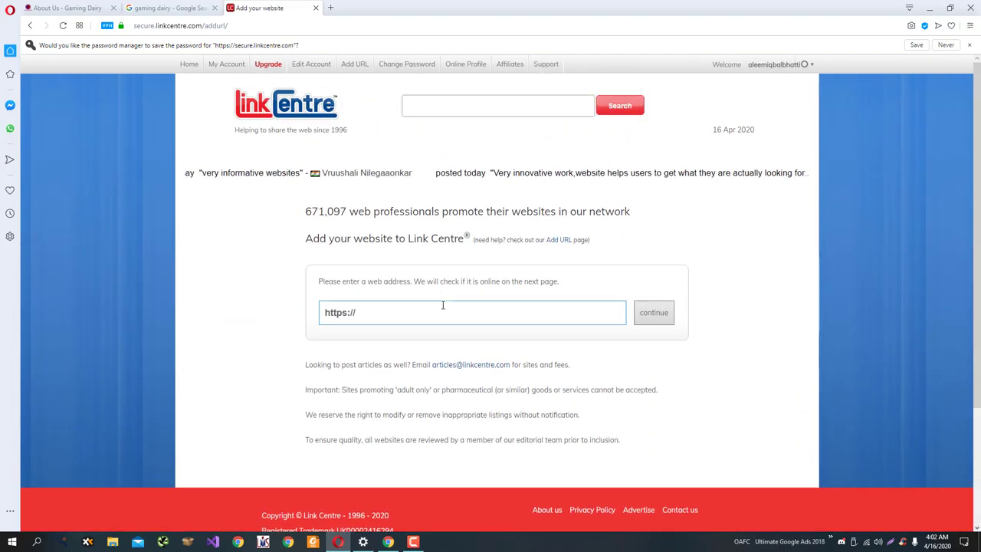
pyautogui.click(443, 307)
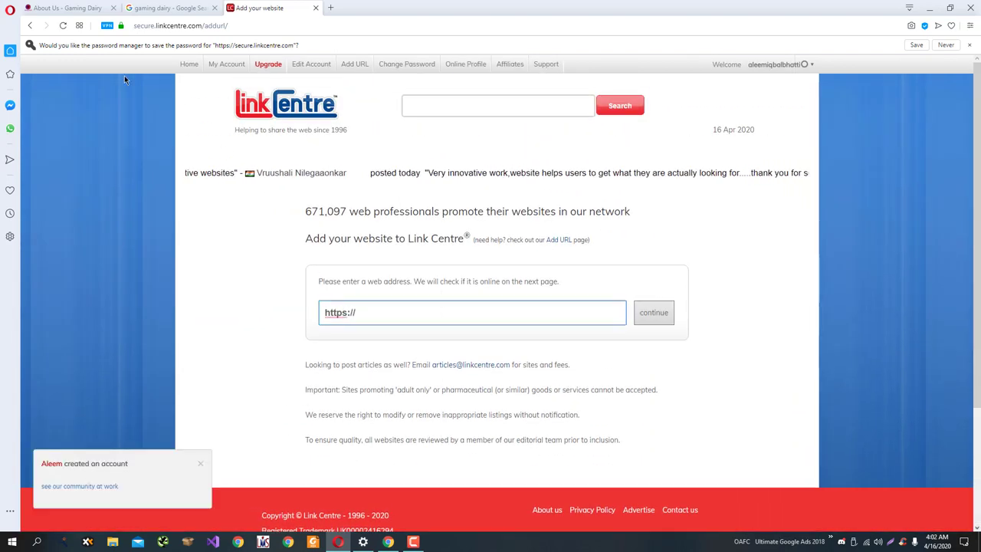
pyautogui.click(73, 9)
pyautogui.click(259, 7)
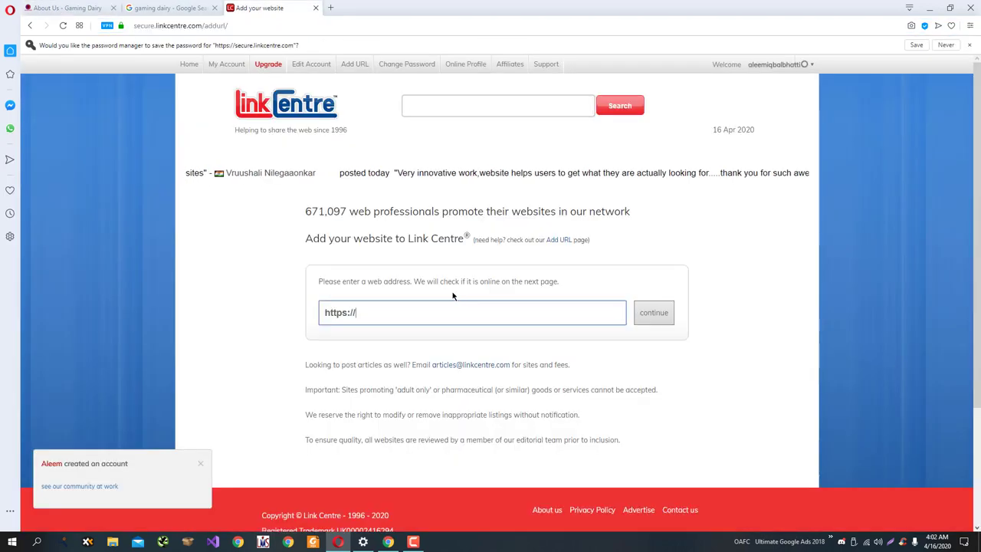
pyautogui.write('www.gamingdairy.com/')
pyautogui.click(653, 298)
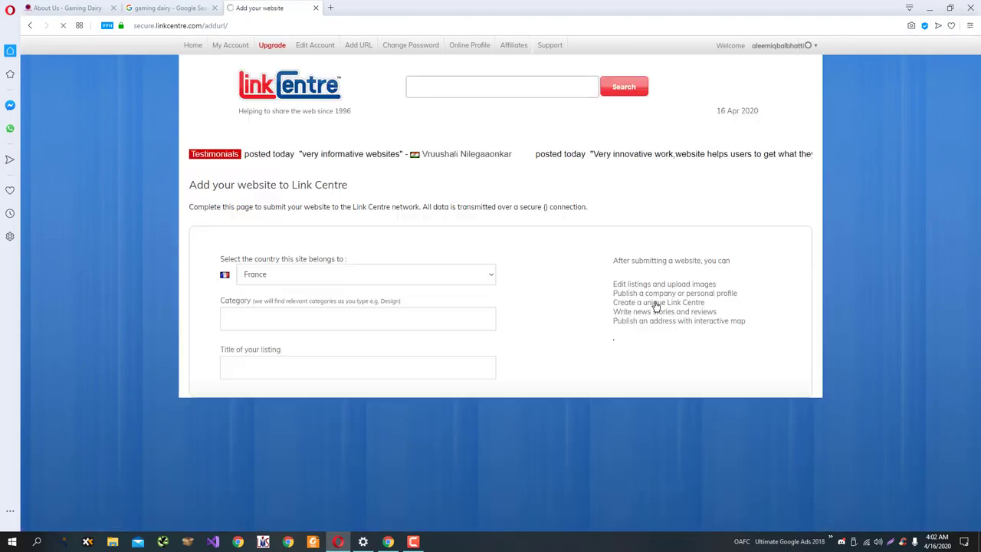
# Set the site's country to Pakistan and its category to /games/wargaming.
pyautogui.click(438, 281)
pyautogui.scroll(-3, 430, 384)
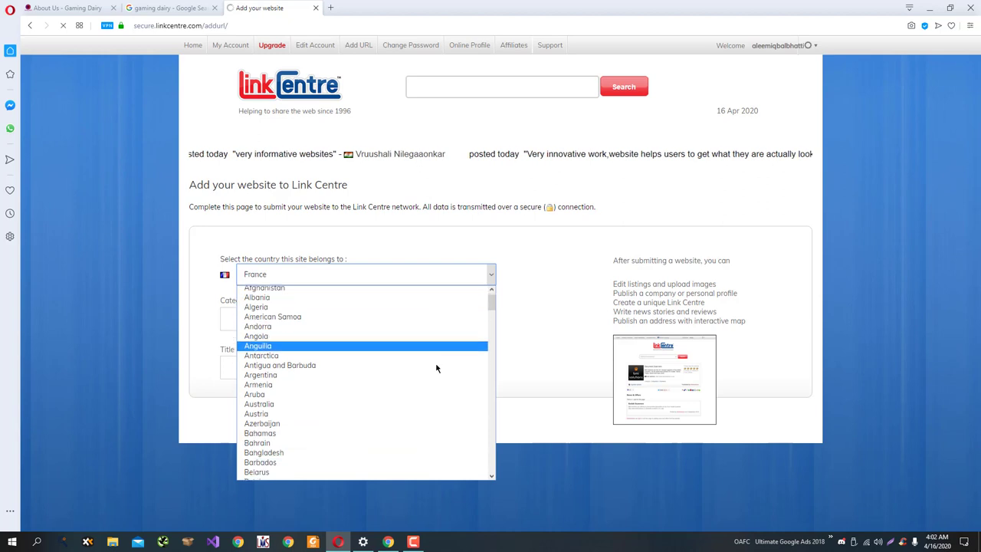
pyautogui.scroll(-8, 427, 414)
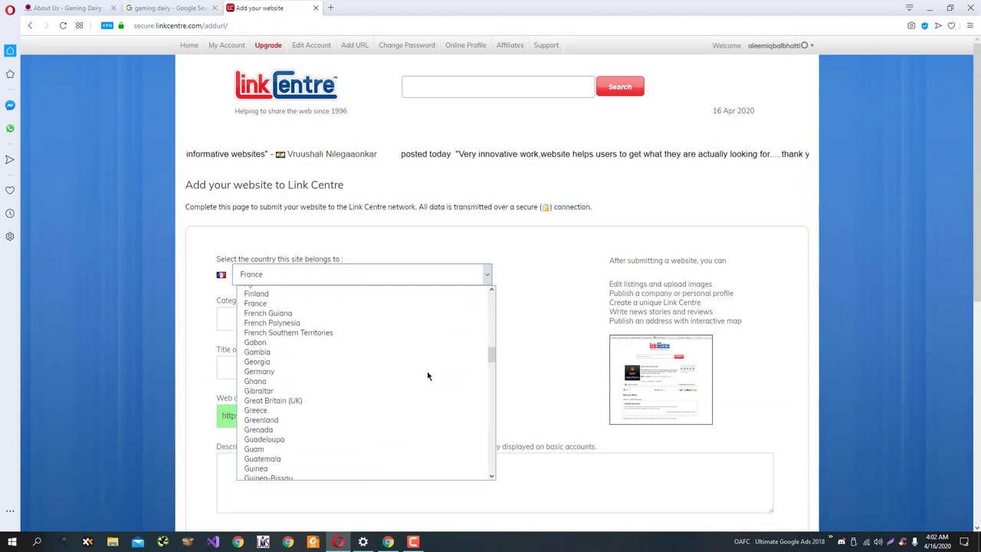
pyautogui.scroll(-8, 414, 384)
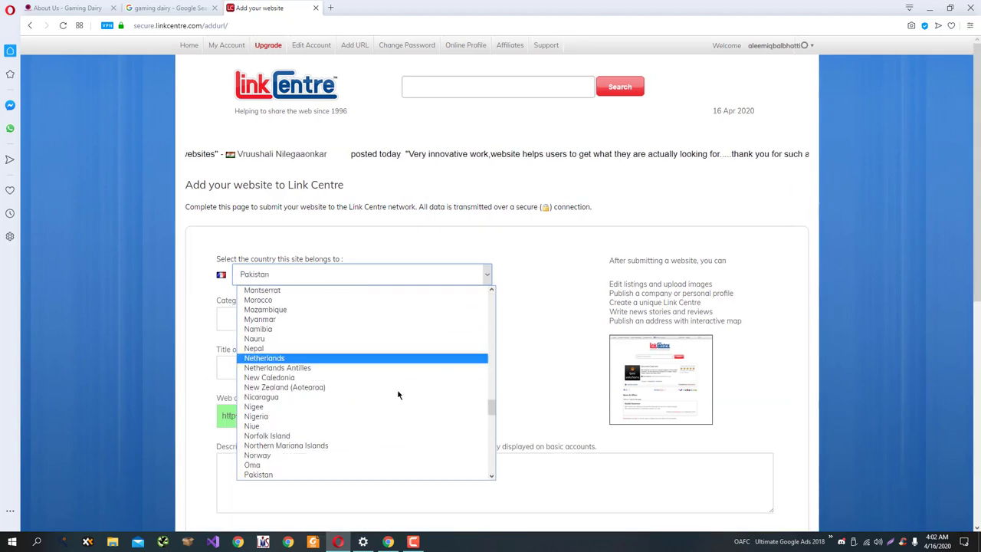
pyautogui.click(361, 476)
pyautogui.click(293, 320)
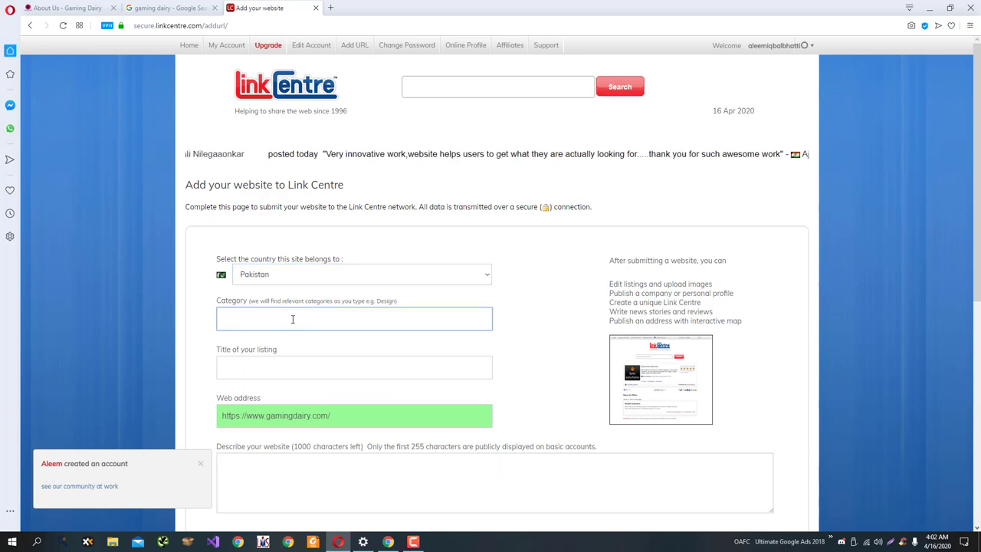
pyautogui.write('Gaming')
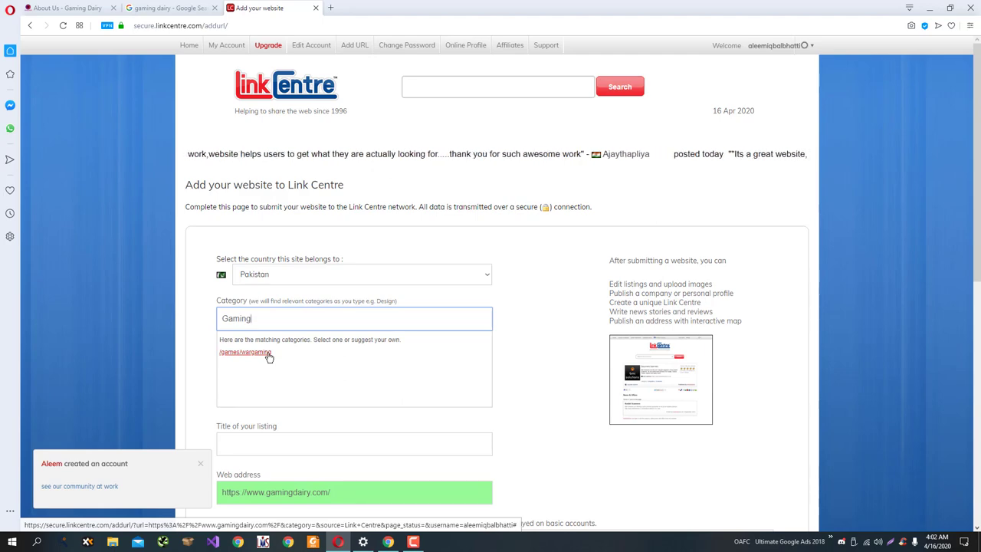
pyautogui.click(267, 354)
# Copy the first Gaming Dairy About Us paragraph and paste it as the listing description.
pyautogui.click(234, 367)
pyautogui.scroll(-2, 234, 372)
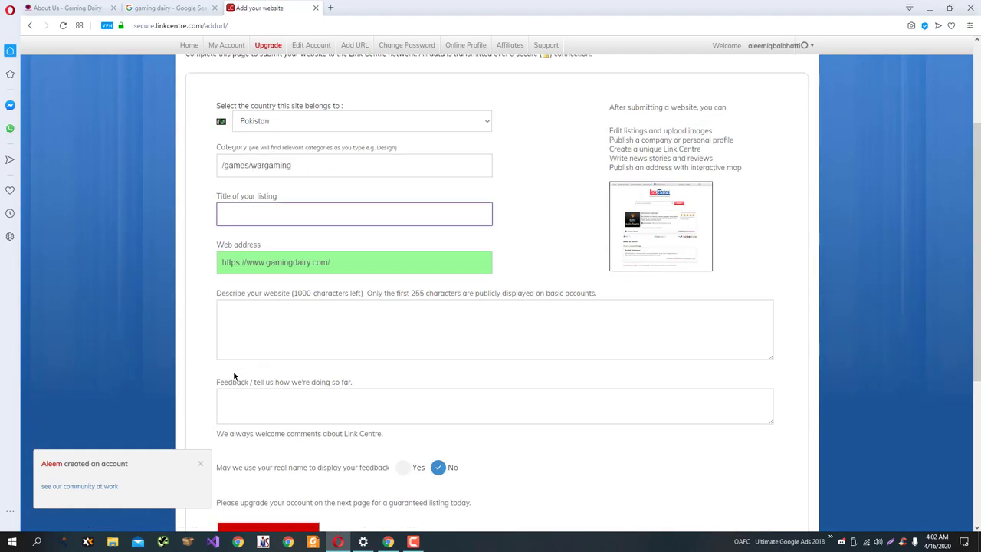
pyautogui.scroll(1, 284, 349)
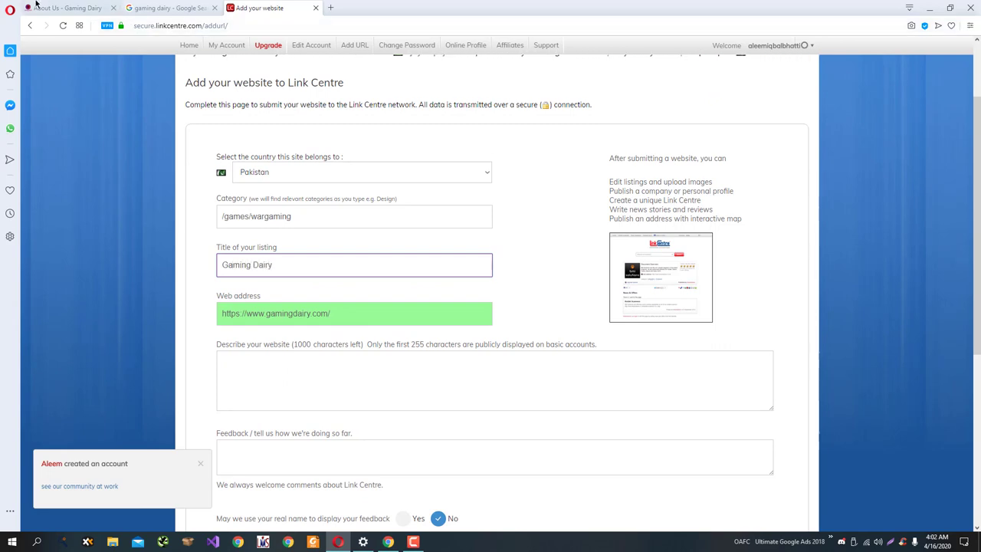
pyautogui.click(65, 8)
pyautogui.scroll(5, 238, 191)
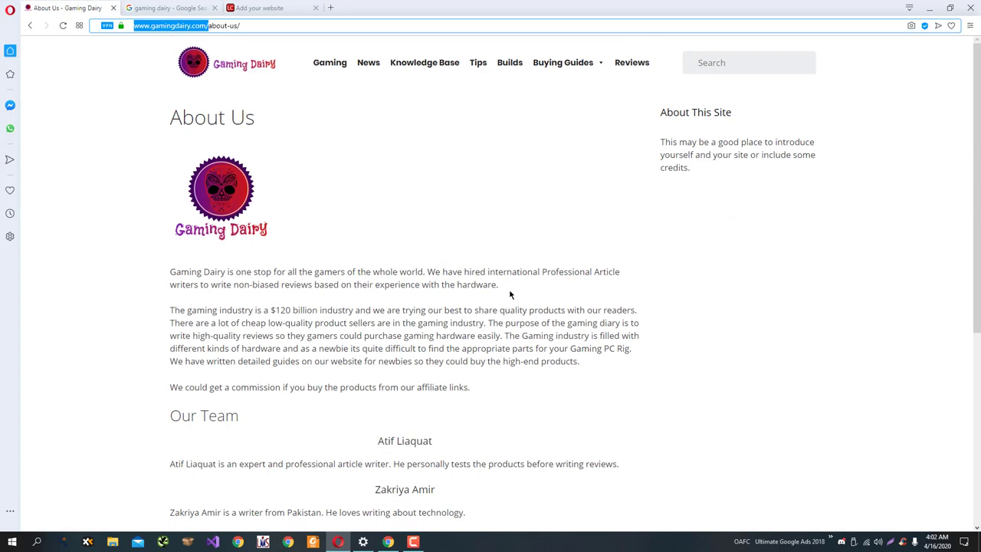
pyautogui.moveTo(510, 294); pyautogui.dragTo(182, 262)
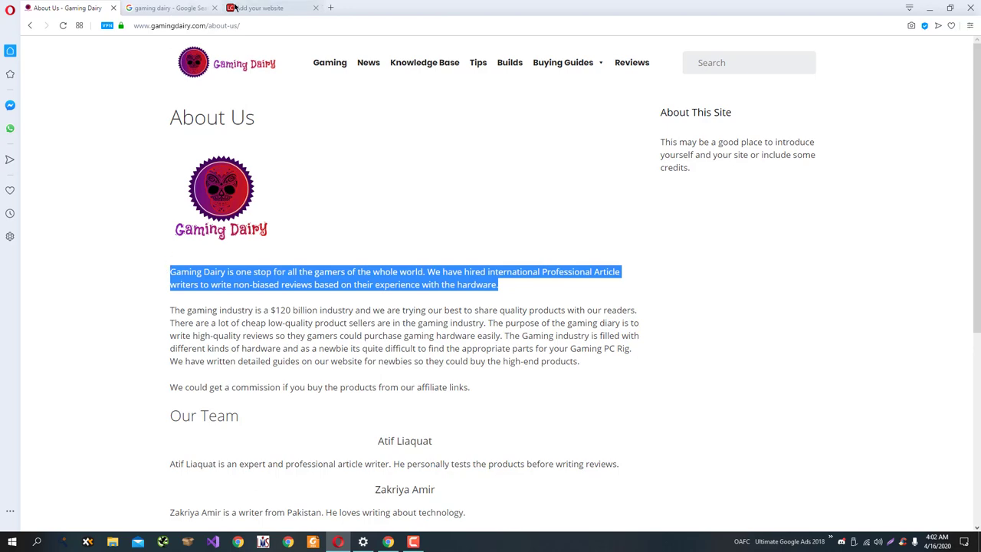
pyautogui.click(234, 8)
pyautogui.write('Gaming Dairy is one stop for all the gamers of the whole world. We have hired international Professional Article writers to write non-biased reviews based on their experience with the hardware.')
# Write positive feedback, allow the real name with it, and submit the website for review.
pyautogui.scroll(-4, 186, 411)
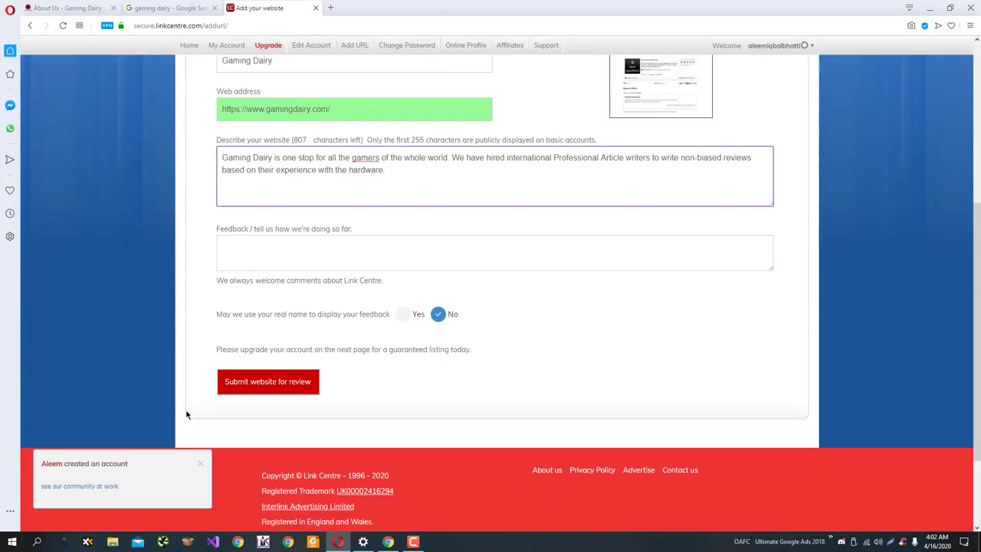
pyautogui.click(301, 261)
pyautogui.write('You guys are awesome')
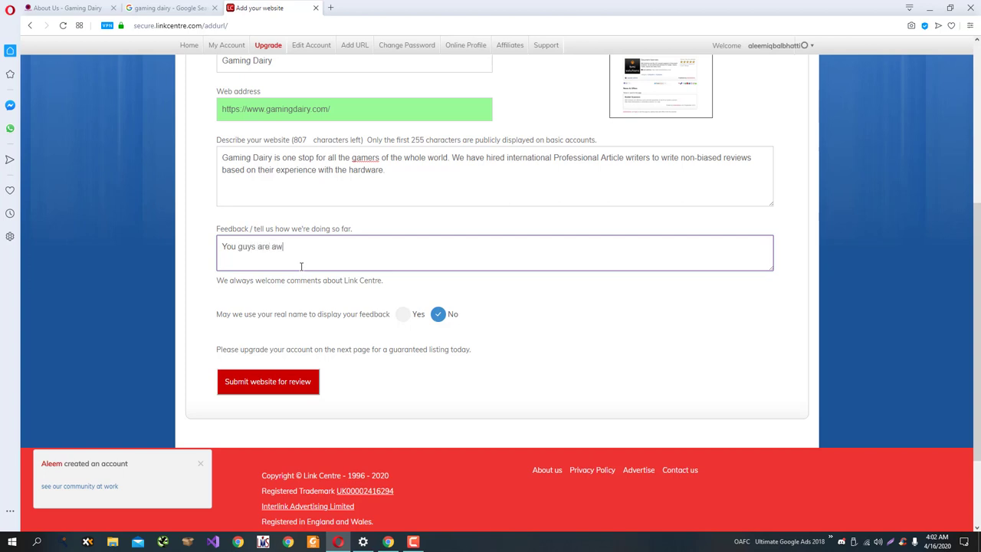
pyautogui.click(400, 315)
pyautogui.click(273, 383)
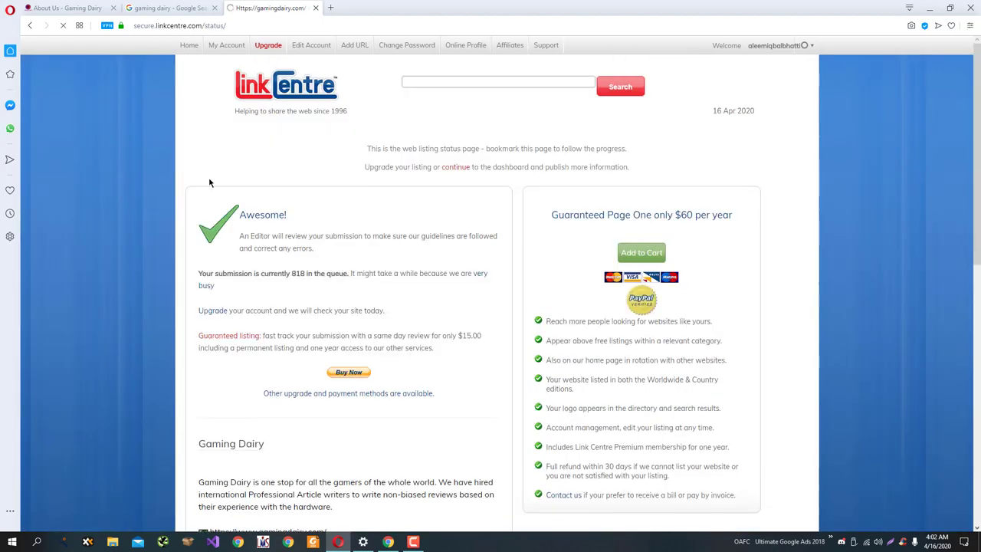
# Search Google for 'da pa checker' in a new tab and open the top result.
pyautogui.scroll(-3, 163, 415)
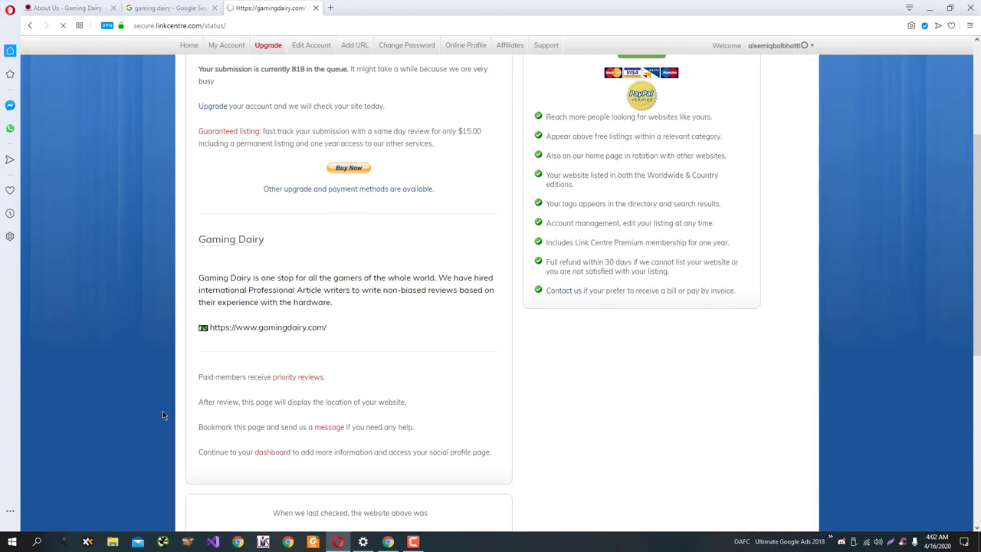
pyautogui.click(192, 29)
pyautogui.click(174, 31)
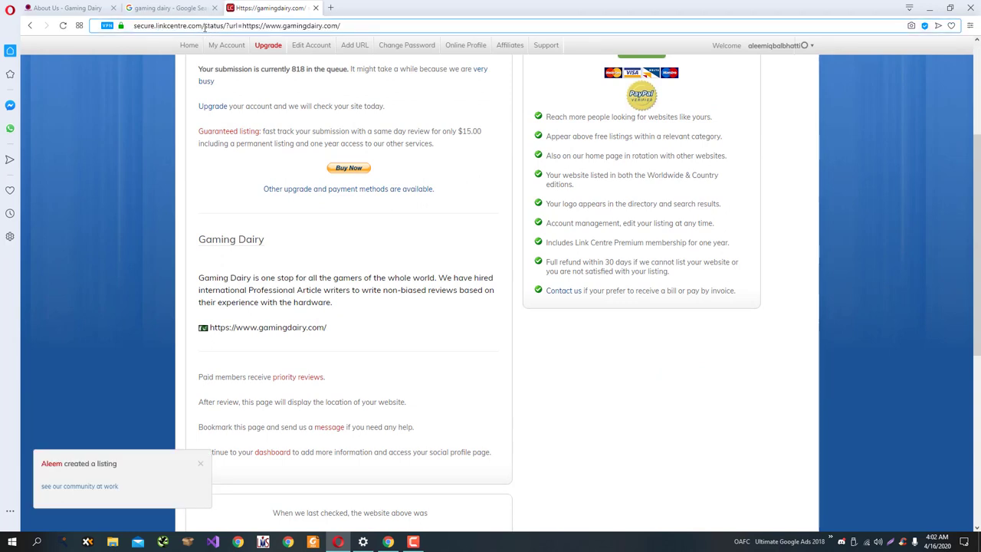
pyautogui.hotkey('ctrl', 't')
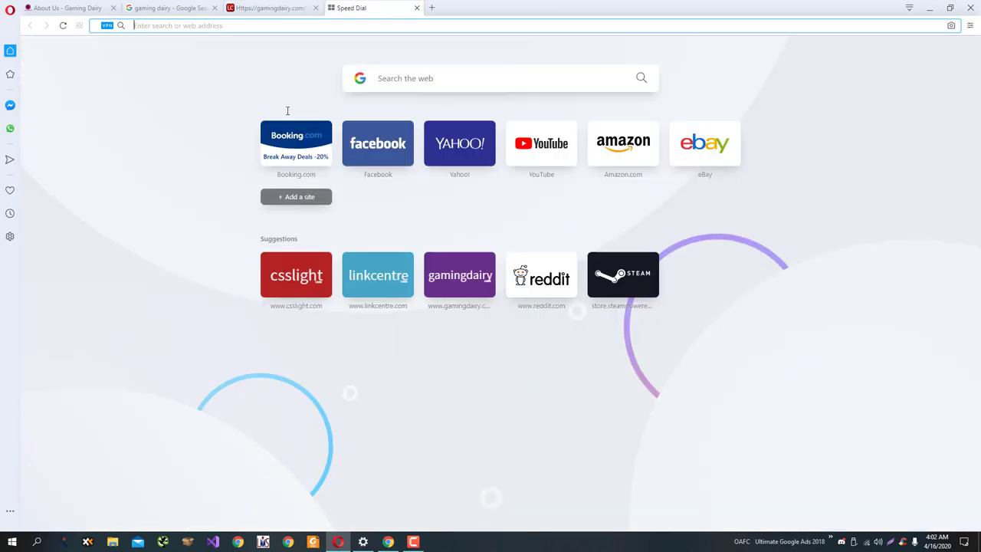
pyautogui.write('da ')
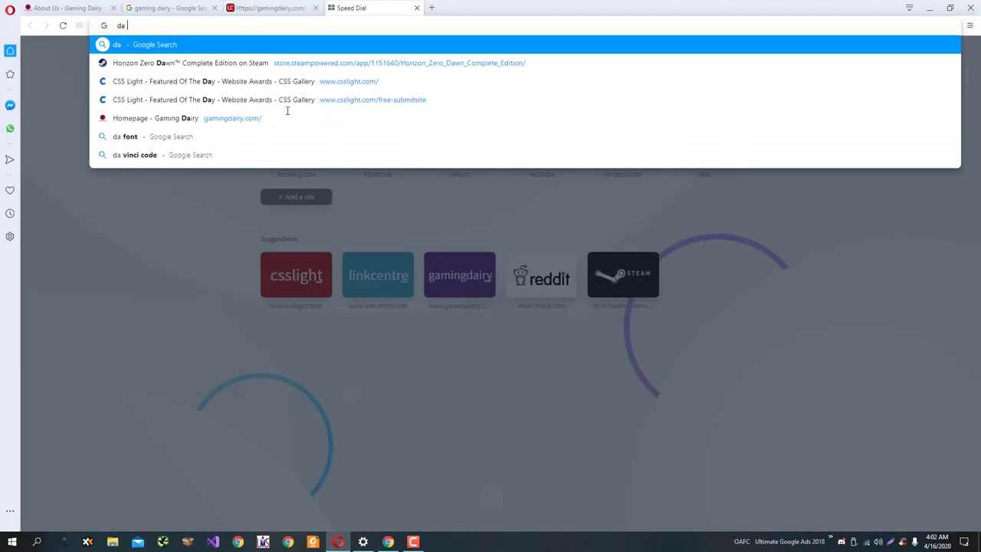
pyautogui.write('pa checker')
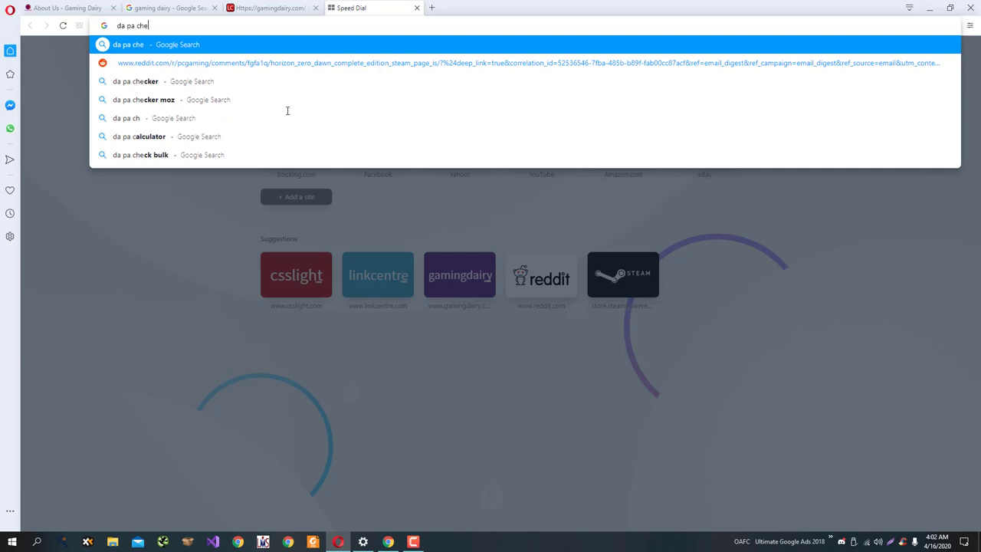
pyautogui.press('Return')
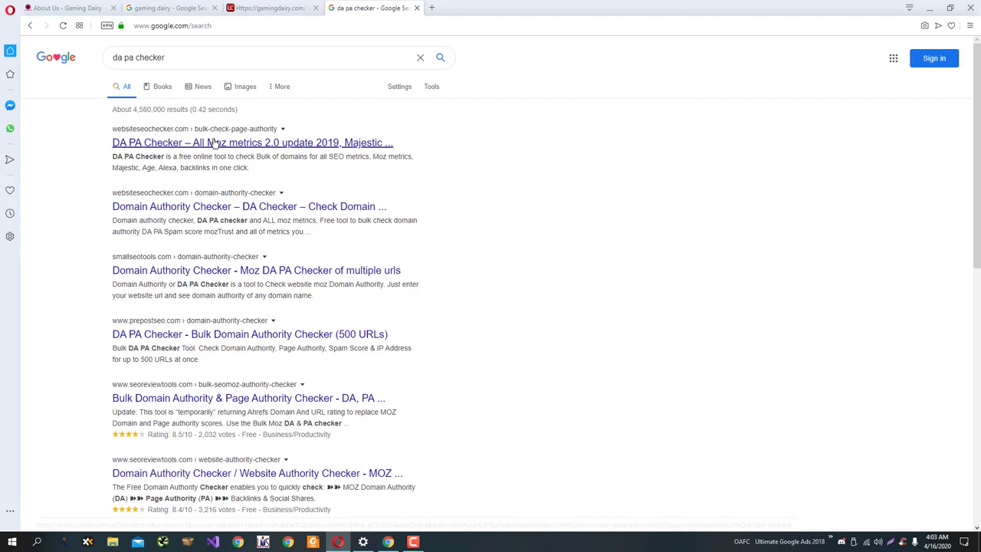
pyautogui.click(210, 143)
pyautogui.click(388, 542)
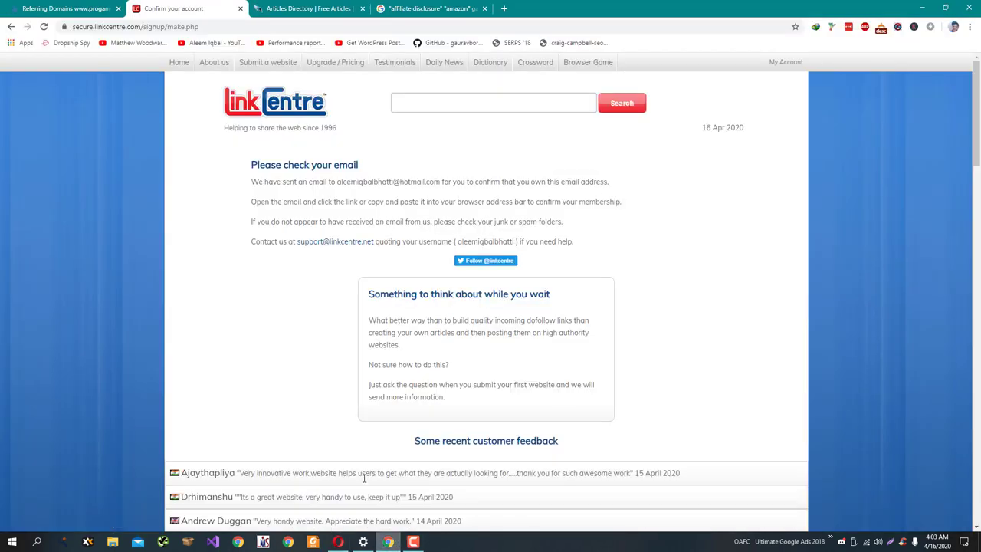
# Load linkcentre.com in a new Chrome tab and in the second profile window.
pyautogui.hotkey('ctrl', 't')
pyautogui.write('linkcentre.com')
pyautogui.press('Return')
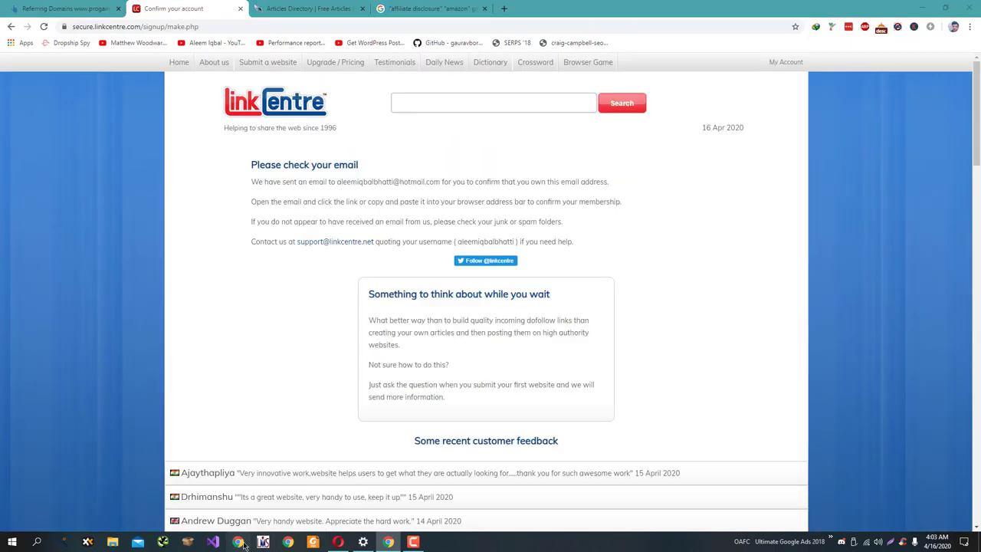
pyautogui.click(238, 542)
pyautogui.write('linkcentre.com/')
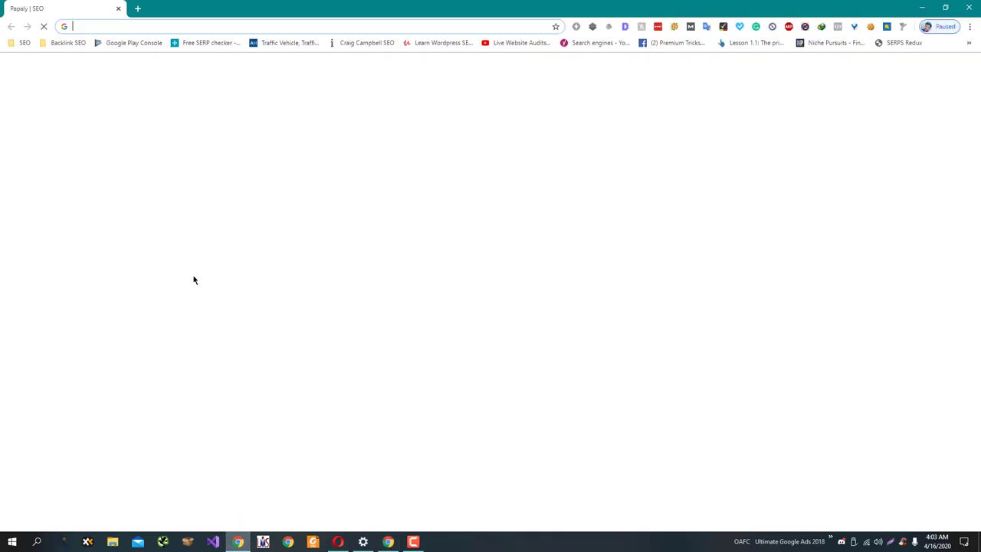
pyautogui.press('Return')
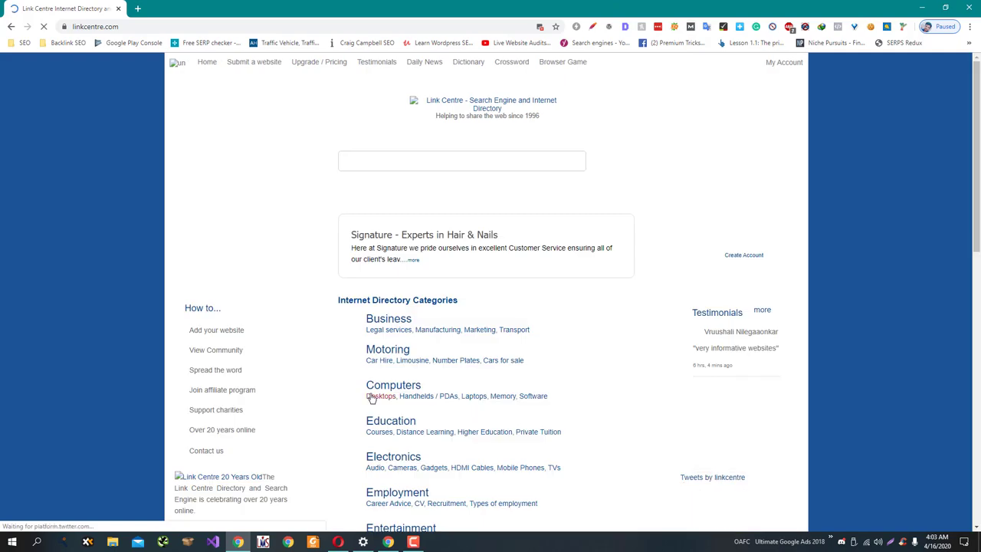
# Check linkcentre.com/ in Bulk Moz DA Checker, getting DA 40 and PA 55.
pyautogui.press('super')
pyautogui.write('bulk')
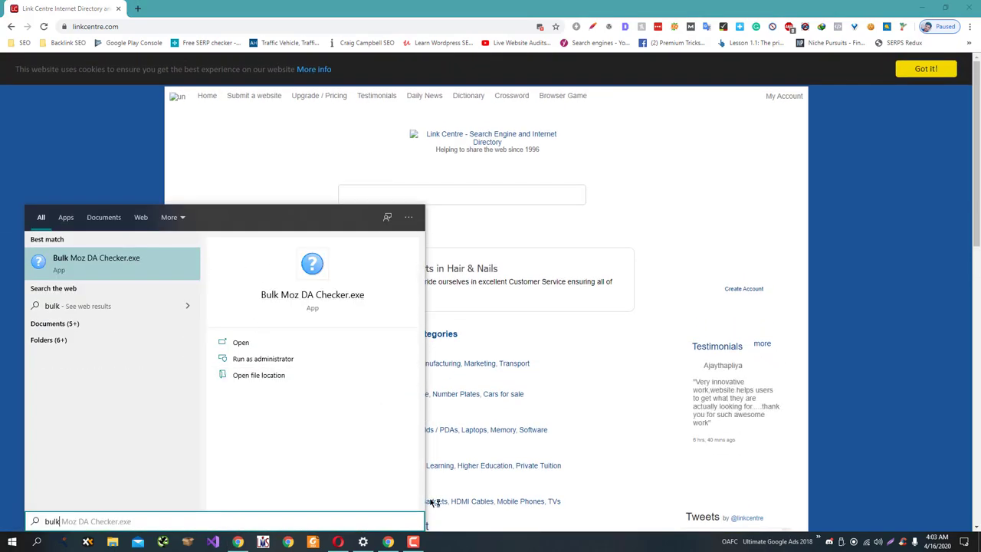
pyautogui.press('Escape')
pyautogui.click(389, 542)
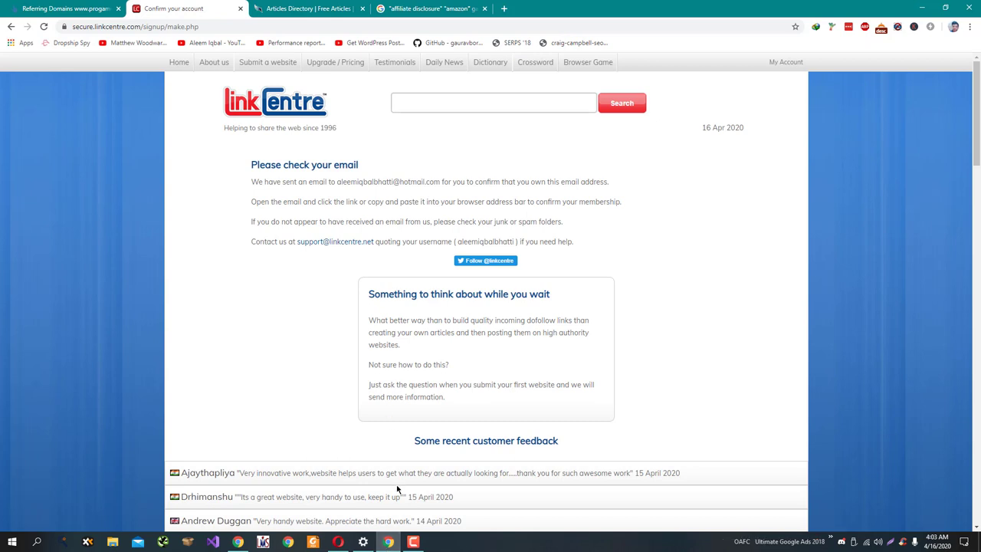
pyautogui.click(438, 542)
pyautogui.click(231, 265)
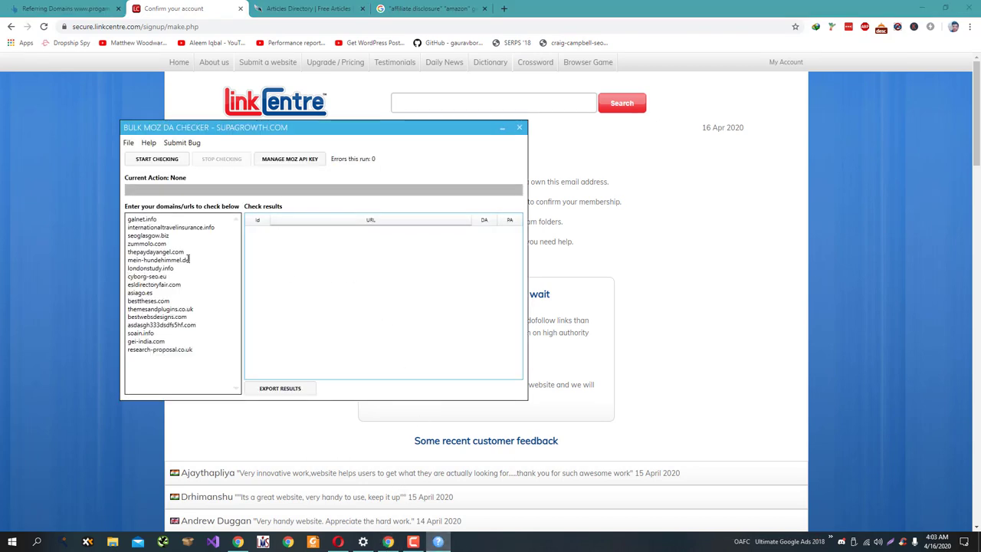
pyautogui.hotkey('ctrl', 'a')
pyautogui.write('linkcentre.com/')
pyautogui.click(157, 158)
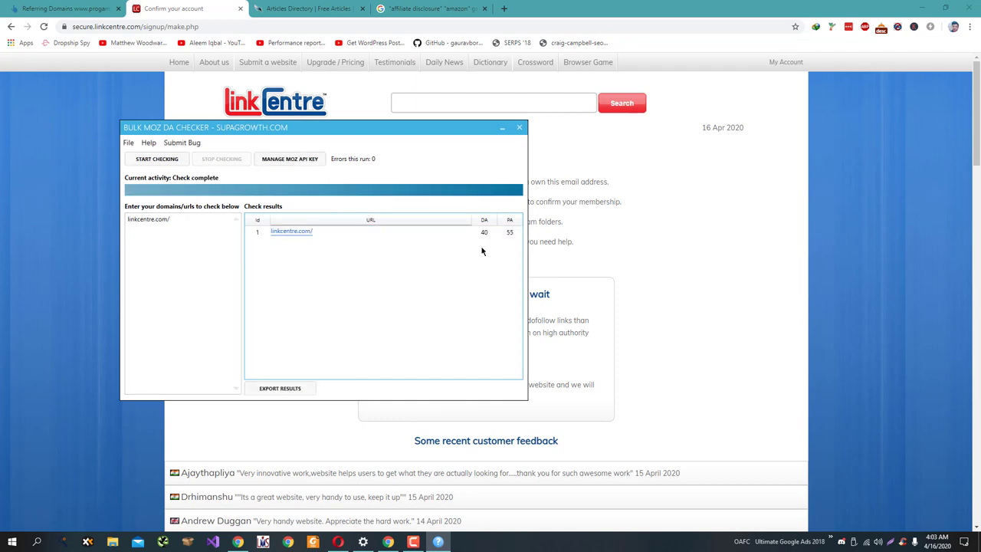
pyautogui.click(481, 237)
pyautogui.click(690, 224)
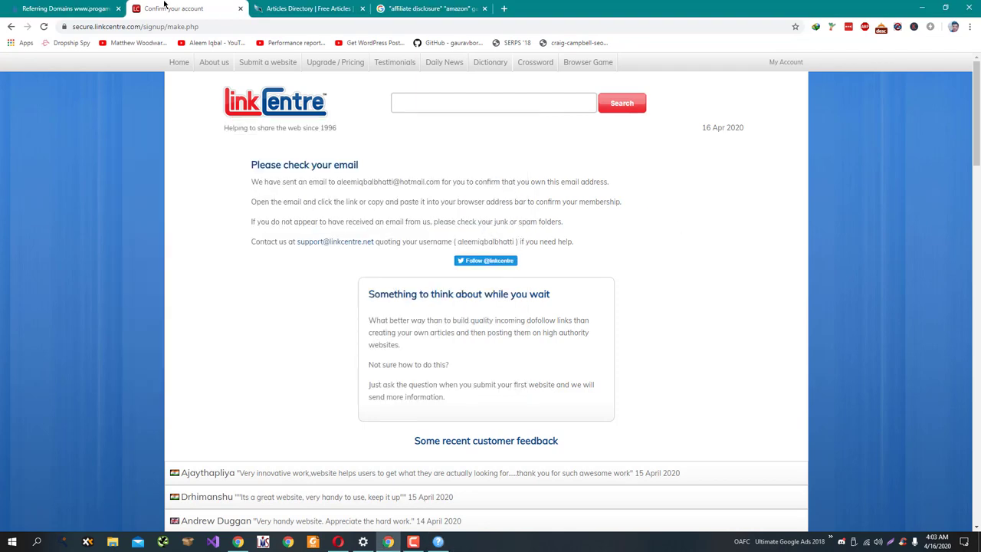
# Close the Link Centre confirmation tab, review the ArticleBlot article, then open gamingheadsetstore.com's Ahrefs overview.
pyautogui.click(240, 9)
pyautogui.click(86, 11)
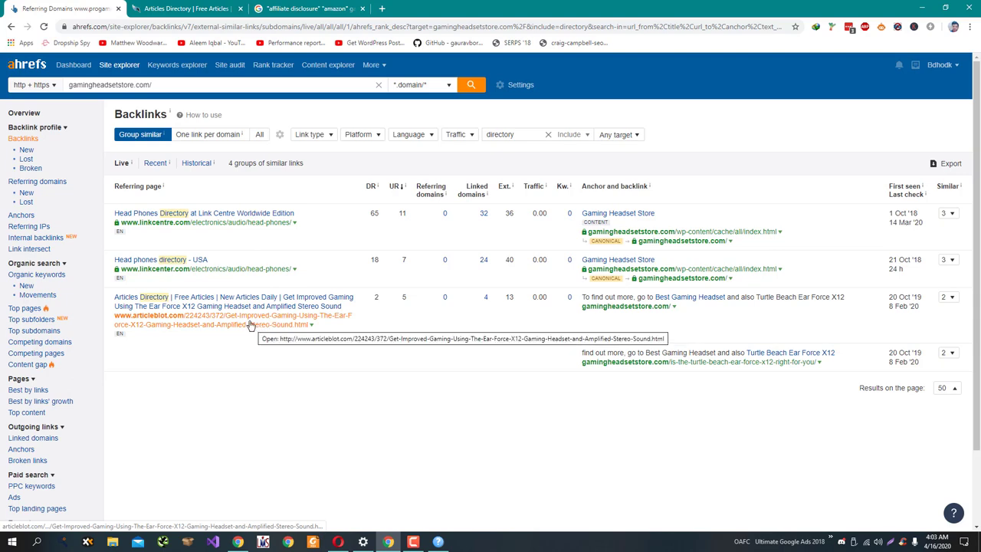
pyautogui.click(204, 6)
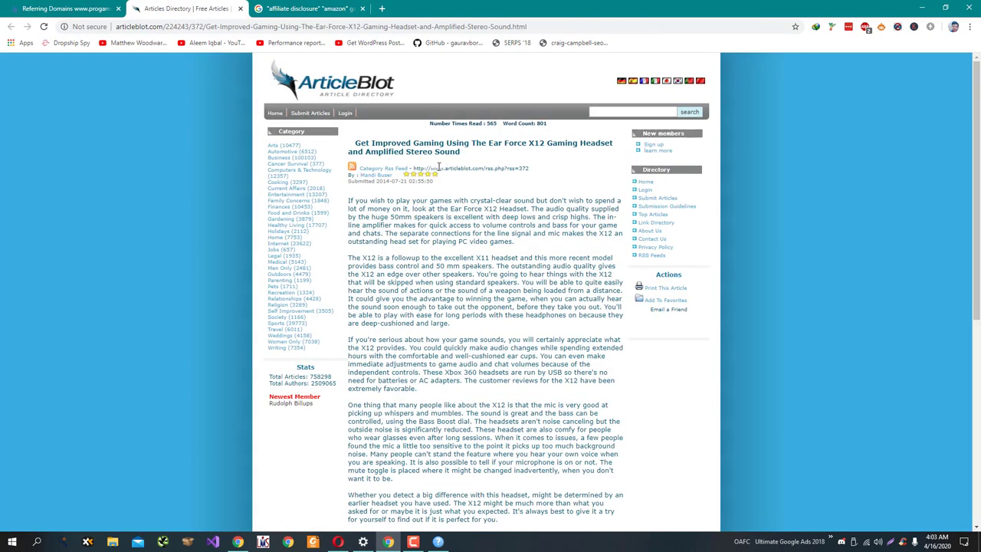
pyautogui.scroll(-5, 429, 177)
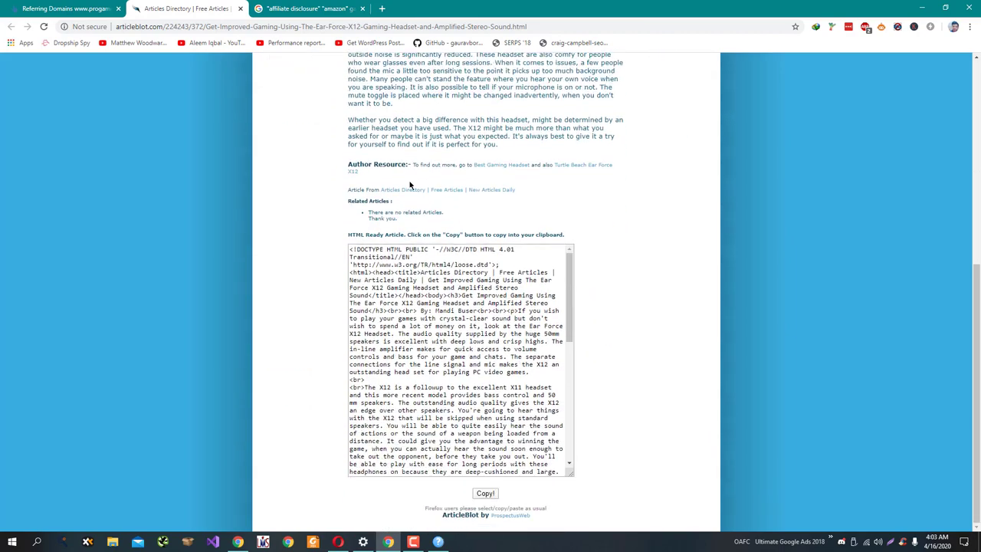
pyautogui.scroll(1, 309, 203)
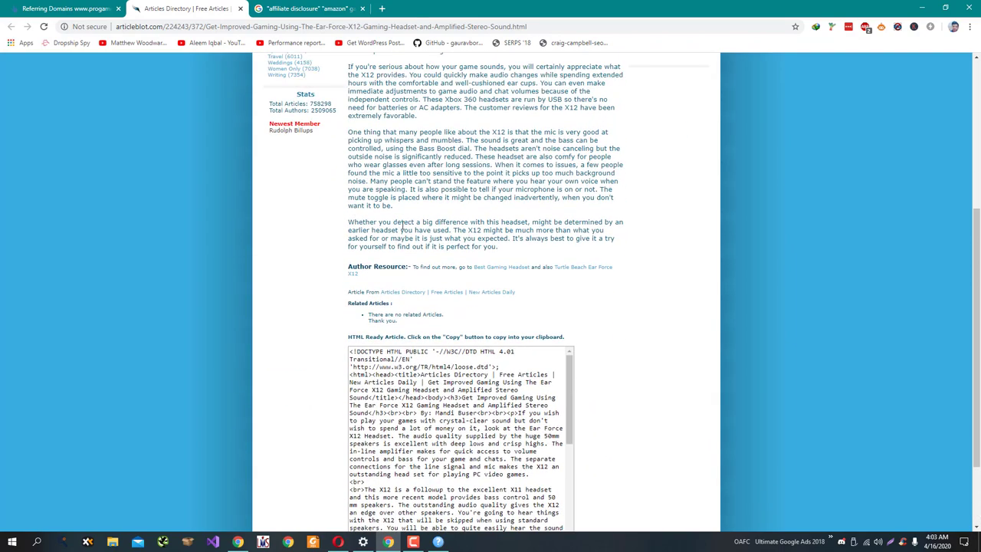
pyautogui.scroll(4, 416, 247)
pyautogui.click(48, 8)
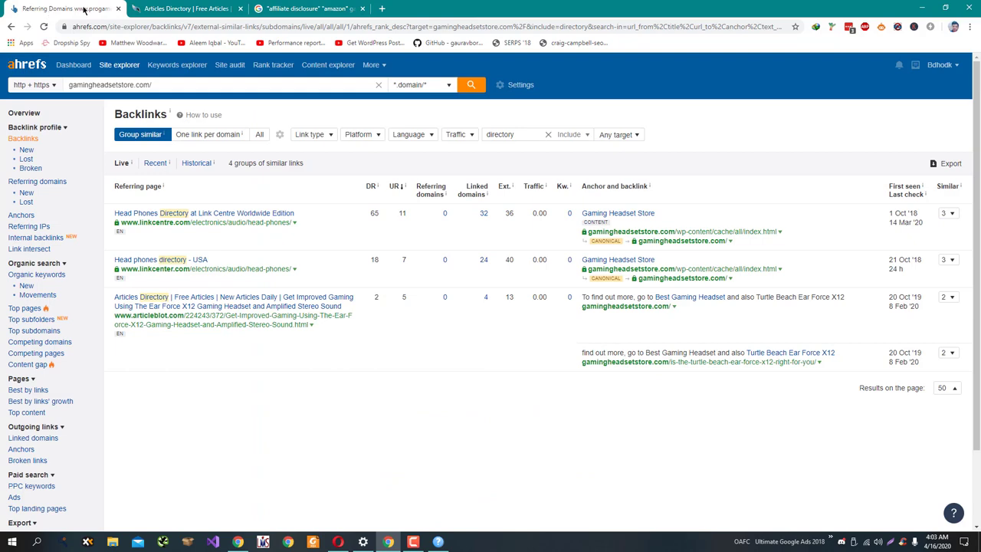
pyautogui.click(161, 6)
pyautogui.click(102, 7)
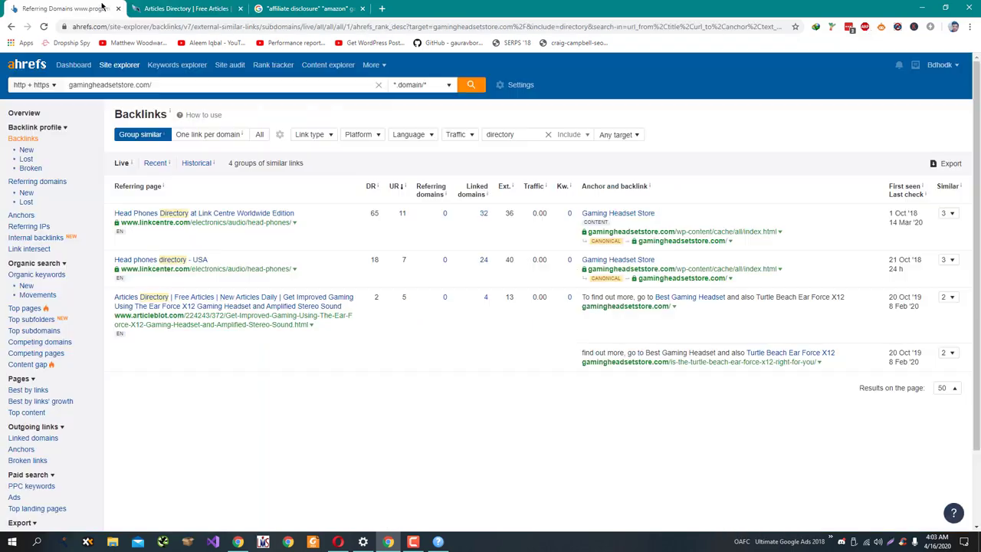
pyautogui.click(30, 114)
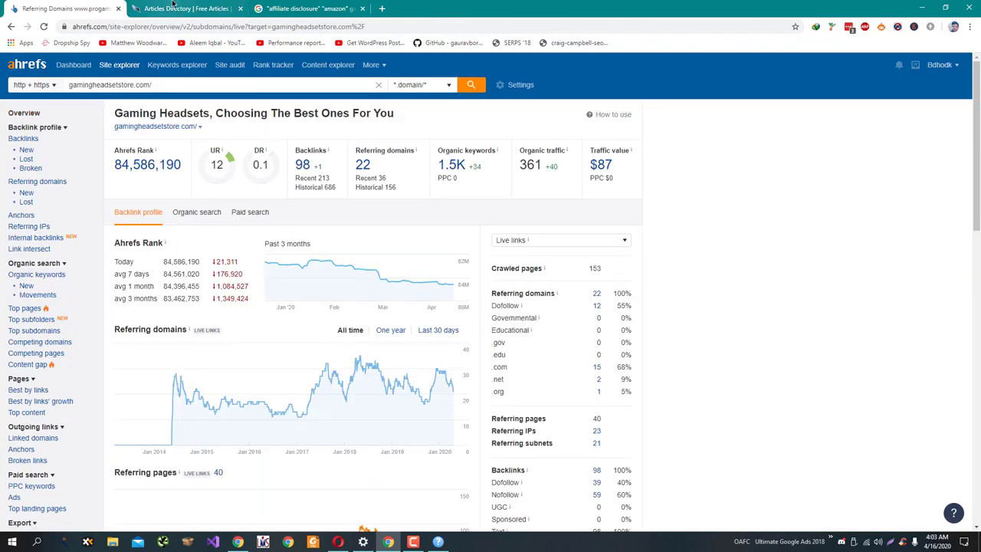
# Search 'best budget graphics cards 2020' in a new tab, then close it, leaving a blank New Tab page.
pyautogui.click(174, 8)
pyautogui.click(268, 8)
pyautogui.click(83, 9)
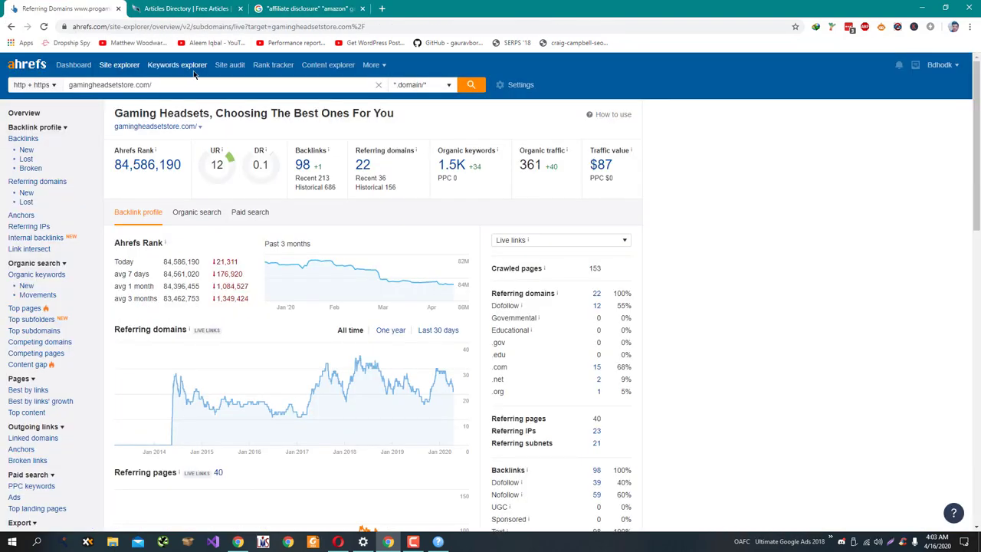
pyautogui.click(269, 7)
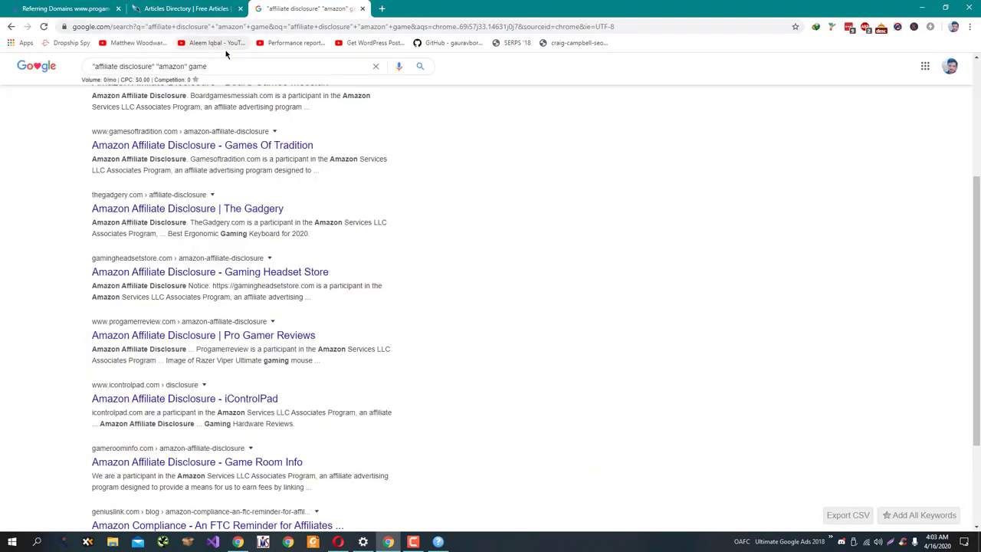
pyautogui.hotkey('ctrl', 't')
pyautogui.write('best')
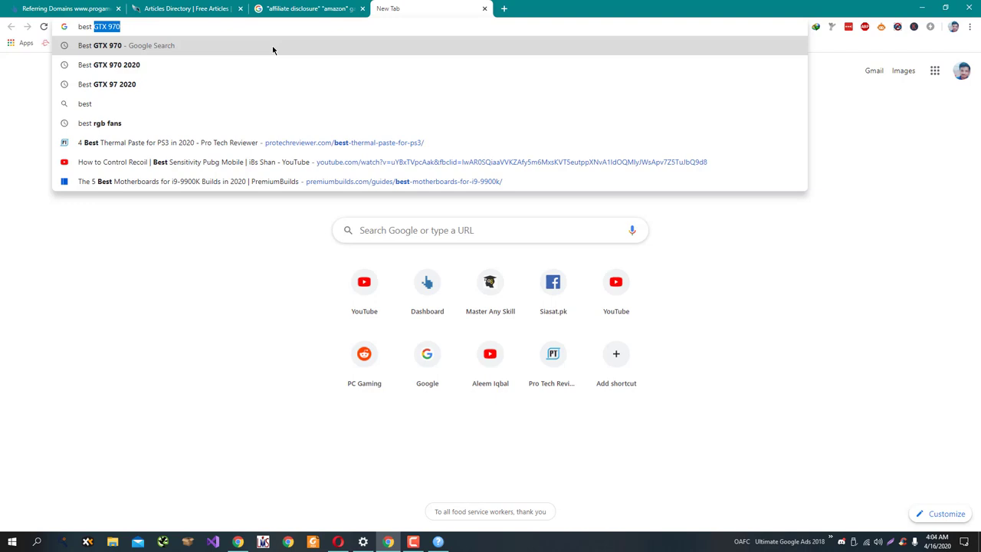
pyautogui.write(' budget graphics')
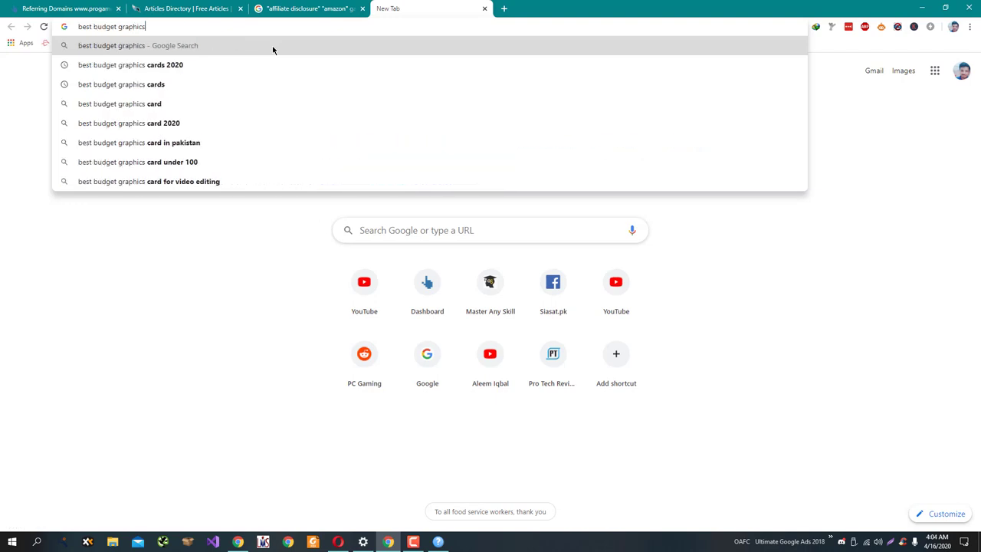
pyautogui.press('Down')
pyautogui.press('Return')
pyautogui.click(219, 73)
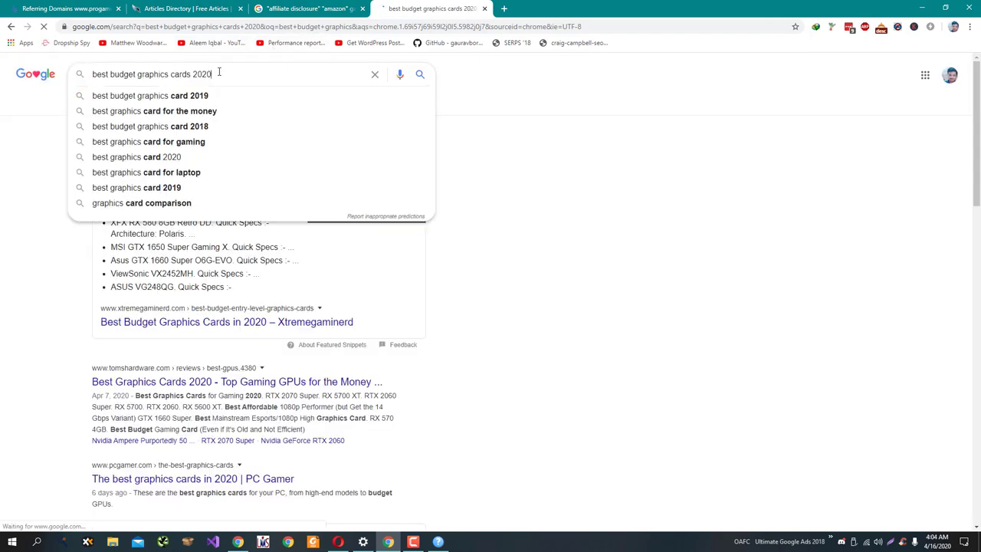
pyautogui.hotkey('ctrl', 'a')
pyautogui.hotkey('ctrl', 'w')
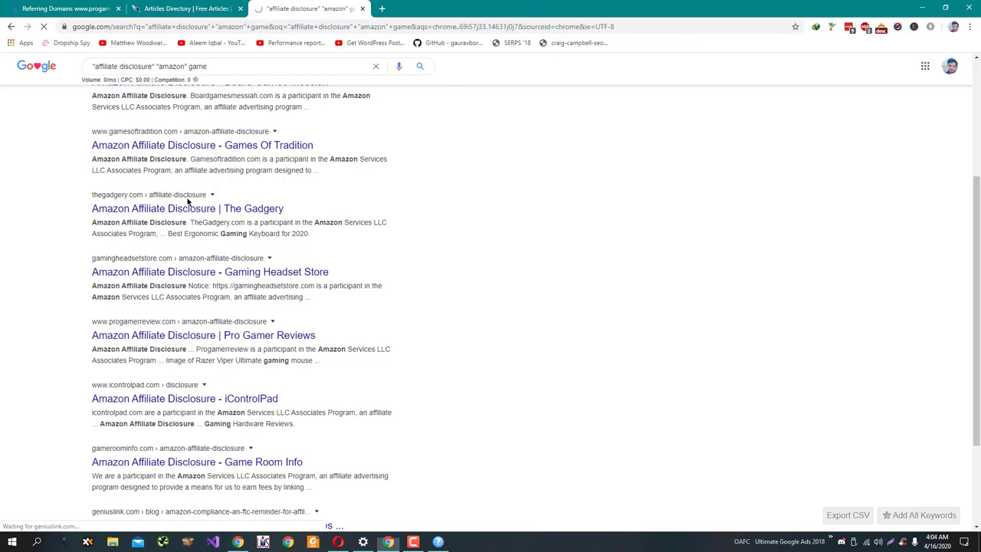
pyautogui.click(10, 26)
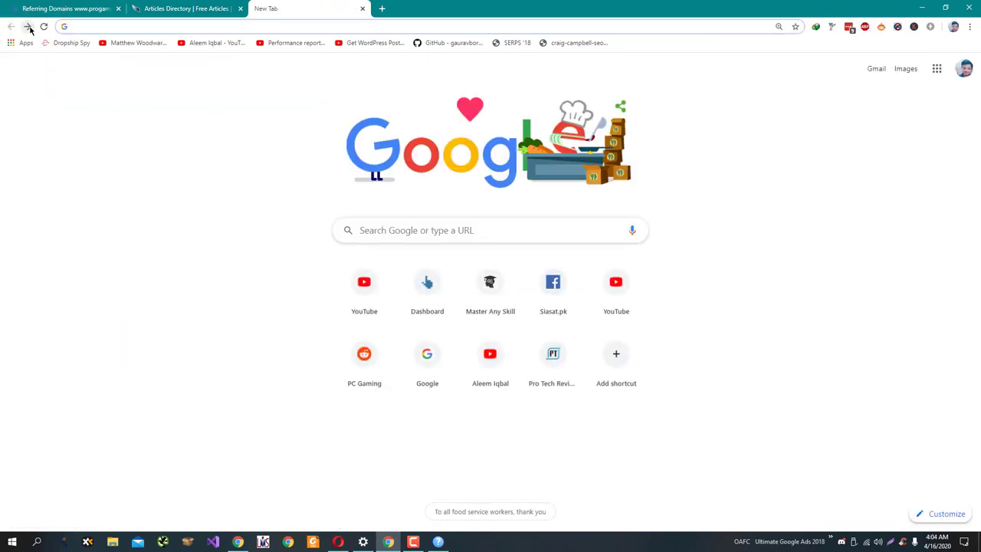
# Copy the Xtremegaminerd best budget graphics cards result's link address and switch to the other Chrome window.
pyautogui.scroll(-5, 77, 157)
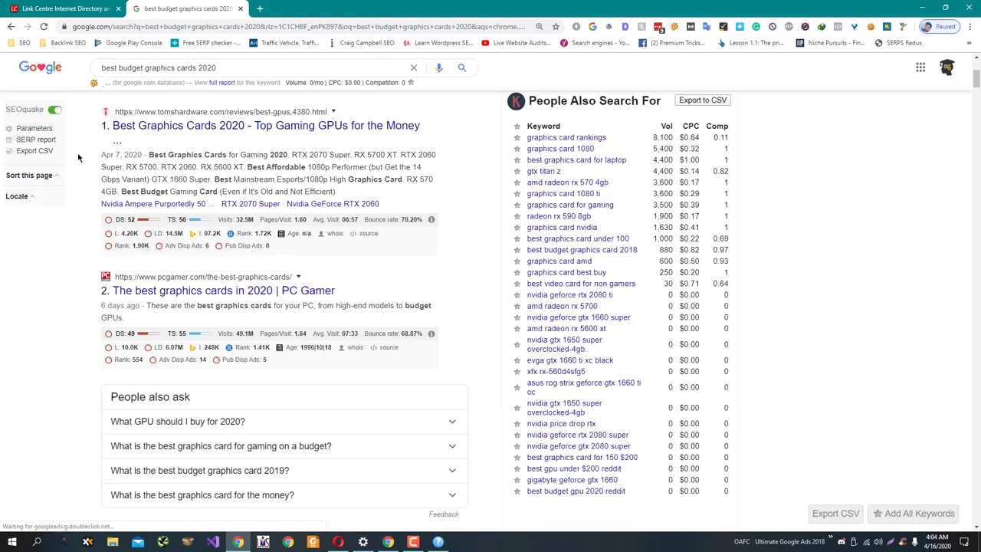
pyautogui.scroll(-2, 78, 157)
pyautogui.scroll(-2, 78, 157)
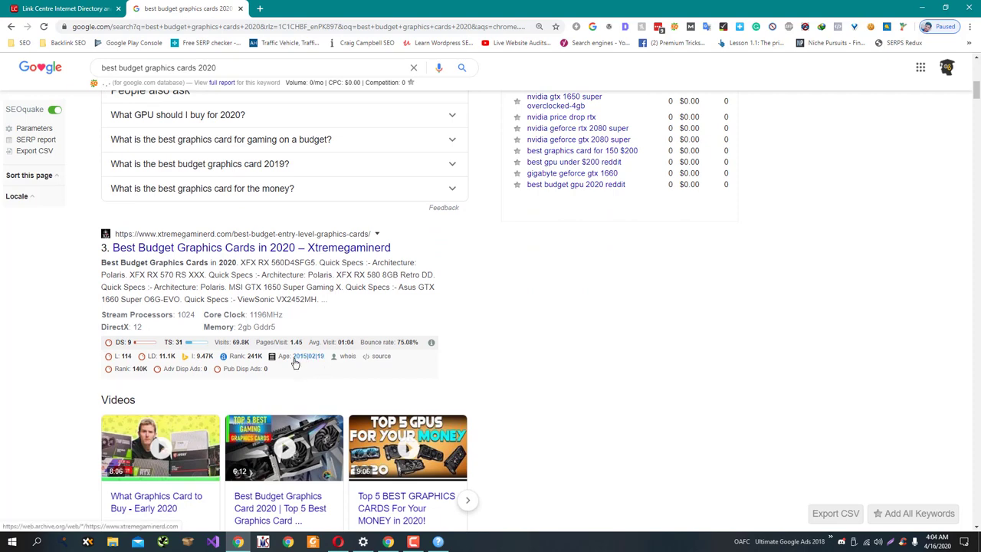
pyautogui.rightClick(284, 247)
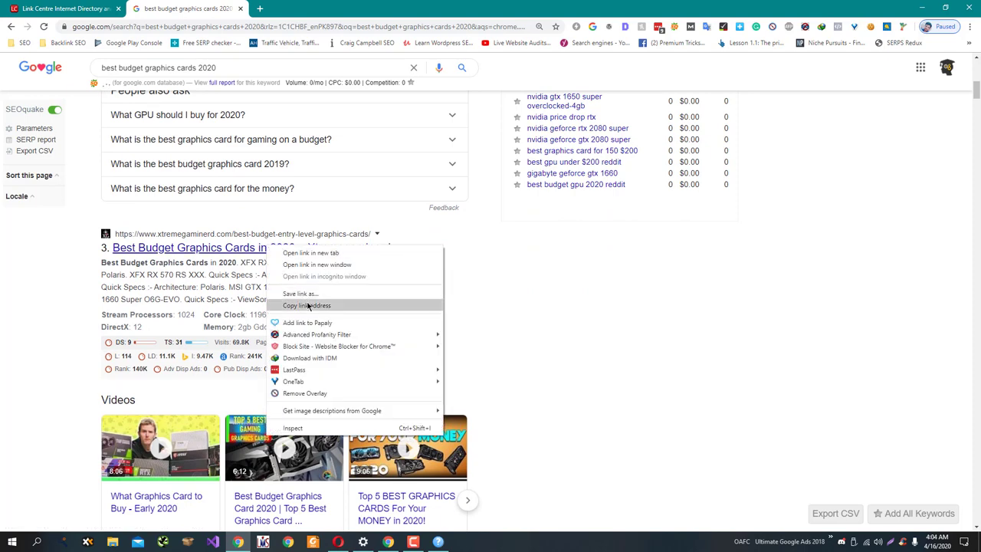
pyautogui.click(307, 304)
pyautogui.click(388, 542)
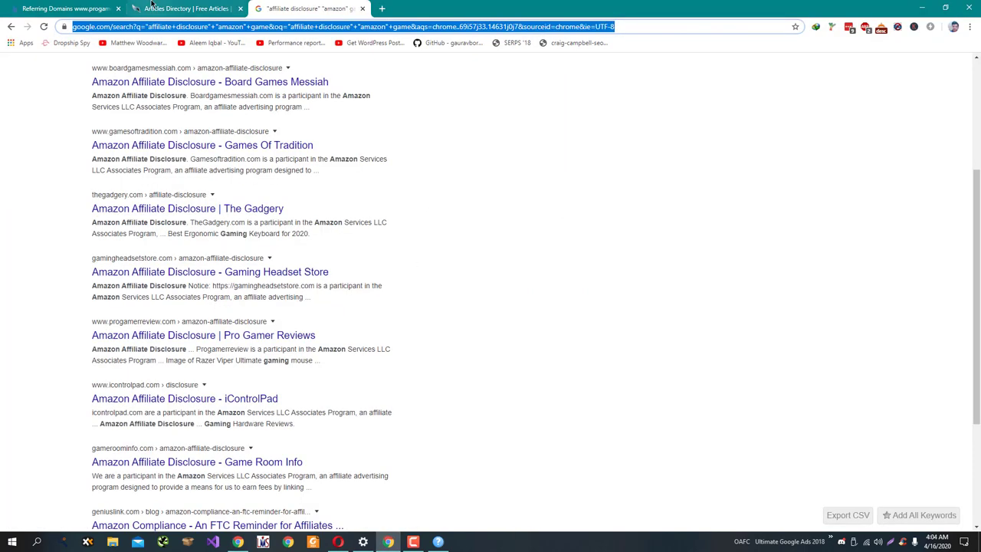
pyautogui.click(92, 7)
pyautogui.tripleClick(148, 84)
pyautogui.write('https://www.xtremegamingnerd.com/best-budget-entry-level-graphics-cards/')
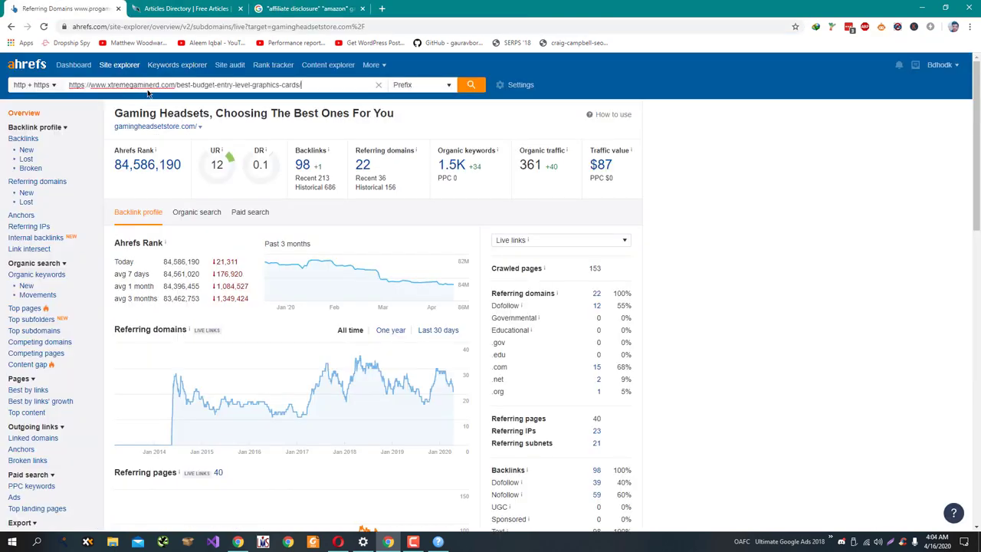
pyautogui.moveTo(178, 86); pyautogui.dragTo(302, 87)
pyautogui.press('BackSpace')
pyautogui.press('Return')
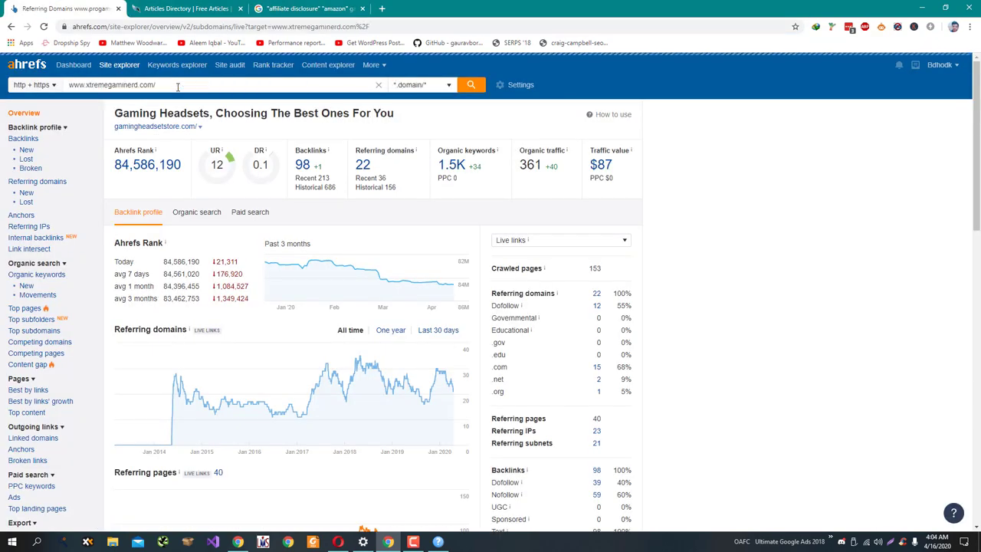
# Copy result 26's link address from the Google 'best budget graphics cards 2020' results.
pyautogui.hotkey('alt', 'Tab')
pyautogui.scroll(-6, 159, 170)
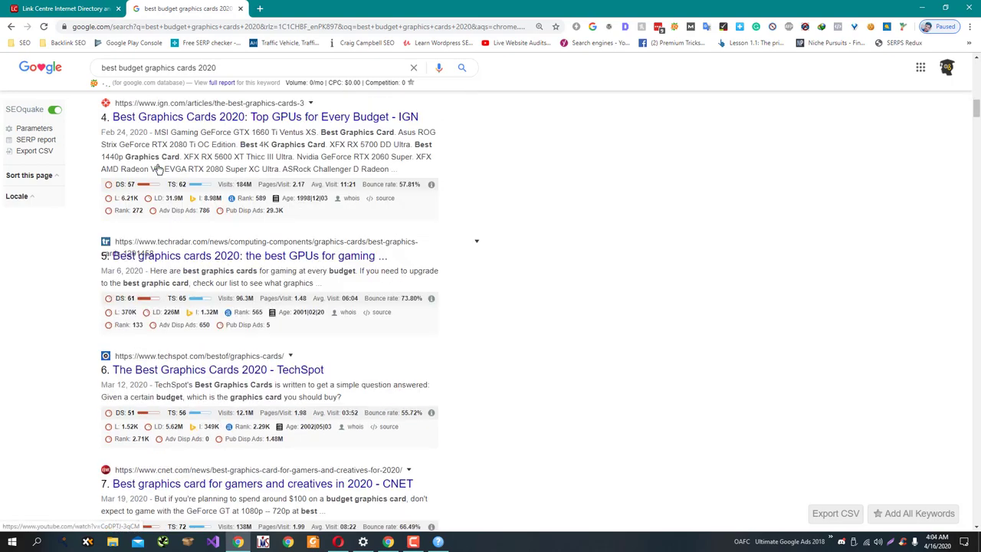
pyautogui.scroll(-4, 157, 164)
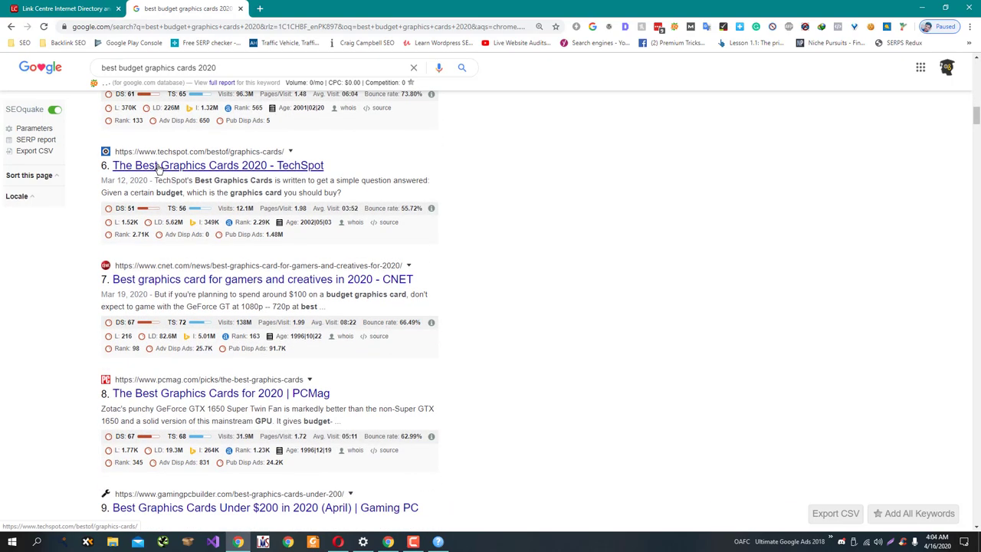
pyautogui.scroll(-2, 158, 169)
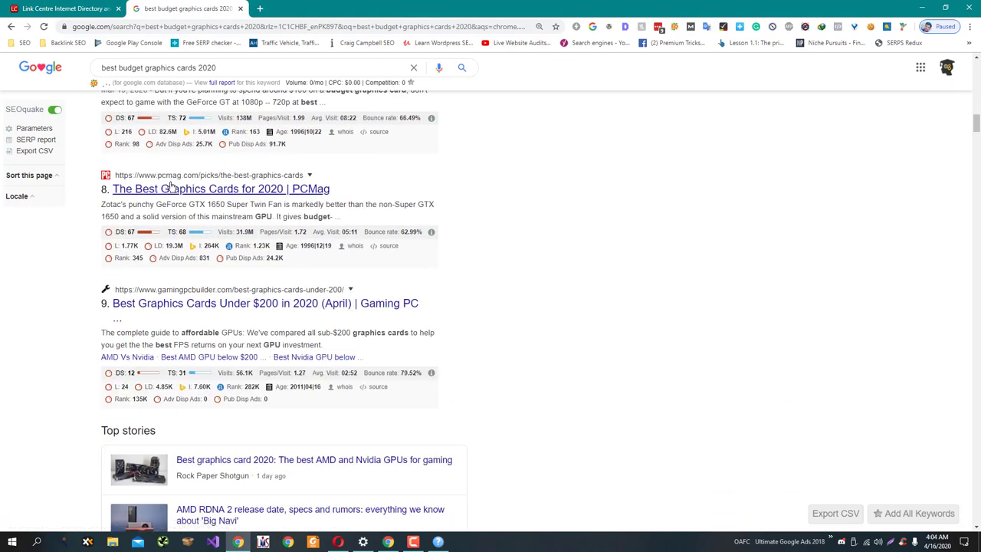
pyautogui.scroll(-5, 174, 189)
pyautogui.scroll(-5, 172, 187)
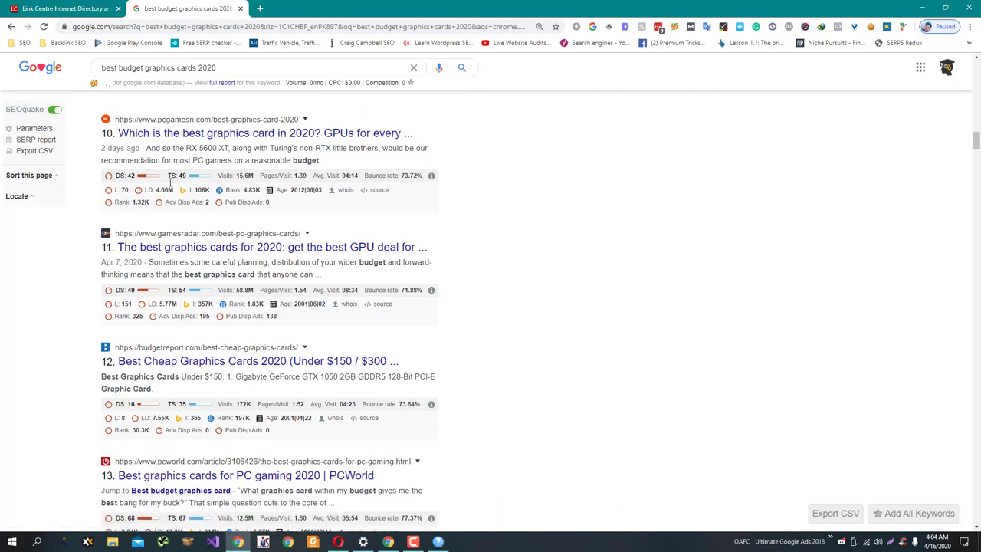
pyautogui.scroll(-4, 172, 187)
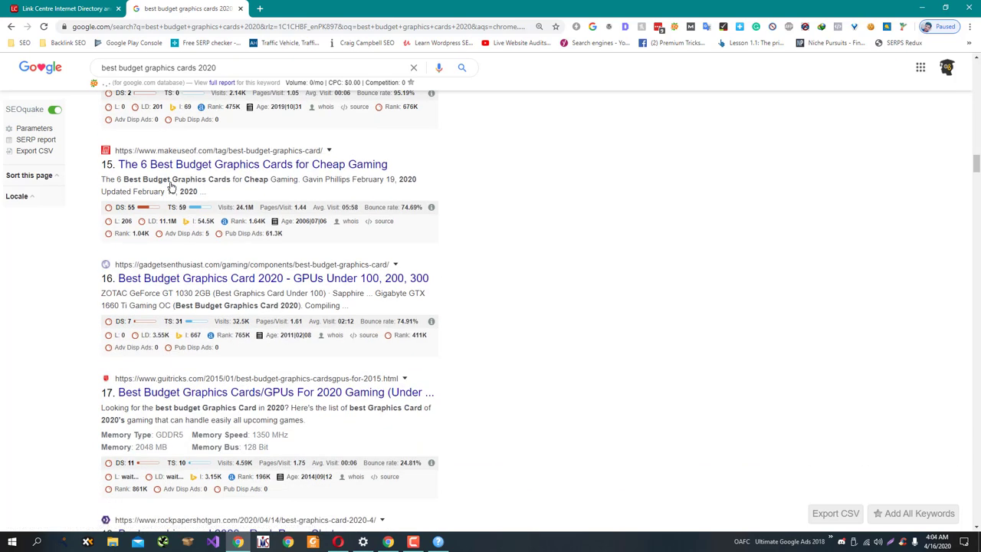
pyautogui.scroll(-5, 172, 187)
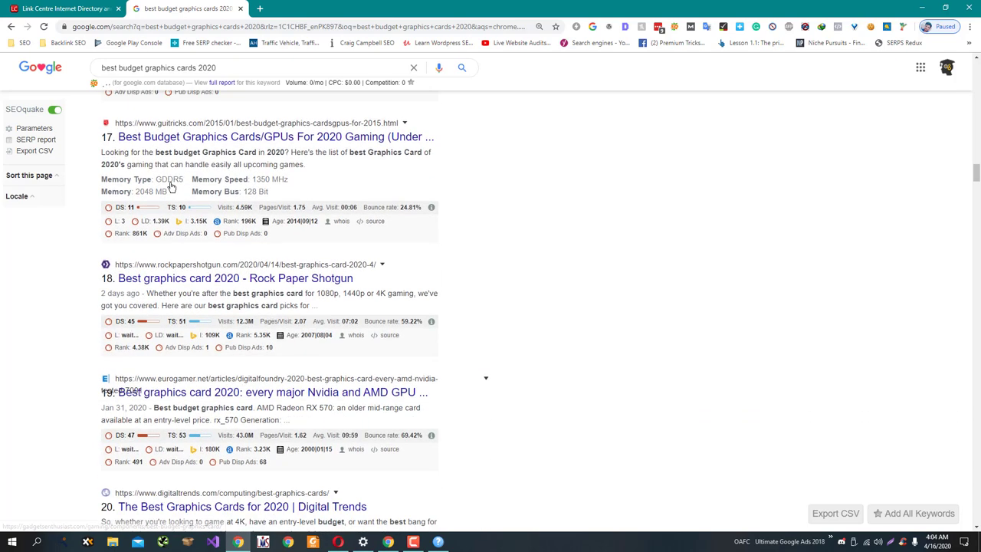
pyautogui.scroll(-2, 171, 187)
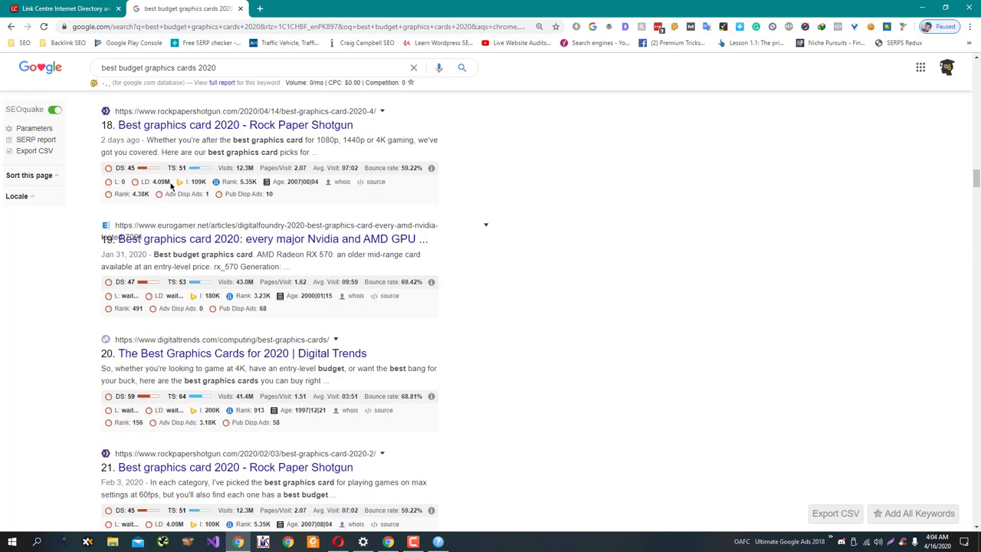
pyautogui.scroll(-2, 172, 187)
pyautogui.scroll(-5, 172, 187)
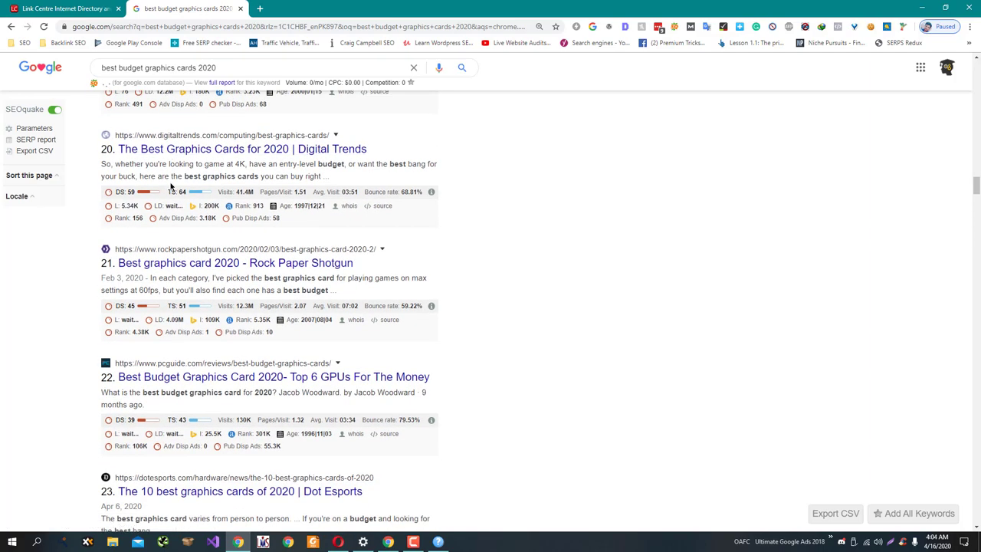
pyautogui.scroll(-6, 171, 186)
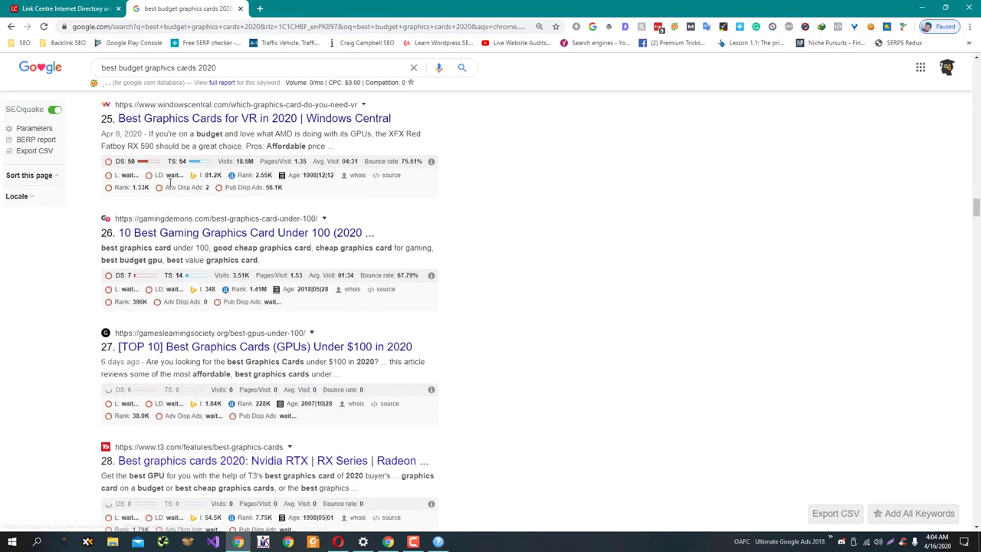
pyautogui.scroll(1, 172, 186)
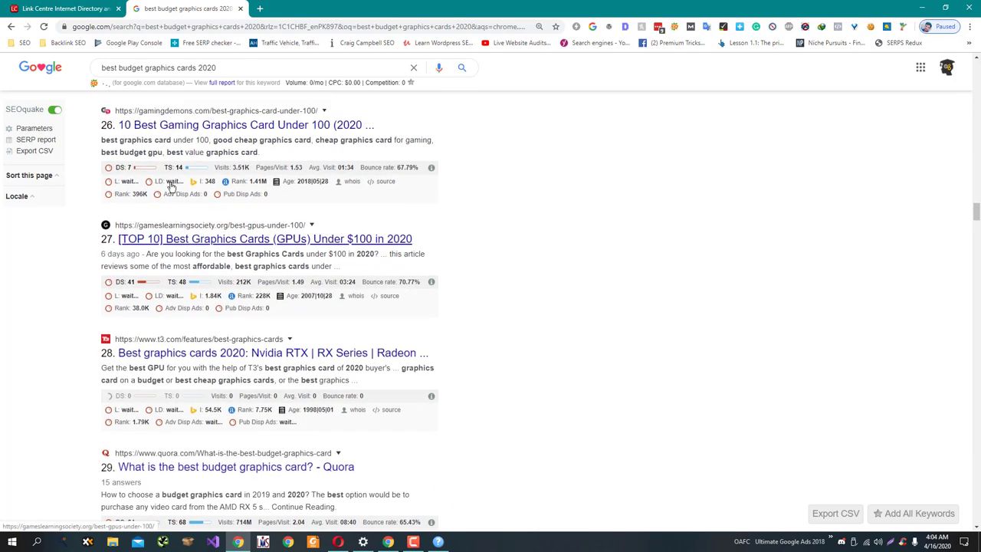
pyautogui.rightClick(197, 131)
pyautogui.click(234, 189)
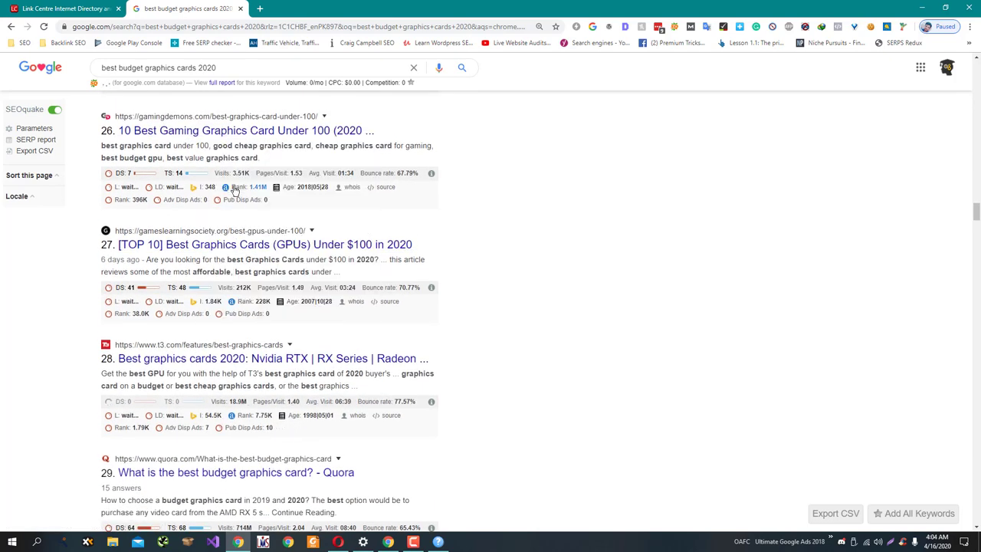
pyautogui.hotkey('alt', 'Tab')
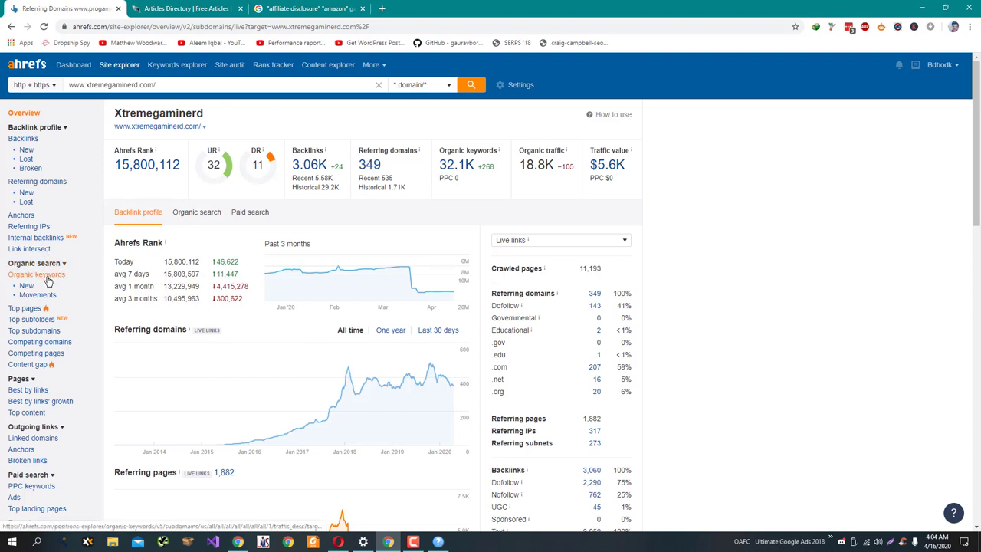
# Filter backlinks to 'directory' (1,414) and open OnToplist, sitepromotiondirectory and Blogs-Collection in new tabs.
pyautogui.click(308, 166)
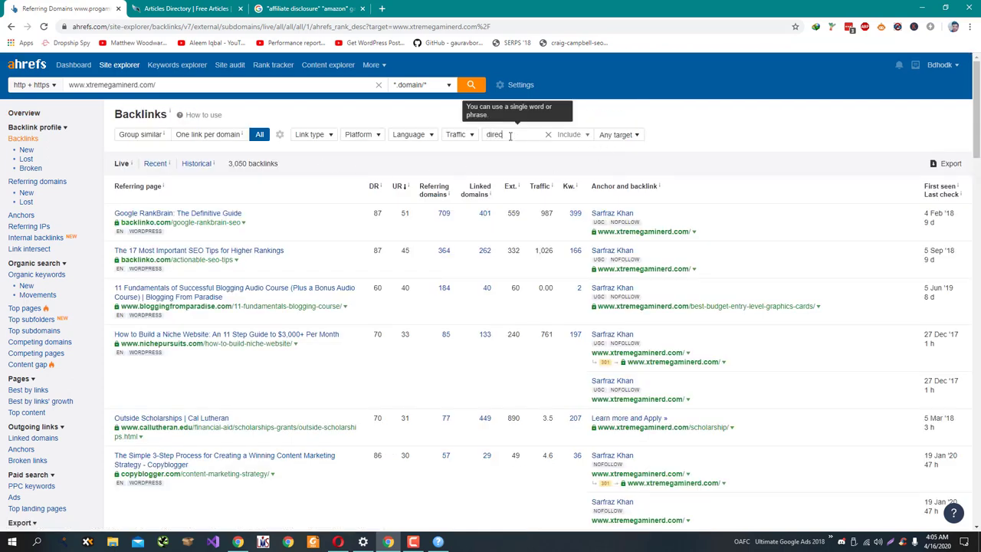
pyautogui.press('Return')
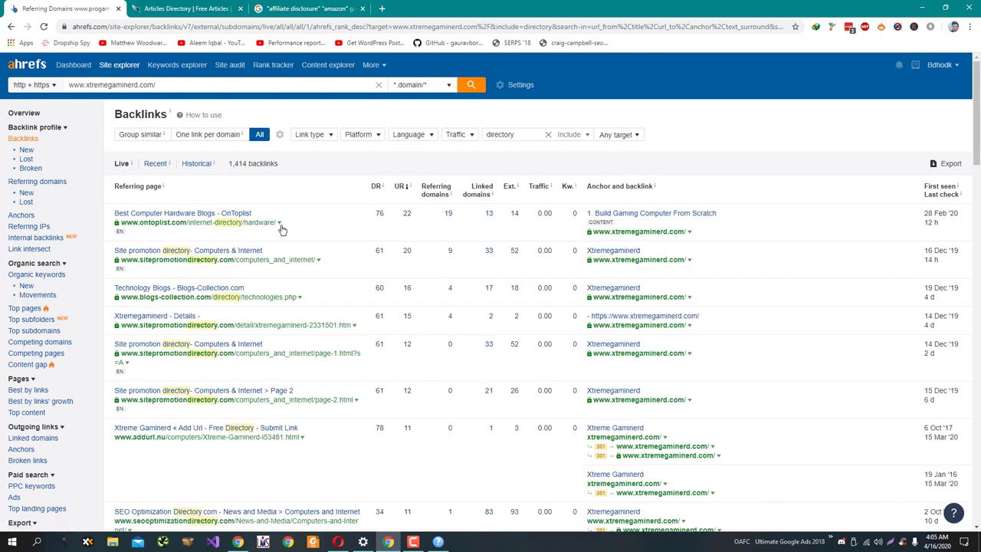
pyautogui.rightClick(249, 223)
pyautogui.click(279, 232)
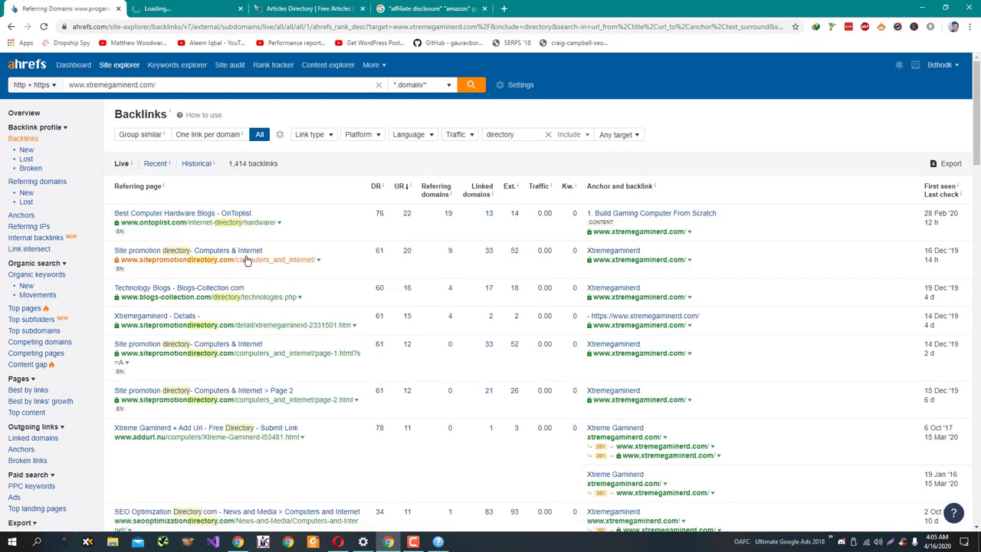
pyautogui.rightClick(255, 262)
pyautogui.click(268, 266)
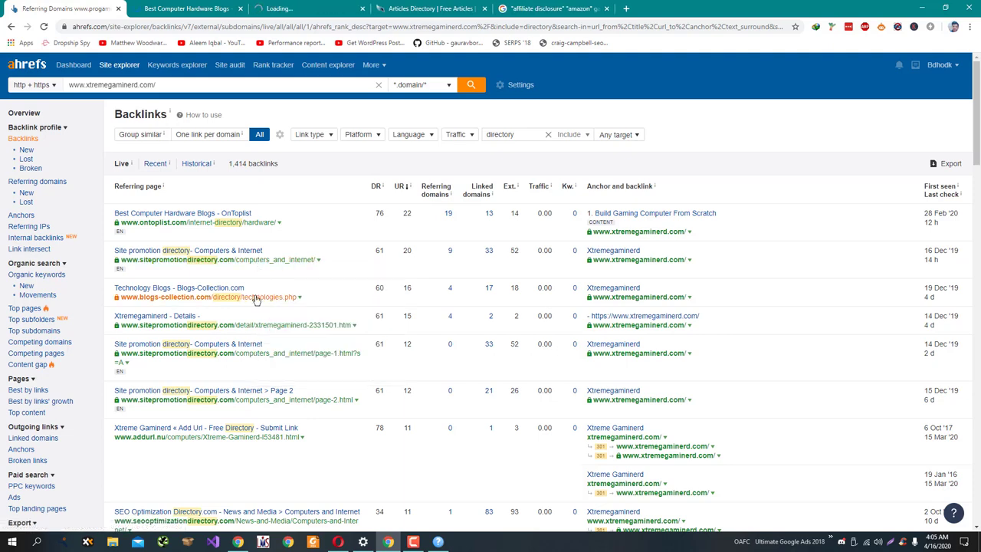
pyautogui.rightClick(255, 299)
pyautogui.click(280, 307)
# Open the Xtremegaminerd details, SEO Optimization Directory and Link Centre India pages in new tabs.
pyautogui.scroll(-2, 258, 306)
pyautogui.rightClick(263, 224)
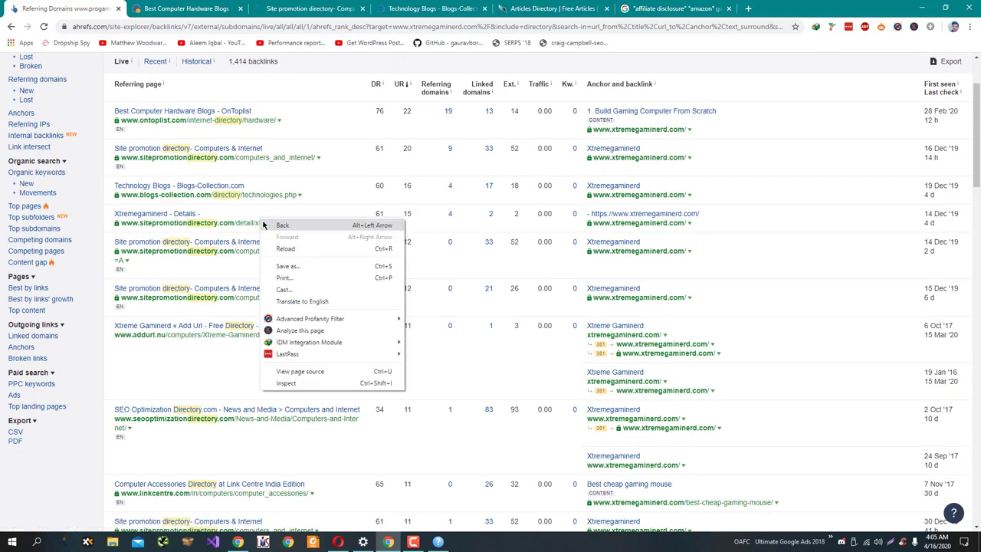
pyautogui.click(238, 225)
pyautogui.rightClick(247, 225)
pyautogui.click(280, 232)
pyautogui.scroll(-3, 252, 234)
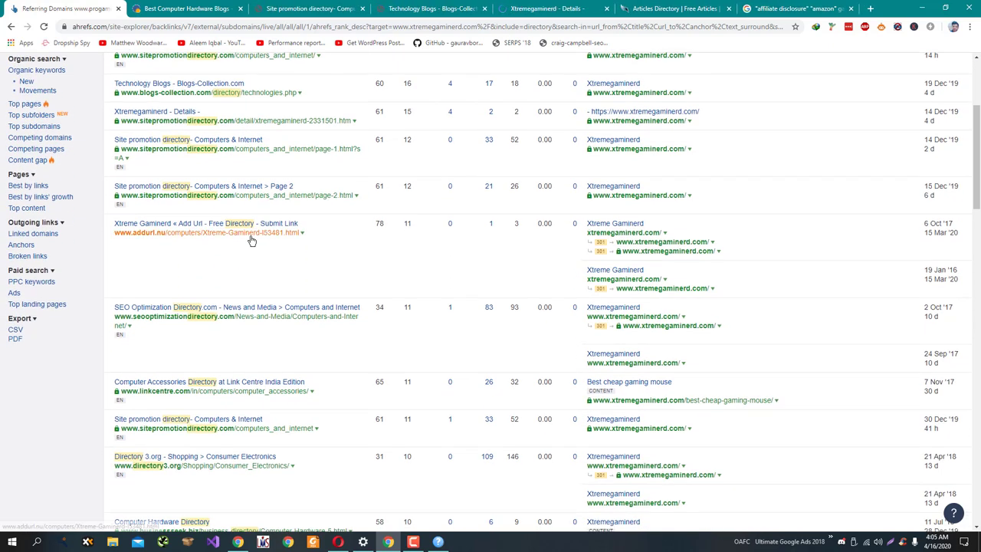
pyautogui.scroll(-1, 252, 239)
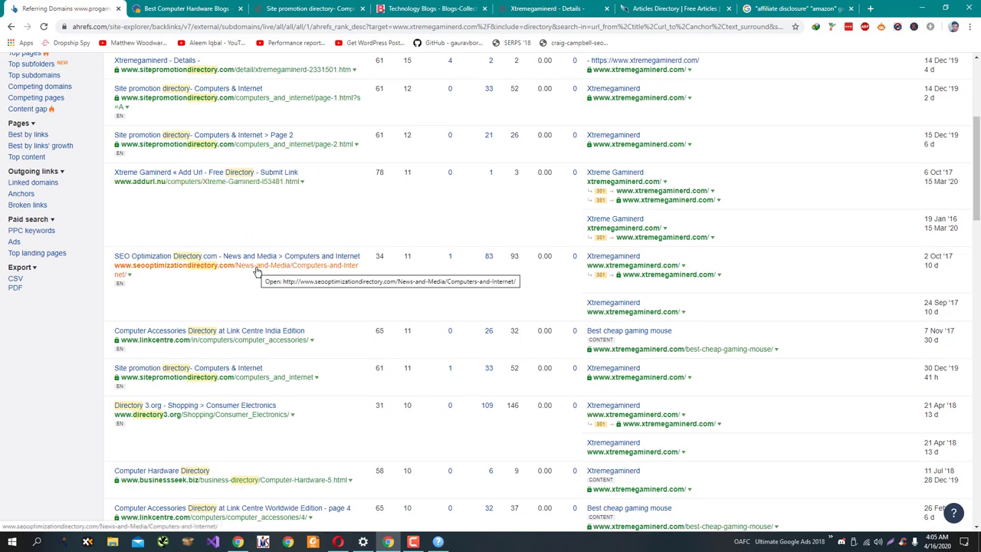
pyautogui.rightClick(257, 273)
pyautogui.click(272, 278)
pyautogui.scroll(-3, 253, 230)
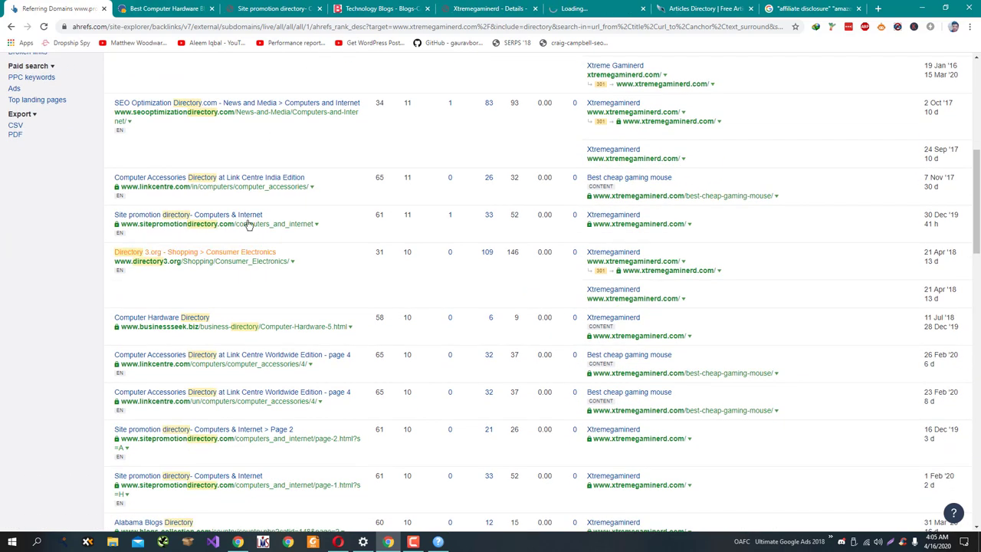
pyautogui.rightClick(244, 196)
pyautogui.rightClick(239, 189)
pyautogui.click(257, 193)
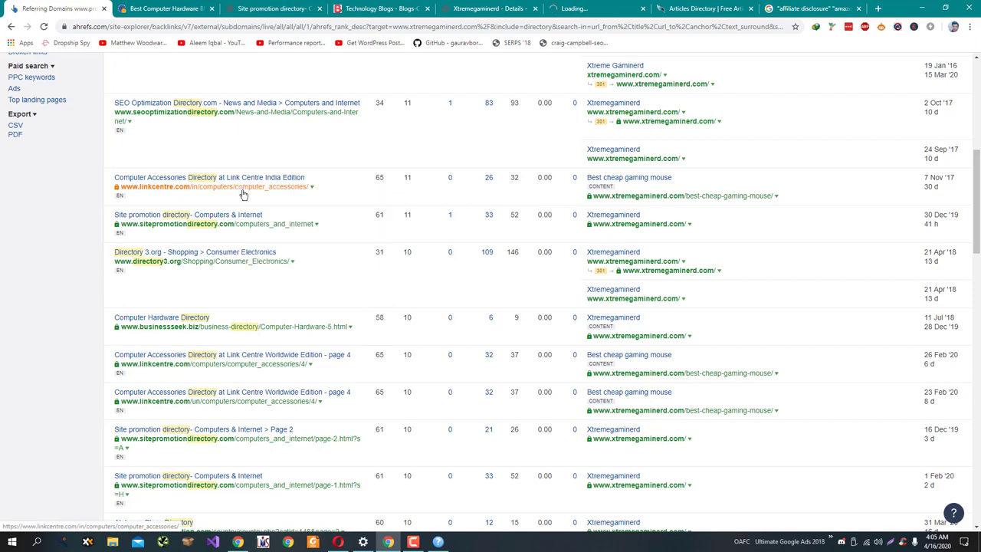
# Open site promotion directory, directory3.org, businessseek, Link Centre Worldwide and sitepromotiondirectory pages in new tabs.
pyautogui.rightClick(245, 224)
pyautogui.click(265, 230)
pyautogui.rightClick(260, 262)
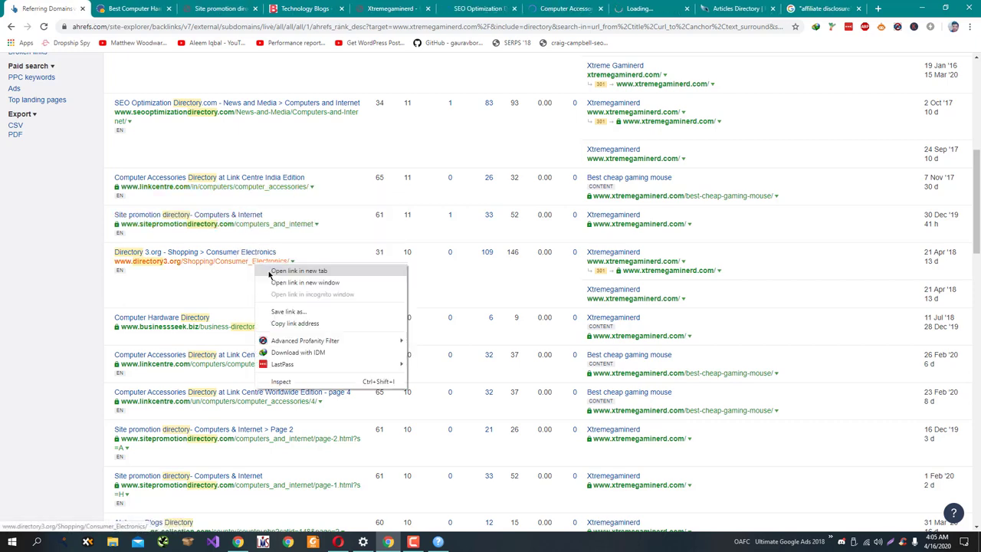
pyautogui.click(272, 270)
pyautogui.scroll(-2, 269, 280)
pyautogui.rightClick(258, 223)
pyautogui.click(276, 229)
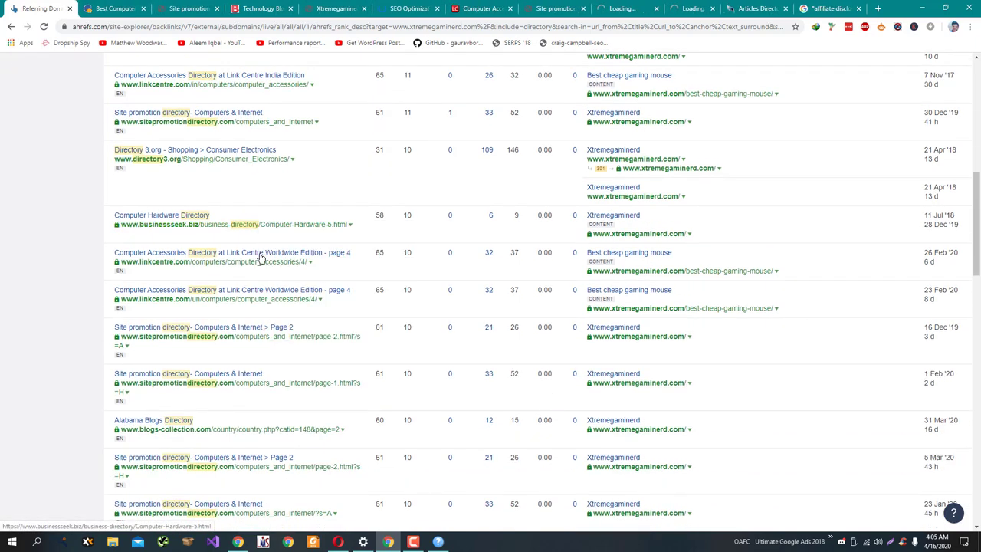
pyautogui.rightClick(260, 264)
pyautogui.click(268, 270)
pyautogui.scroll(-3, 267, 264)
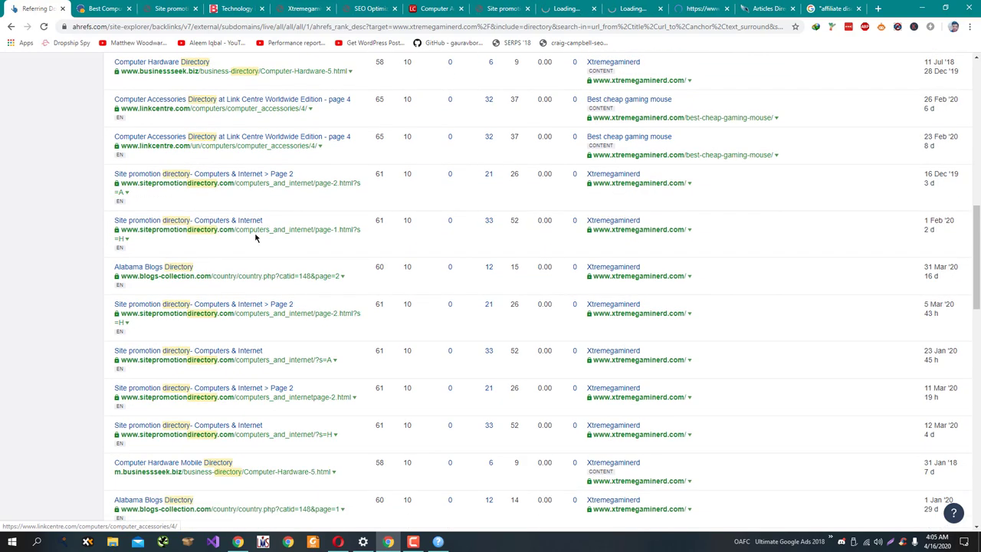
pyautogui.rightClick(240, 187)
pyautogui.click(256, 193)
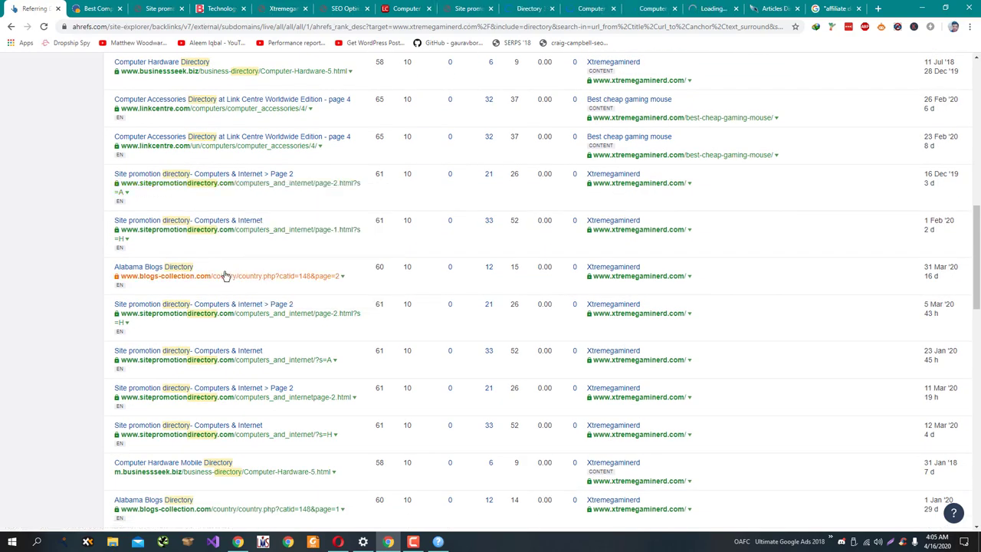
pyautogui.scroll(10, 227, 276)
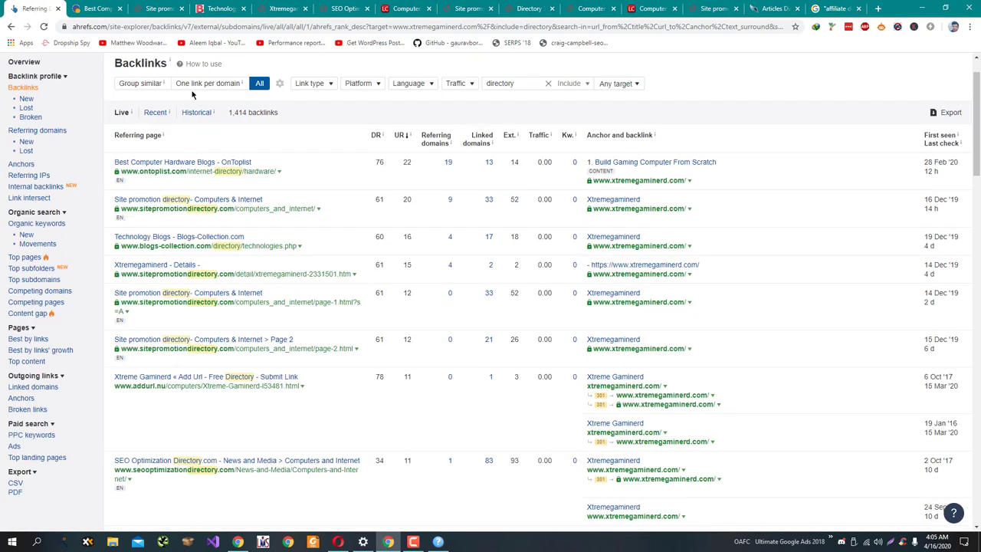
# Show only one link per referring domain and close the nine leftover directory tabs.
pyautogui.click(204, 84)
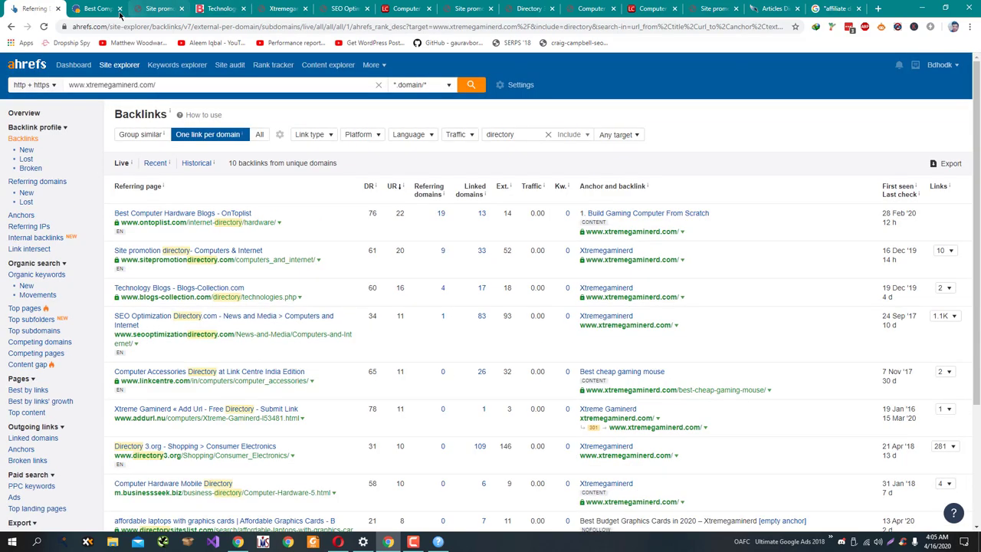
pyautogui.click(120, 9)
pyautogui.click(120, 9)
pyautogui.click(121, 8)
pyautogui.click(120, 8)
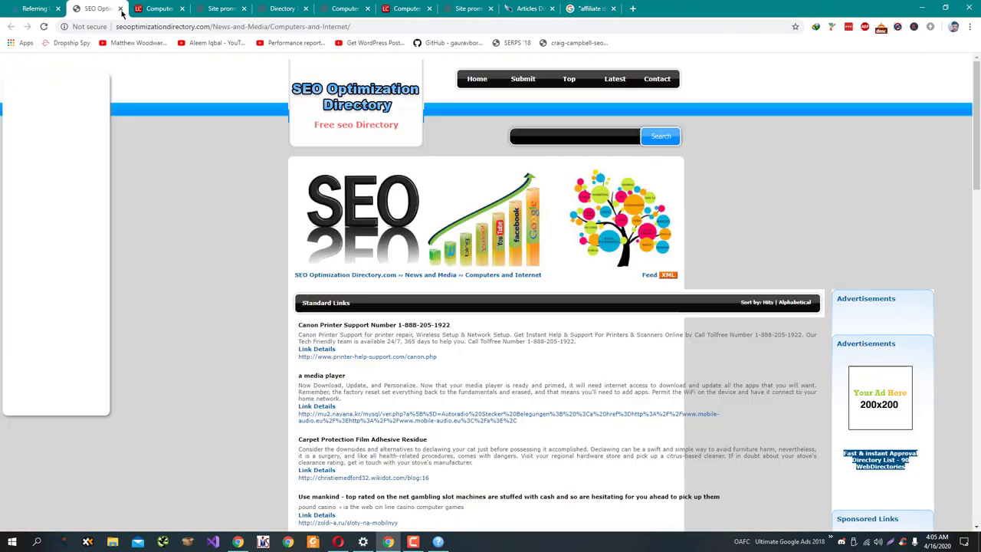
pyautogui.click(121, 8)
pyautogui.click(120, 8)
pyautogui.click(120, 8)
pyautogui.click(120, 9)
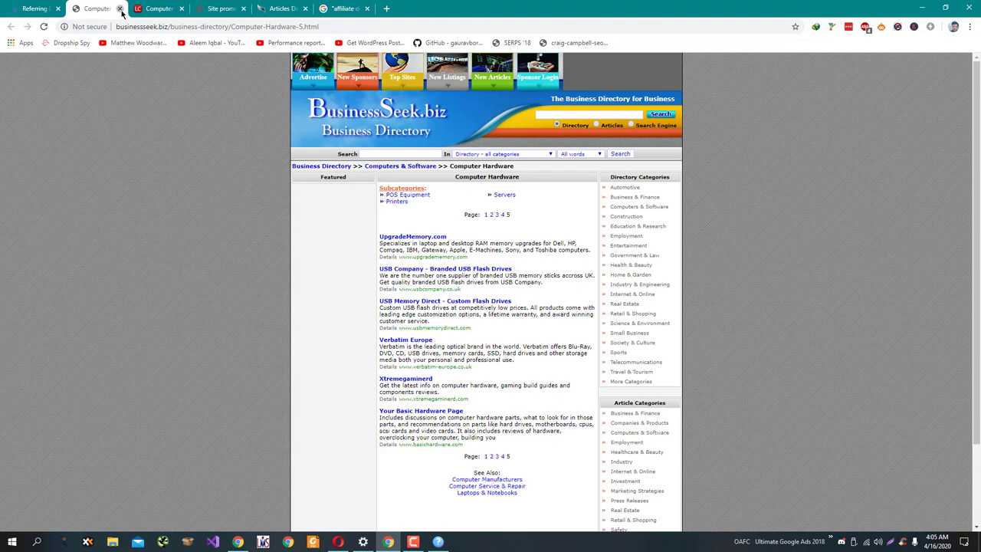
pyautogui.click(120, 8)
pyautogui.click(120, 8)
pyautogui.click(121, 8)
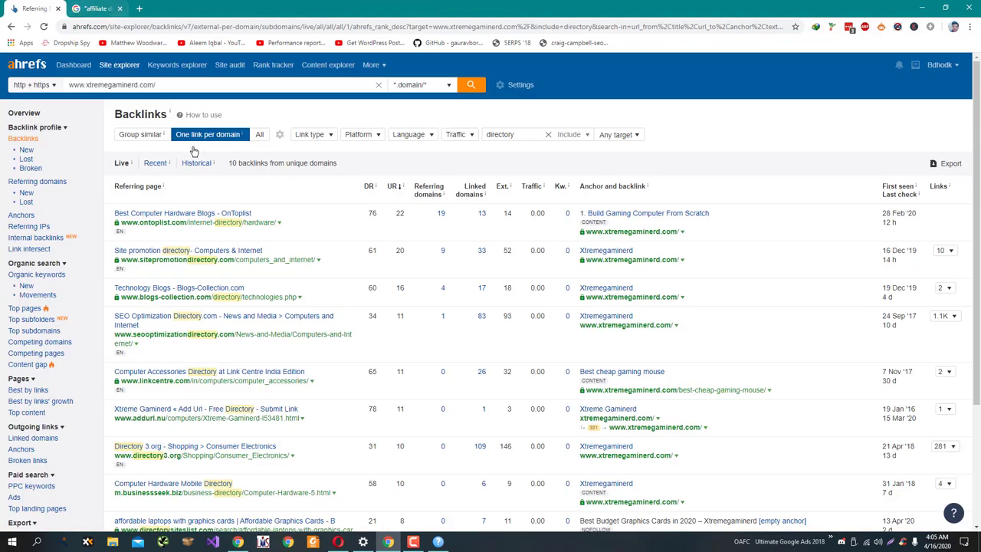
# Open OnTopList, Site promotion, Blogs-Collection, SEO Optimization, Link Centre, adduri.nu, Directory 3.org, BusinessSeek, directorysiteslist pages in background tabs.
pyautogui.middleClick(253, 222)
pyautogui.middleClick(247, 260)
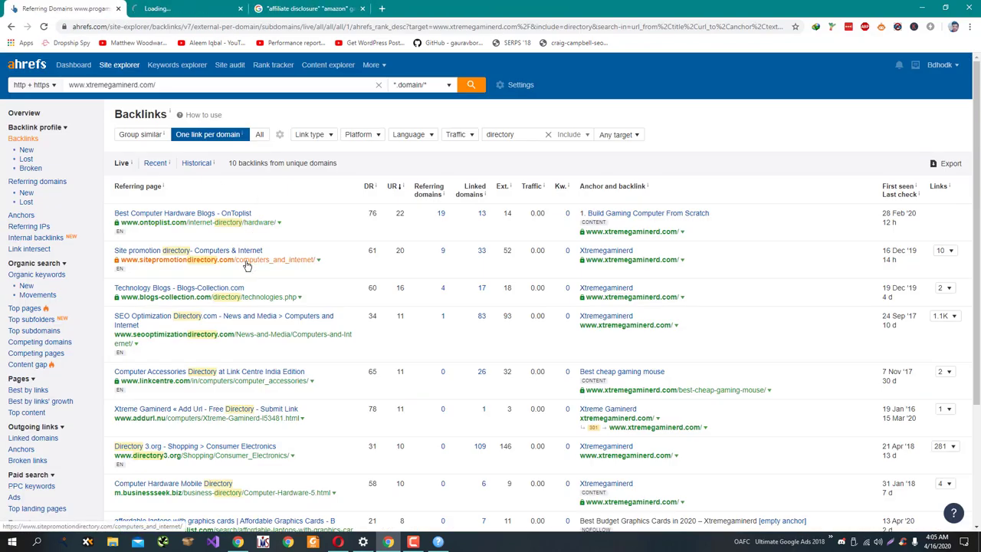
pyautogui.scroll(-2, 242, 230)
pyautogui.middleClick(234, 197)
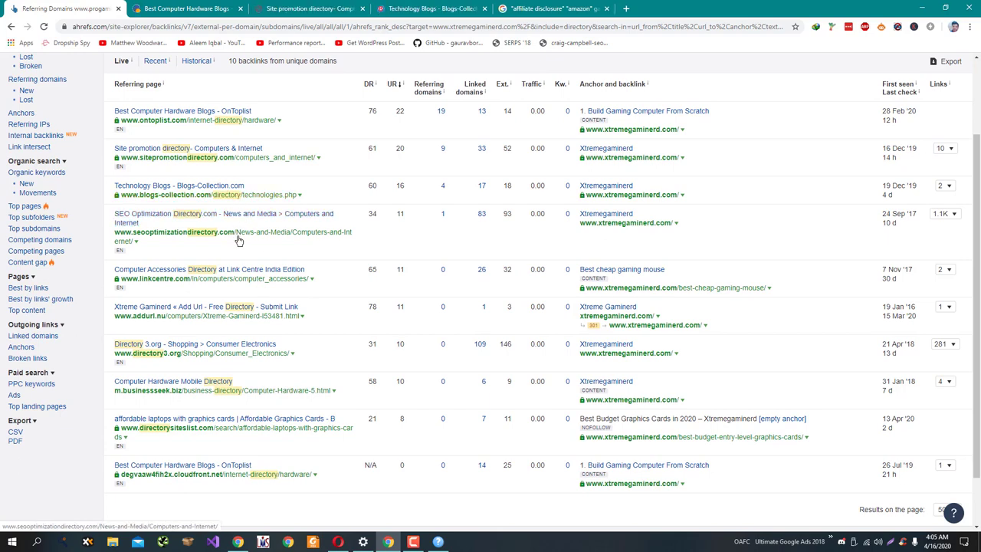
pyautogui.middleClick(235, 233)
pyautogui.middleClick(236, 284)
pyautogui.scroll(-1, 236, 284)
pyautogui.middleClick(230, 253)
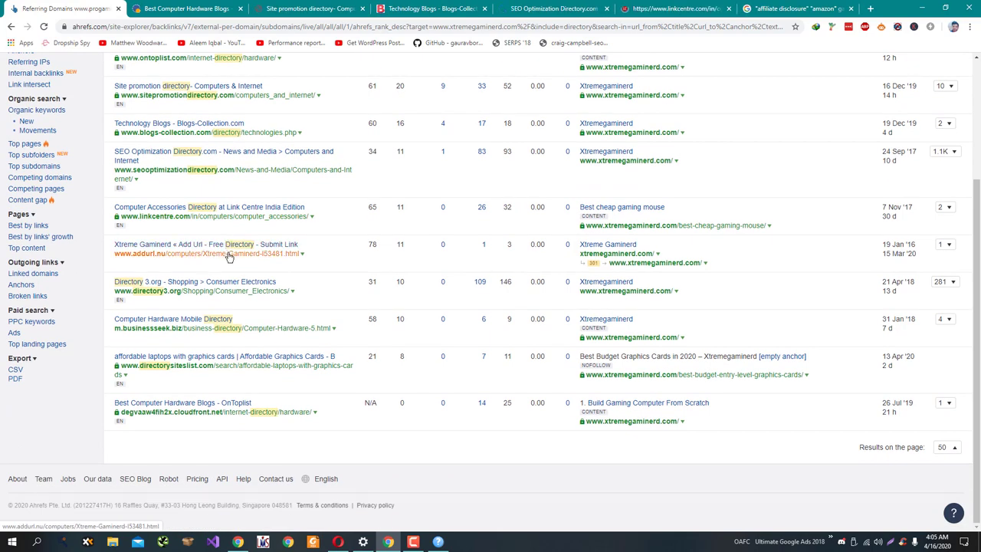
pyautogui.middleClick(221, 294)
pyautogui.middleClick(227, 328)
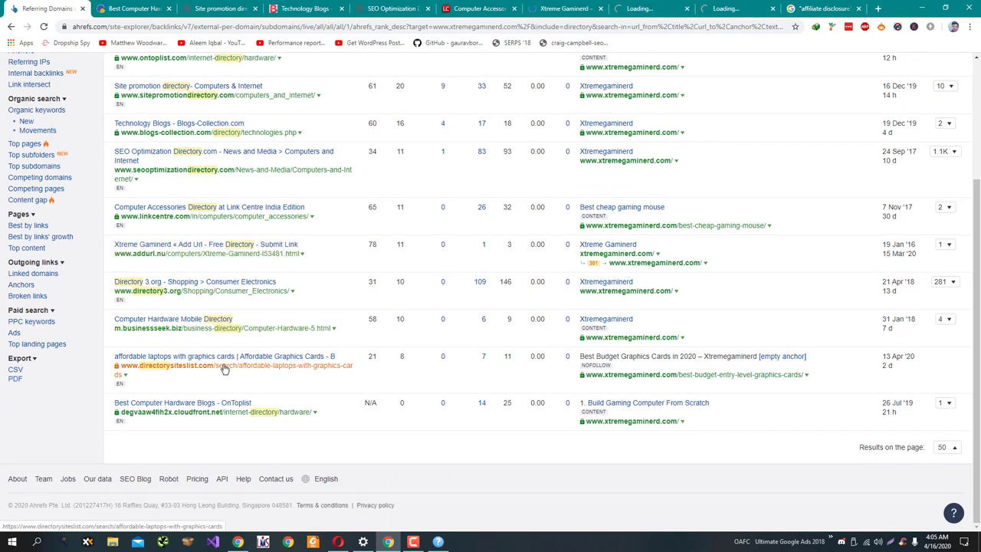
pyautogui.middleClick(223, 367)
pyautogui.middleClick(198, 418)
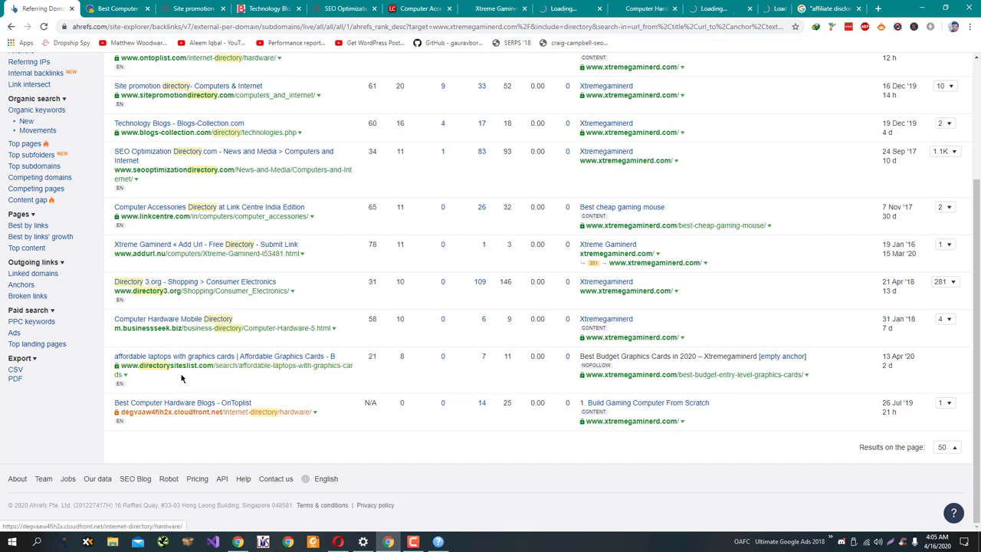
# Review OnTopList's Submit Your Site form and Site Promotion Directory's Computers & Internet page, then return to backlinks.
pyautogui.click(135, 7)
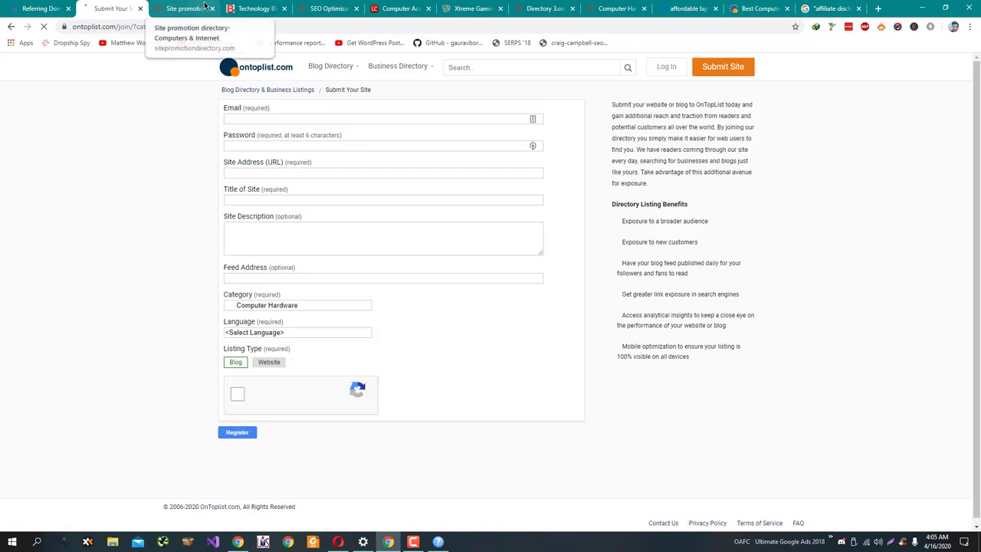
pyautogui.click(184, 8)
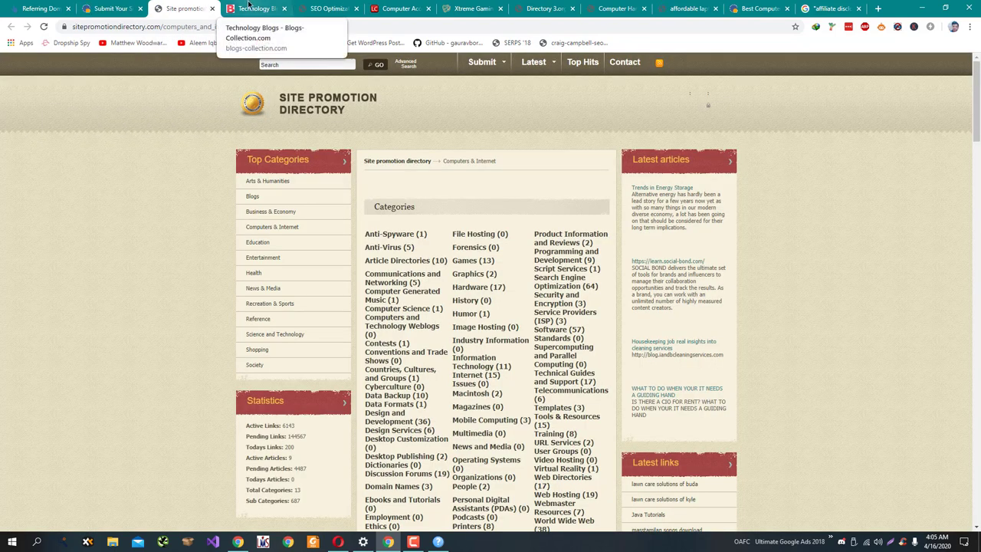
pyautogui.moveTo(424, 549)
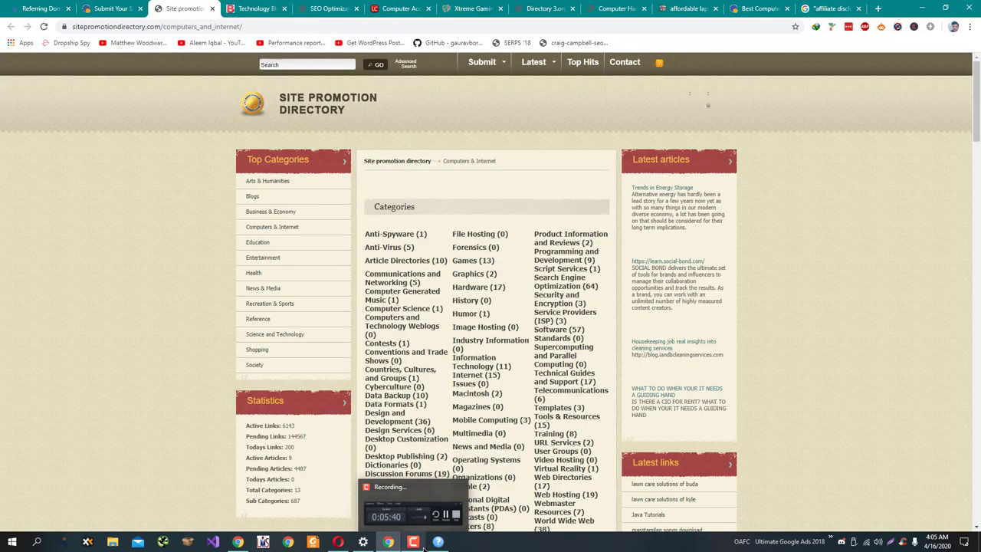
pyautogui.click(467, 549)
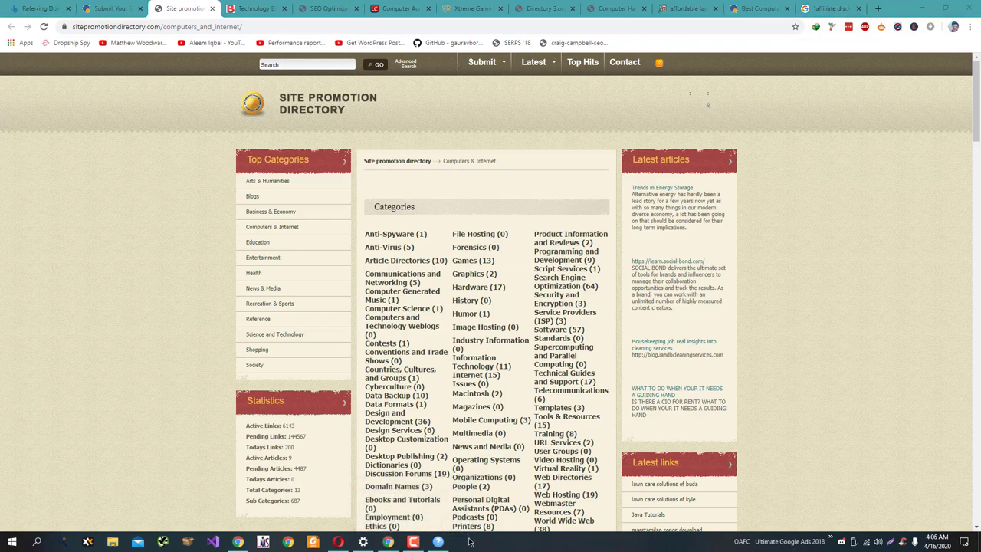
pyautogui.hotkey('ctrl', '1')
# Fill OnTopList's Email field with the saved address and move past the Password field.
pyautogui.click(122, 9)
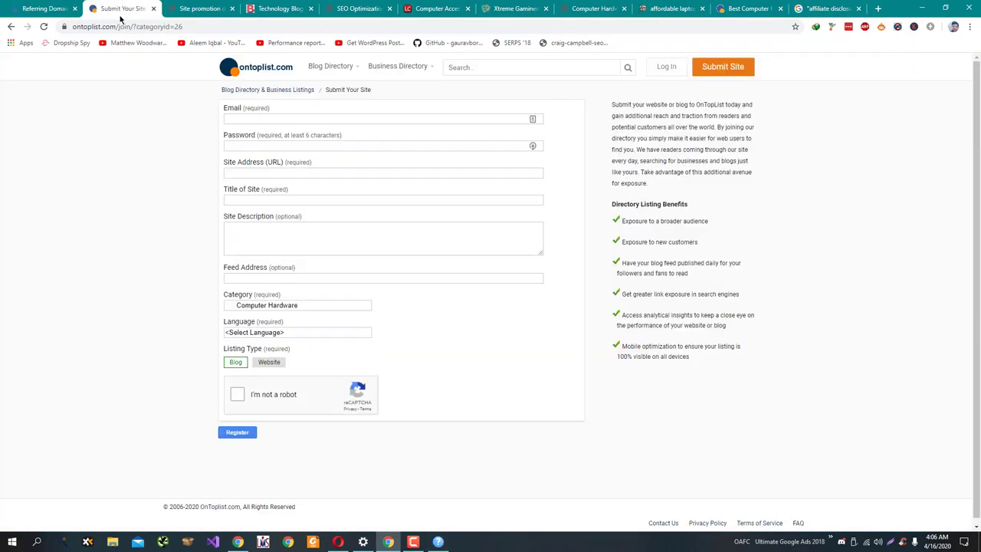
pyautogui.click(269, 119)
pyautogui.click(261, 175)
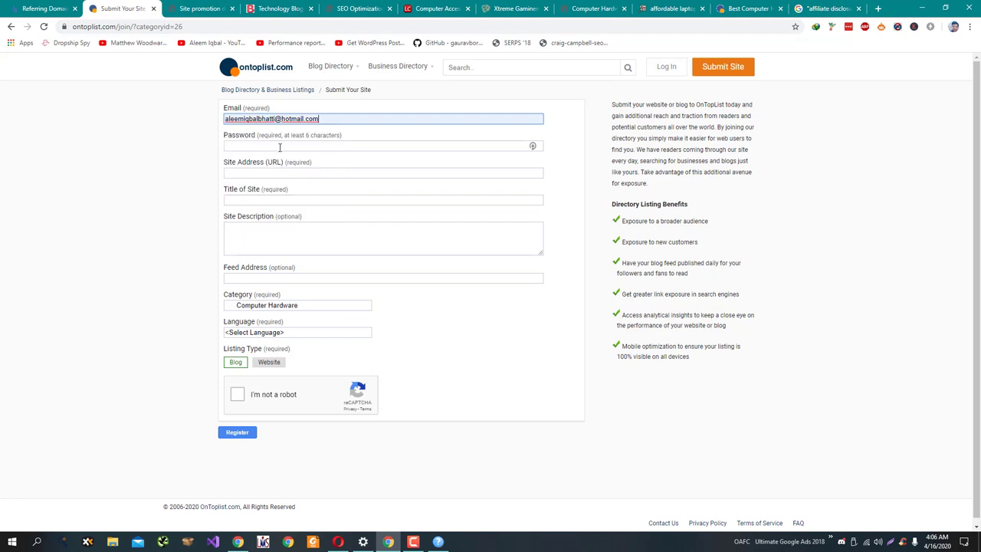
pyautogui.click(278, 145)
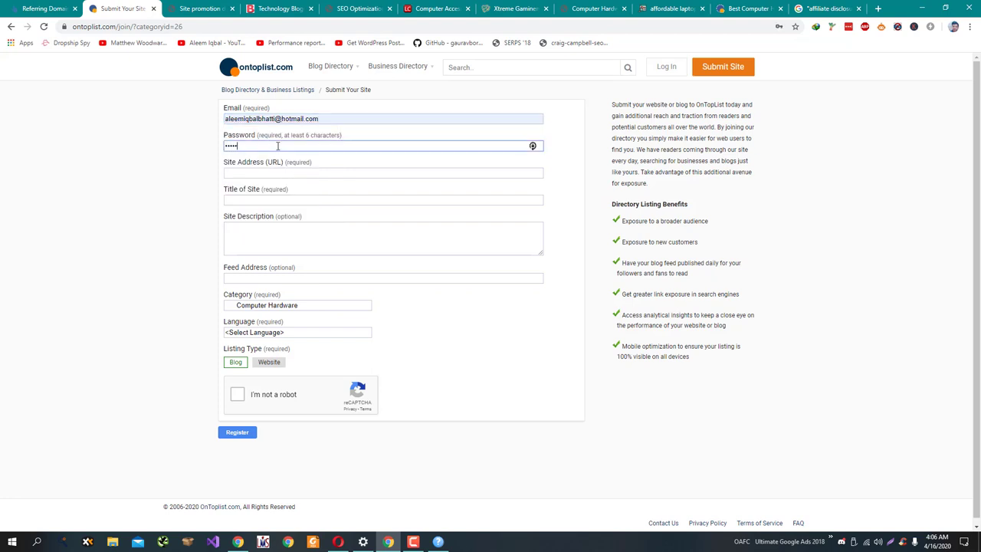
pyautogui.press('Tab')
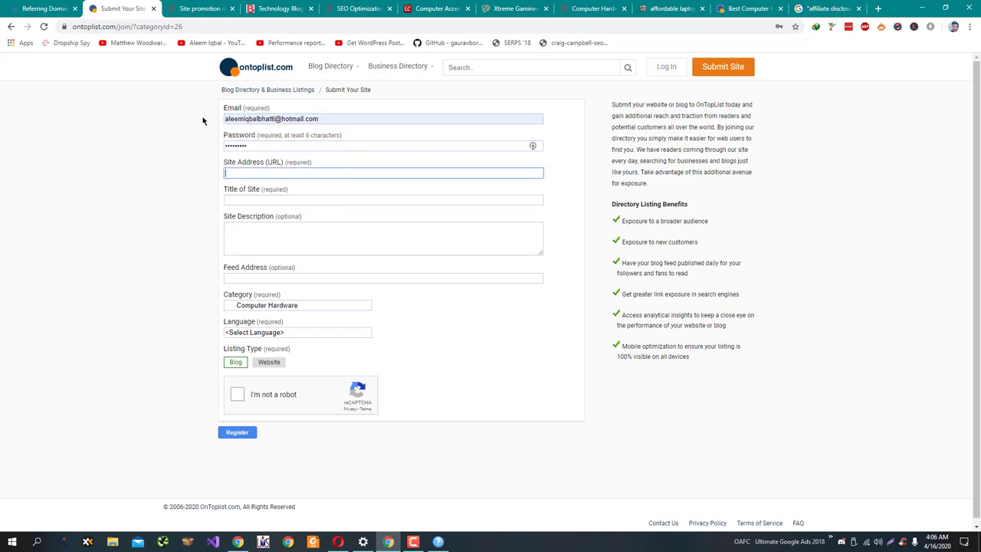
# Load gamingscan.com in a new tab, paste its address into Site Address, and start the title.
pyautogui.hotkey('ctrl', 't')
pyautogui.write('gamingscan.com')
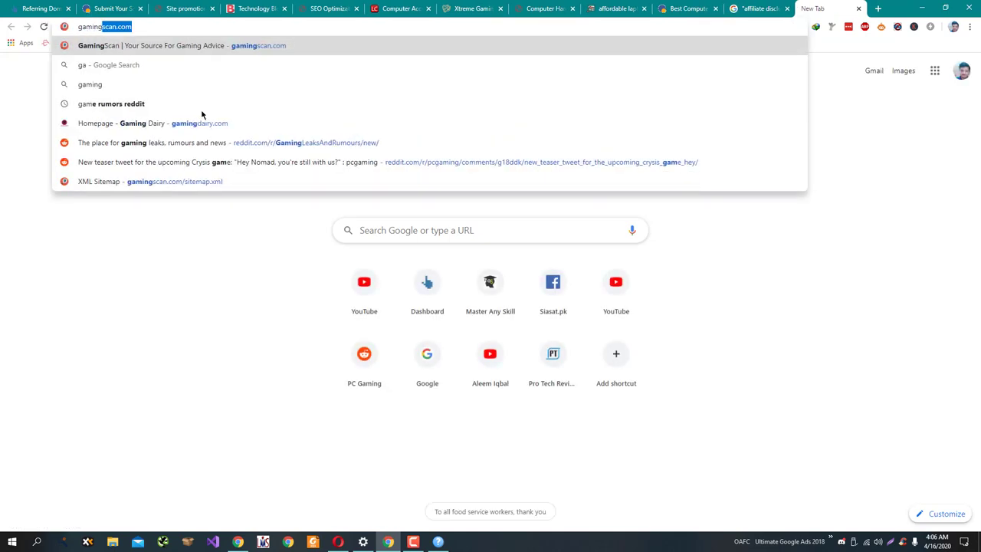
pyautogui.press('Return')
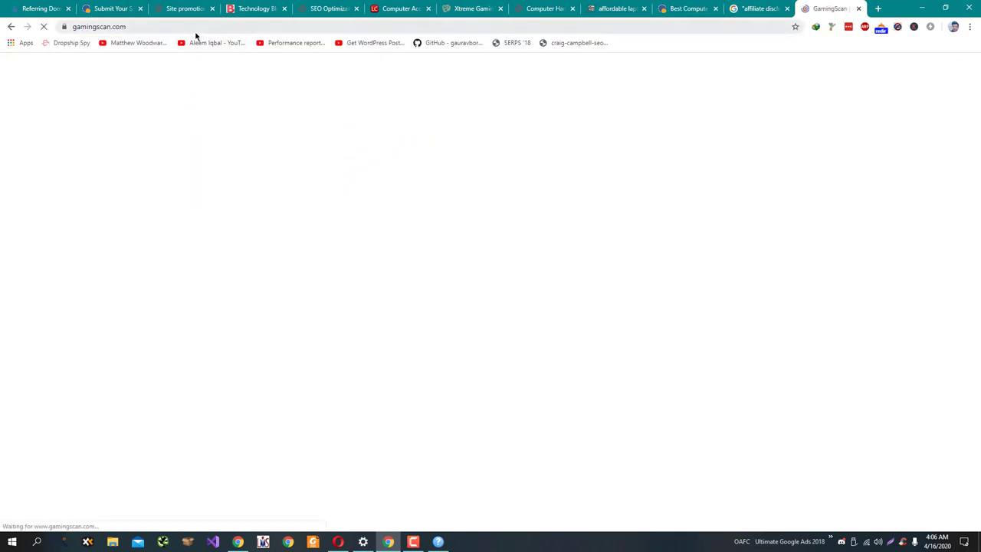
pyautogui.click(195, 27)
pyautogui.hotkey('ctrl', 'c')
pyautogui.click(135, 10)
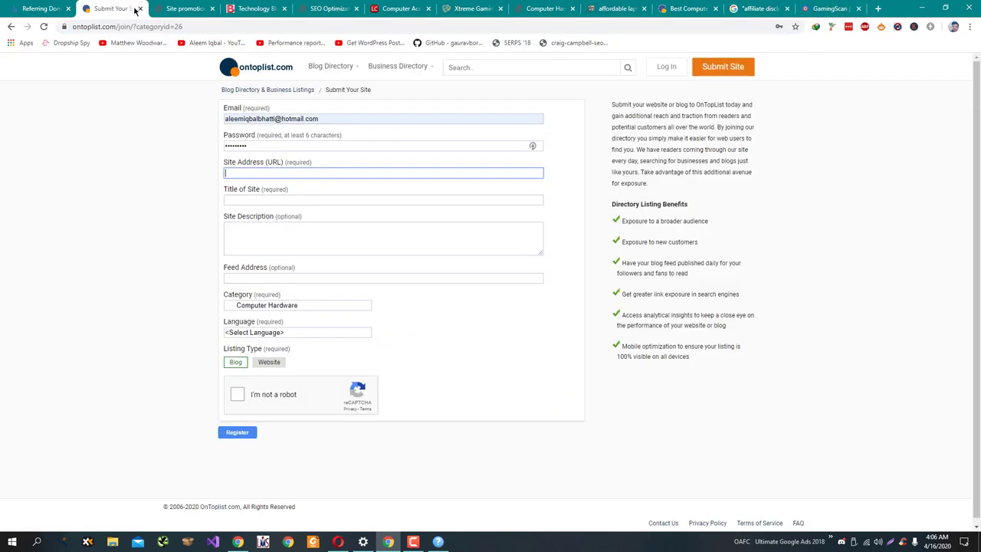
pyautogui.hotkey('ctrl', 'v')
pyautogui.click(267, 198)
pyautogui.write('Gami')
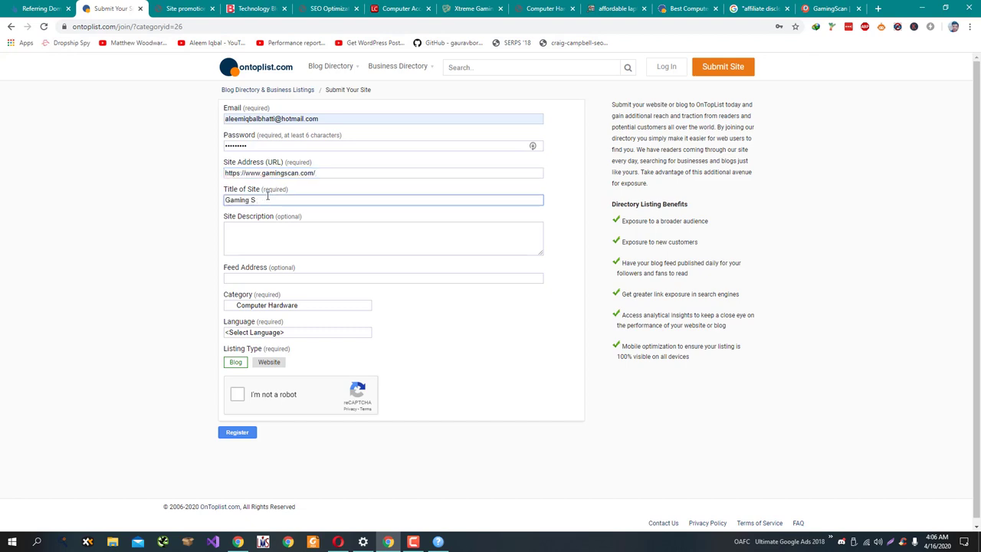
# Load the Gaming Dairy homepage and replace the Site Address with the Gaming Dairy URL.
pyautogui.click(829, 9)
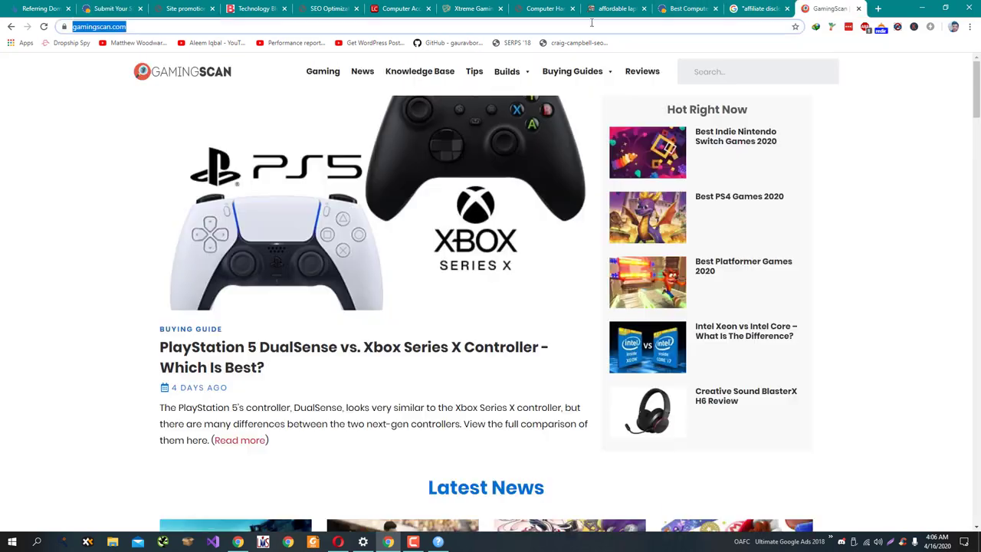
pyautogui.write('gamind')
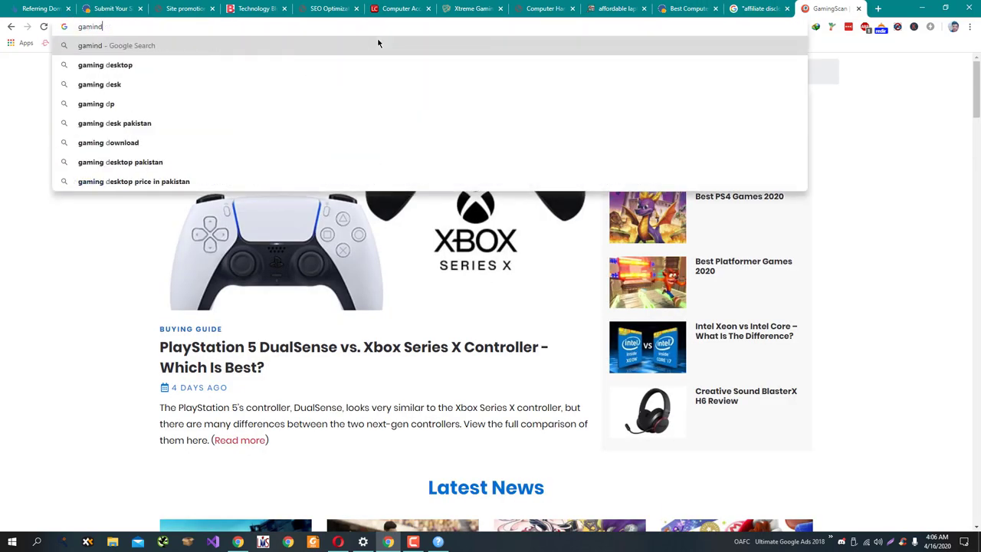
pyautogui.press('BackSpace')
pyautogui.write('g')
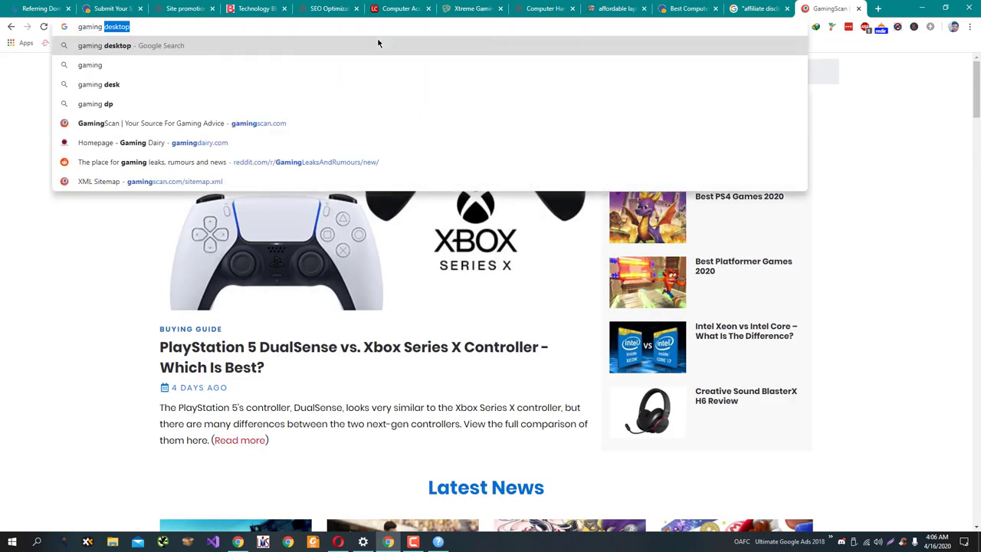
pyautogui.press('Down')
pyautogui.press('Down')
pyautogui.press('Down')
pyautogui.press('Down')
pyautogui.press('Down')
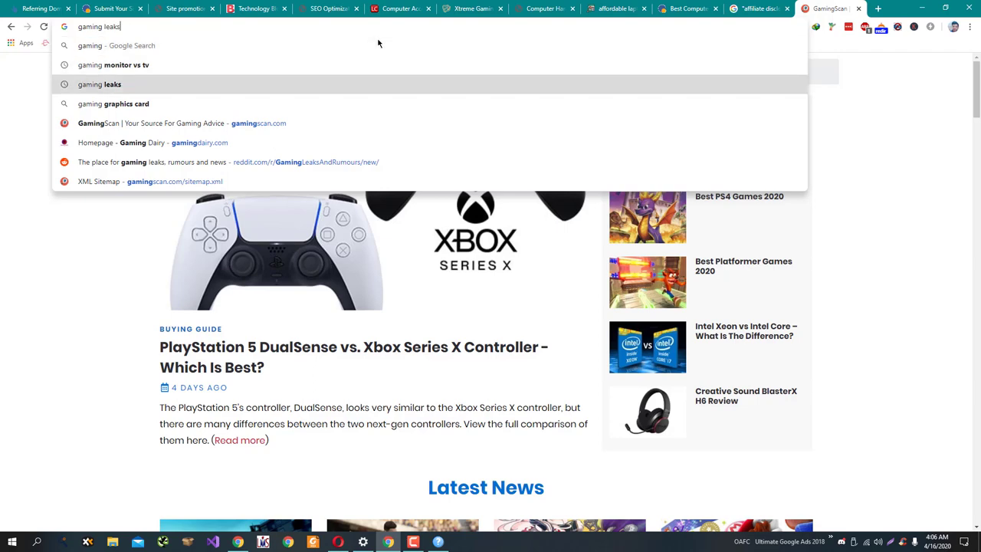
pyautogui.press('Return')
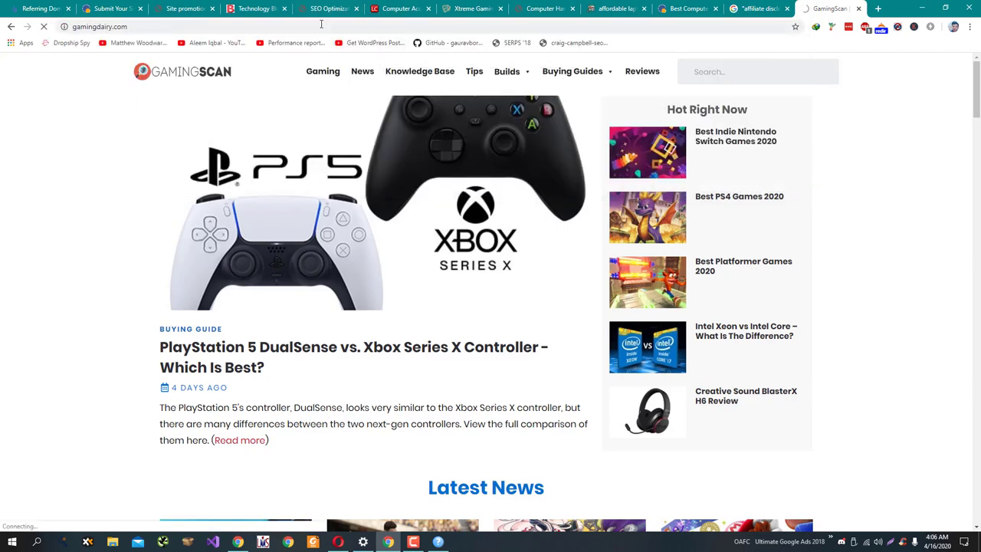
pyautogui.click(115, 8)
pyautogui.hotkey('ctrl', 'a')
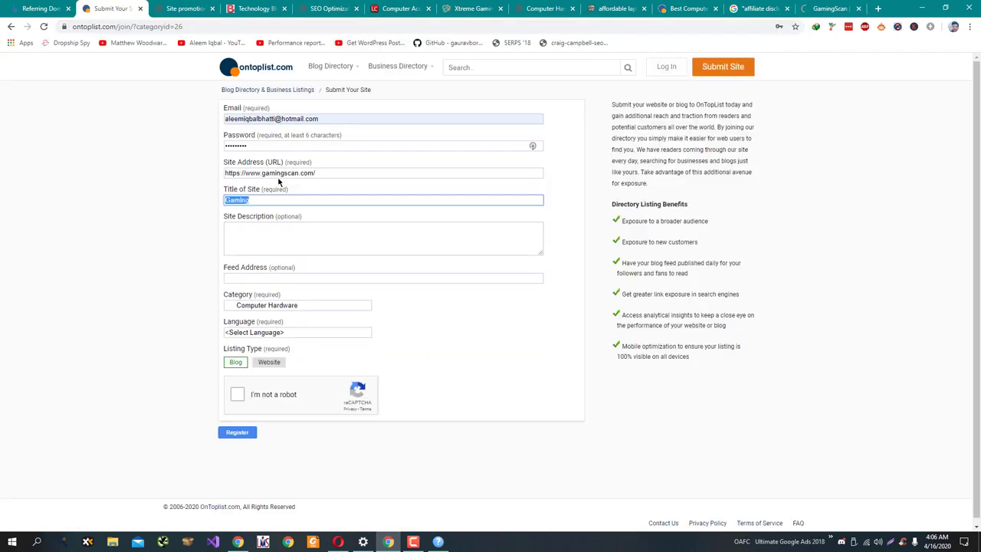
pyautogui.hotkey('shift', 'Tab')
pyautogui.write('https://gamingdairy.com/')
pyautogui.press('Tab')
# Copy the first Gaming Dairy About Us paragraph into the Site Description field.
pyautogui.moveTo(828, 8); pyautogui.dragTo(249, 9)
pyautogui.scroll(-5, 230, 230)
pyautogui.scroll(-1, 232, 235)
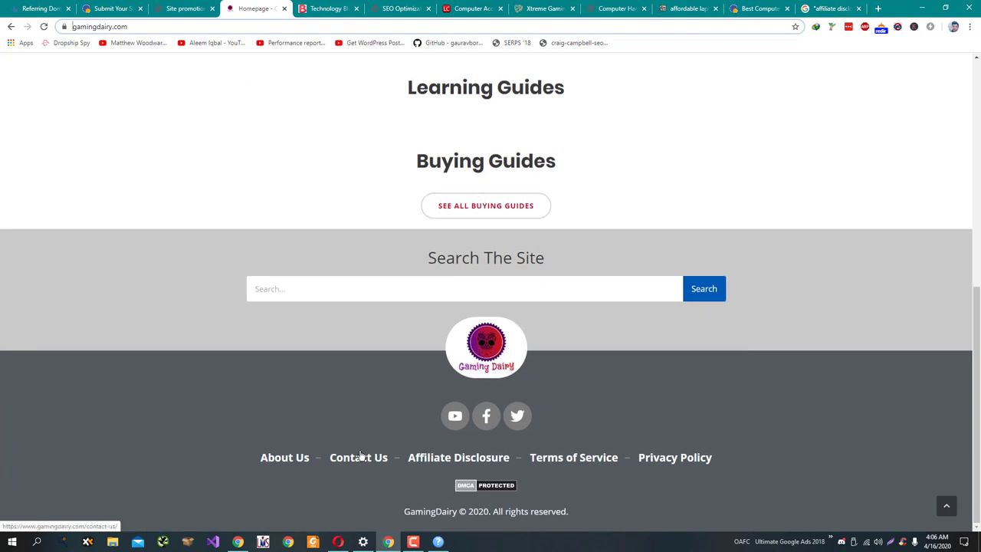
pyautogui.click(302, 460)
pyautogui.scroll(-1, 210, 258)
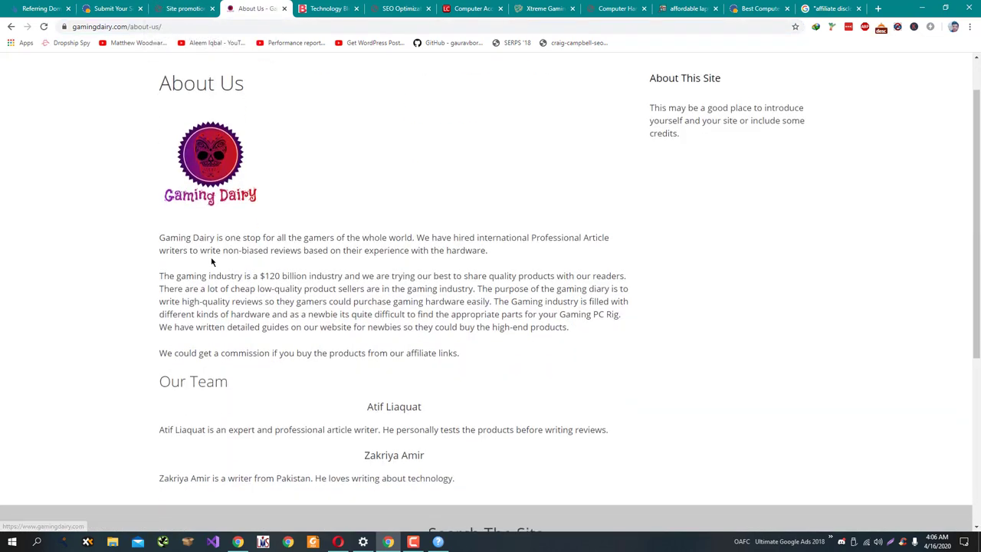
pyautogui.moveTo(160, 237); pyautogui.dragTo(499, 251)
pyautogui.hotkey('ctrl', 'c')
pyautogui.click(170, 8)
pyautogui.click(111, 9)
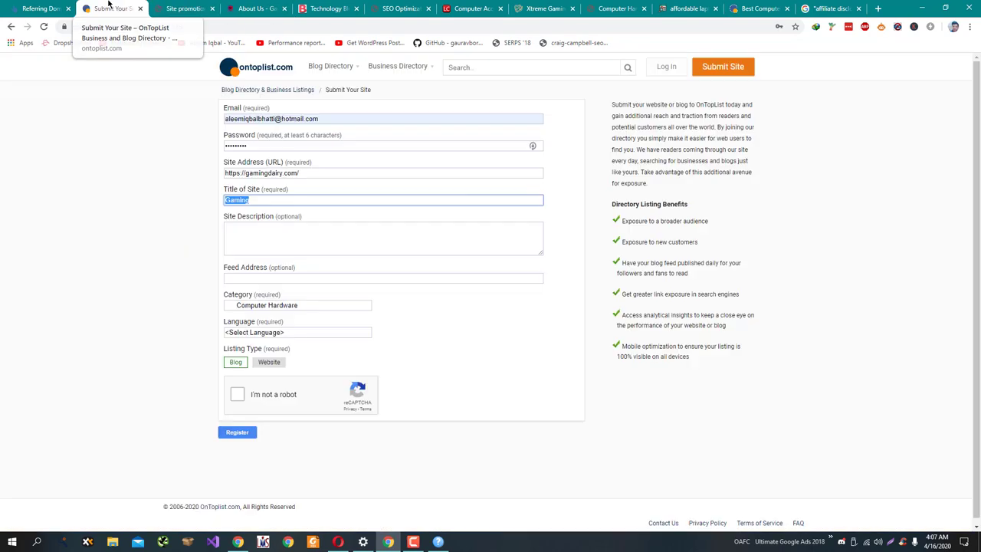
pyautogui.click(282, 236)
pyautogui.hotkey('ctrl', 'v')
# Set the site language to English and tick the reCAPTCHA checkbox.
pyautogui.click(254, 279)
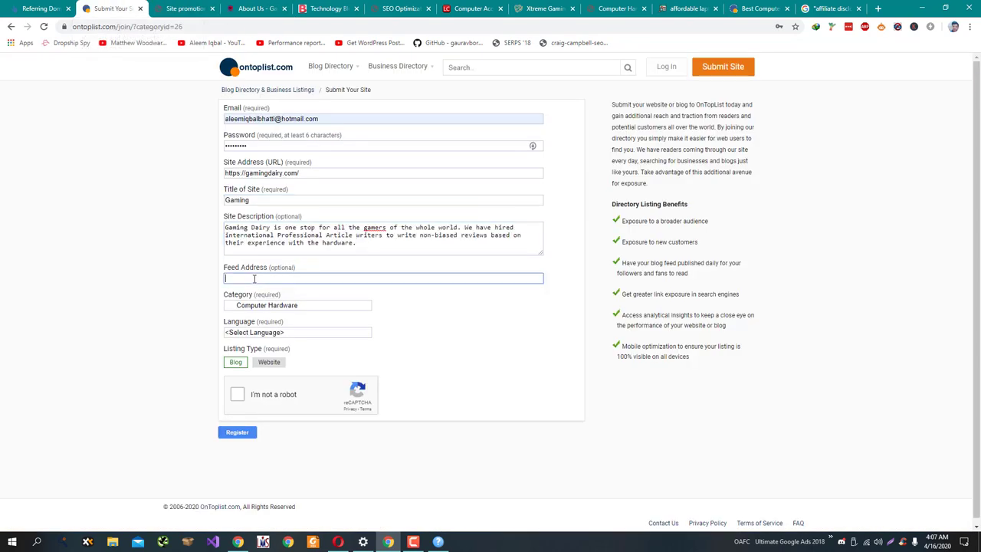
pyautogui.click(265, 334)
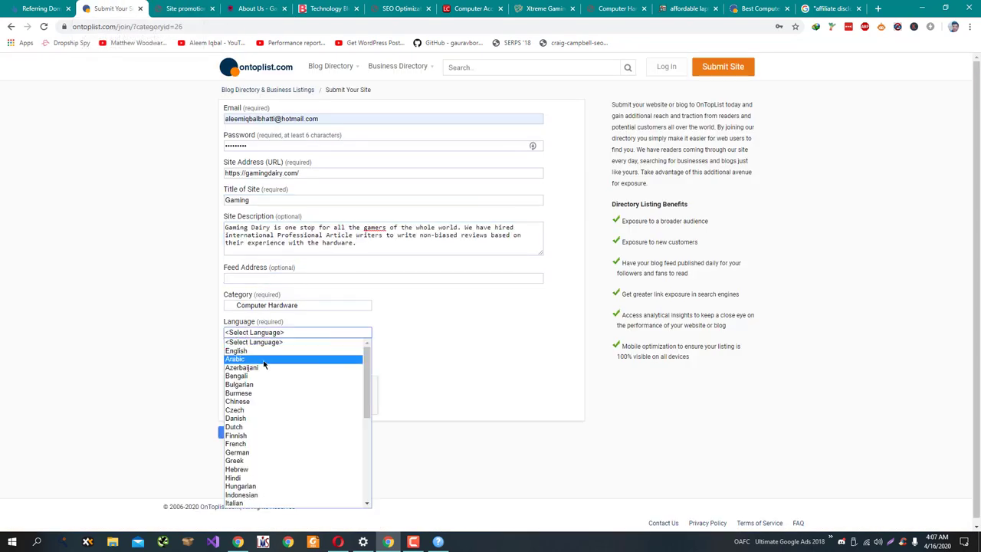
pyautogui.click(261, 358)
pyautogui.click(238, 394)
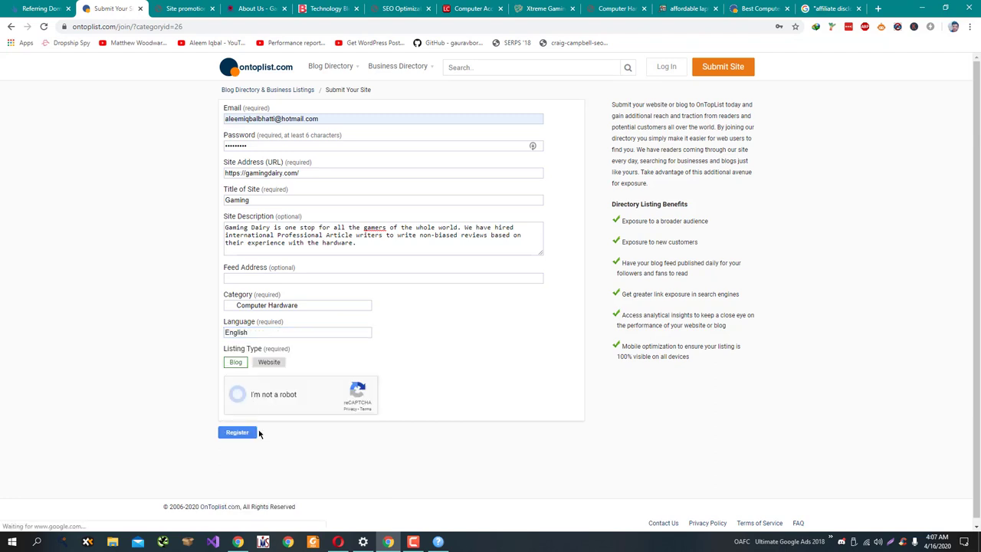
# Register the Gaming listing, decline the Chrome and LastPass password saves, and return to About Us.
pyautogui.click(253, 433)
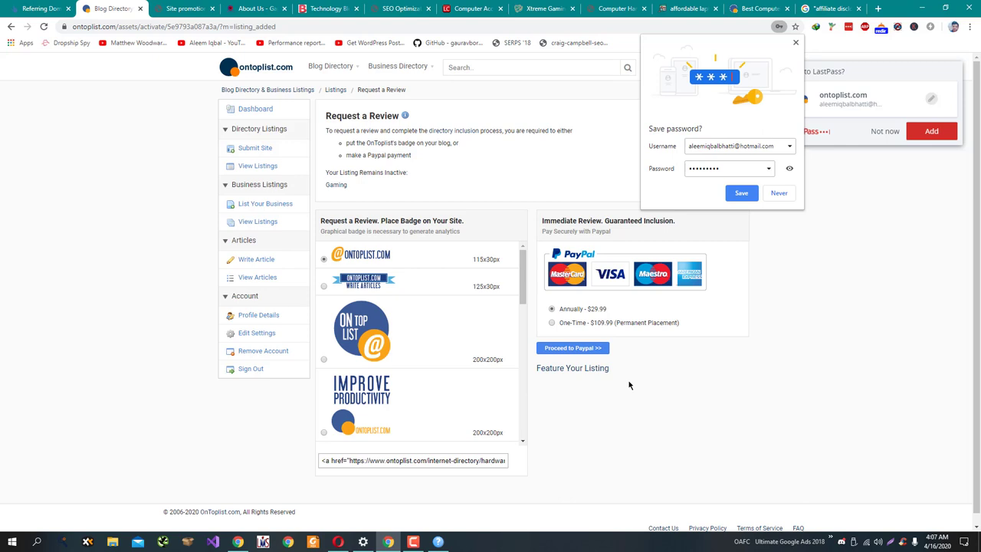
pyautogui.click(785, 197)
pyautogui.click(883, 133)
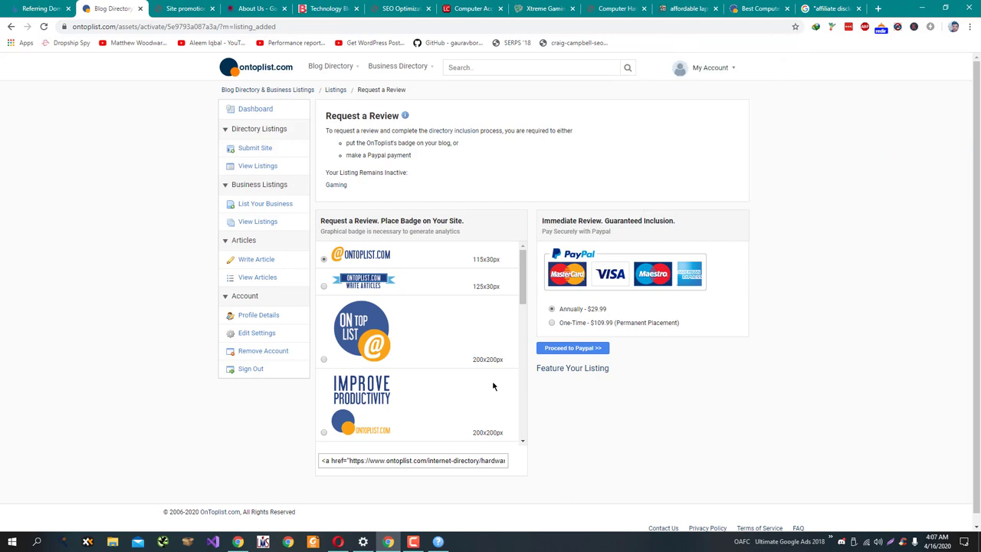
pyautogui.scroll(-8, 494, 387)
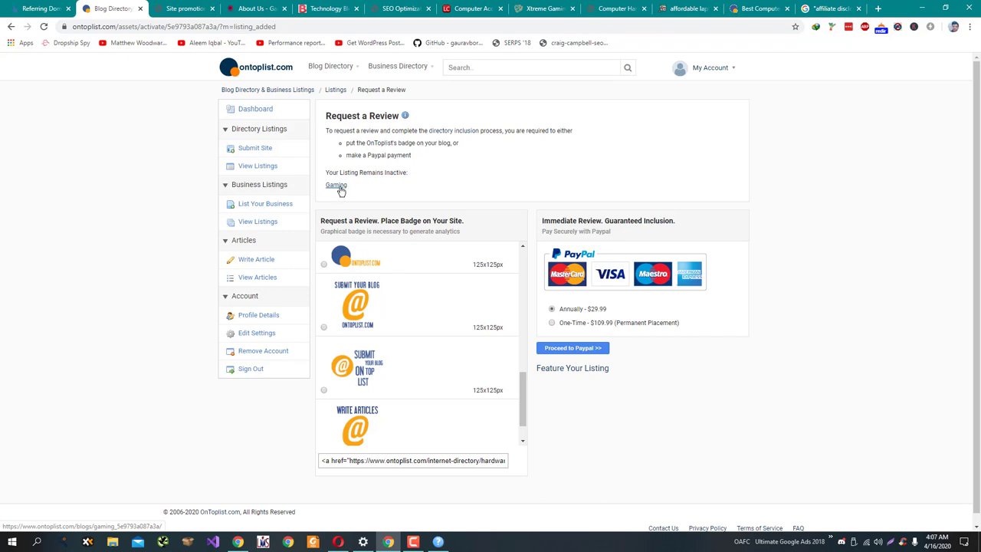
pyautogui.click(253, 8)
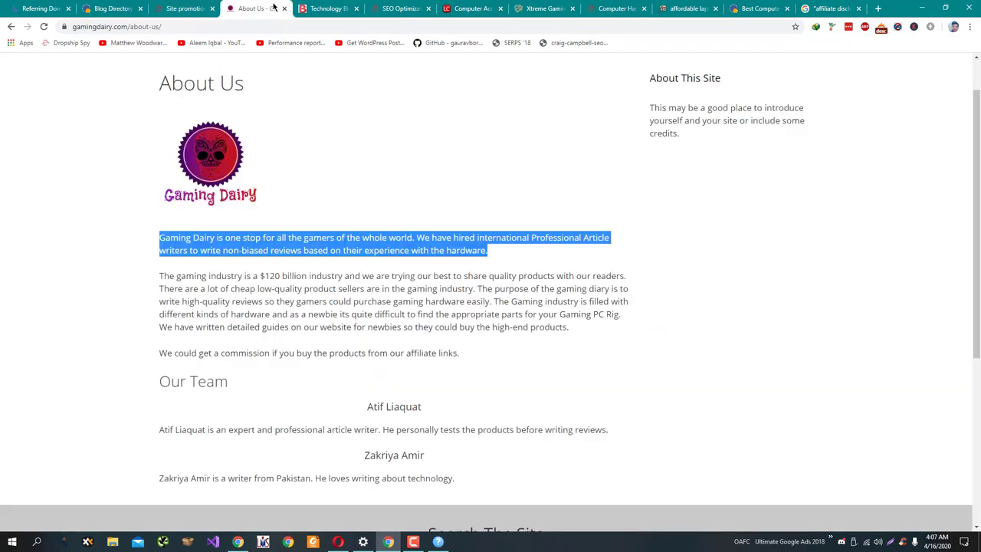
# Open Blogs-Collection's free regular blog submission form and enter the title Gaming Dairy.
pyautogui.click(309, 7)
pyautogui.scroll(-9, 240, 234)
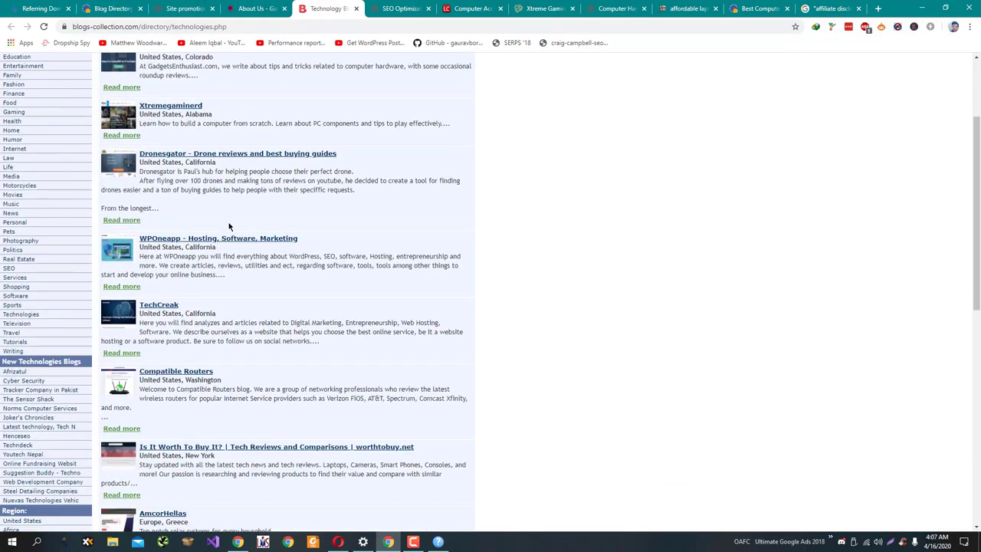
pyautogui.scroll(10, 229, 227)
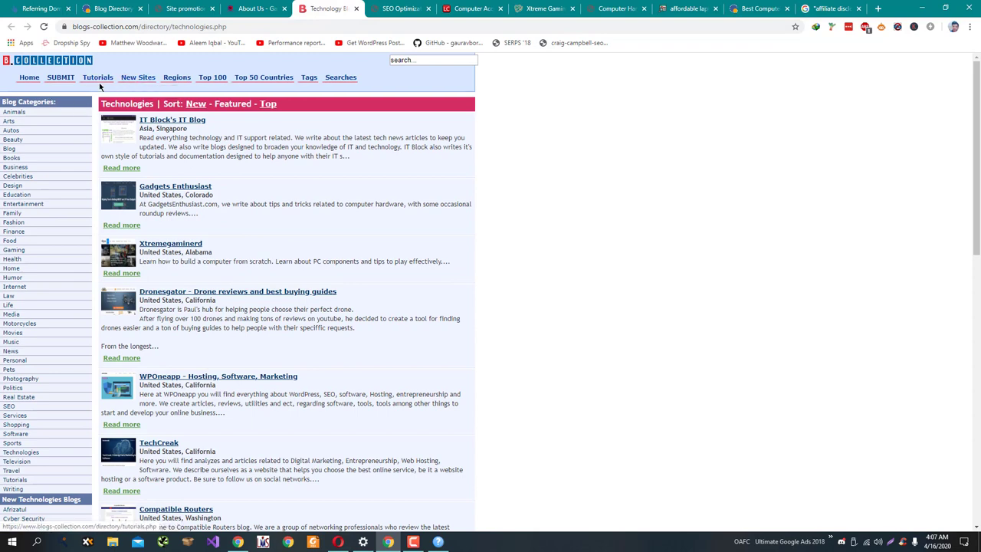
pyautogui.click(60, 77)
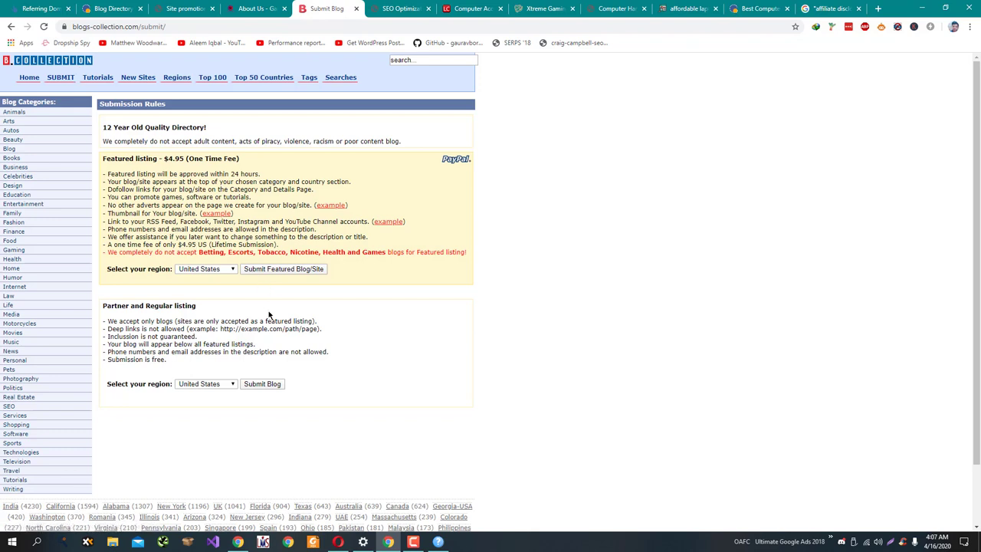
pyautogui.click(256, 386)
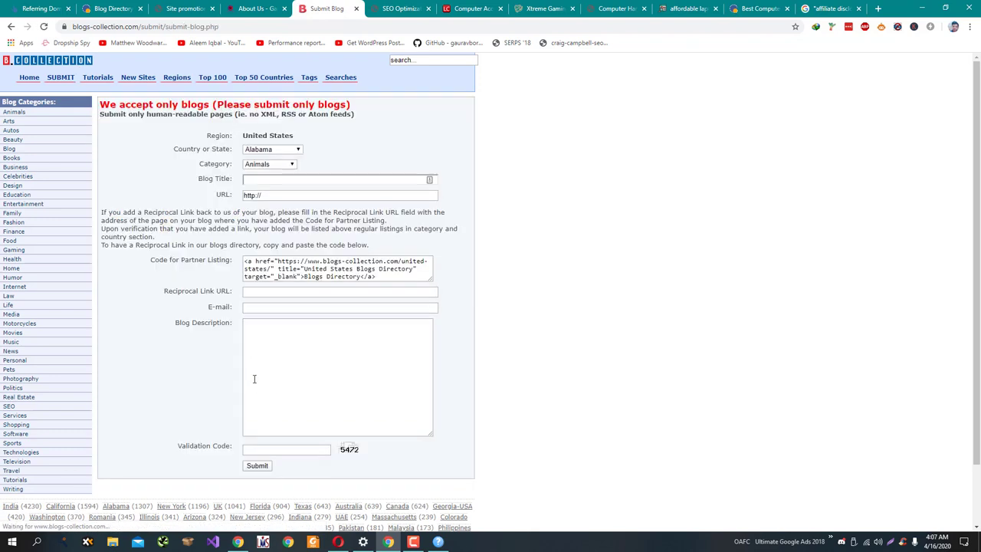
pyautogui.click(251, 181)
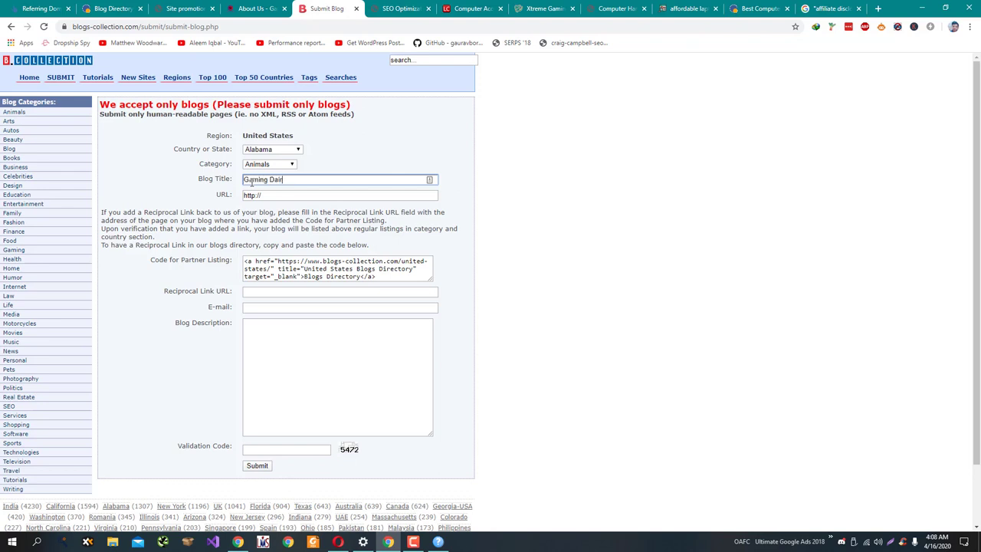
pyautogui.click(255, 9)
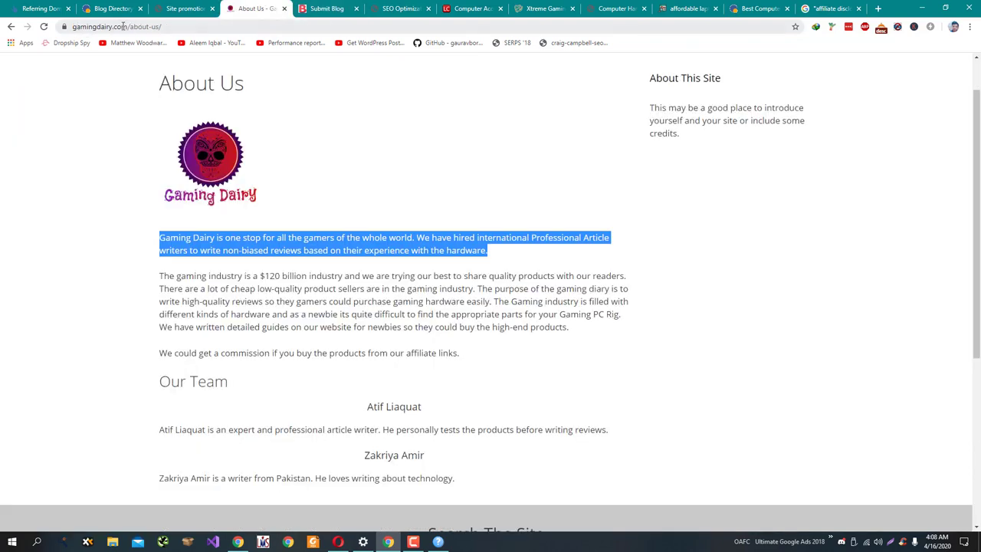
pyautogui.click(132, 26)
pyautogui.click(315, 6)
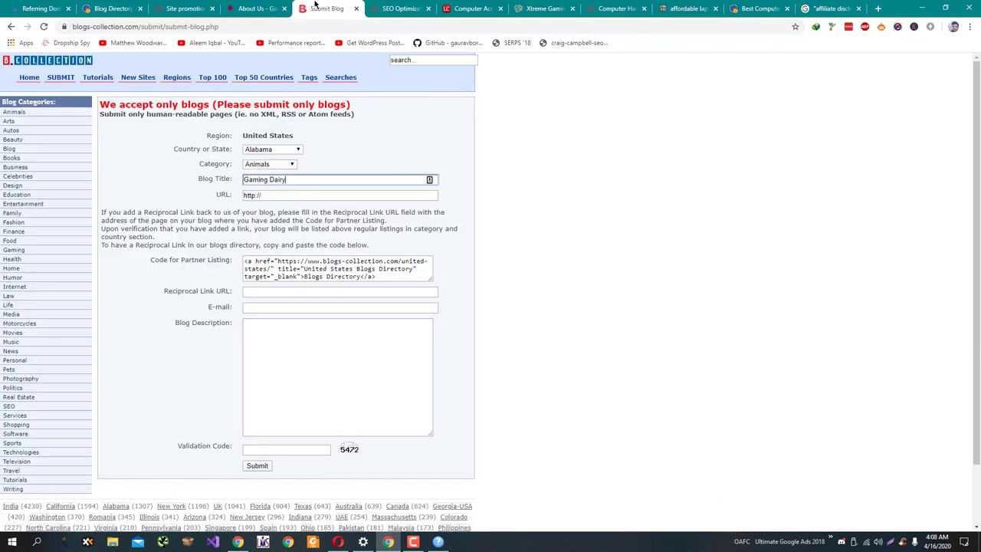
pyautogui.click(291, 196)
pyautogui.hotkey('ctrl', 'a')
pyautogui.write('https://www.gamingdairy.com/')
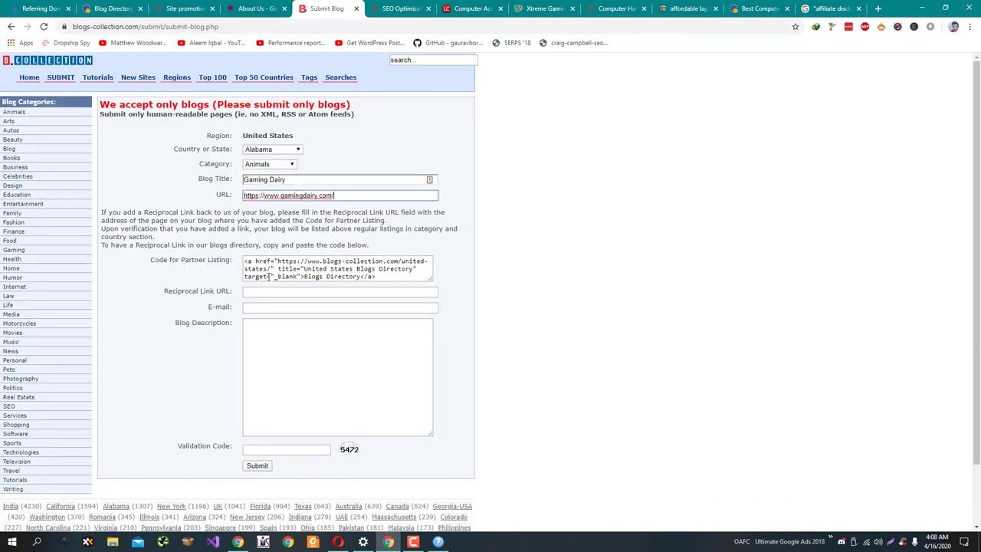
# Select the partner listing code and the about-us part of the Gaming Dairy page address.
pyautogui.click(269, 277)
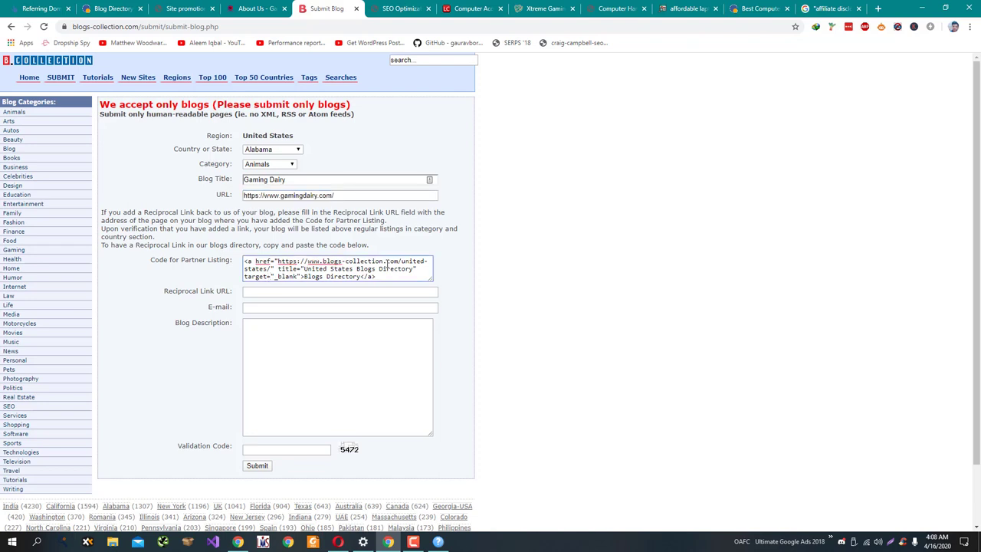
pyautogui.hotkey('ctrl', 'a')
pyautogui.click(253, 9)
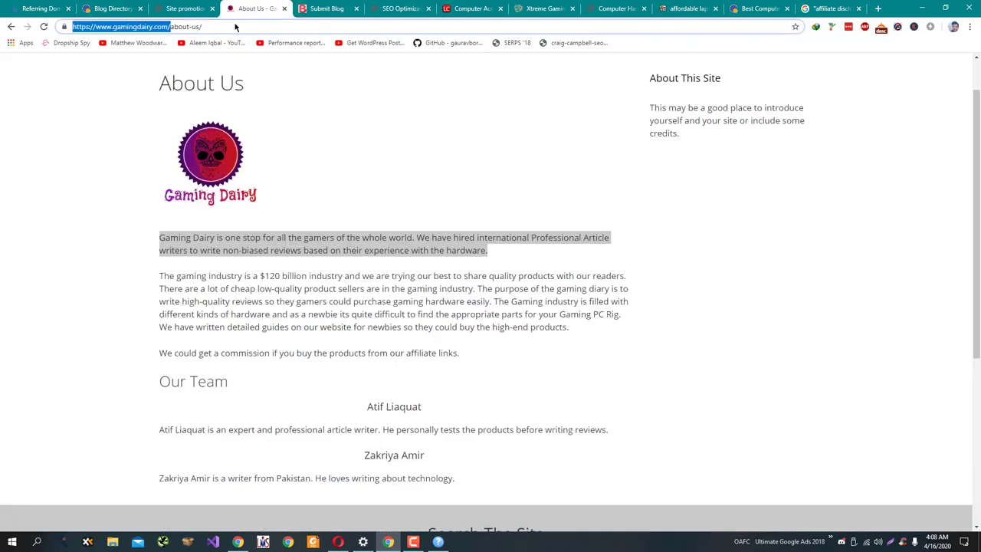
pyautogui.moveTo(202, 26); pyautogui.dragTo(173, 29)
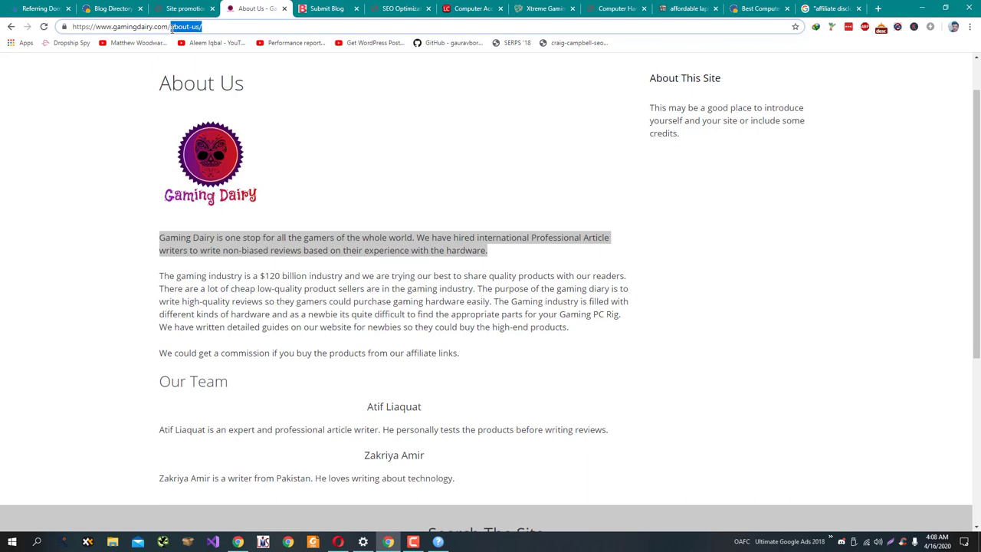
pyautogui.click(239, 542)
pyautogui.hotkey('ctrl', 't')
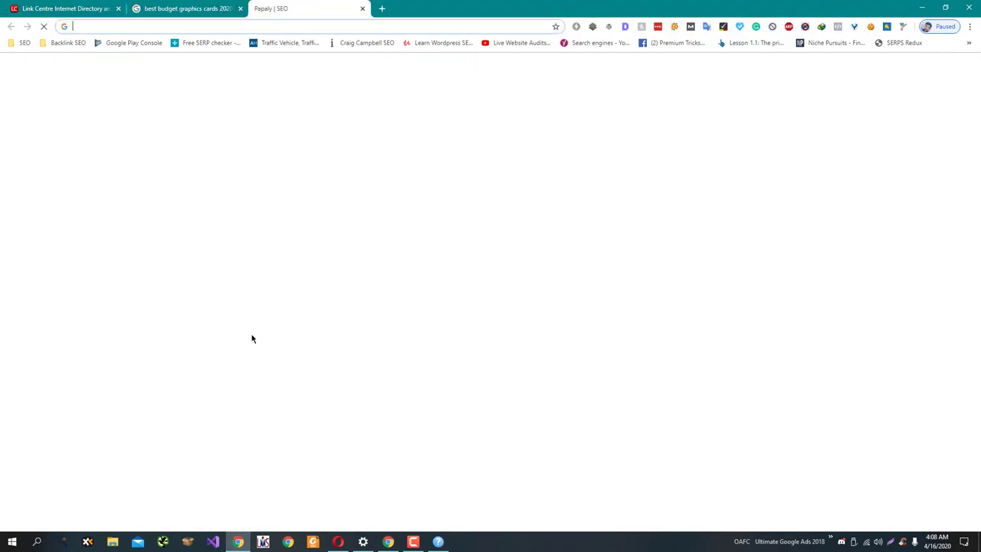
# Load the Gaming Dairy WordPress admin at gamingdairy.com/wp-admin/ from the address suggestions.
pyautogui.write('ga')
pyautogui.press('Down')
pyautogui.press('Down')
pyautogui.press('Down')
pyautogui.press('Down')
pyautogui.press('Down')
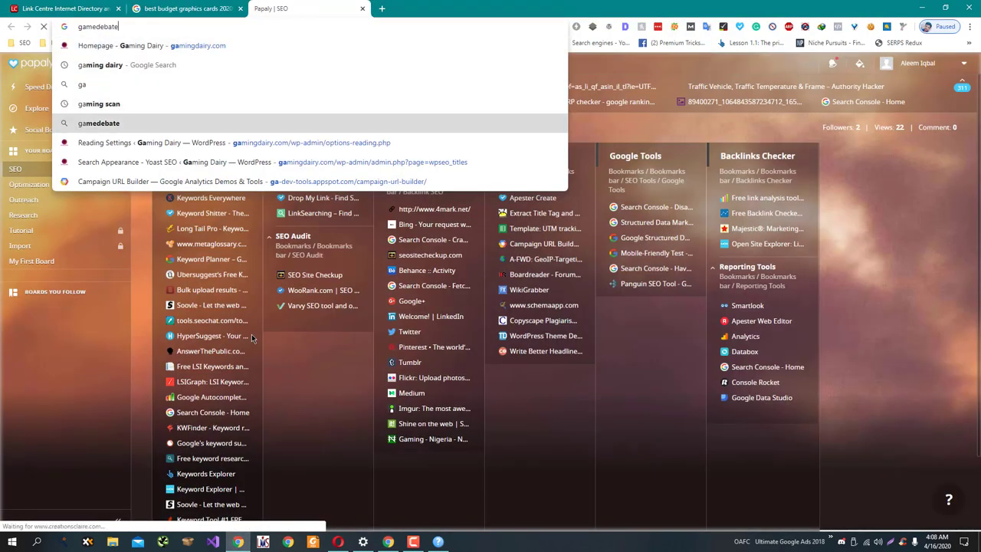
pyautogui.press('BackSpace')
pyautogui.press('BackSpace')
pyautogui.press('BackSpace')
pyautogui.press('BackSpace')
pyautogui.press('BackSpace')
pyautogui.press('BackSpace')
pyautogui.press('BackSpace')
pyautogui.press('BackSpace')
pyautogui.press('BackSpace')
pyautogui.press('BackSpace')
pyautogui.press('BackSpace')
pyautogui.press('BackSpace')
pyautogui.press('BackSpace')
pyautogui.press('BackSpace')
pyautogui.press('BackSpace')
pyautogui.press('BackSpace')
pyautogui.press('BackSpace')
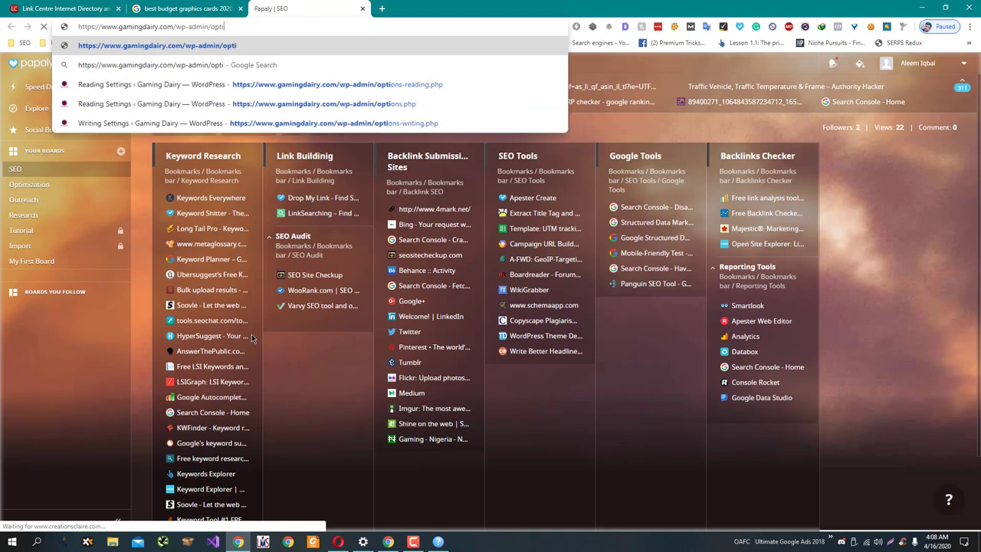
pyautogui.press('BackSpace')
pyautogui.press('BackSpace')
pyautogui.press('Return')
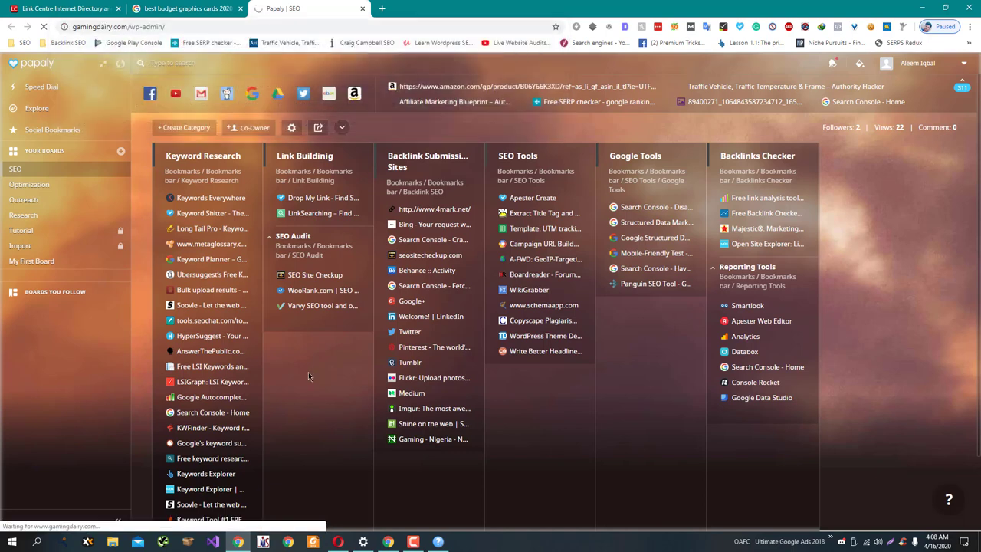
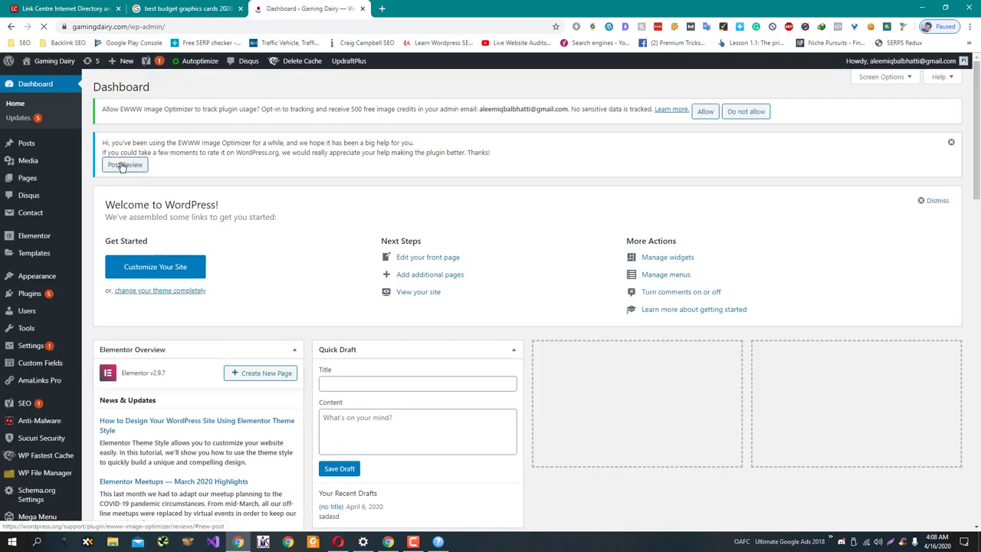
# Go to Pages in the WordPress dashboard and open About Us in the block editor.
pyautogui.scroll(-2, 122, 167)
pyautogui.scroll(2, 122, 167)
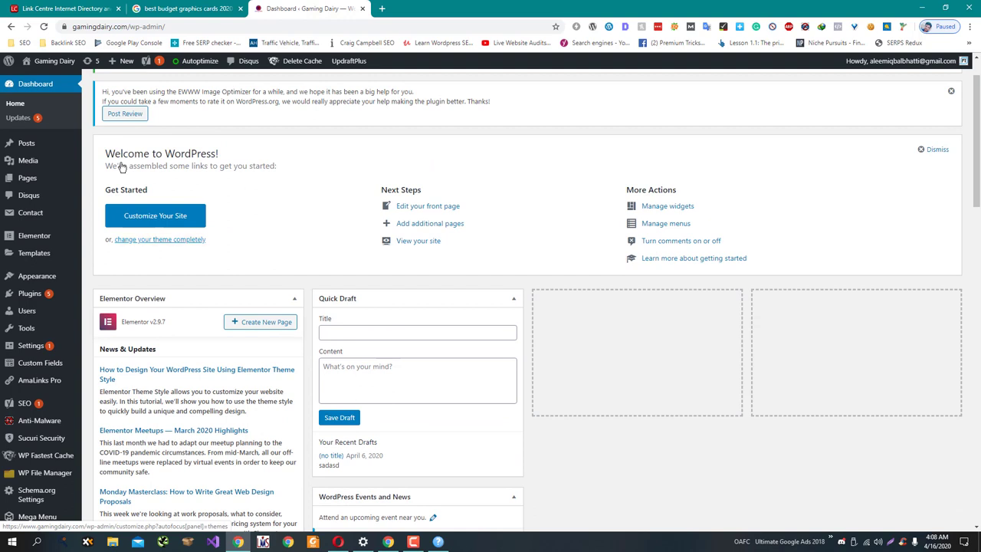
pyautogui.click(54, 182)
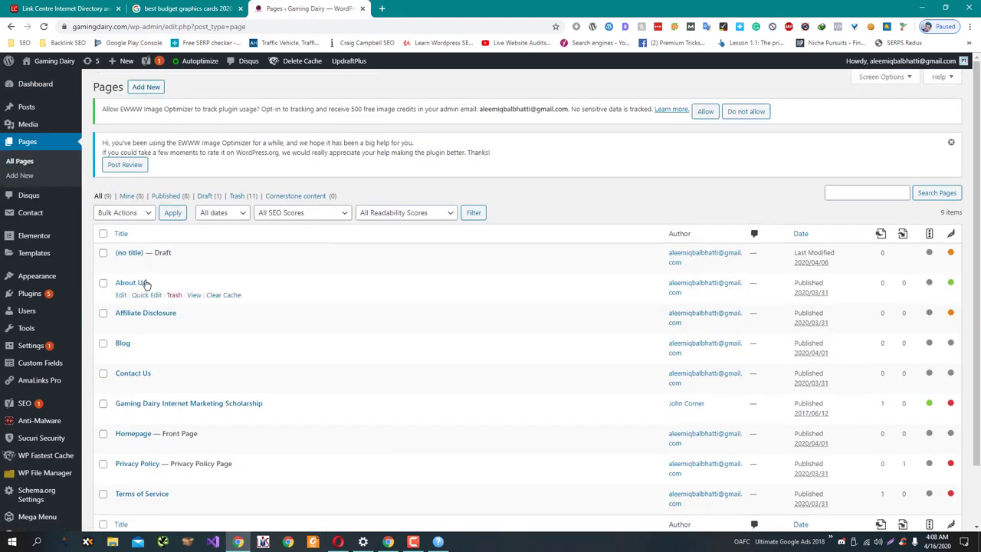
pyautogui.click(144, 284)
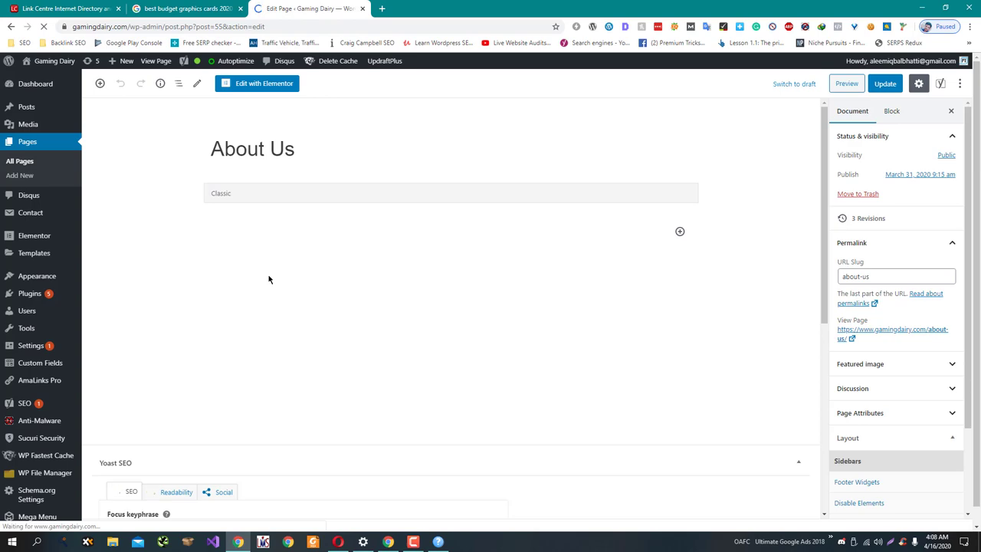
# Convert the About Us page's Classic block into separate blocks.
pyautogui.scroll(-3, 394, 182)
pyautogui.scroll(3, 390, 242)
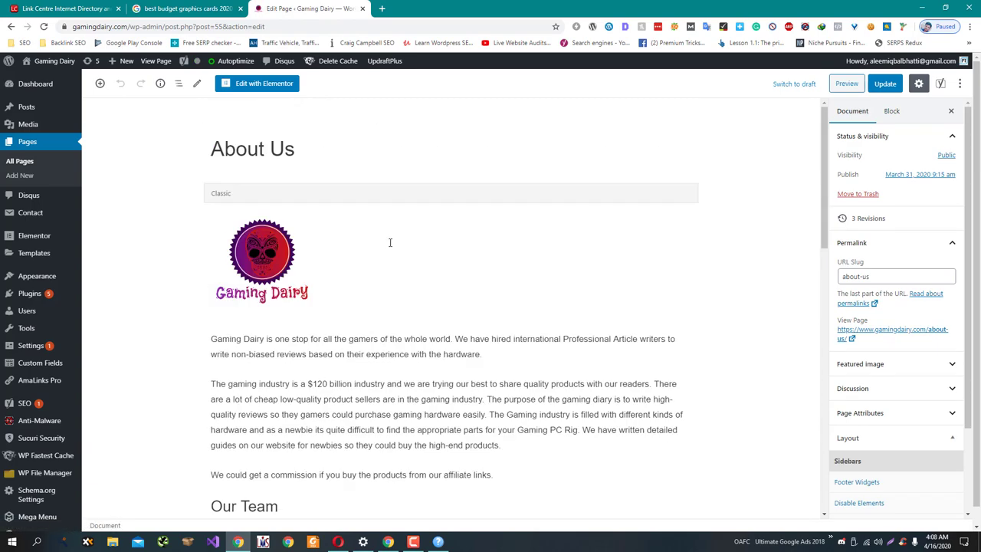
pyautogui.click(390, 243)
pyautogui.scroll(-1, 390, 242)
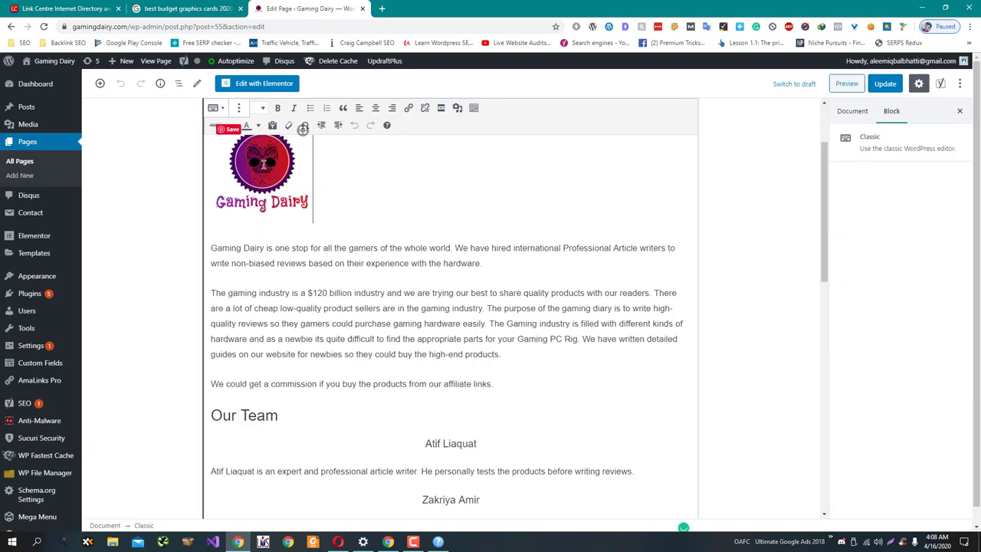
pyautogui.click(238, 112)
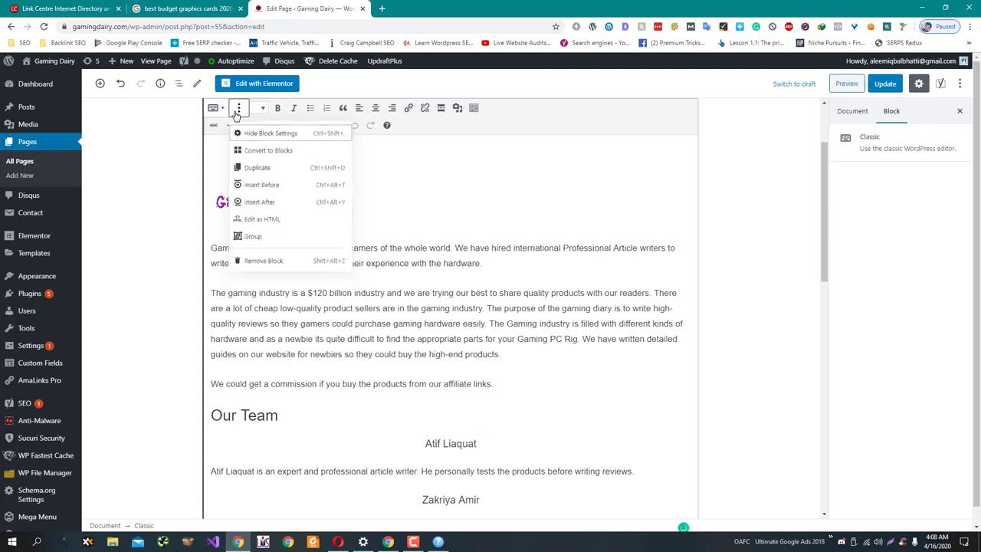
pyautogui.click(257, 152)
# Add an 'Our Partners' heading below the last team paragraph.
pyautogui.scroll(-2, 551, 332)
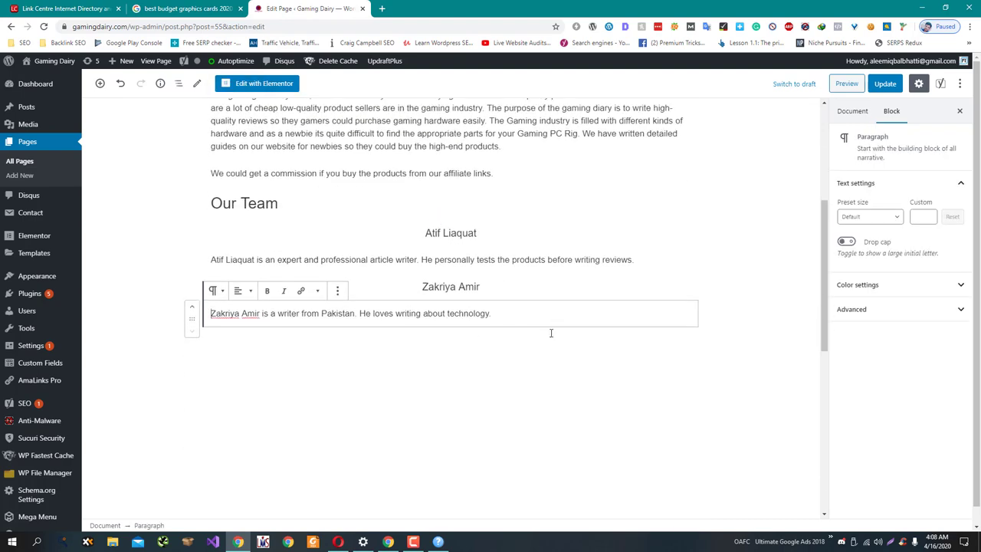
pyautogui.click(548, 331)
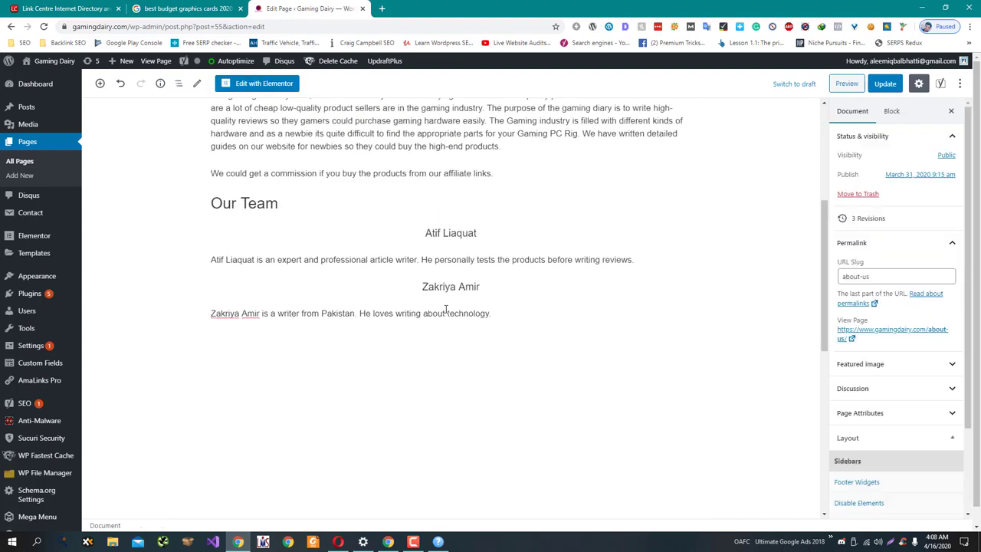
pyautogui.click(446, 309)
pyautogui.click(511, 312)
pyautogui.press('Return')
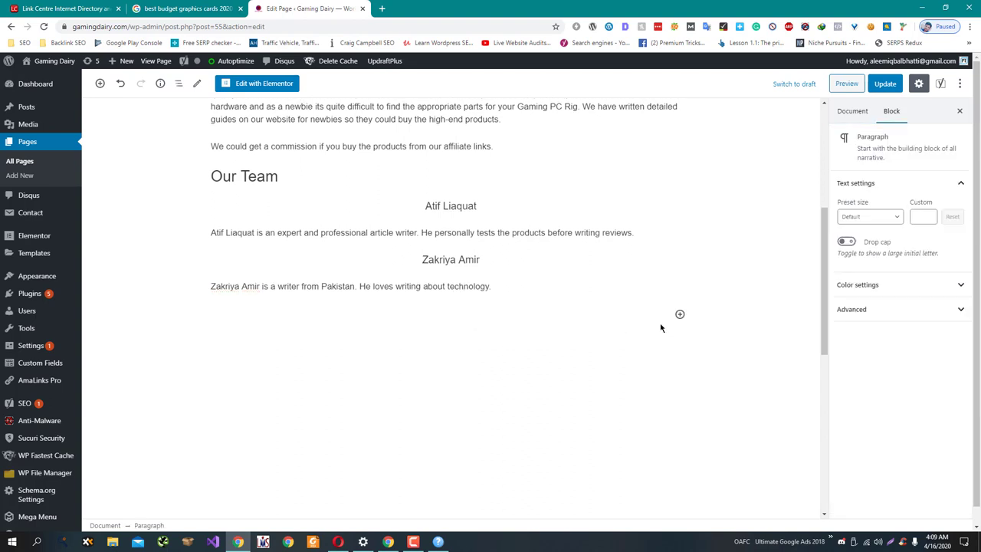
pyautogui.click(680, 314)
pyautogui.click(390, 316)
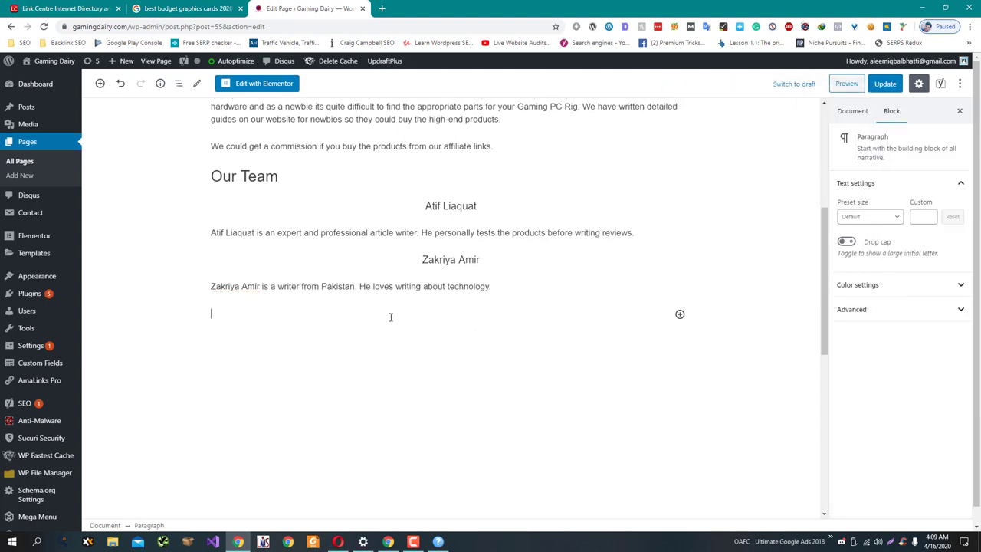
pyautogui.click(680, 315)
pyautogui.click(823, 184)
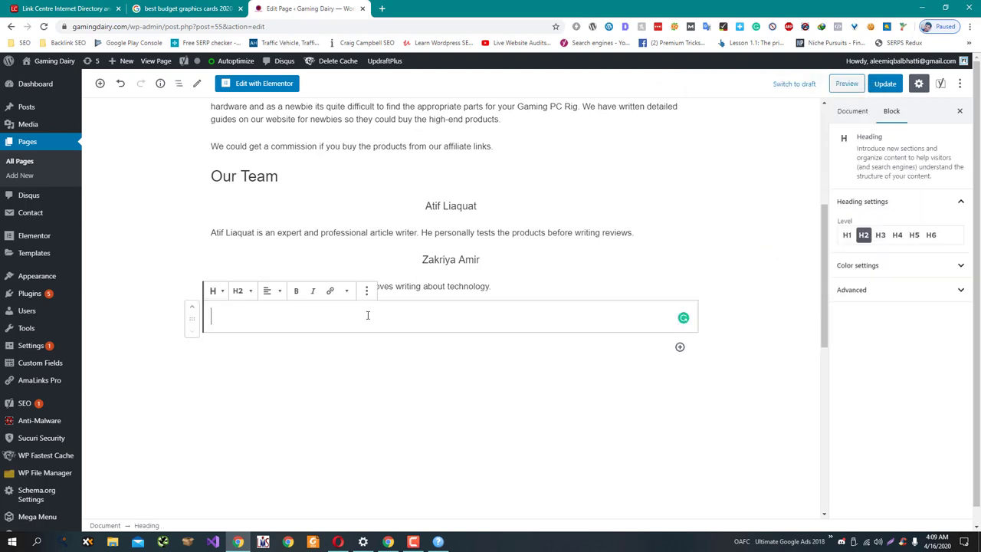
pyautogui.write('Ou')
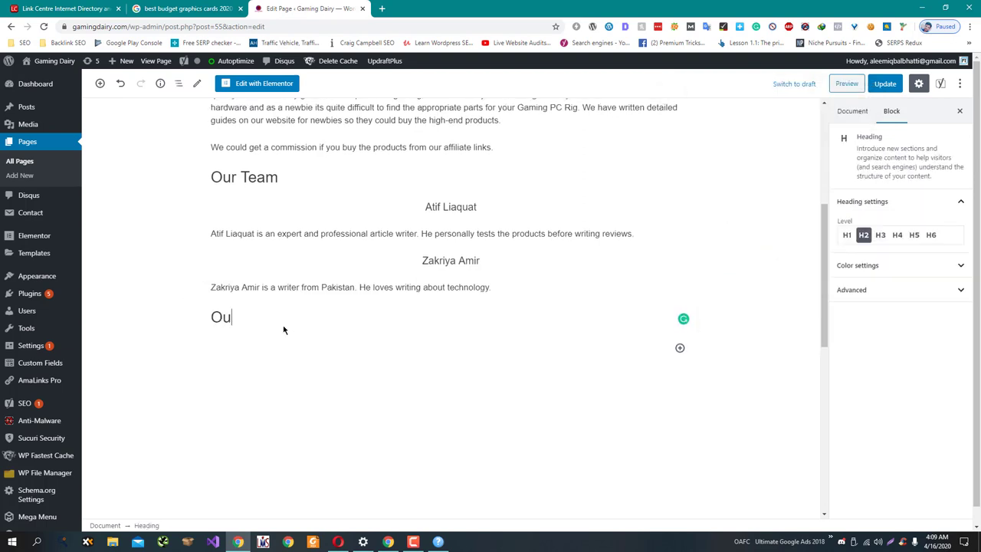
pyautogui.write('r Partners')
# Paste the Blogs Directory partner link under the Our Partners heading.
pyautogui.press('Return')
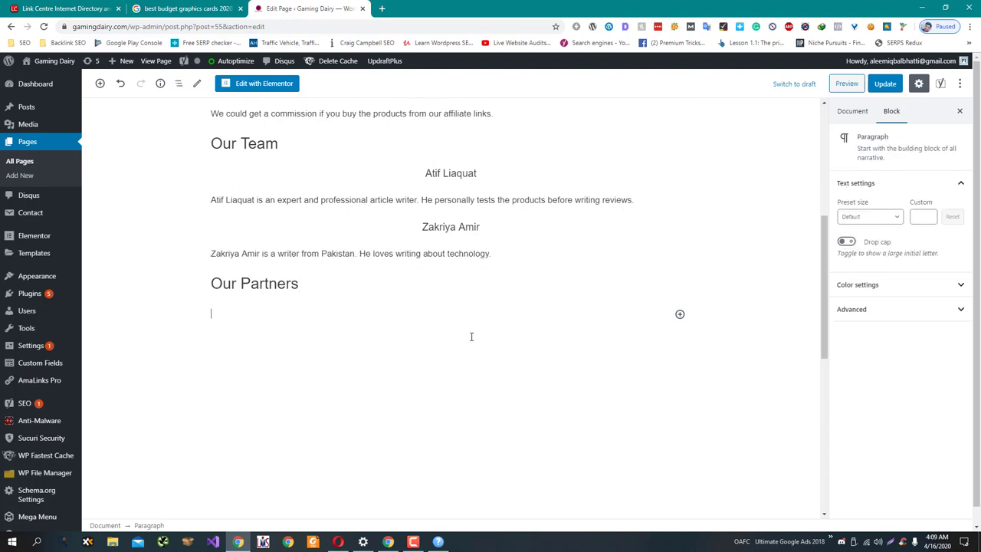
pyautogui.write('Blogs Directory')
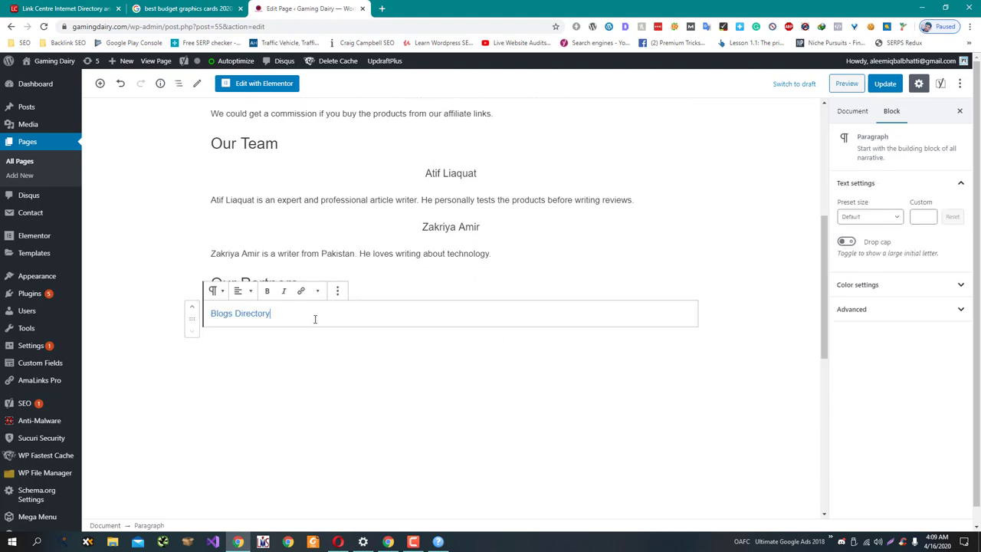
pyautogui.hotkey('alt', 'Tab')
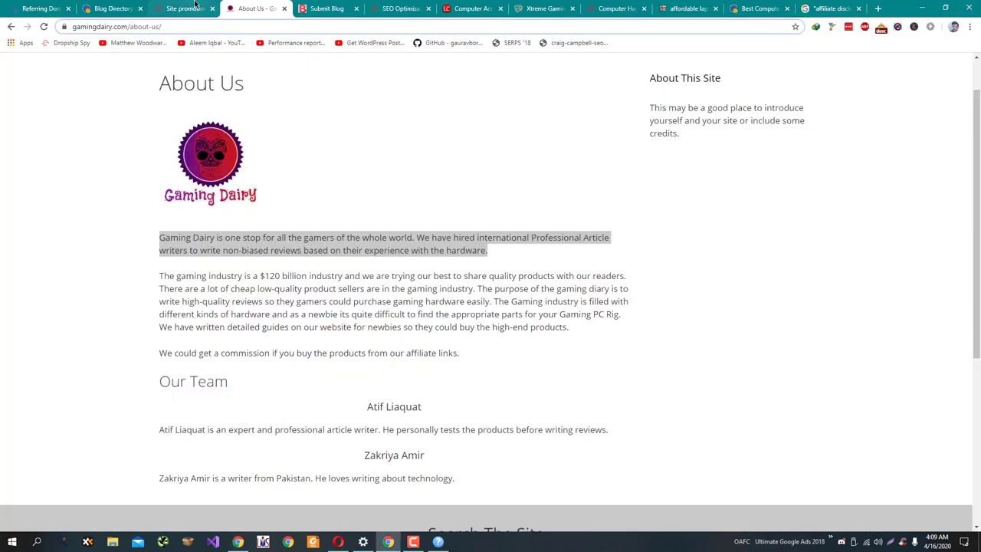
pyautogui.click(175, 11)
pyautogui.click(111, 8)
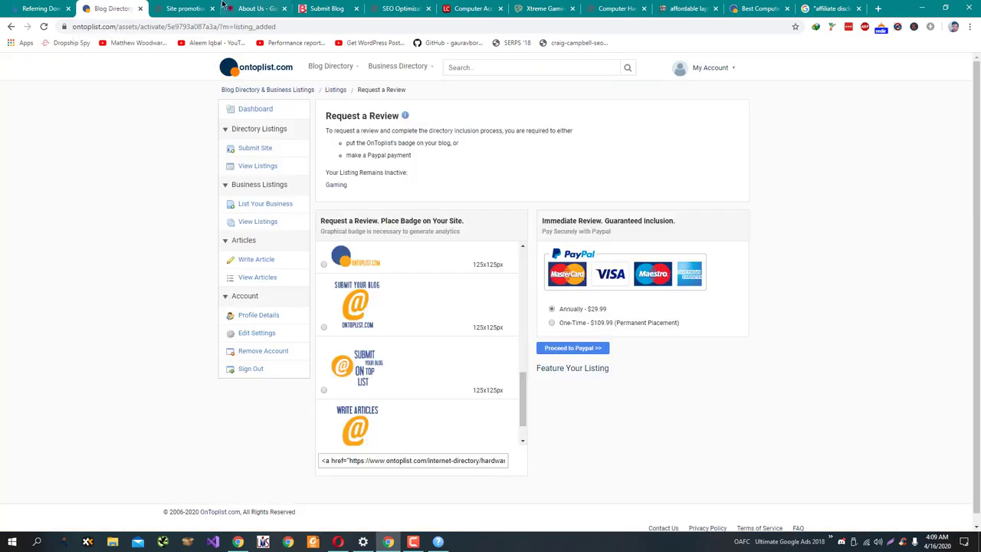
pyautogui.click(188, 9)
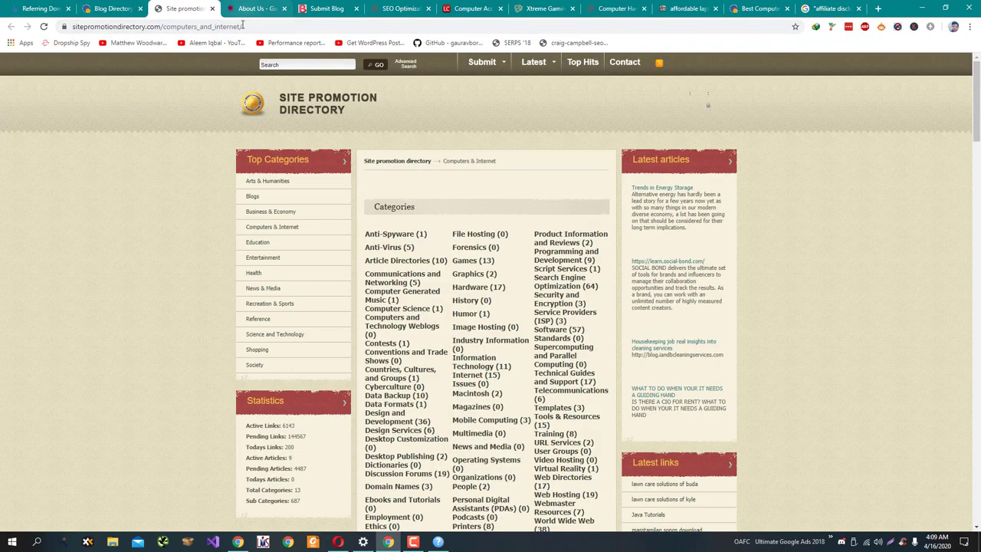
pyautogui.click(318, 9)
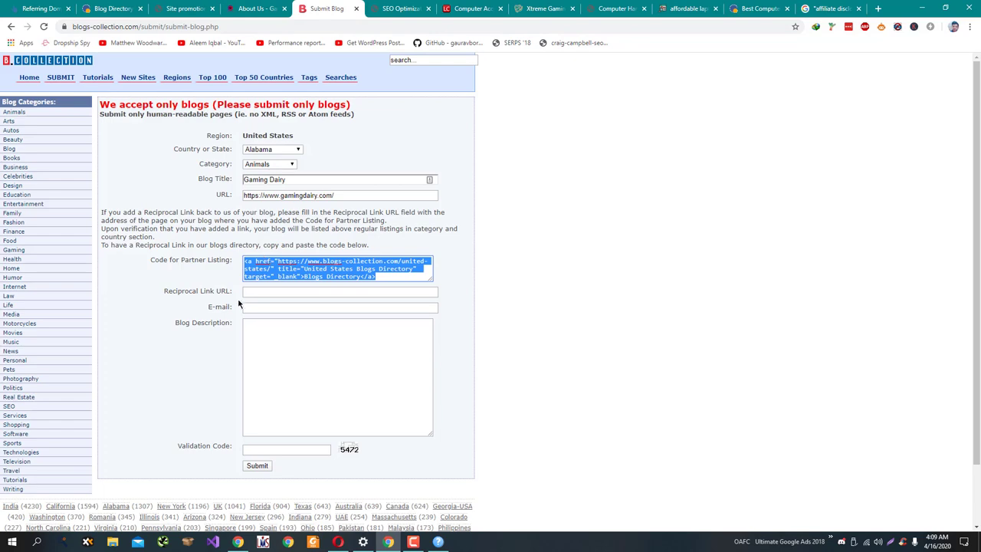
pyautogui.hotkey('alt', 'Tab')
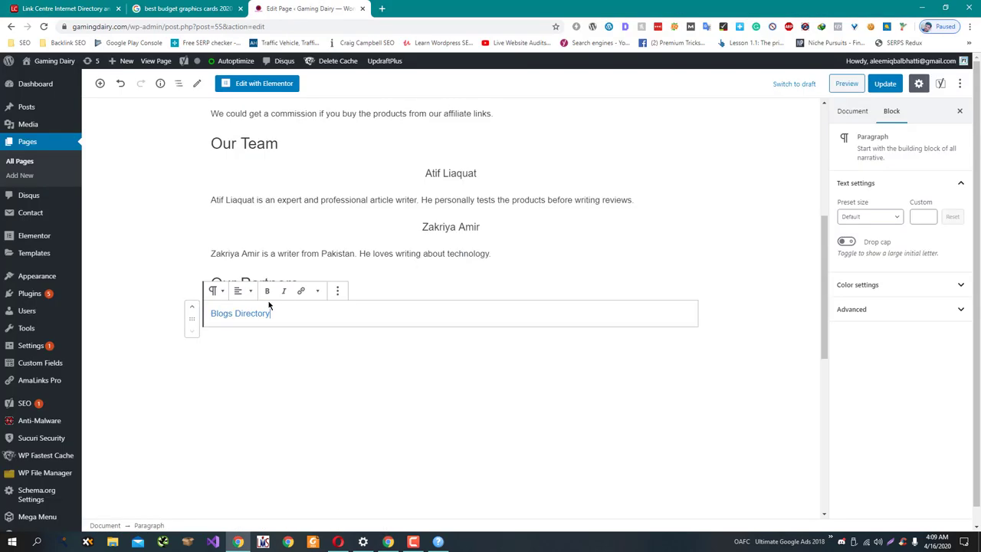
pyautogui.hotkey('alt', 'Tab')
pyautogui.hotkey('alt', 'Tab')
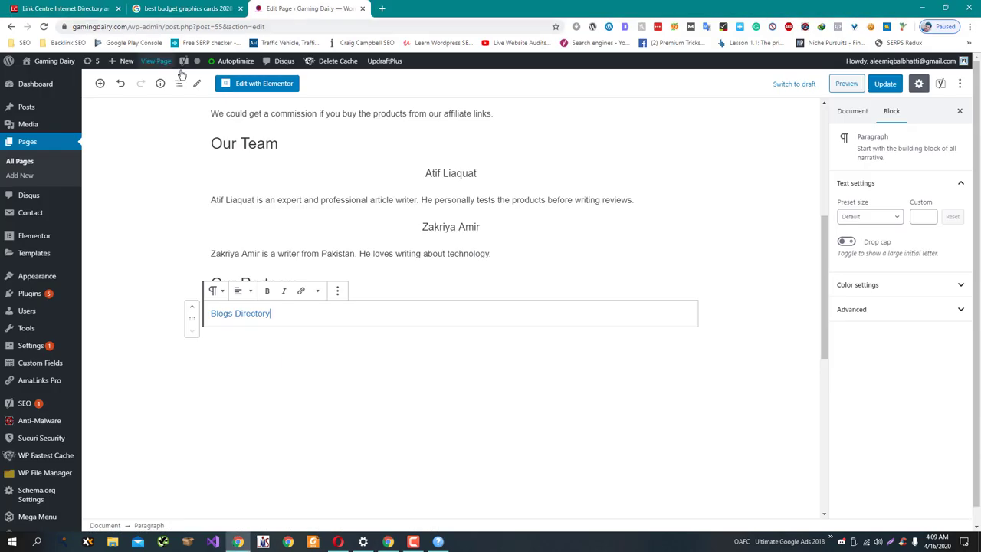
# Update the About Us page and open the live page.
pyautogui.click(889, 89)
pyautogui.scroll(5, 701, 179)
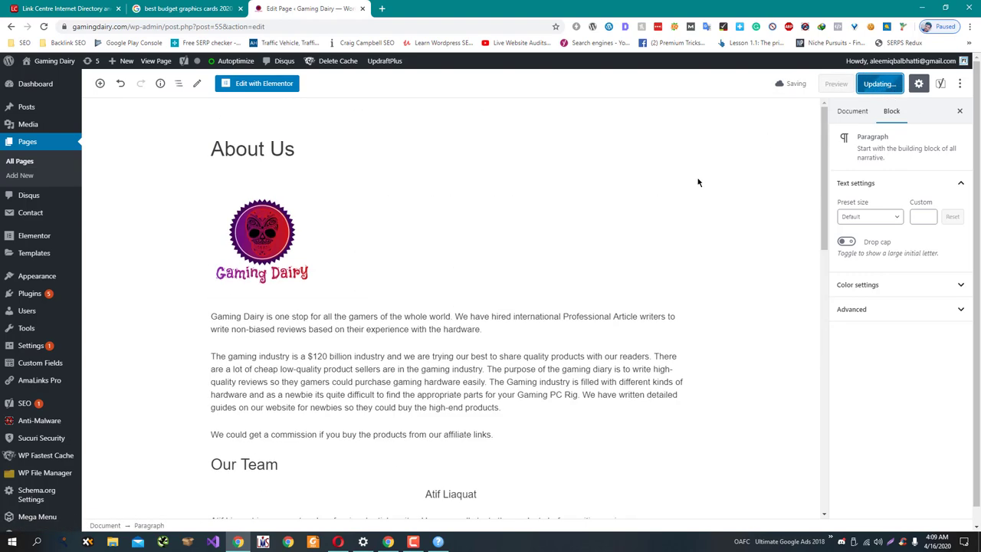
pyautogui.click(851, 112)
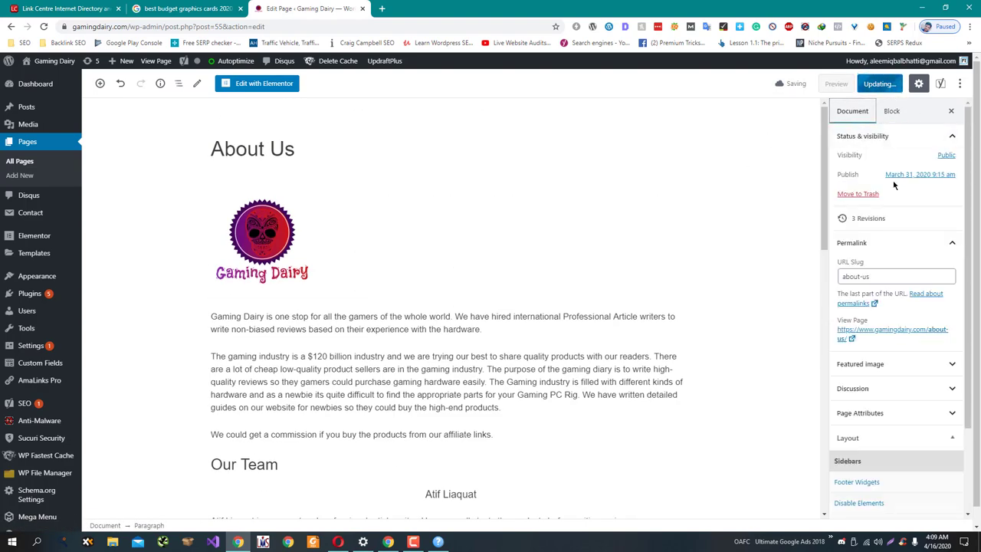
pyautogui.click(882, 342)
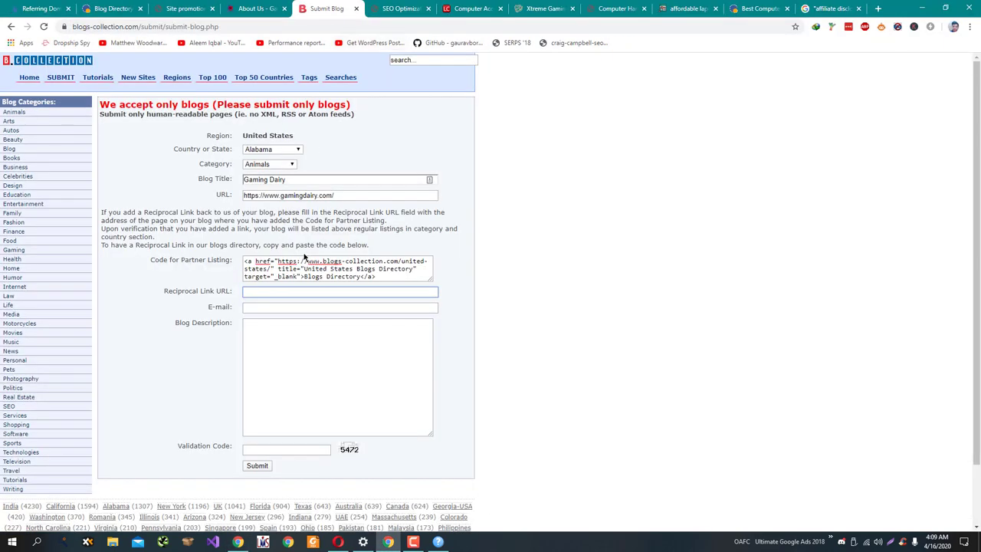
# Fill Reciprocal Link URL with the About Us address, the saved e-mail, and the About Us intro as Blog Description.
pyautogui.write('https://www.gamingdairy.com/about-us/')
pyautogui.click(292, 308)
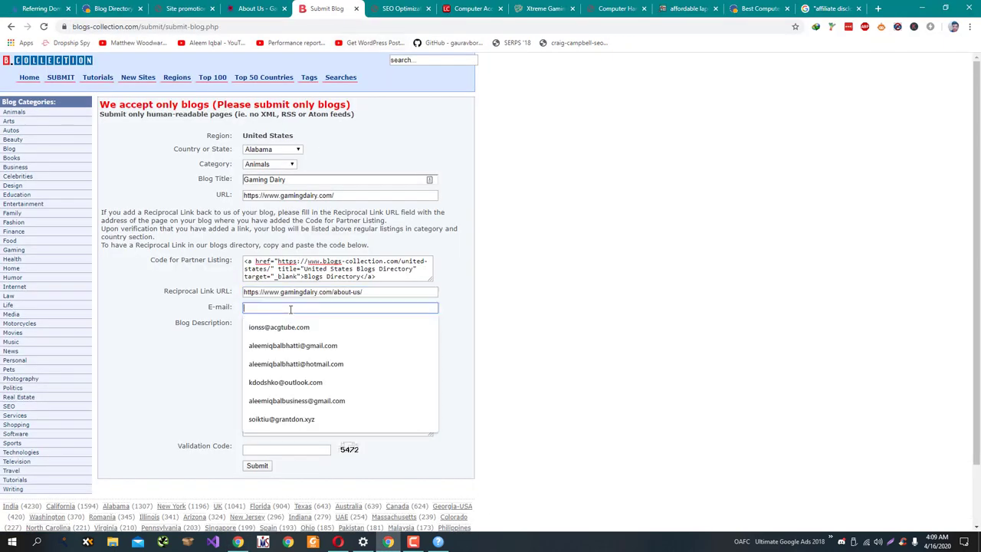
pyautogui.click(304, 365)
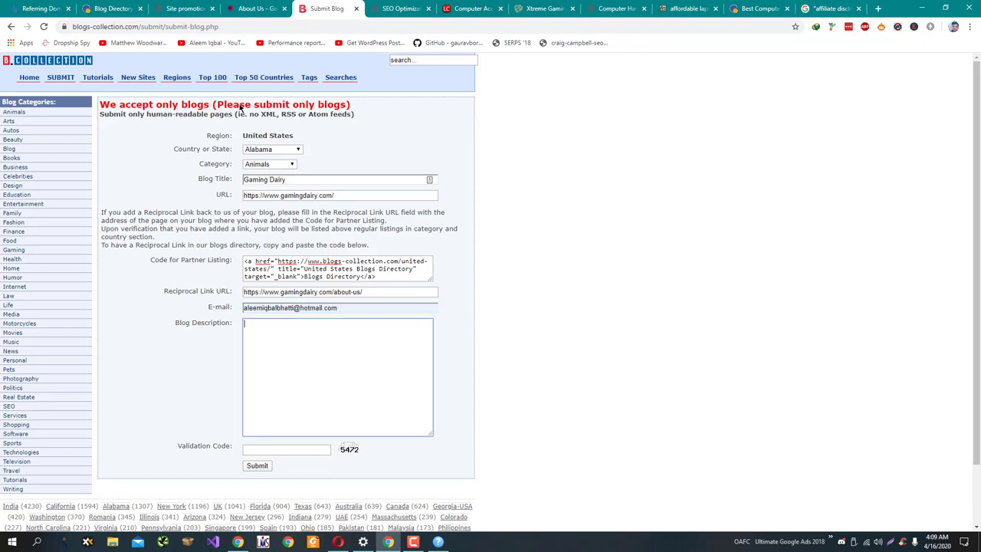
pyautogui.click(253, 8)
pyautogui.rightClick(317, 240)
pyautogui.click(338, 247)
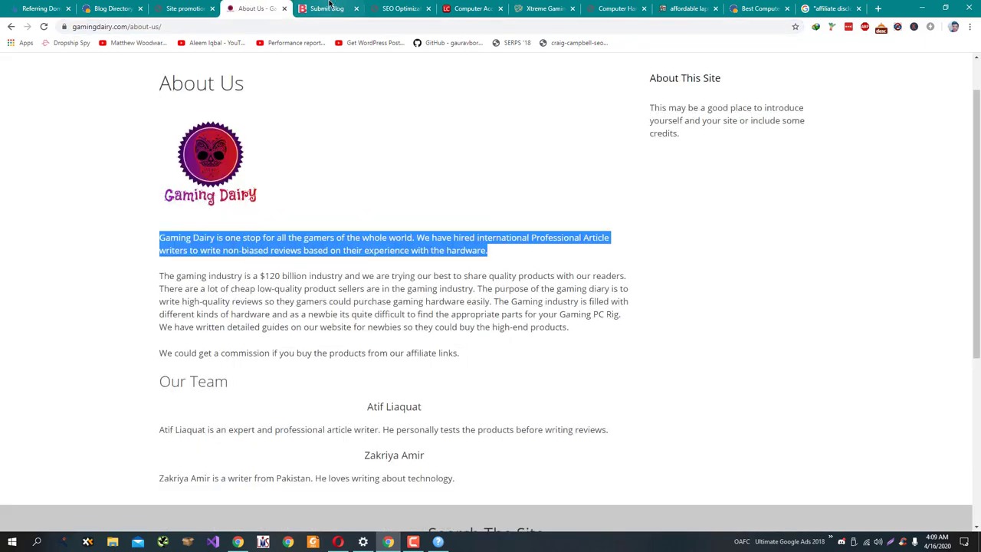
pyautogui.click(327, 9)
pyautogui.click(300, 324)
pyautogui.hotkey('ctrl', 'v')
# Enter the validation code, submit the Gaming Dairy blog, and close the Blogs-Collection tab.
pyautogui.scroll(-1, 243, 427)
pyautogui.click(276, 400)
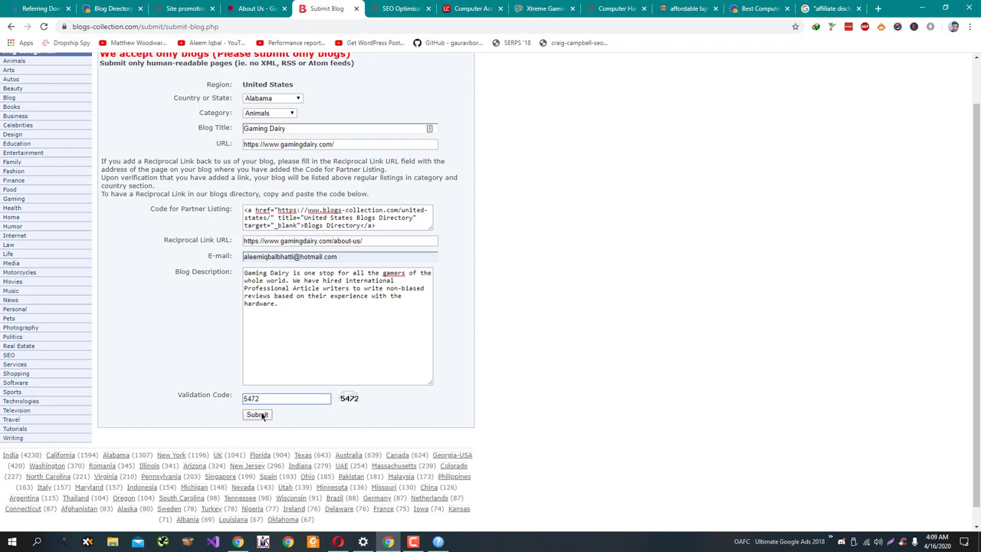
pyautogui.click(261, 415)
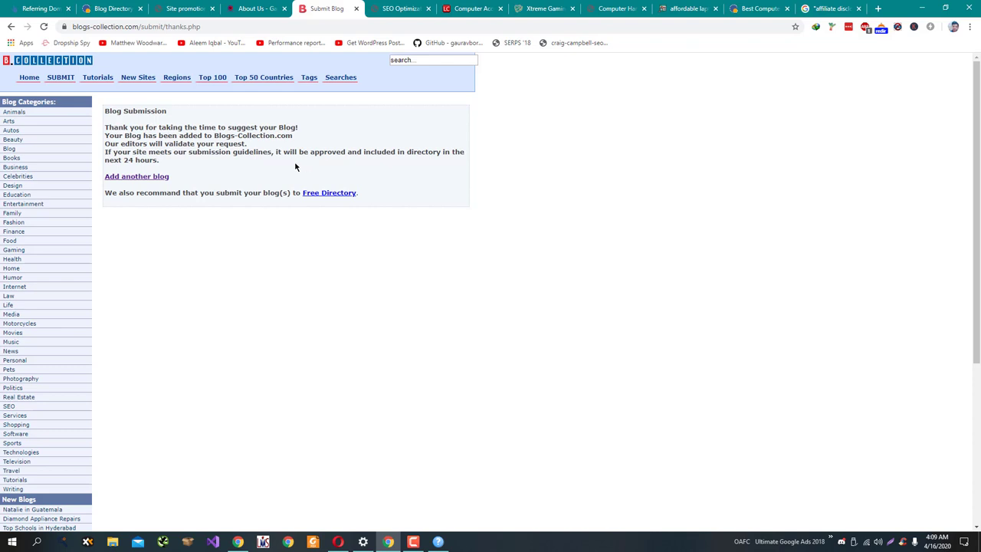
pyautogui.doubleClick(203, 152)
pyautogui.doubleClick(160, 152)
pyautogui.hotkey('ctrl', 'w')
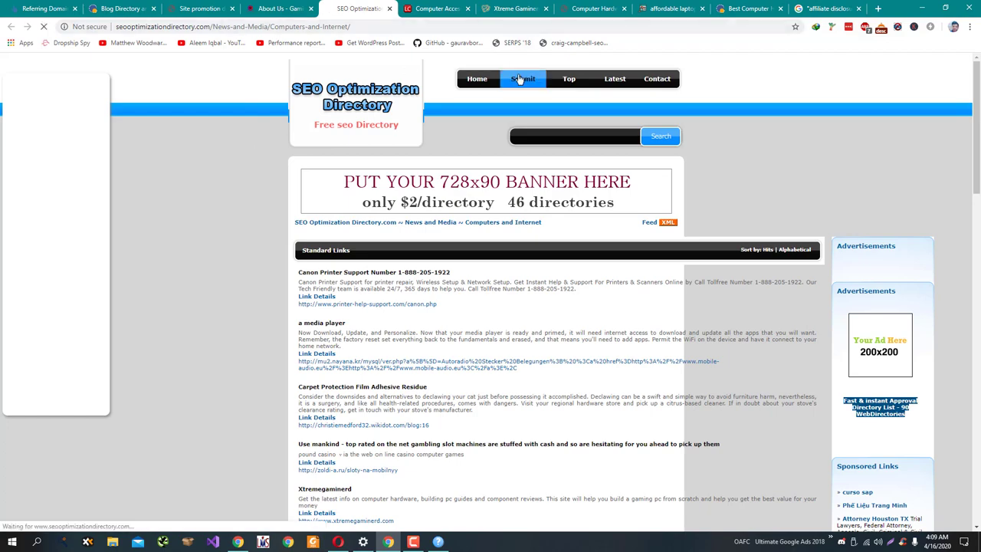
# Open the SEO Optimization Directory submit page and enter Gaming Dairy as the title.
pyautogui.click(477, 79)
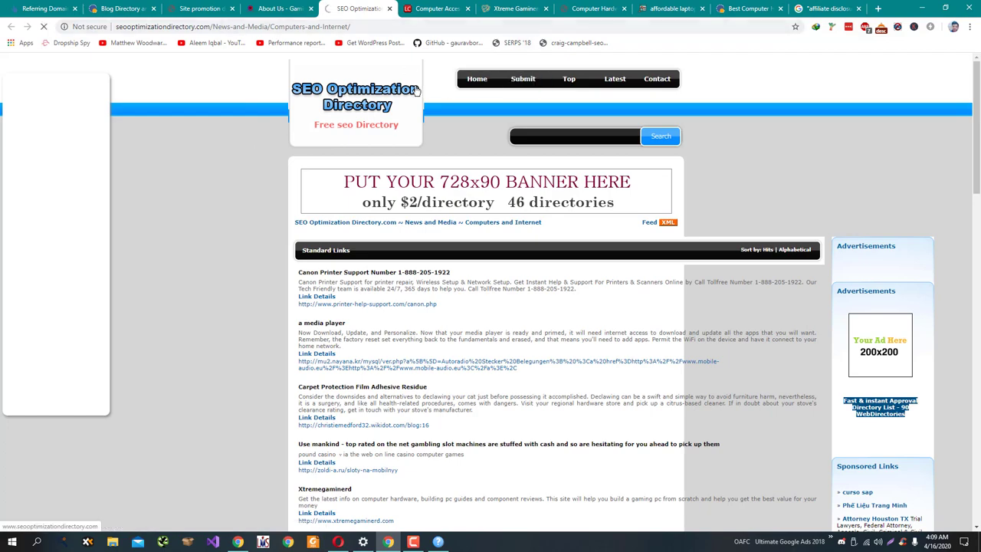
pyautogui.scroll(-15, 421, 131)
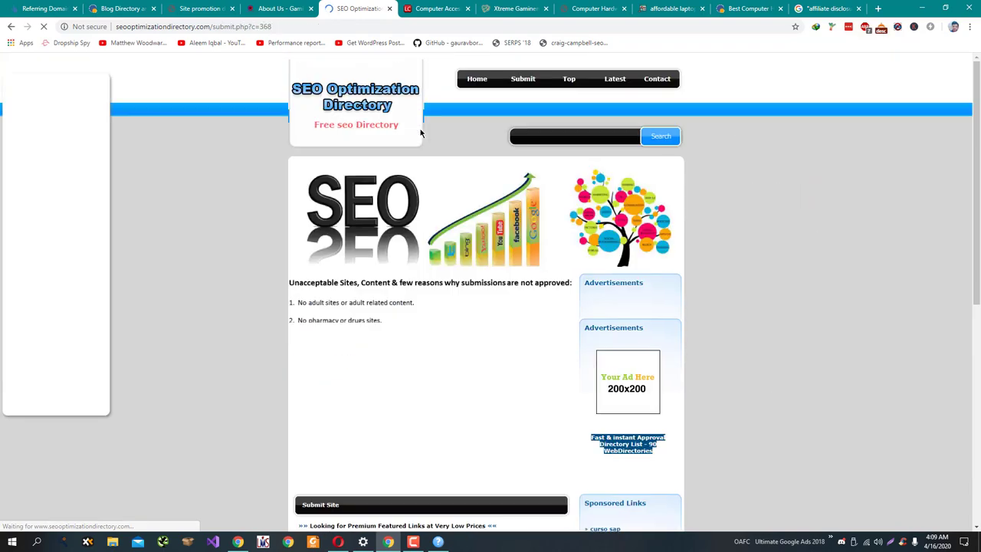
pyautogui.scroll(-5, 422, 132)
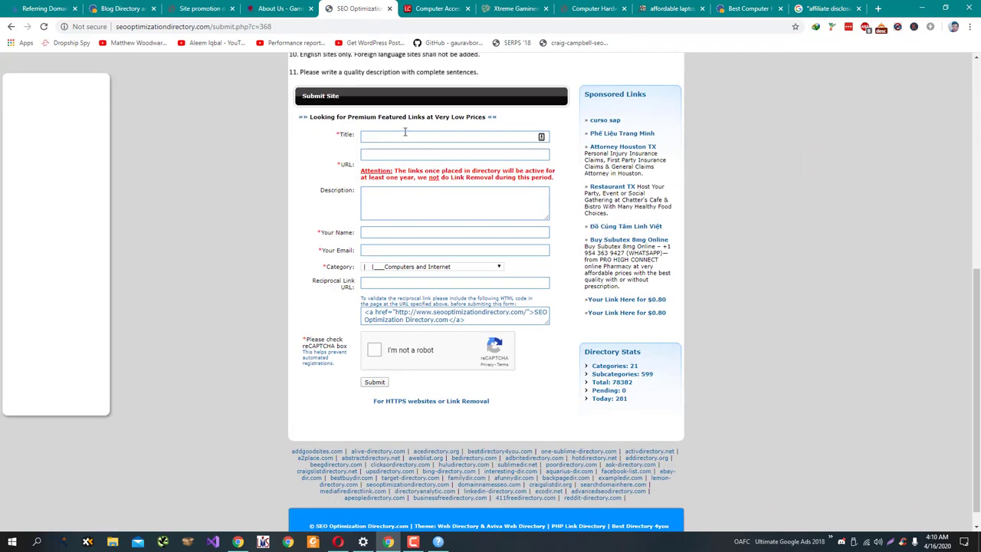
pyautogui.click(405, 136)
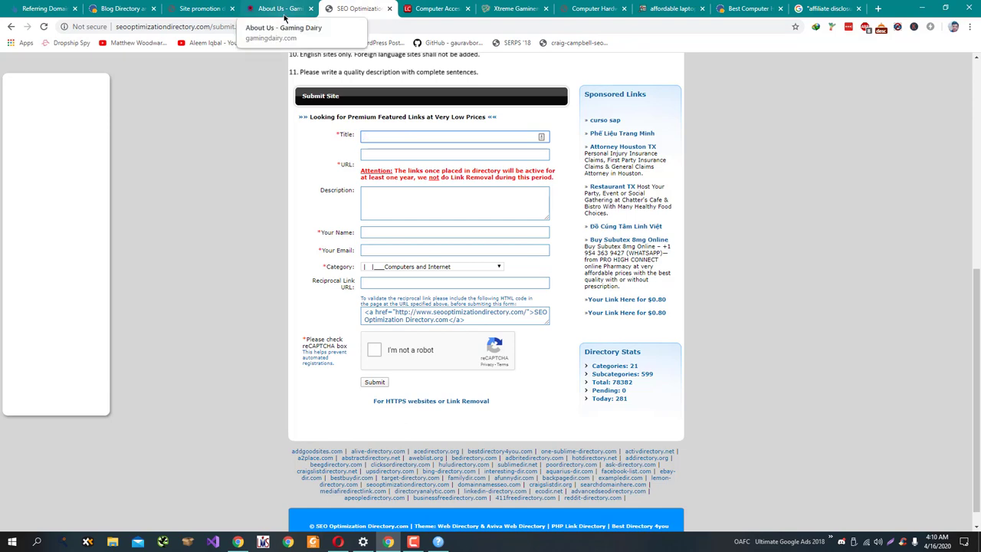
pyautogui.click(280, 8)
pyautogui.click(359, 8)
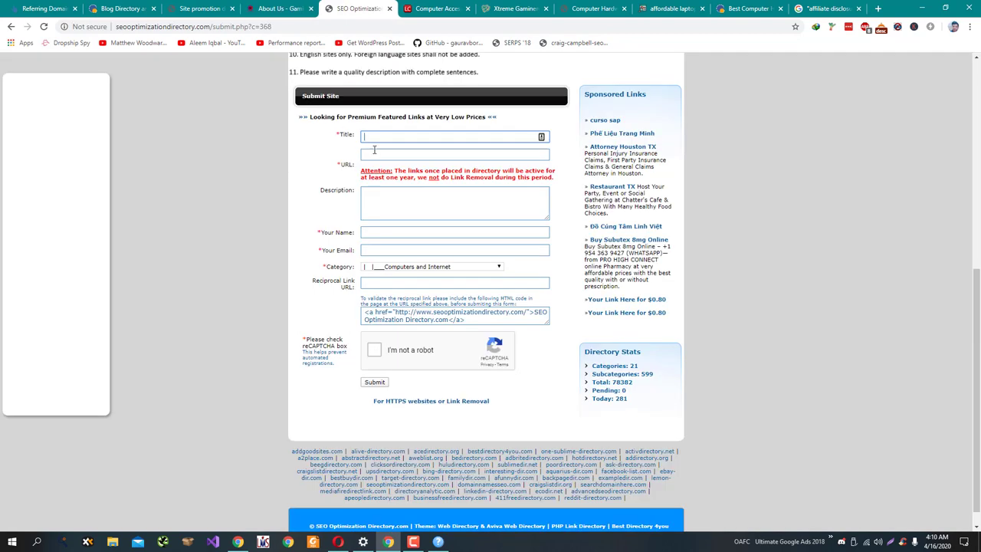
pyautogui.write('Gaming Dairy')
# Copy the blog's address and paste it into the URL field.
pyautogui.click(295, 8)
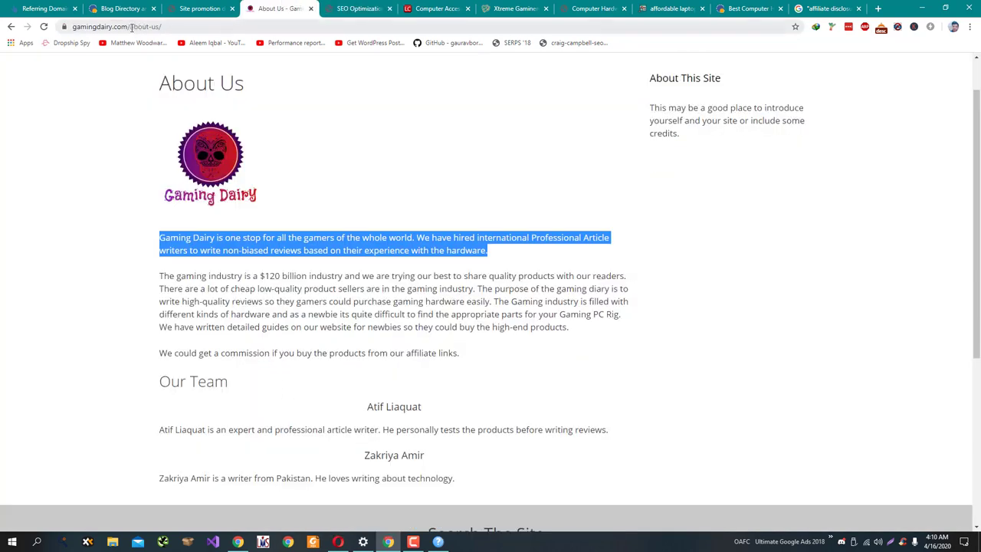
pyautogui.click(131, 27)
pyautogui.click(358, 8)
pyautogui.click(389, 154)
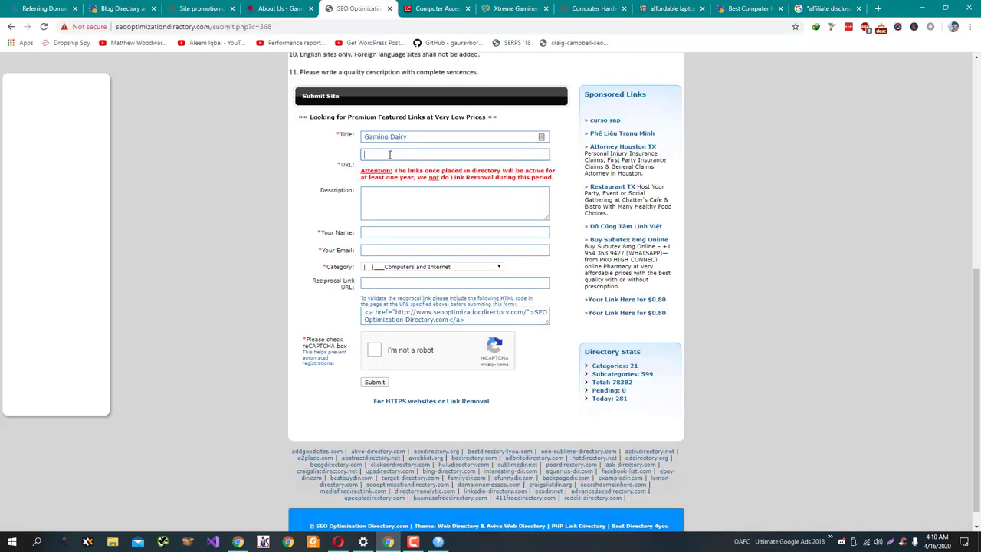
pyautogui.hotkey('ctrl', 'v')
# Copy the About Us intro paragraph into the Description field.
pyautogui.click(280, 9)
pyautogui.rightClick(309, 253)
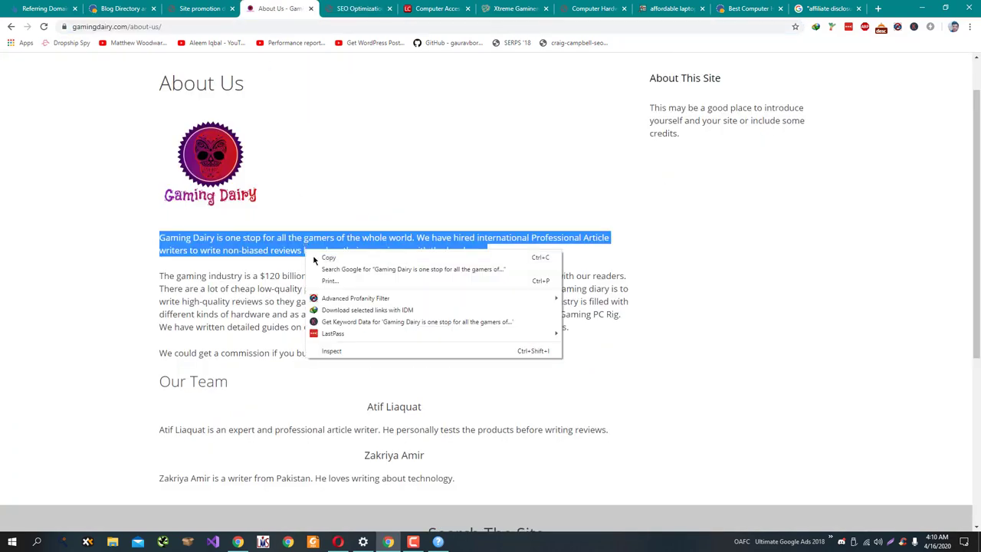
pyautogui.click(326, 259)
pyautogui.click(359, 8)
pyautogui.click(429, 203)
pyautogui.hotkey('ctrl', 'v')
# Enter the contact's name, correcting mistyped letters and a stray semicolon.
pyautogui.click(391, 233)
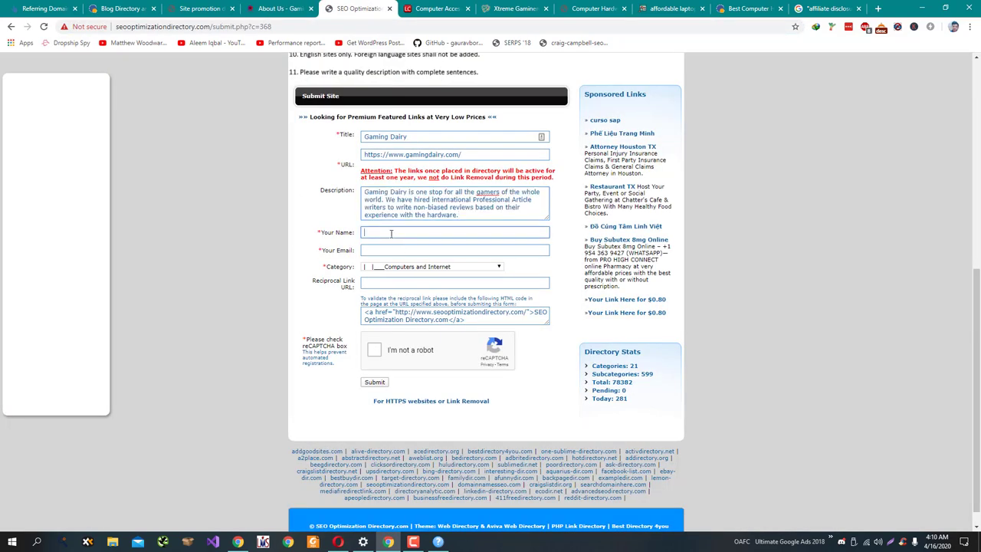
pyautogui.click(280, 8)
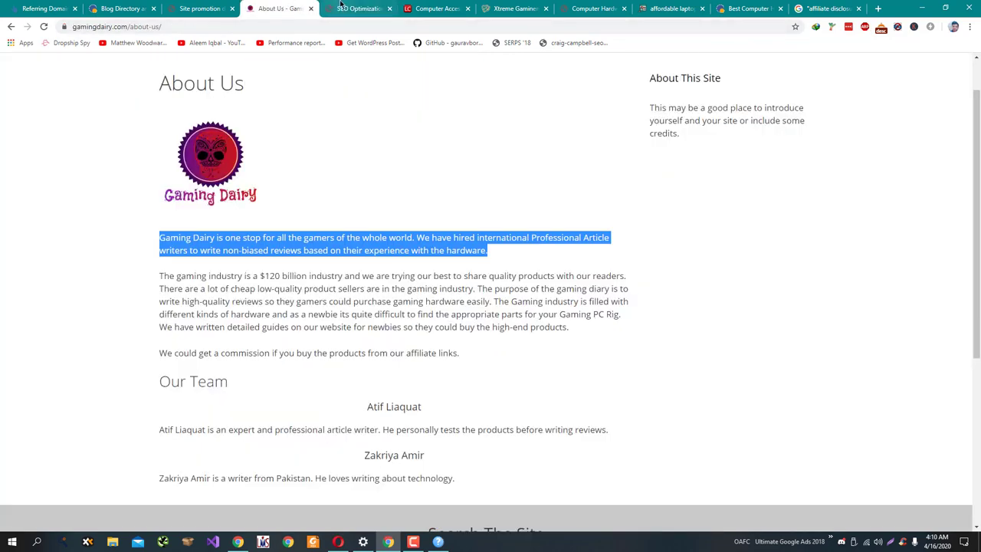
pyautogui.click(359, 8)
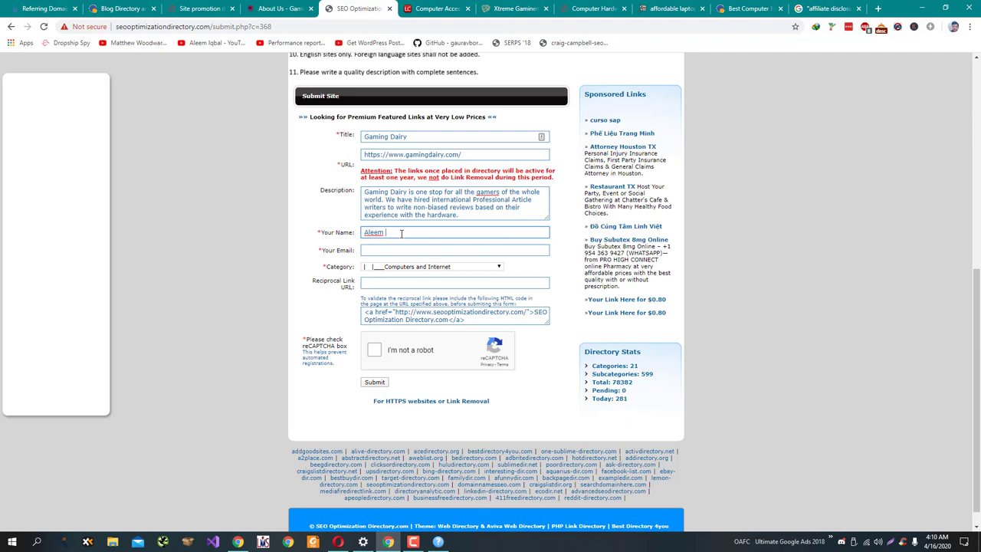
pyautogui.press('BackSpace')
pyautogui.press('BackSpace')
pyautogui.write('bal')
pyautogui.press('Tab')
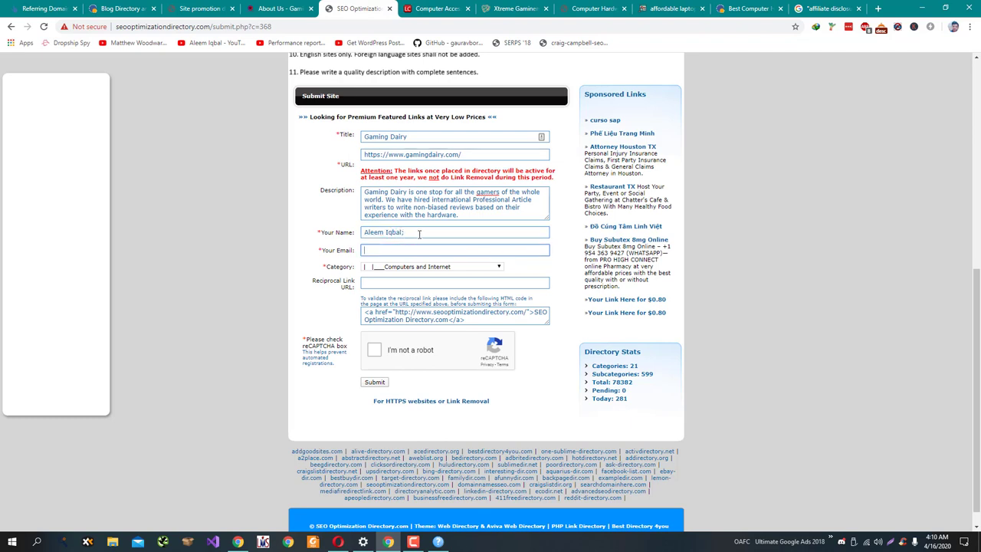
pyautogui.click(420, 233)
pyautogui.press('BackSpace')
# Fill in the contact's e-mail and select the reciprocal link HTML code.
pyautogui.click(414, 250)
pyautogui.press('Tab')
pyautogui.press('Tab')
pyautogui.press('Tab')
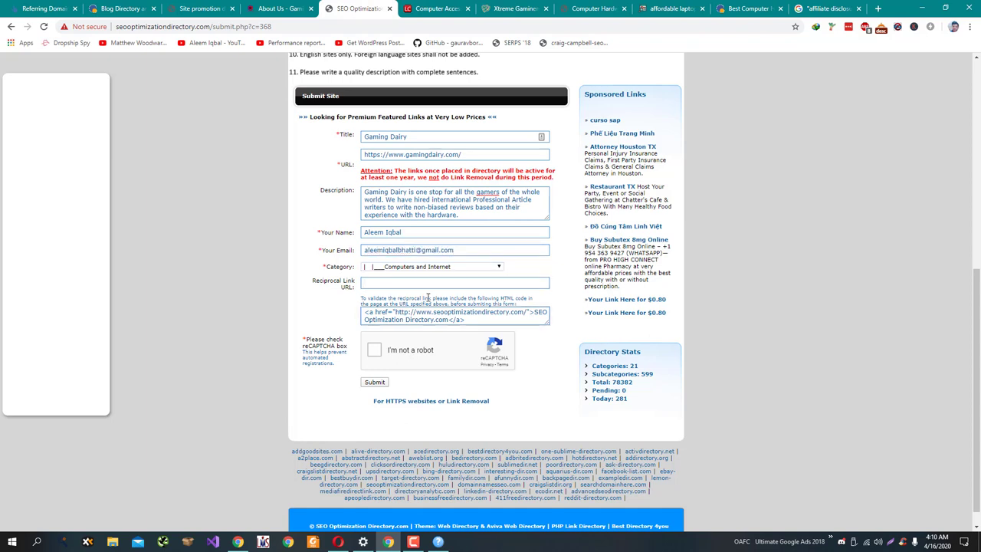
pyautogui.click(434, 316)
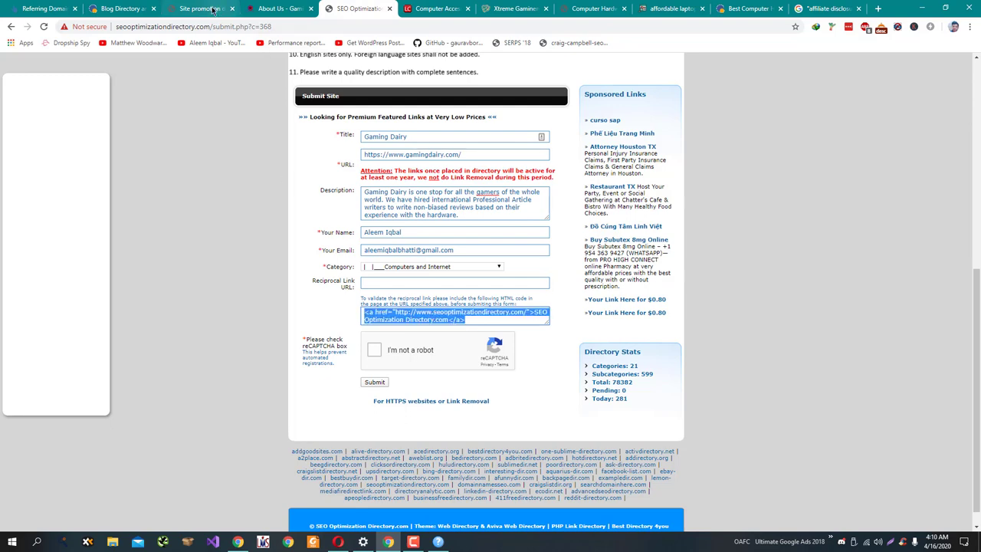
pyautogui.hotkey('alt', 'Tab')
# Paste the SEO Optimization Directory.com link below Blogs Directory and update the About Us page.
pyautogui.scroll(-1, 388, 438)
pyautogui.scroll(-2, 388, 439)
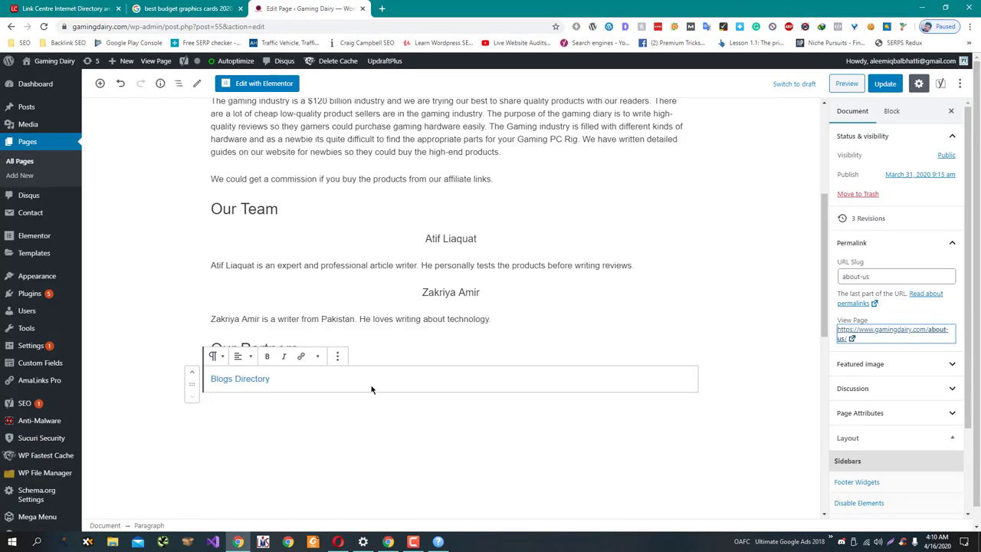
pyautogui.click(350, 379)
pyautogui.press('Return')
pyautogui.hotkey('ctrl', 'v')
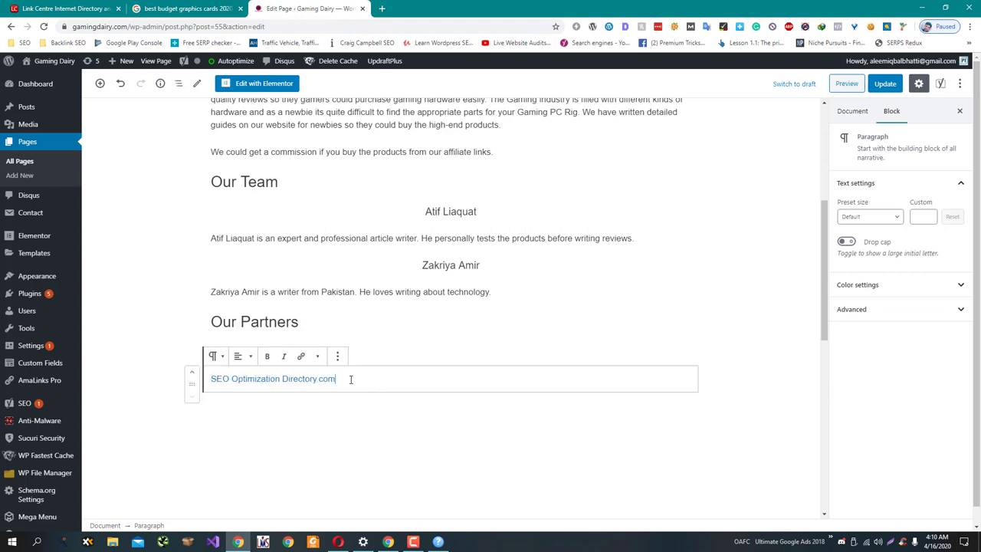
pyautogui.click(884, 84)
pyautogui.hotkey('alt', 'Tab')
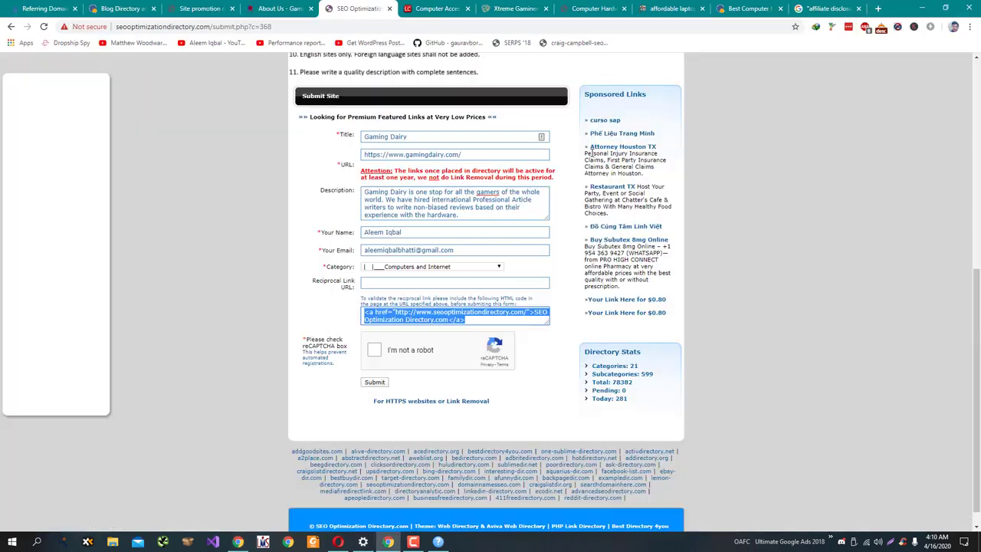
pyautogui.hotkey('alt', 'Tab')
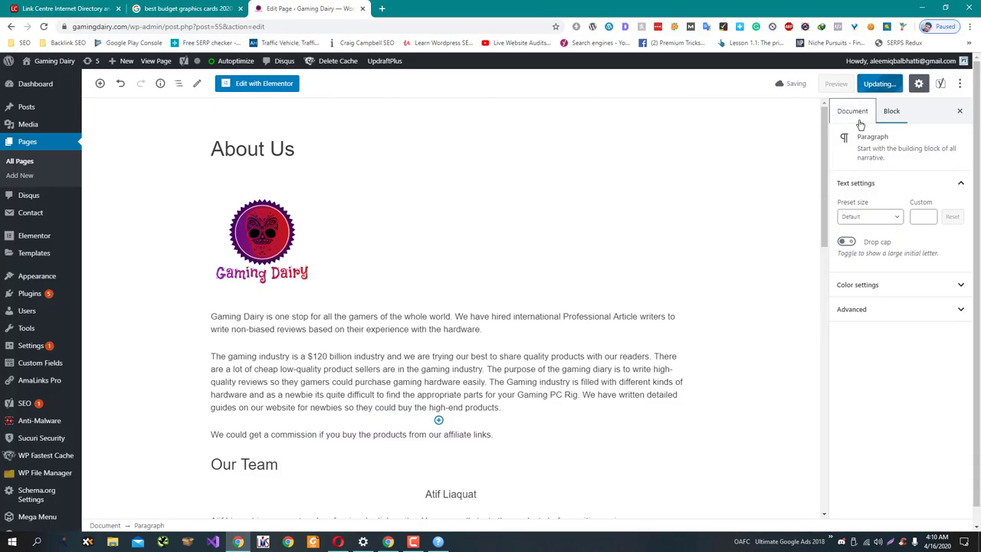
# Copy the About Us page address into Reciprocal Link URL and start the reCAPTCHA check.
pyautogui.click(857, 115)
pyautogui.rightClick(876, 329)
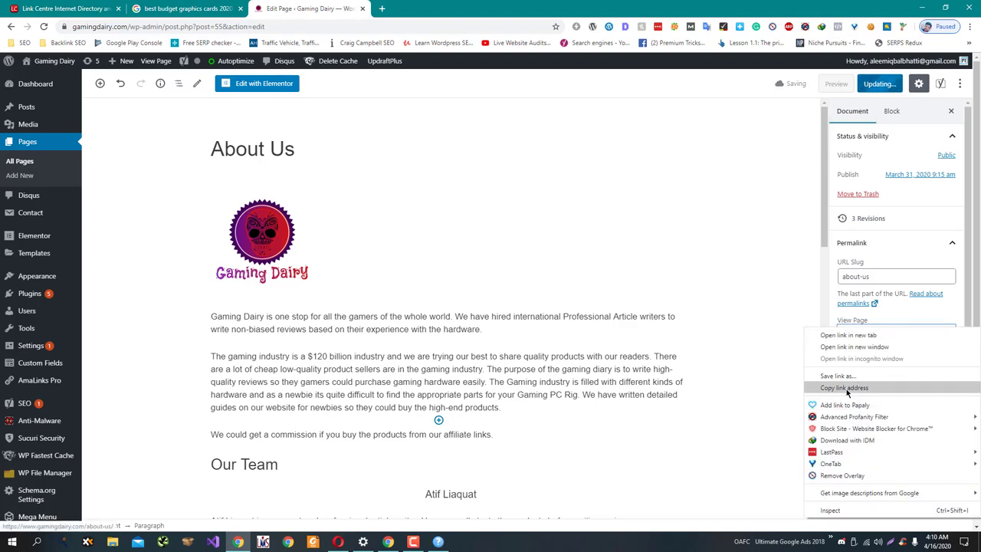
pyautogui.click(877, 387)
pyautogui.hotkey('alt', 'Tab')
pyautogui.click(400, 282)
pyautogui.hotkey('ctrl', 'v')
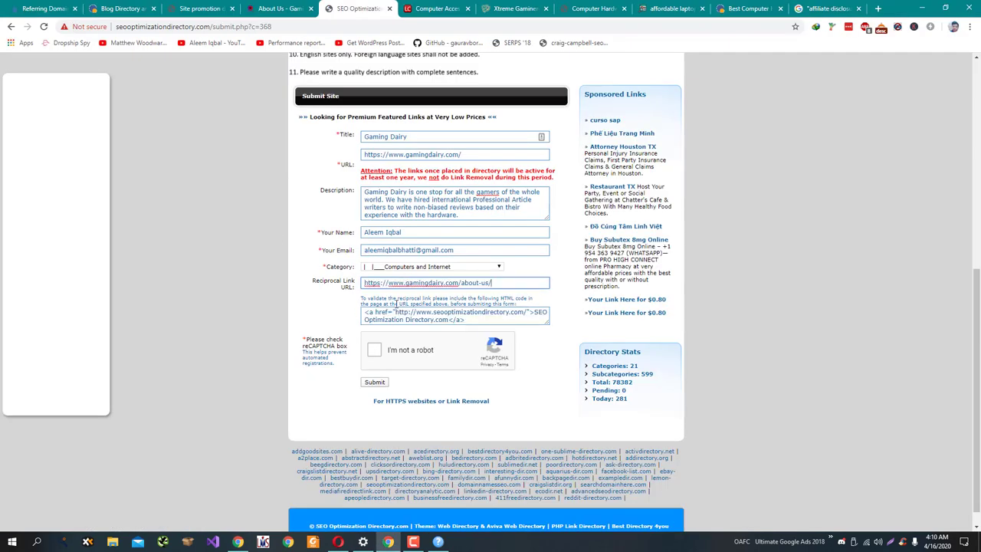
pyautogui.click(374, 350)
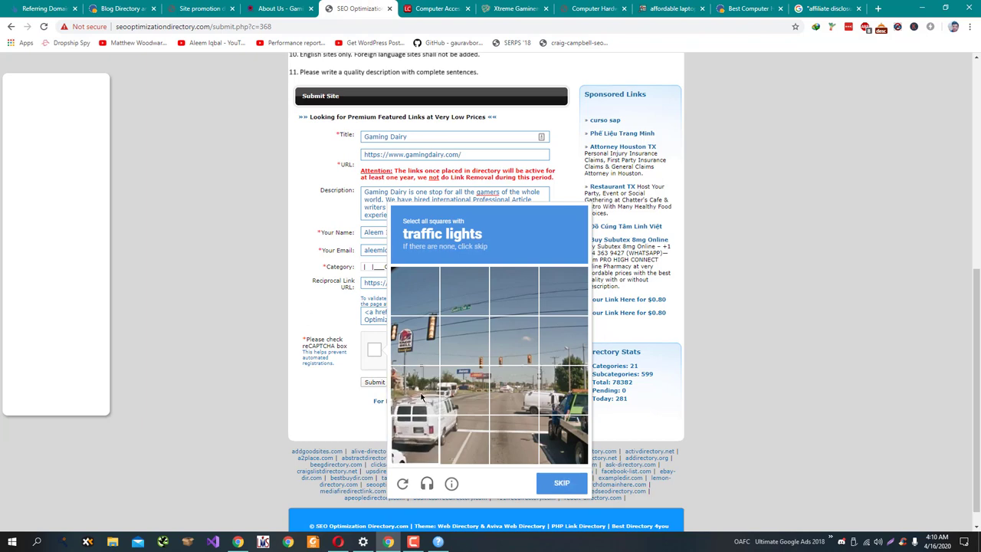
# Solve the reCAPTCHA image challenges, selecting the traffic light and bus tiles.
pyautogui.click(417, 341)
pyautogui.click(560, 483)
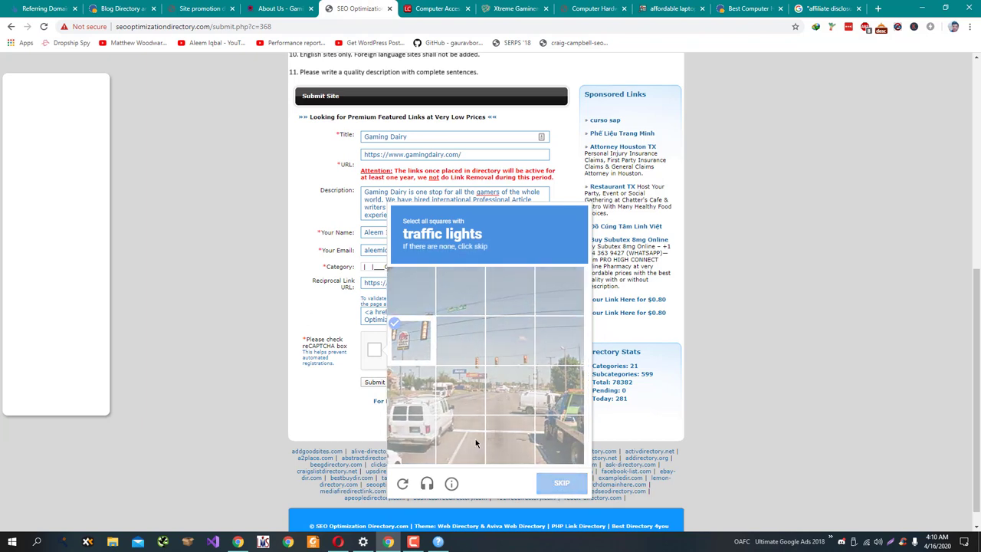
pyautogui.click(519, 297)
pyautogui.click(564, 292)
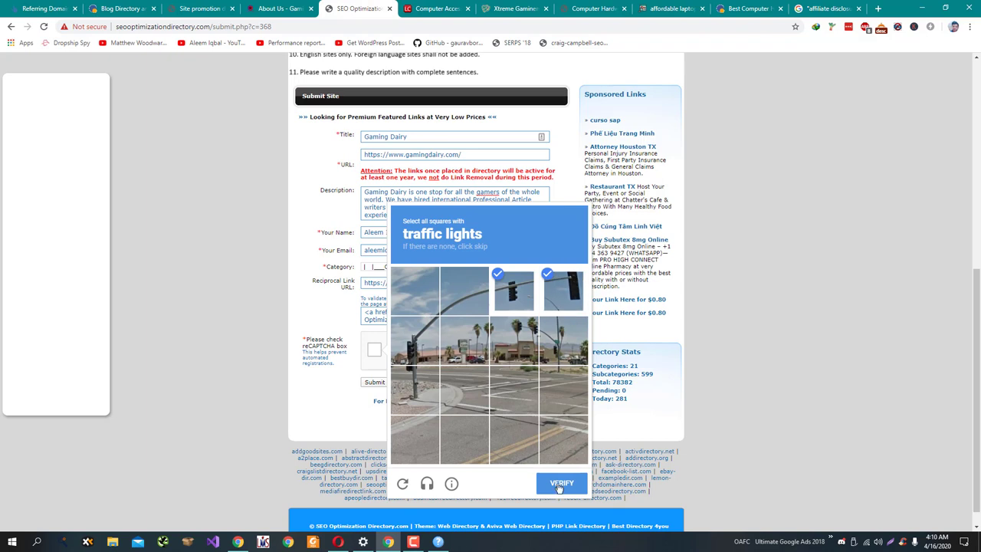
pyautogui.click(561, 483)
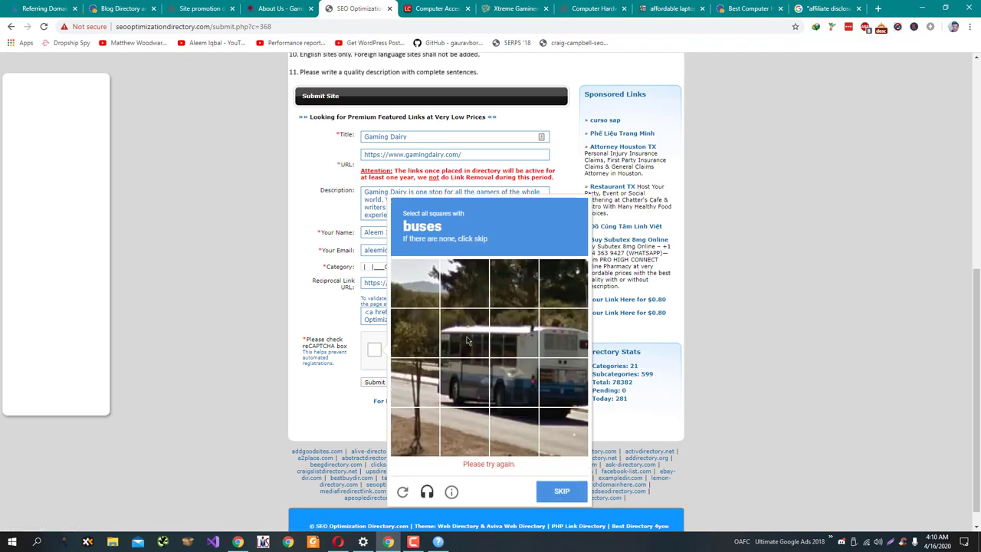
pyautogui.click(468, 341)
pyautogui.click(465, 391)
pyautogui.click(514, 391)
pyautogui.click(514, 341)
pyautogui.click(565, 341)
pyautogui.click(564, 391)
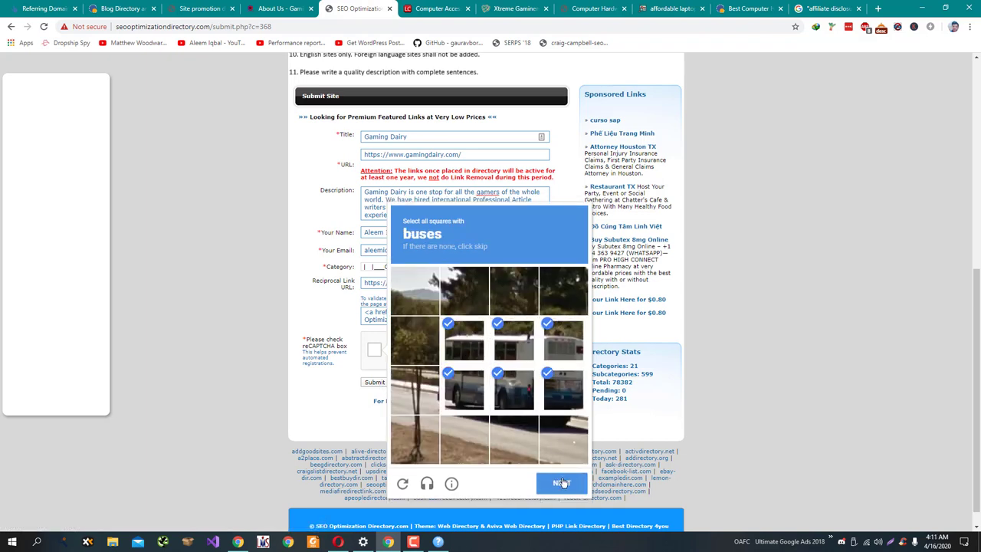
pyautogui.click(563, 483)
pyautogui.click(539, 308)
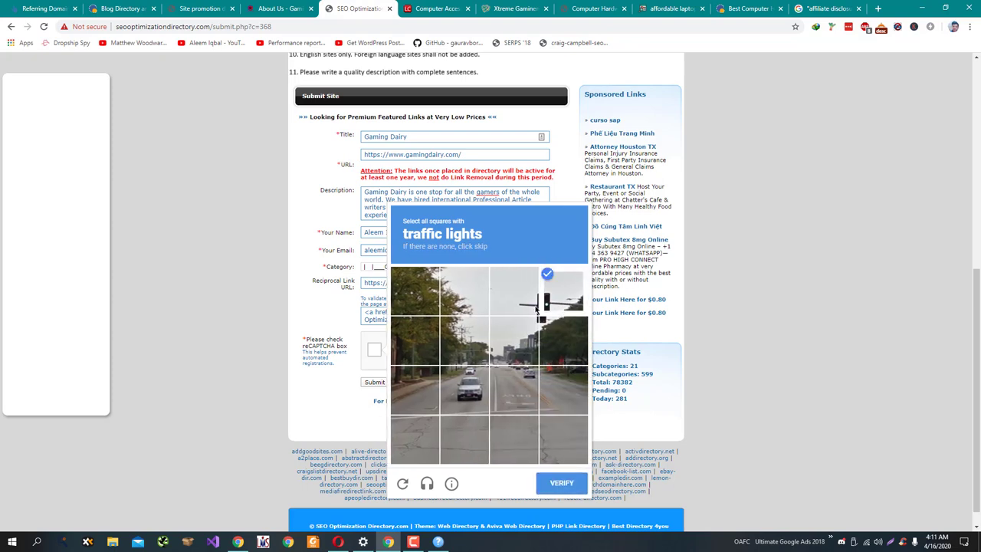
pyautogui.click(514, 291)
pyautogui.click(515, 341)
pyautogui.click(564, 341)
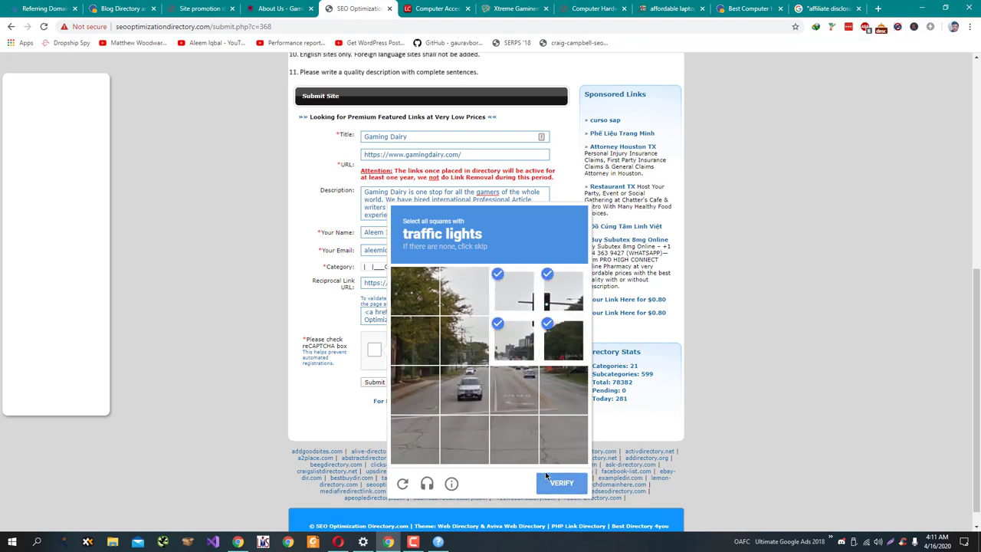
pyautogui.click(546, 477)
# Submit the Gaming Dairy listing and review the reloaded page.
pyautogui.click(374, 383)
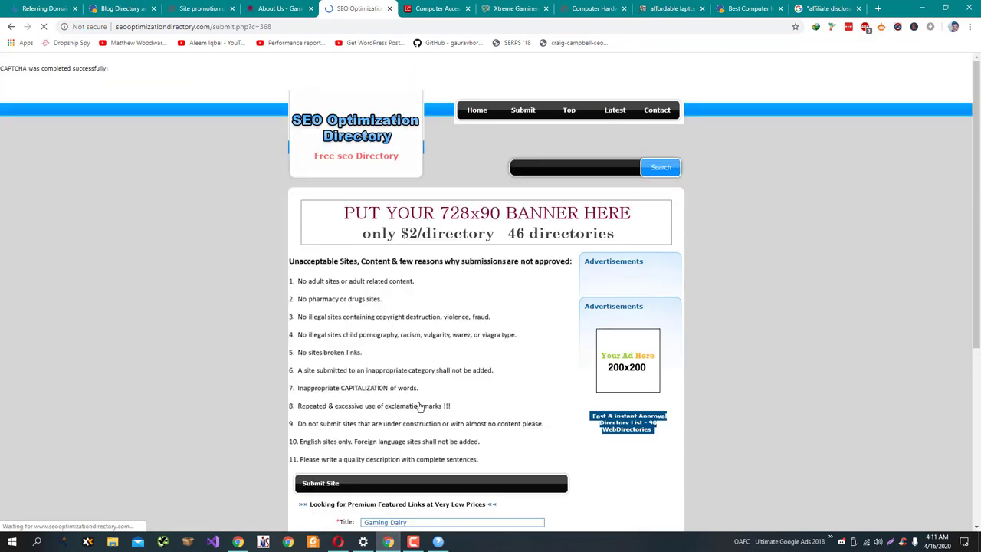
pyautogui.scroll(-3, 378, 358)
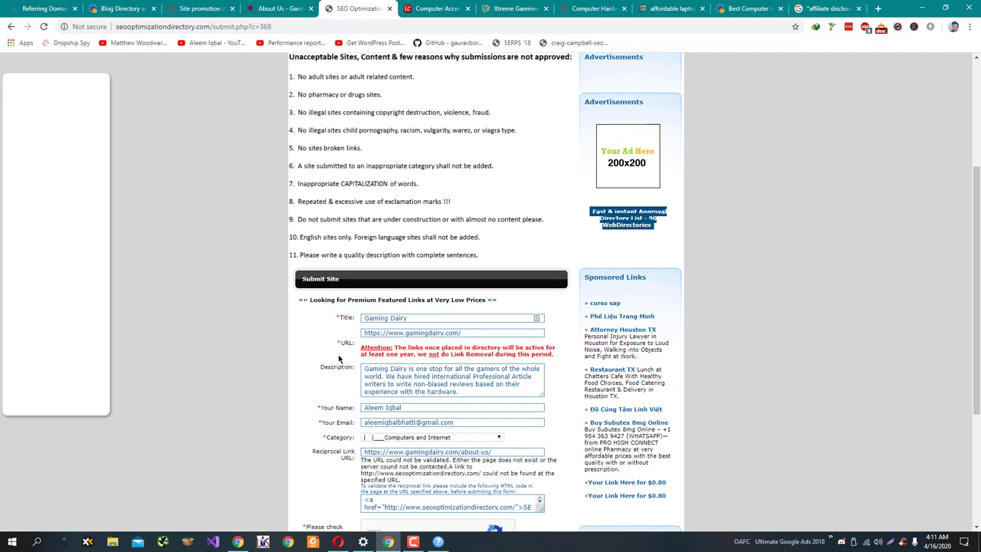
pyautogui.scroll(-2, 339, 358)
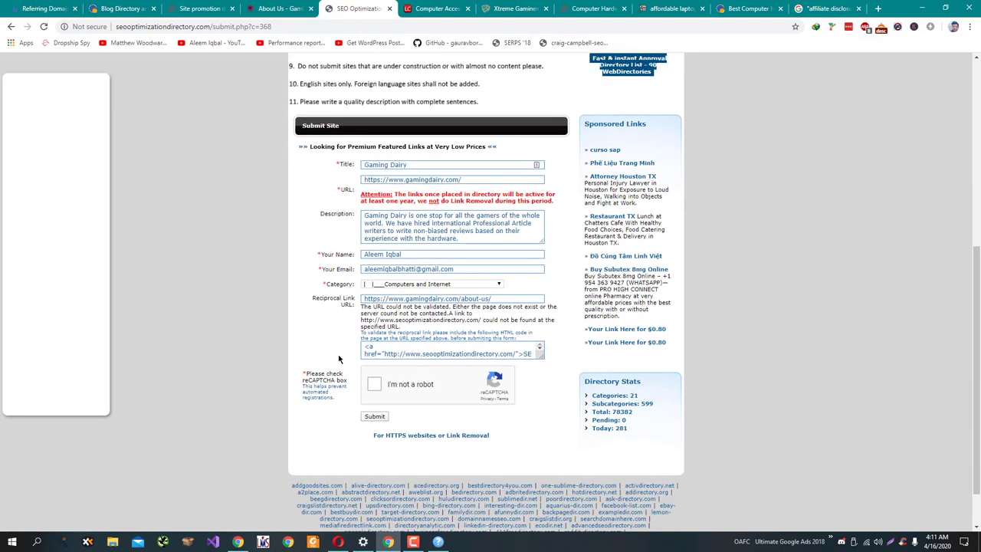
pyautogui.scroll(5, 339, 358)
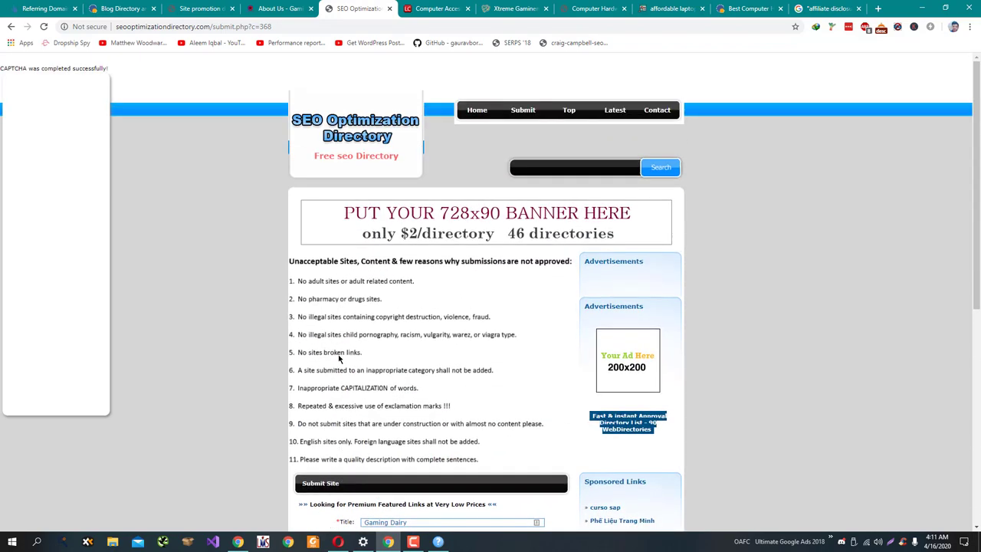
pyautogui.scroll(-1, 339, 358)
pyautogui.scroll(-5, 338, 358)
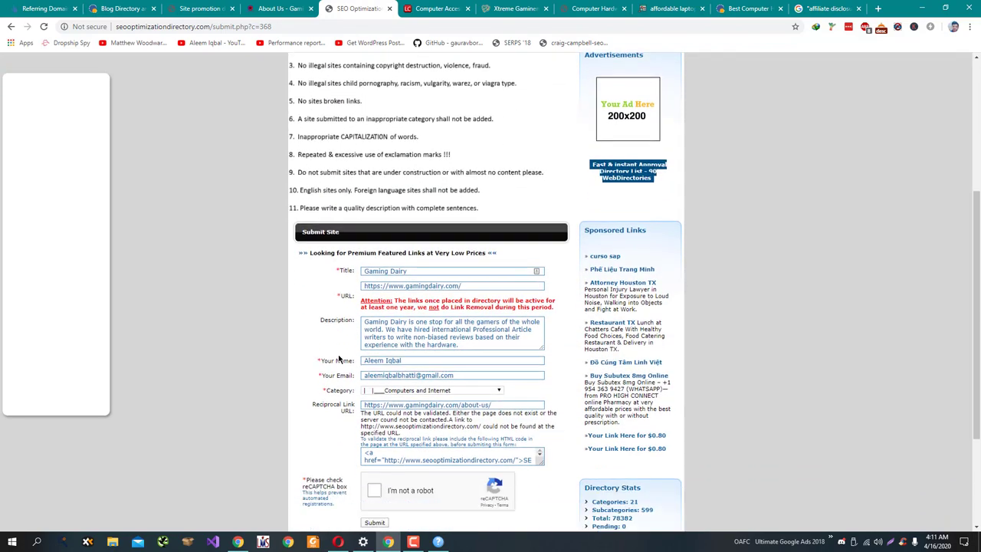
# Pass the anti-robot check again, resubmit the listing, and move to the next tab.
pyautogui.click(373, 329)
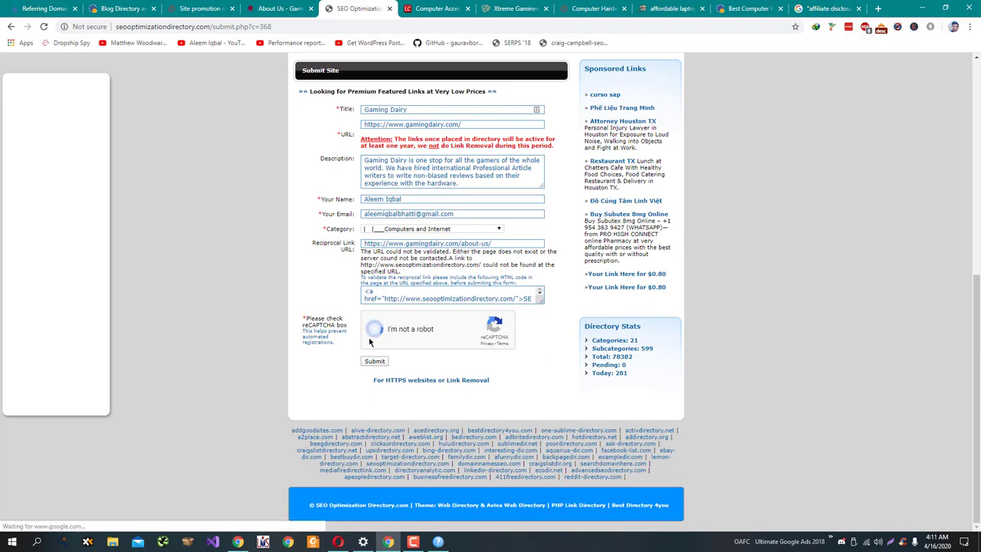
pyautogui.click(374, 361)
pyautogui.scroll(-2, 402, 398)
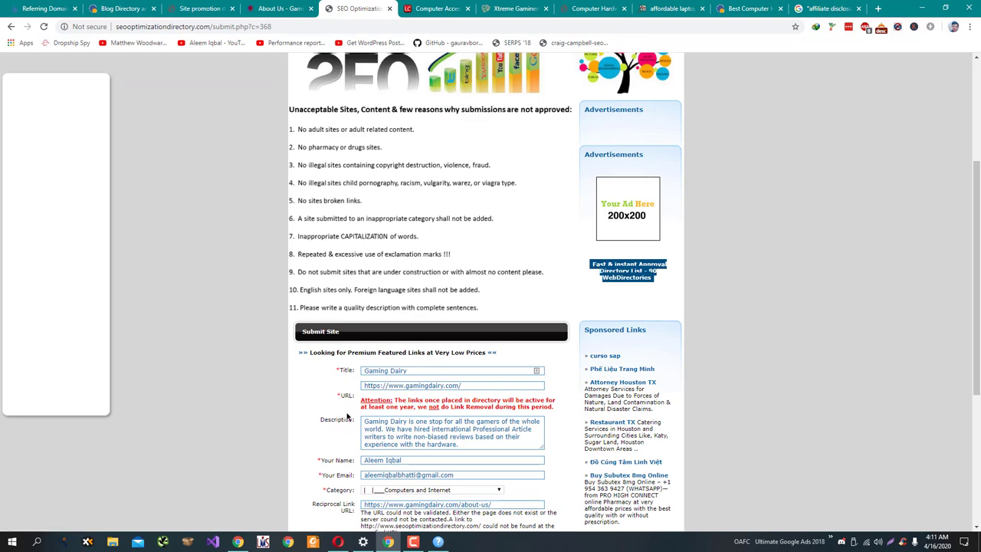
pyautogui.scroll(-2, 345, 416)
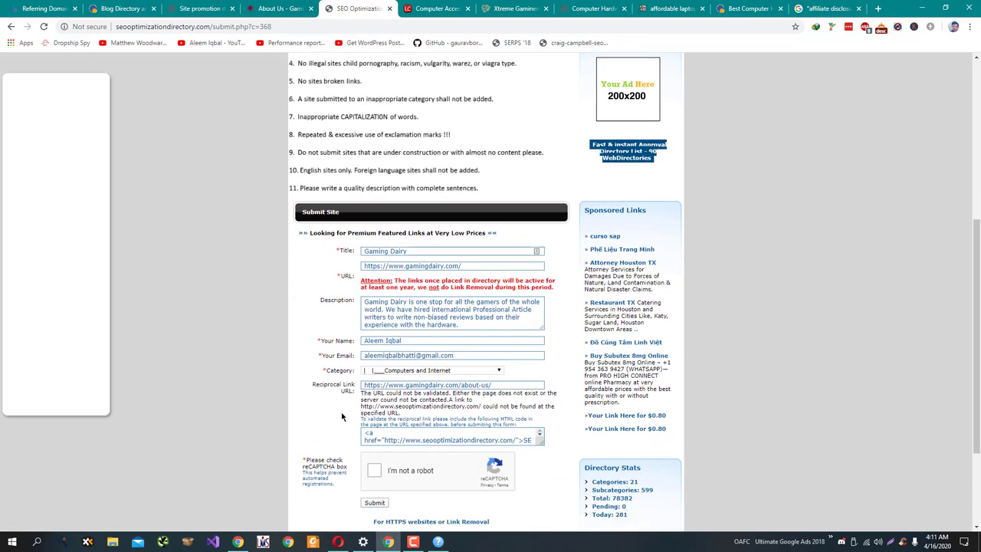
pyautogui.scroll(-1, 342, 416)
pyautogui.scroll(5, 340, 414)
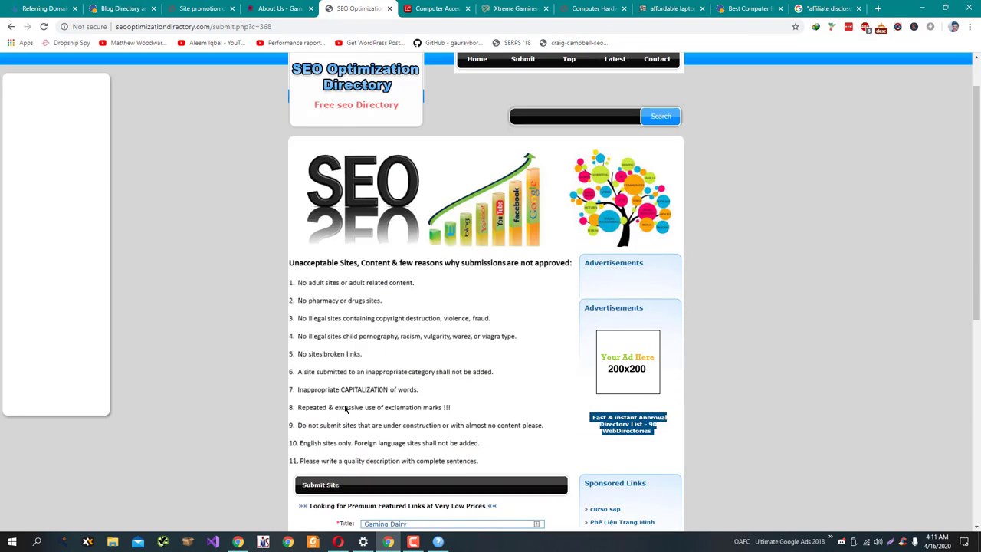
pyautogui.hotkey('ctrl', 'Tab')
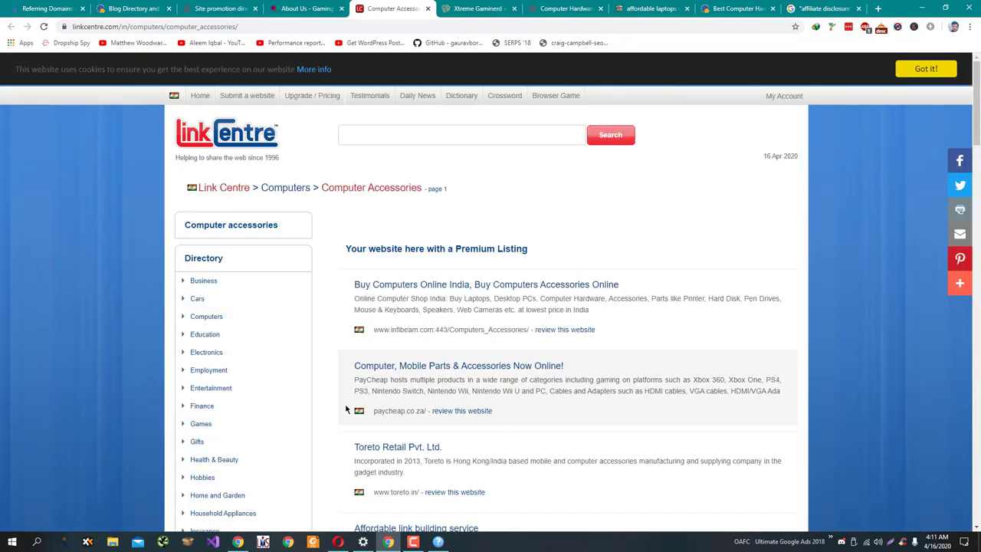
# Look over LinkCentre's paid website submission page, then leave that tab.
pyautogui.click(243, 102)
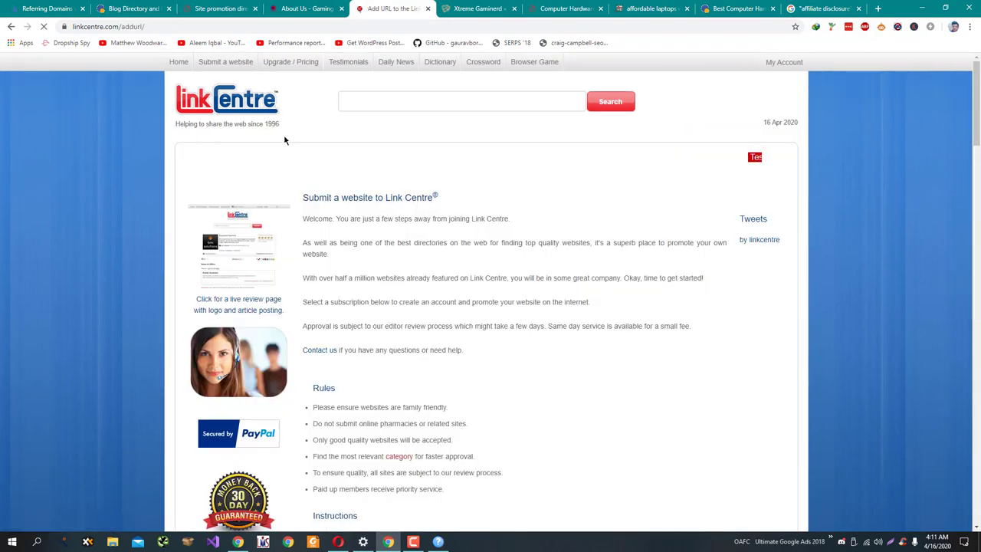
pyautogui.scroll(-4, 286, 174)
pyautogui.scroll(-4, 286, 174)
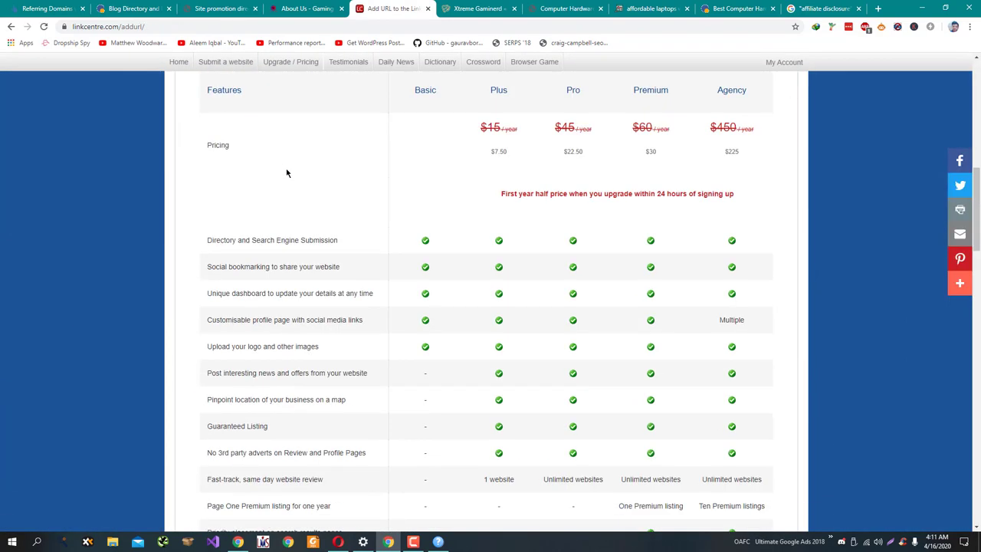
pyautogui.hotkey('ctrl', 'Tab')
# Dismiss AddUrl.nu's popup, review its free submission form, and close the tab.
pyautogui.click(538, 103)
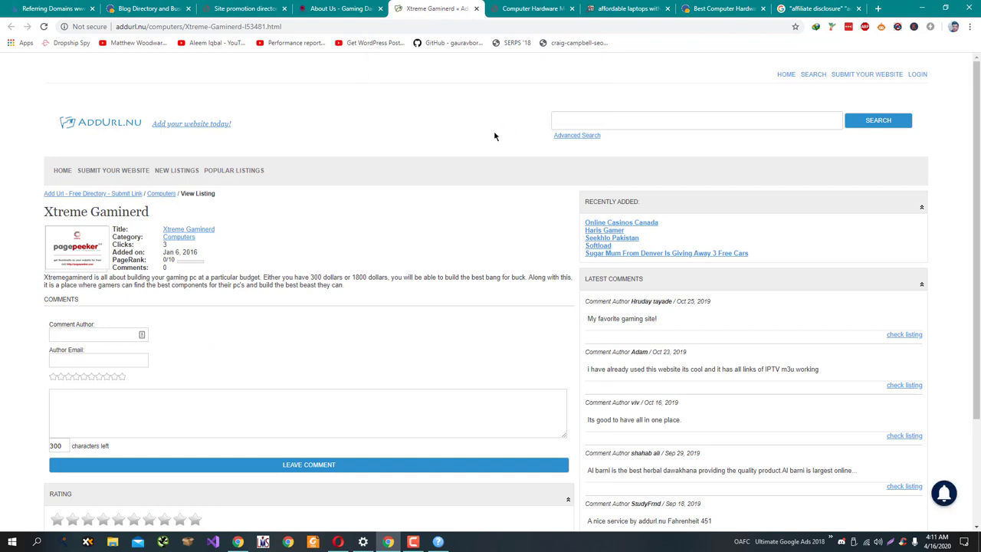
pyautogui.scroll(-3, 414, 169)
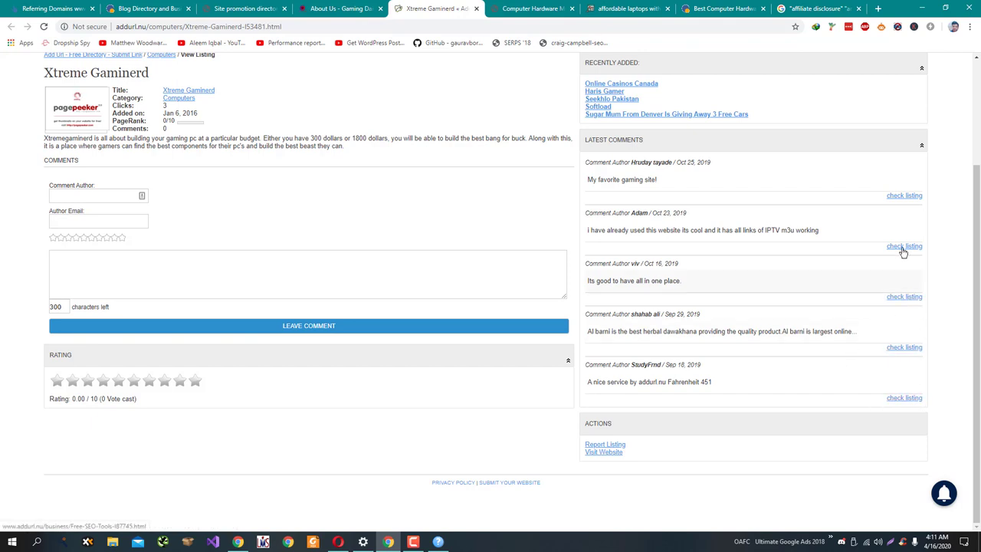
pyautogui.scroll(2, 567, 291)
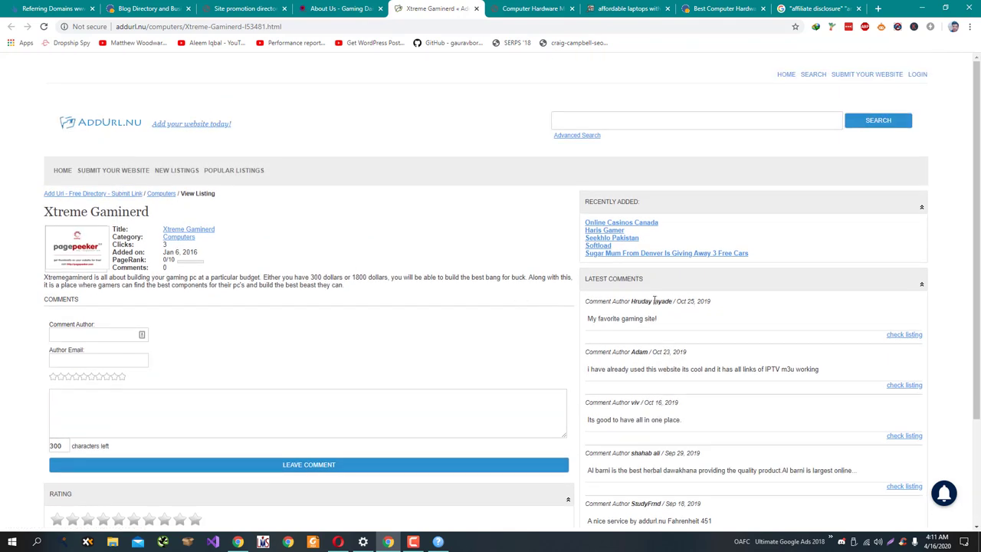
pyautogui.click(867, 74)
pyautogui.click(143, 27)
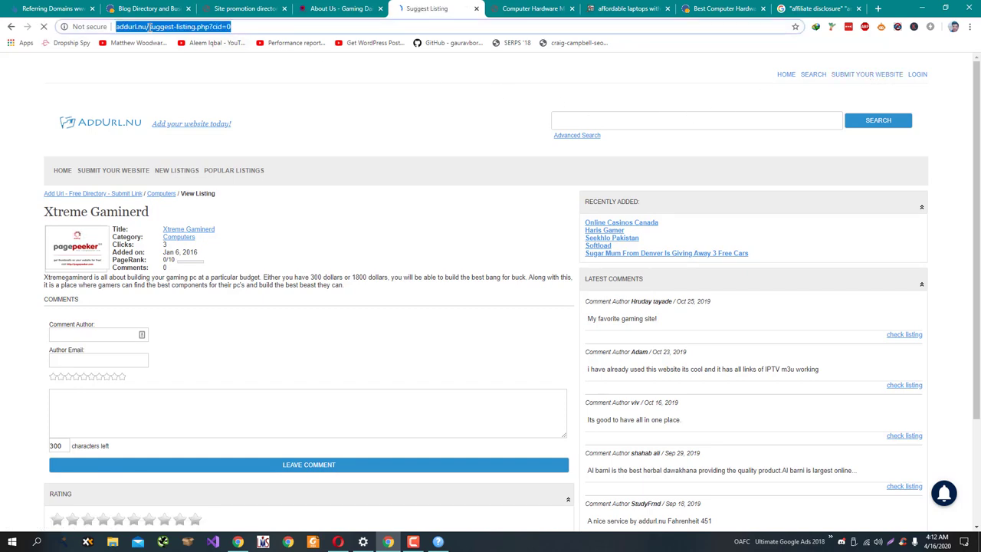
pyautogui.scroll(-1, 245, 139)
pyautogui.scroll(-8, 245, 138)
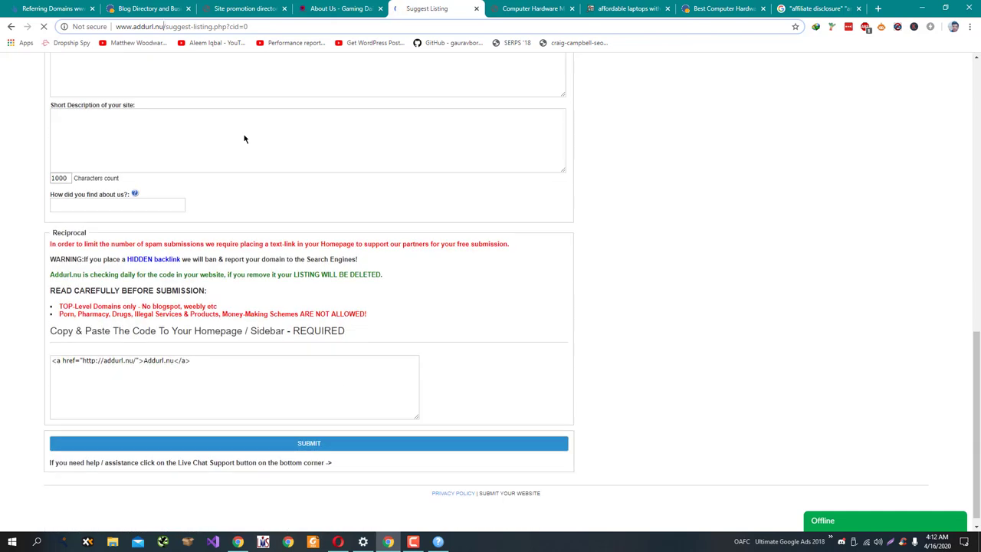
pyautogui.scroll(6, 243, 134)
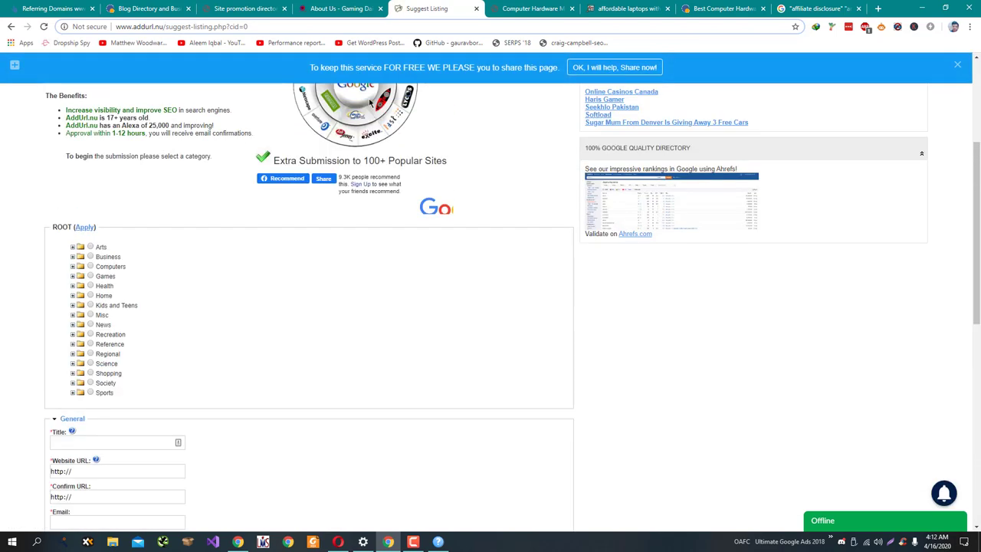
pyautogui.moveTo(175, 29); pyautogui.dragTo(40, 27)
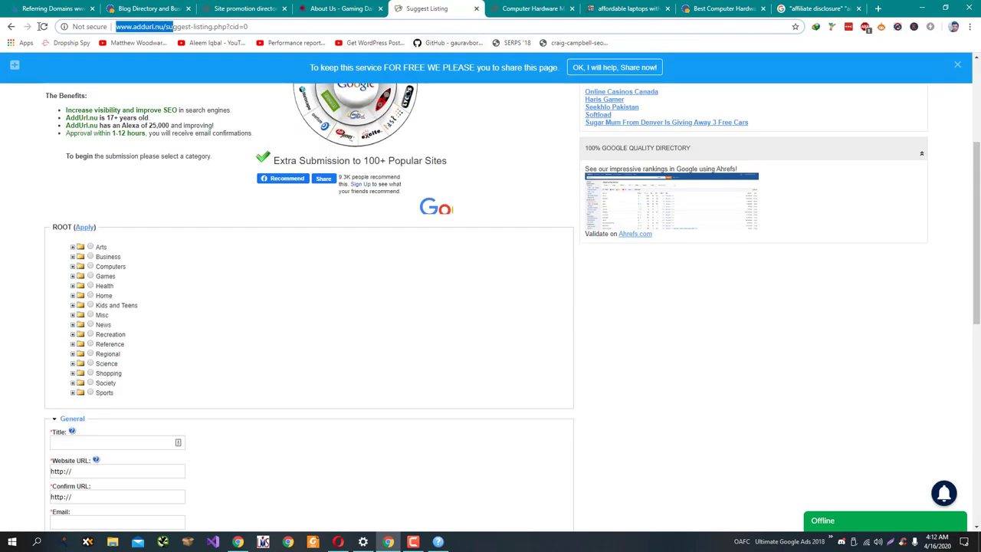
pyautogui.click(477, 8)
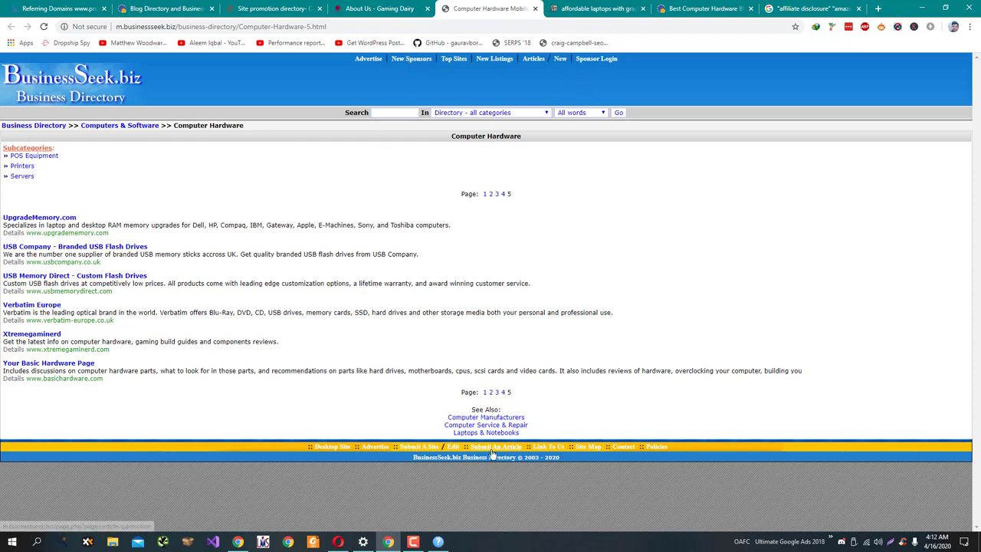
# Go to BusinessSeek.biz's Add URL options and choose the free Standard Submission.
pyautogui.click(412, 451)
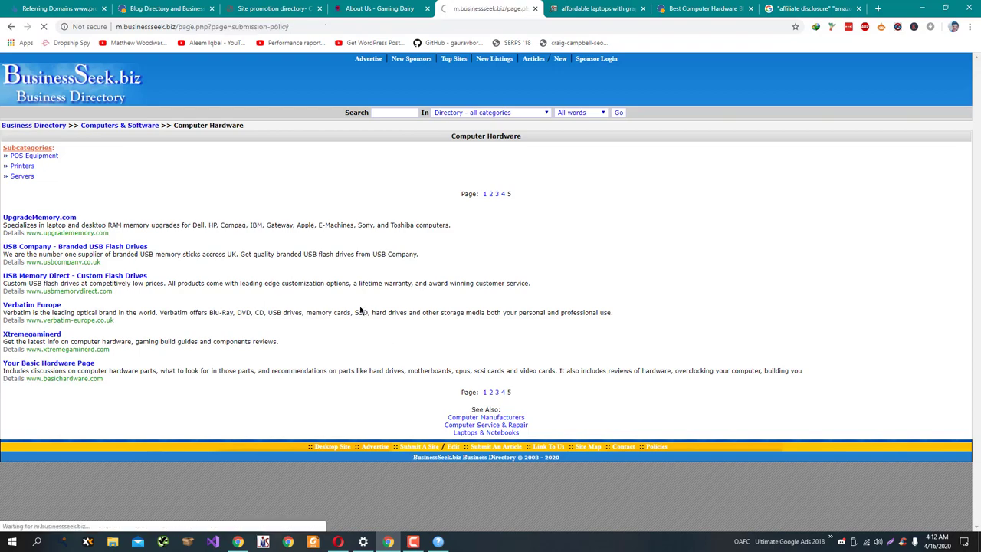
pyautogui.scroll(-2, 264, 227)
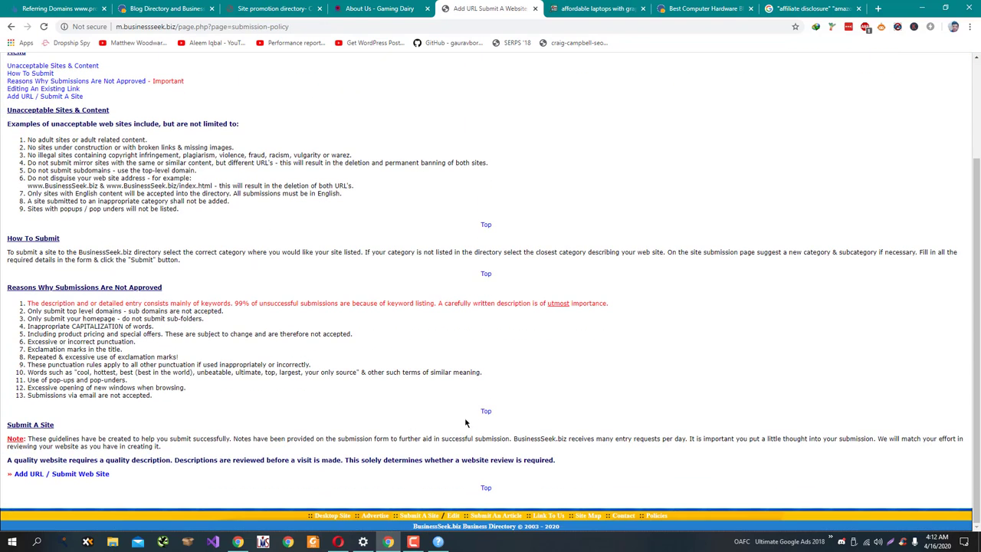
pyautogui.click(98, 474)
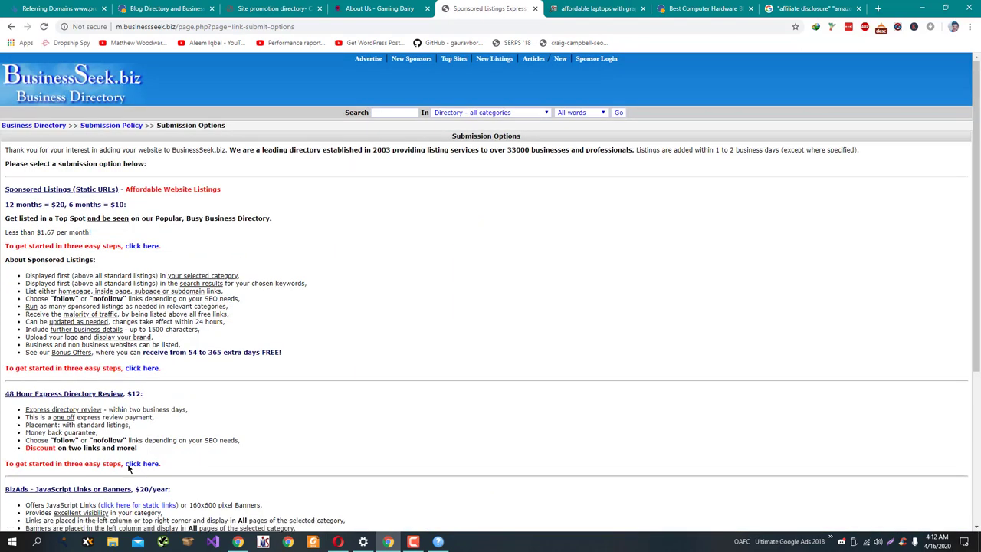
pyautogui.scroll(-7, 128, 469)
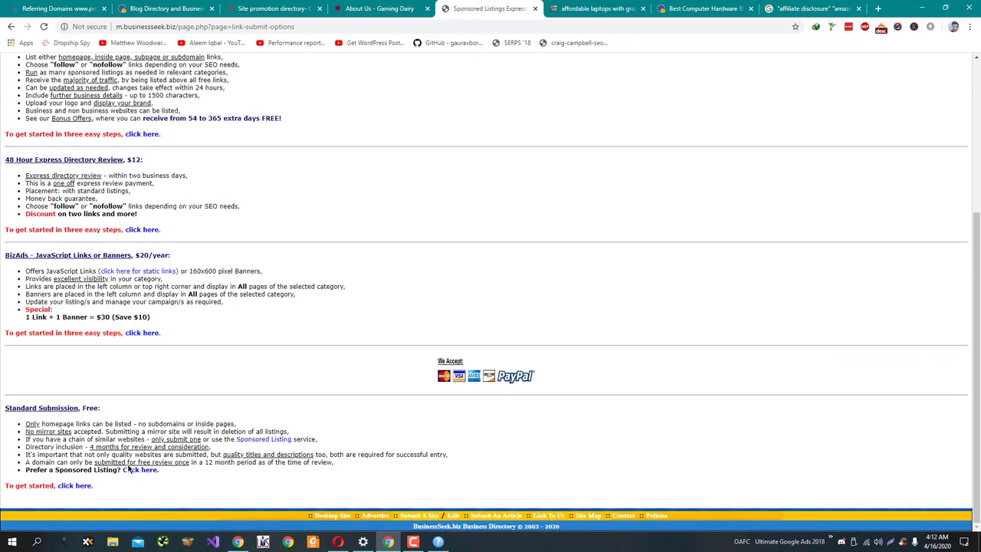
pyautogui.click(76, 486)
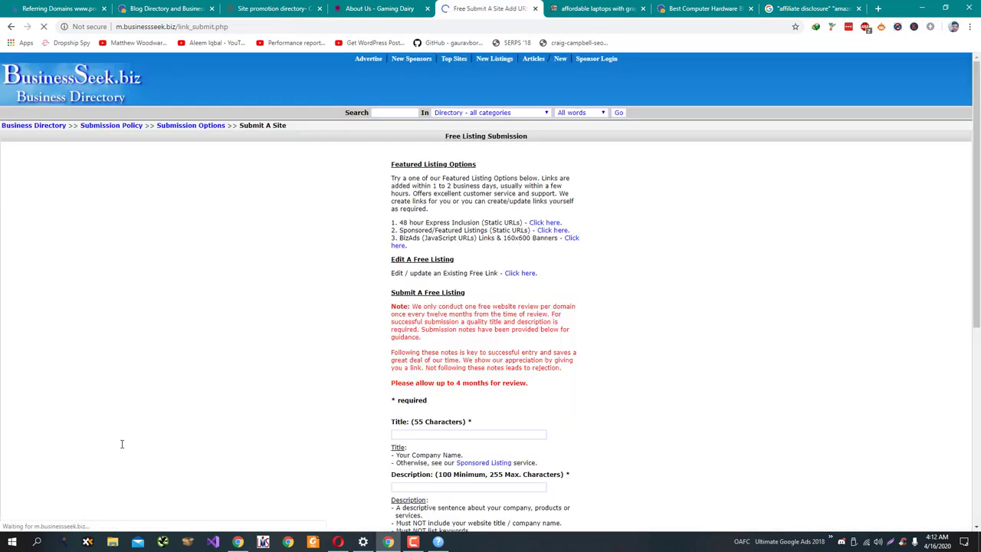
pyautogui.scroll(-3, 121, 444)
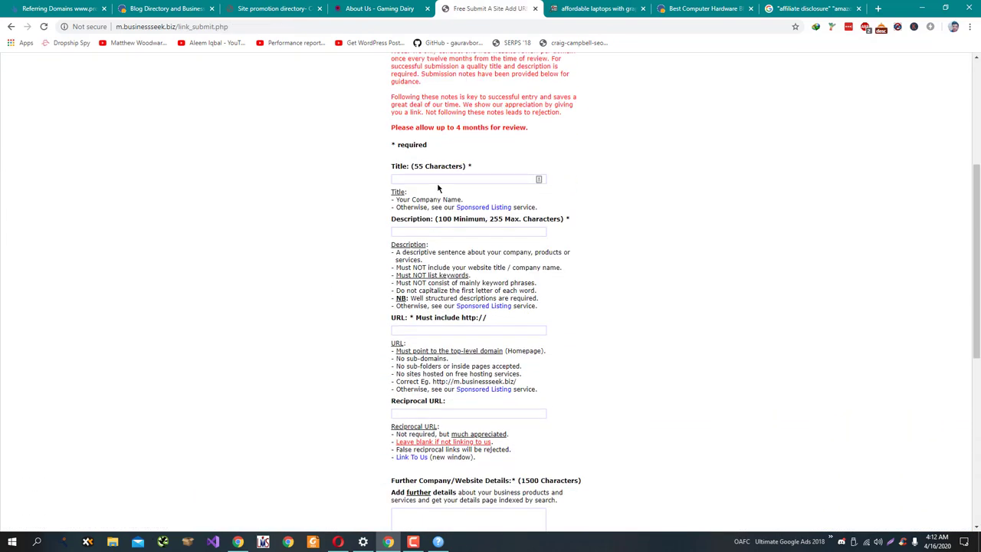
# Enter Gaming Dairy as the listing title.
pyautogui.click(433, 179)
pyautogui.write('Gaming Dairy')
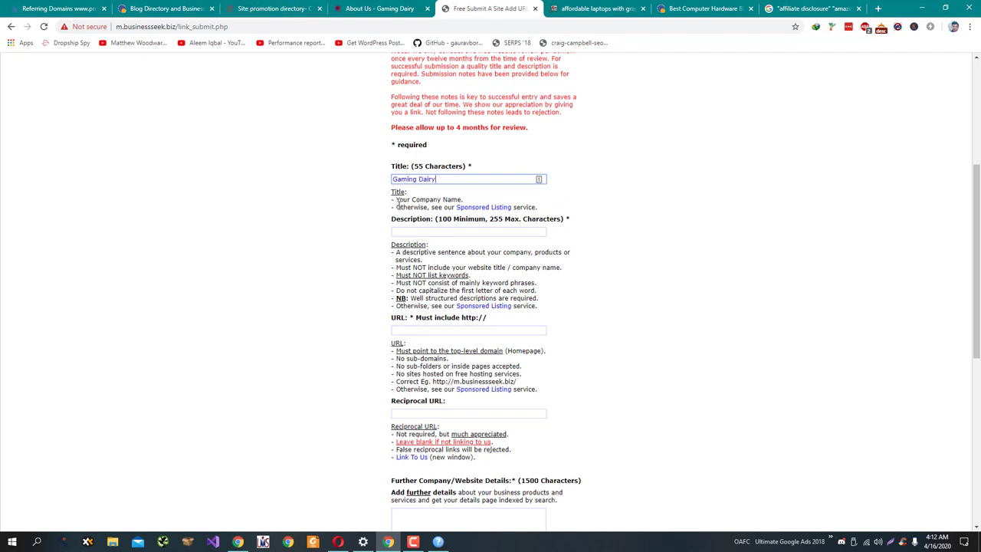
pyautogui.press('Tab')
pyautogui.press('Tab')
pyautogui.click(171, 7)
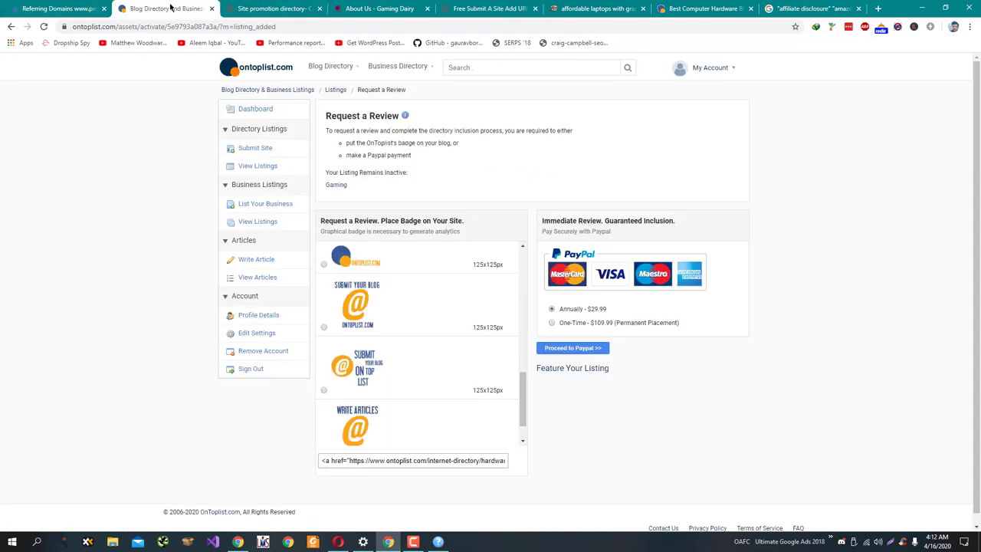
pyautogui.click(253, 8)
pyautogui.click(357, 7)
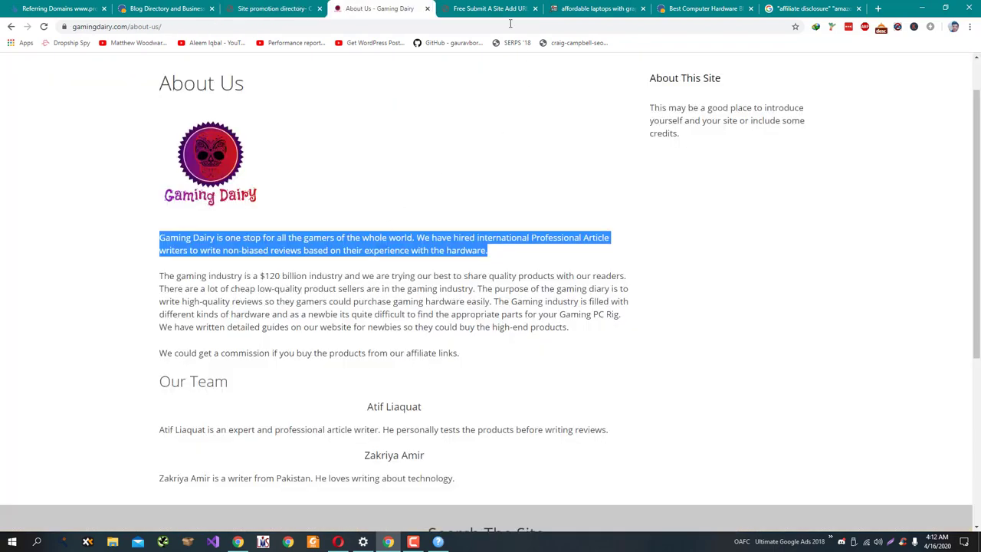
pyautogui.click(494, 9)
# Paste the About Us page's opening sentence into the Description field.
pyautogui.click(400, 4)
pyautogui.click(416, 248)
pyautogui.moveTo(414, 239); pyautogui.dragTo(141, 232)
pyautogui.hotkey('ctrl', 'c')
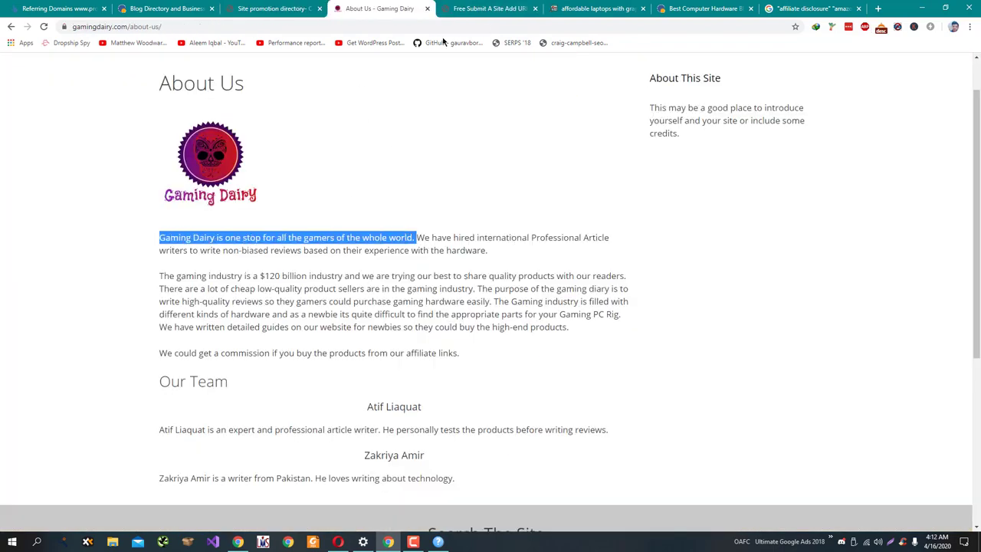
pyautogui.click(498, 8)
pyautogui.hotkey('ctrl', 'v')
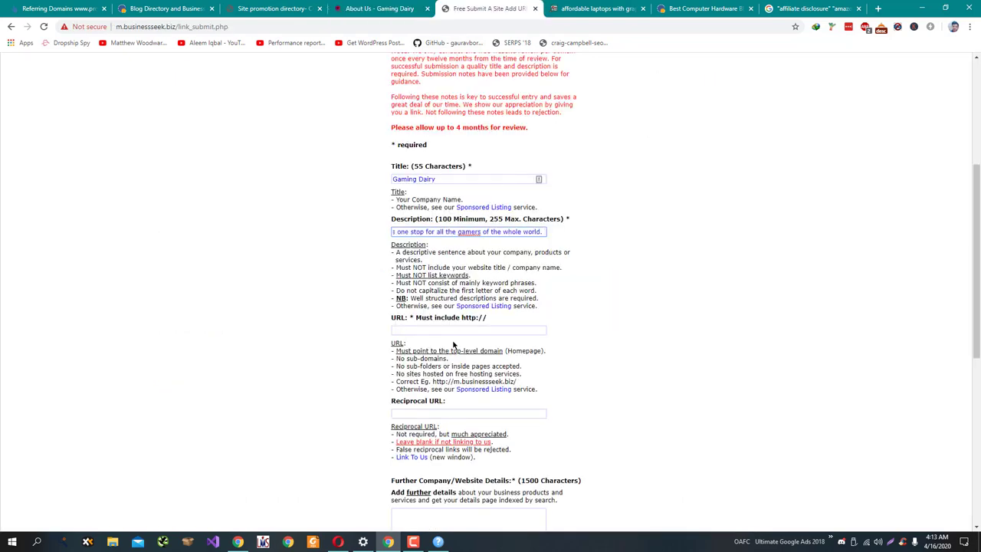
pyautogui.click(439, 330)
pyautogui.click(382, 8)
pyautogui.click(190, 26)
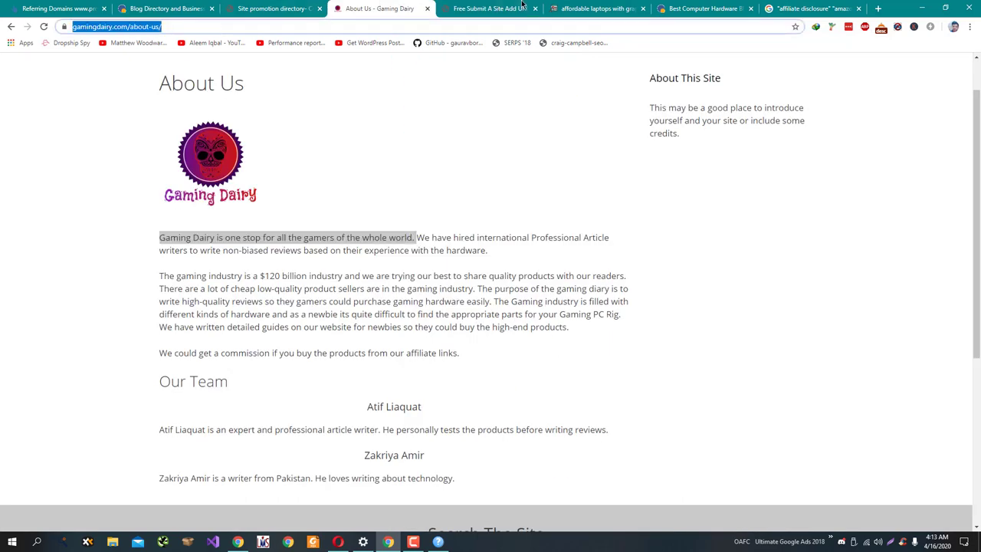
pyautogui.hotkey('ctrl', 'c')
pyautogui.click(499, 8)
pyautogui.hotkey('ctrl', 'v')
pyautogui.moveTo(488, 330); pyautogui.dragTo(522, 330)
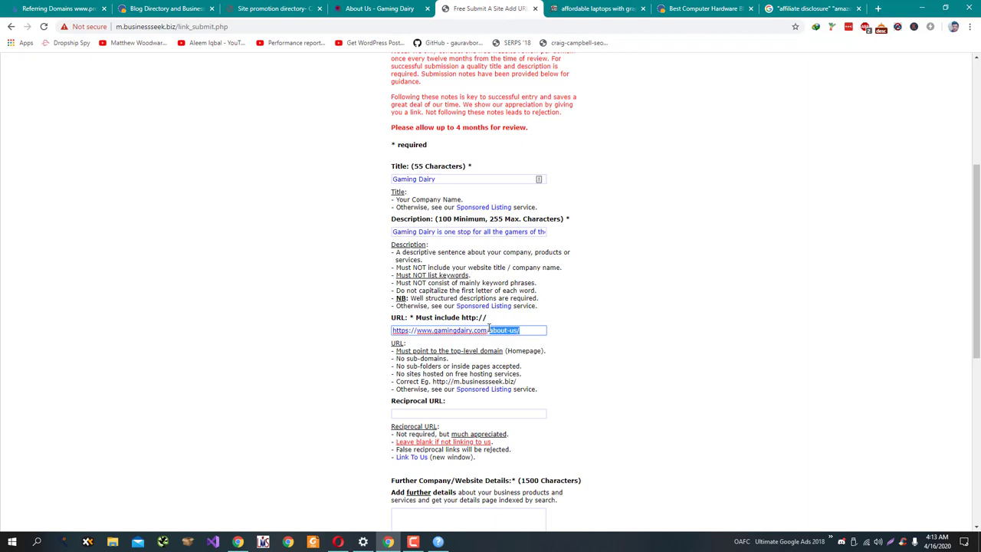
pyautogui.press('BackSpace')
pyautogui.scroll(-2, 356, 398)
pyautogui.scroll(-2, 357, 399)
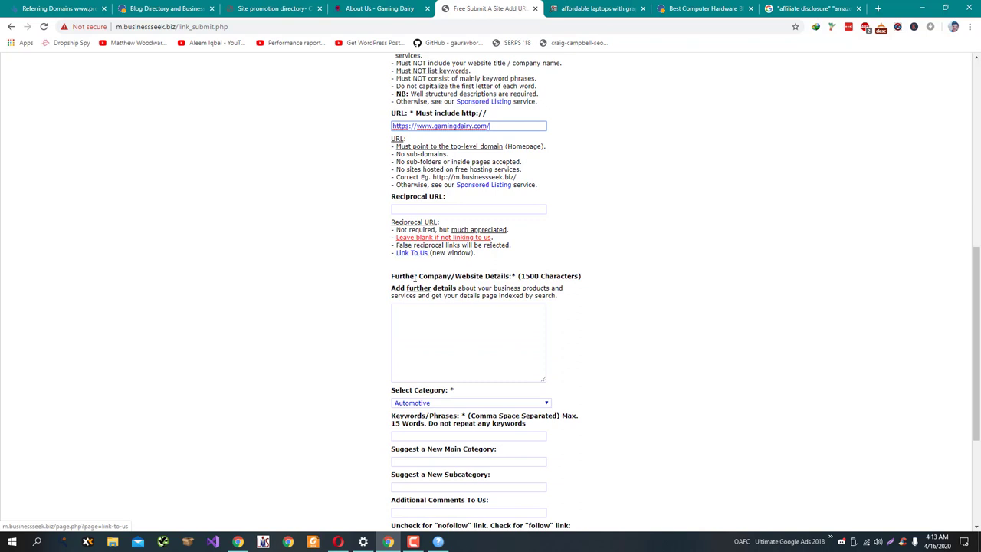
pyautogui.scroll(-1, 410, 314)
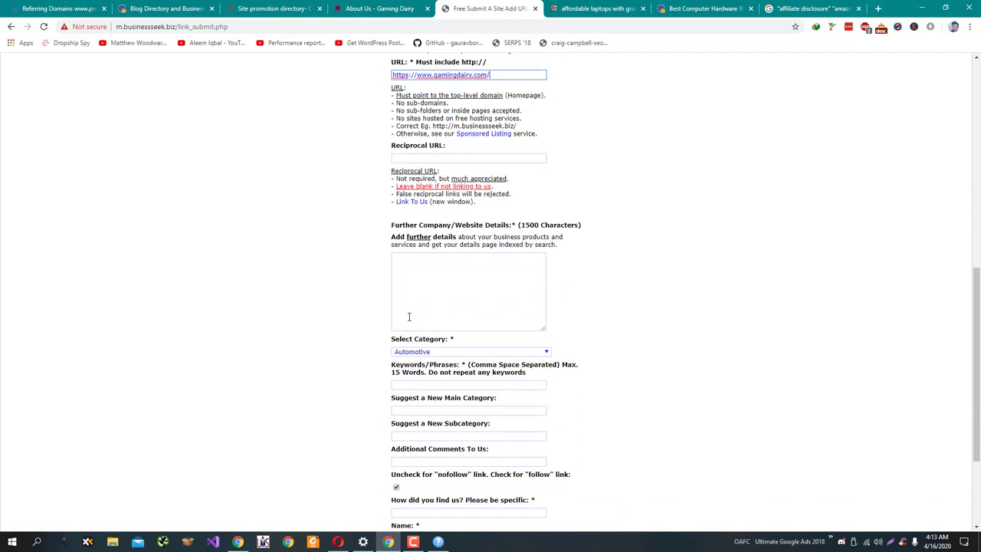
pyautogui.scroll(1, 424, 233)
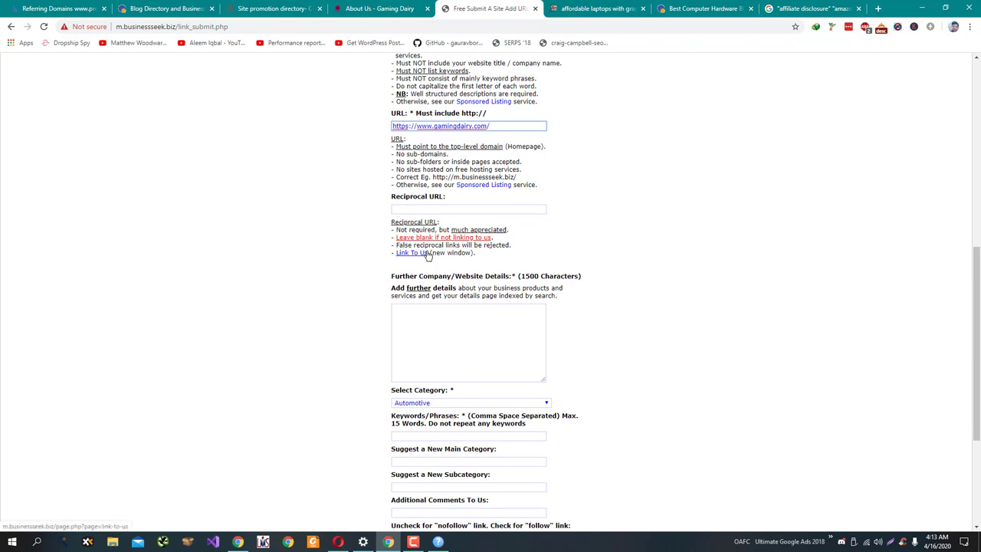
# Paste the Link To Us link below the Our Partners links and update the About Us page.
pyautogui.moveTo(430, 256); pyautogui.dragTo(396, 253)
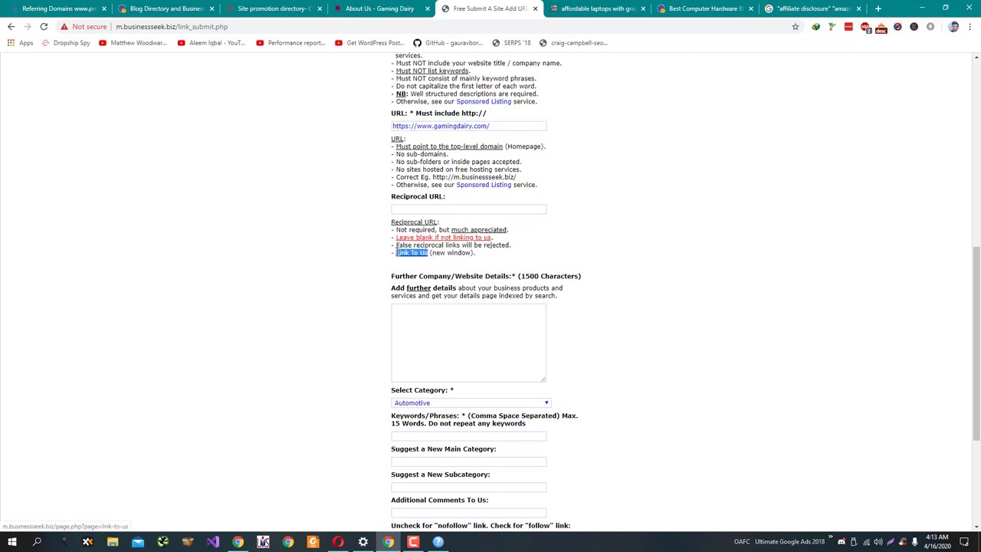
pyautogui.hotkey('alt', 'Tab')
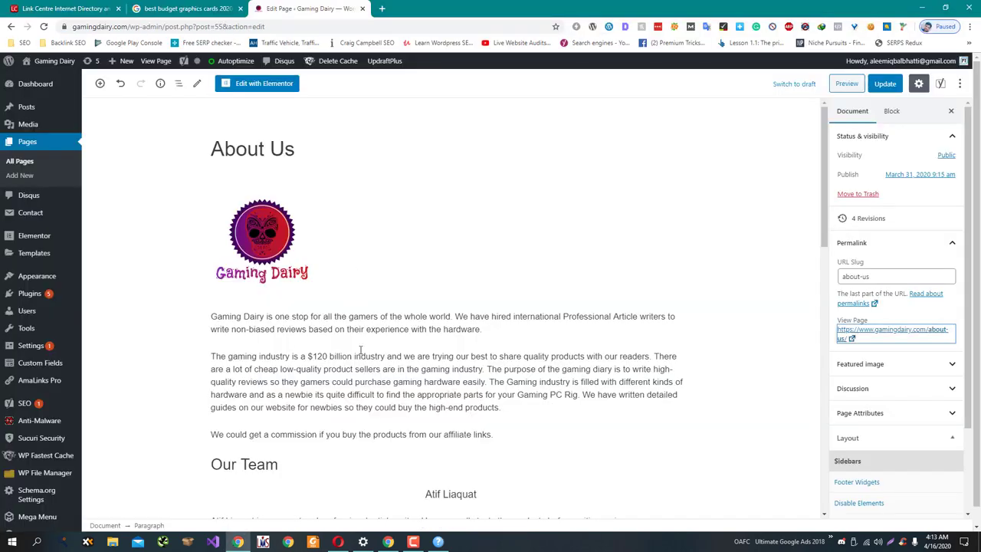
pyautogui.scroll(-3, 368, 381)
pyautogui.click(358, 306)
pyautogui.press('Return')
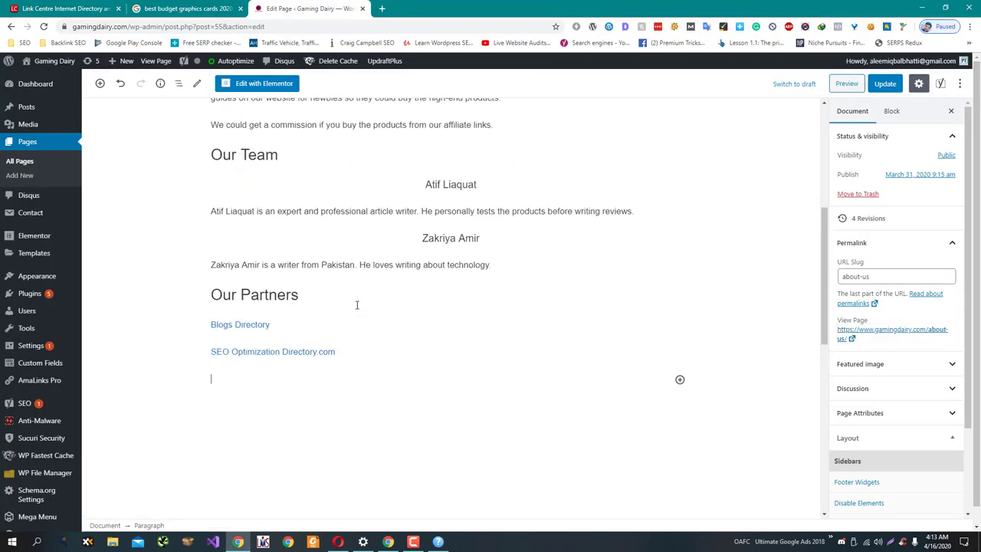
pyautogui.hotkey('ctrl', 'v')
pyautogui.click(881, 84)
# Focus BusinessSeek's Reciprocal URL field, then bring up options for the About Us page link.
pyautogui.hotkey('alt', 'Tab')
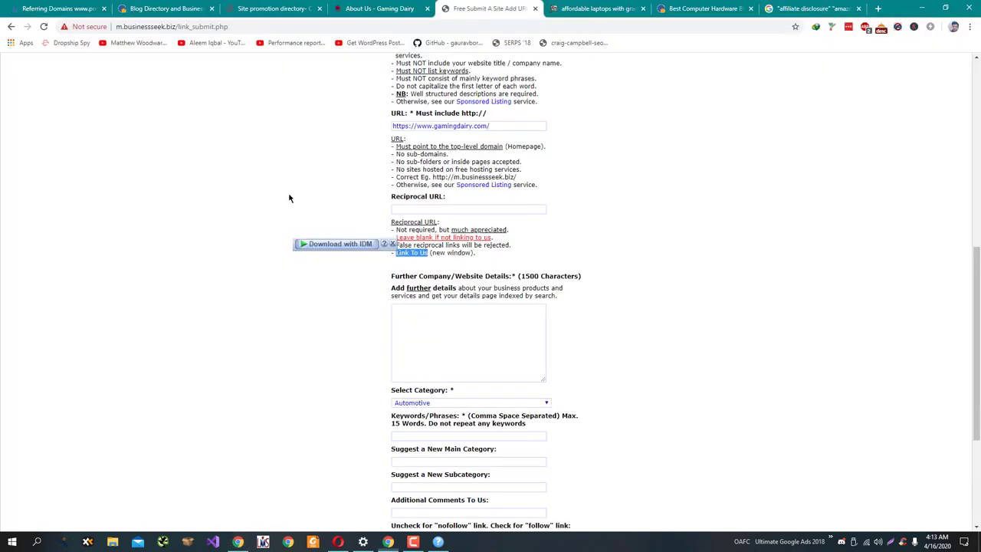
pyautogui.scroll(-1, 400, 311)
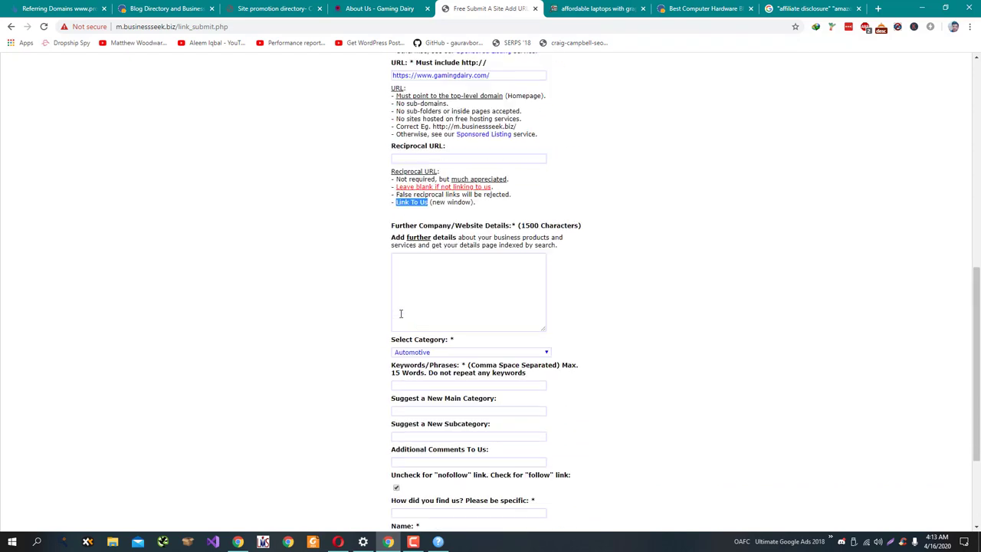
pyautogui.scroll(3, 400, 311)
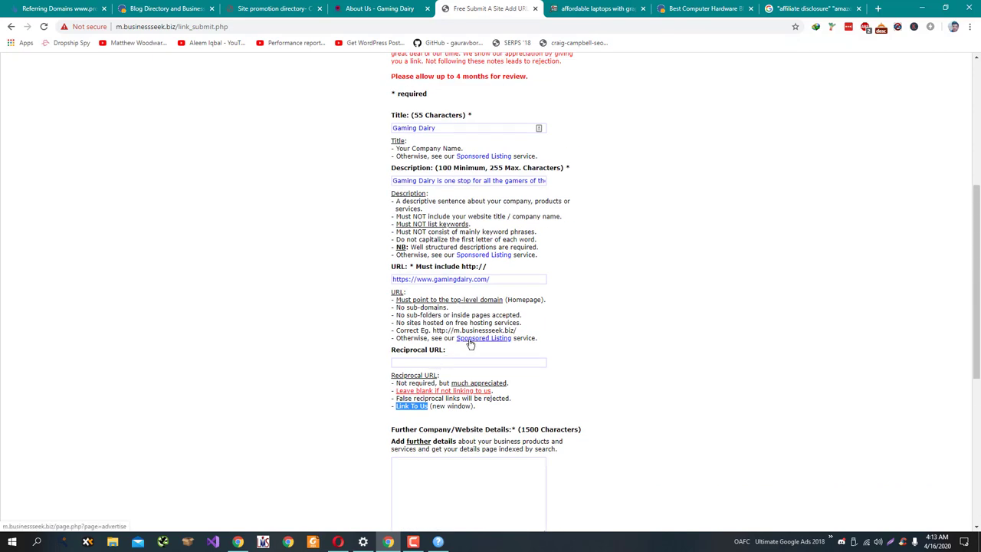
pyautogui.click(467, 362)
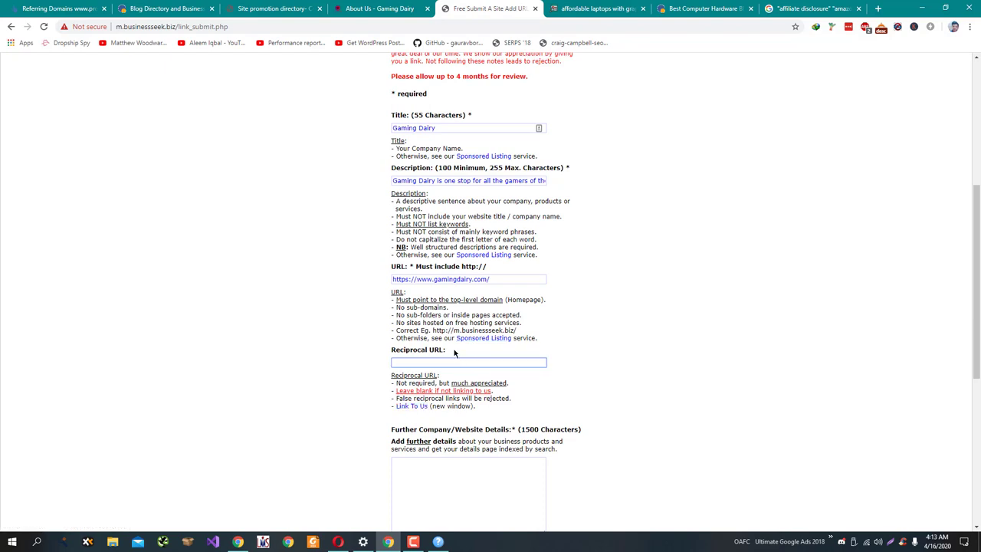
pyautogui.hotkey('alt', 'Tab')
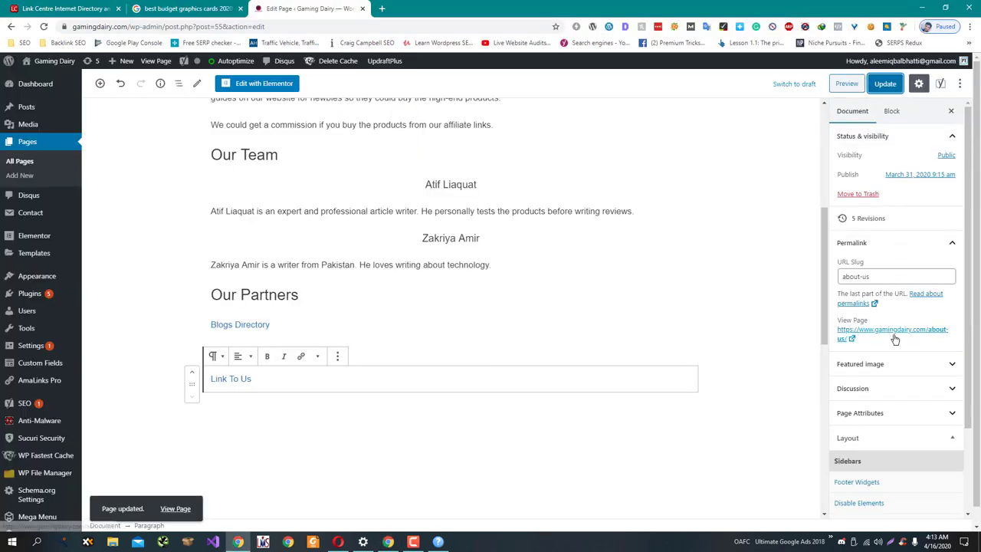
pyautogui.rightClick(887, 335)
# Paste the About Us page address into the Reciprocal URL field.
pyautogui.click(844, 389)
pyautogui.hotkey('alt', 'Tab')
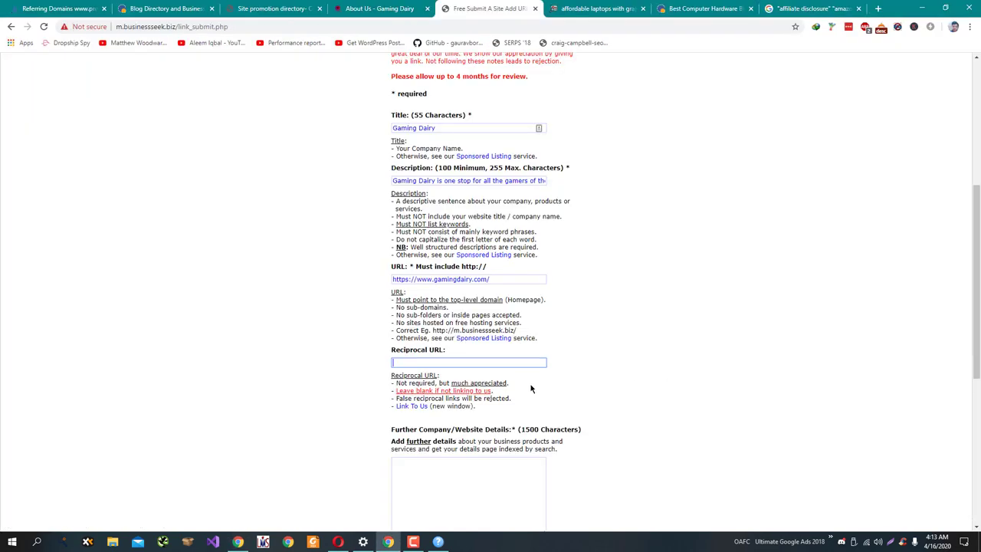
pyautogui.hotkey('ctrl', 'v')
pyautogui.scroll(-3, 433, 430)
# Copy the About Us first paragraph into the Further Company/Website Details box.
pyautogui.click(475, 320)
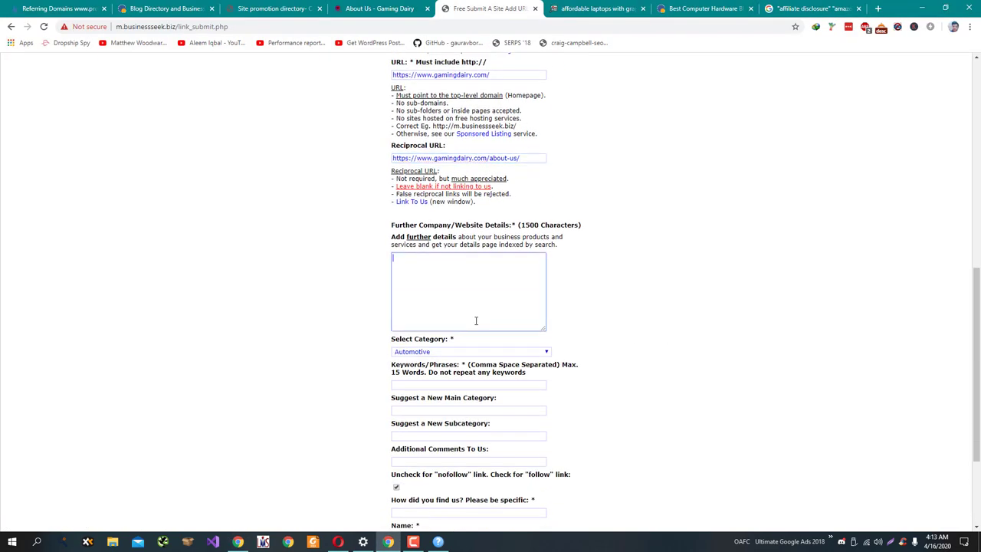
pyautogui.click(342, 8)
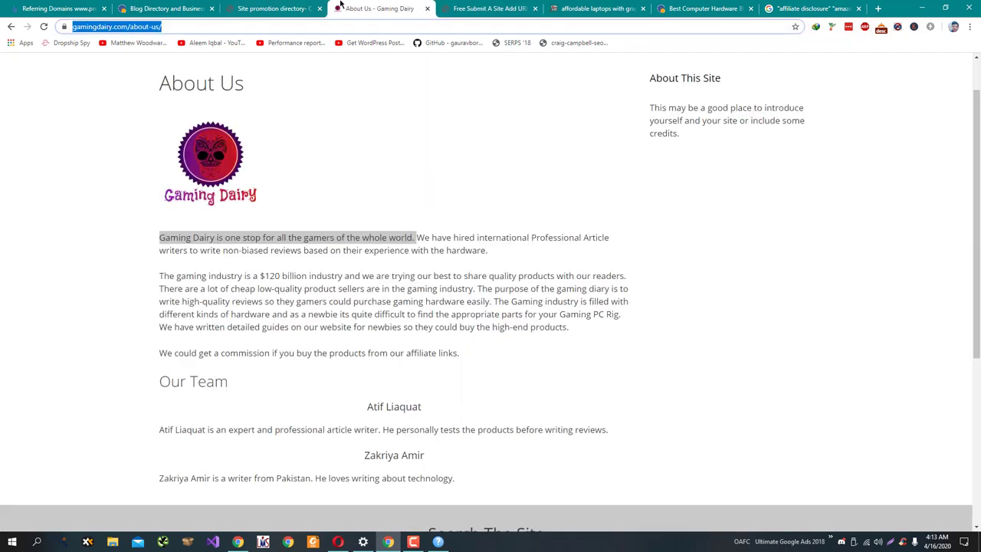
pyautogui.click(536, 251)
pyautogui.moveTo(537, 252); pyautogui.dragTo(156, 239)
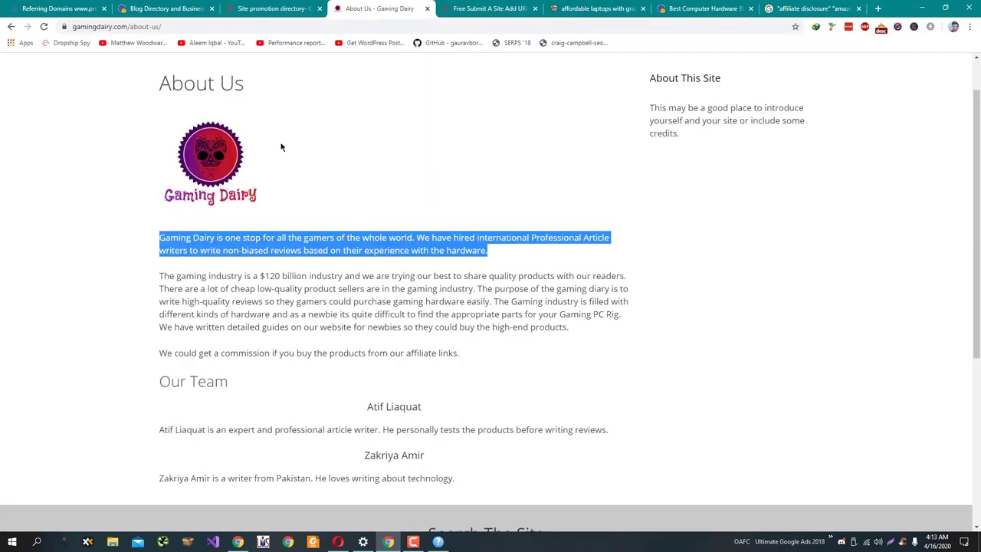
pyautogui.hotkey('ctrl', 'c')
pyautogui.hotkey('alt', 'Tab')
pyautogui.hotkey('ctrl', 'v')
pyautogui.click(440, 352)
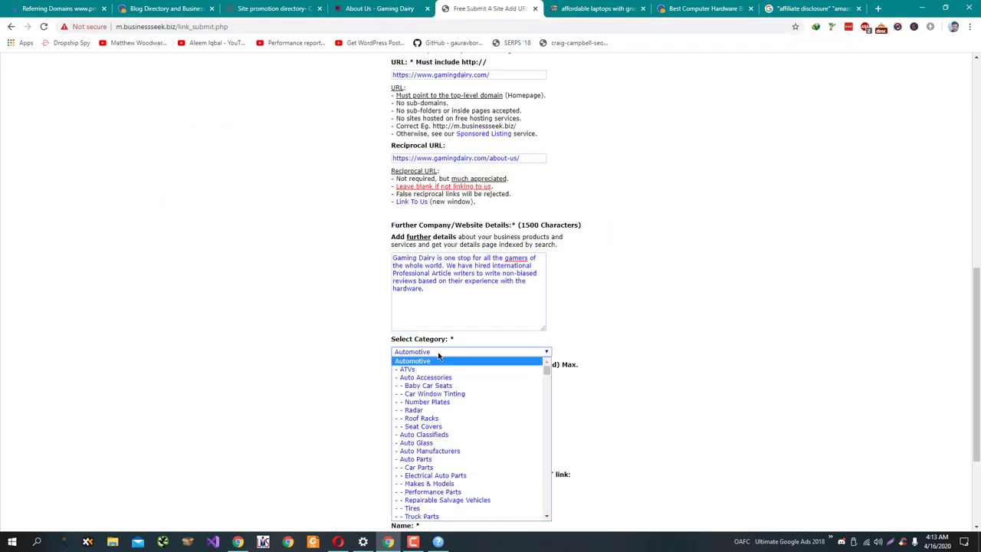
# Pick Computers & Software in the Select Category list in place of Telecommunications.
pyautogui.scroll(-5, 449, 410)
pyautogui.scroll(-10, 449, 411)
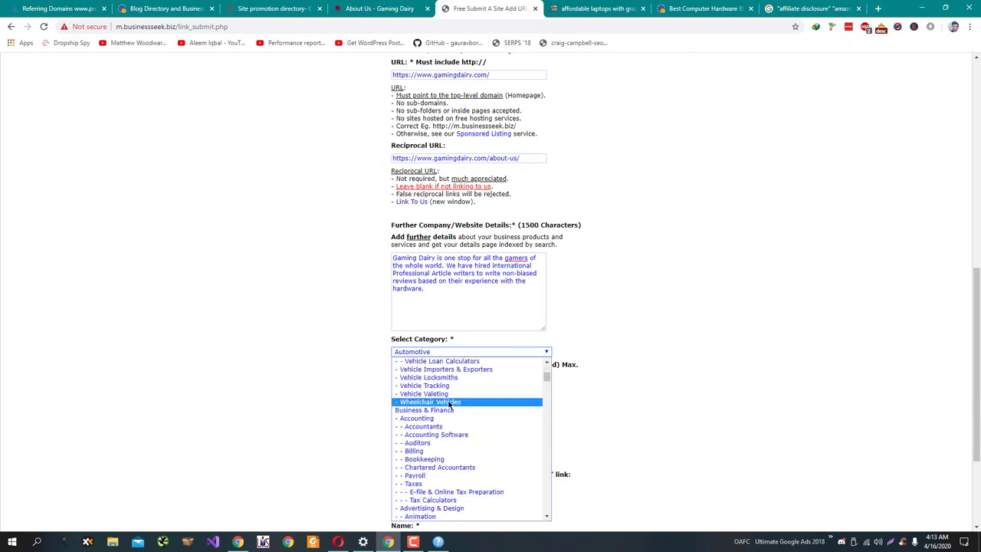
pyautogui.scroll(-10, 449, 402)
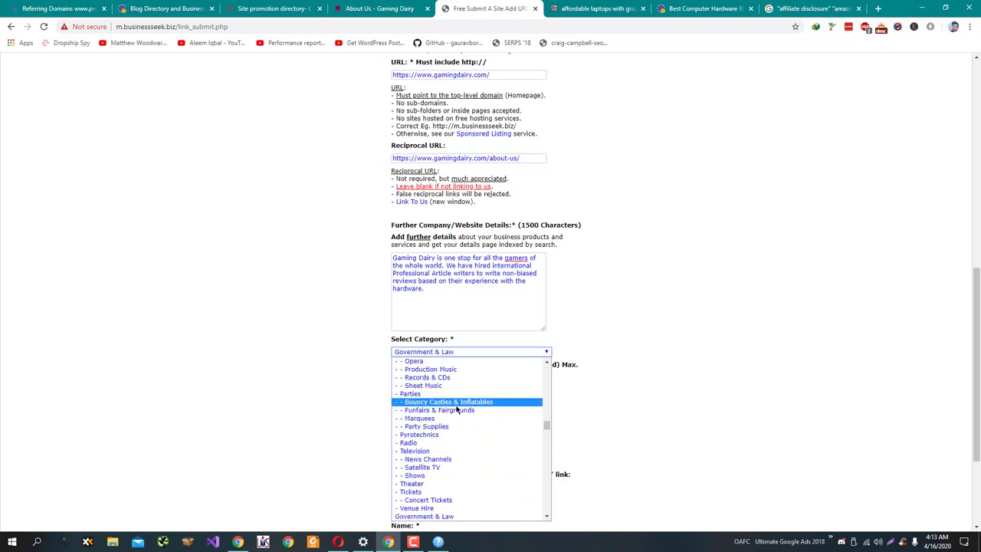
pyautogui.scroll(-5, 464, 429)
pyautogui.scroll(-6, 466, 421)
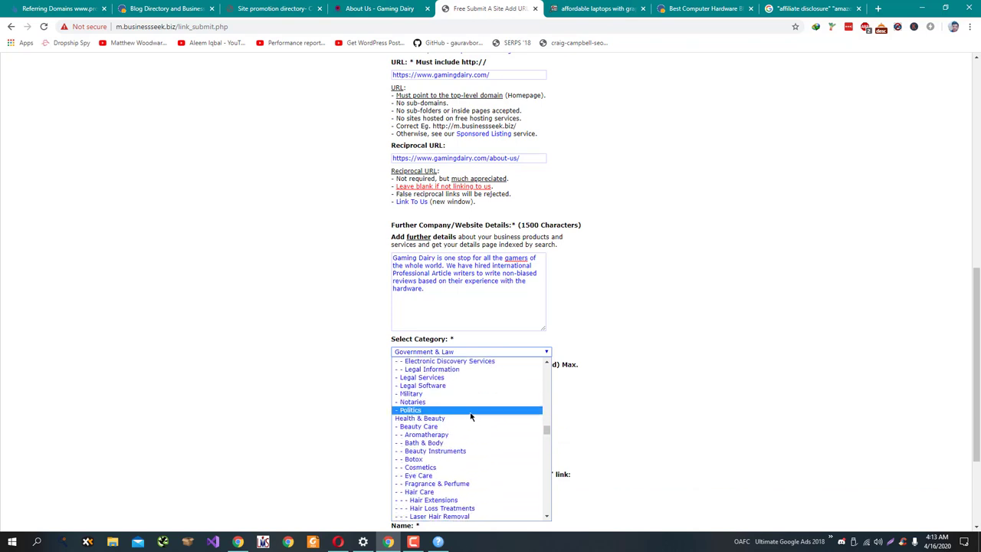
pyautogui.scroll(-8, 472, 418)
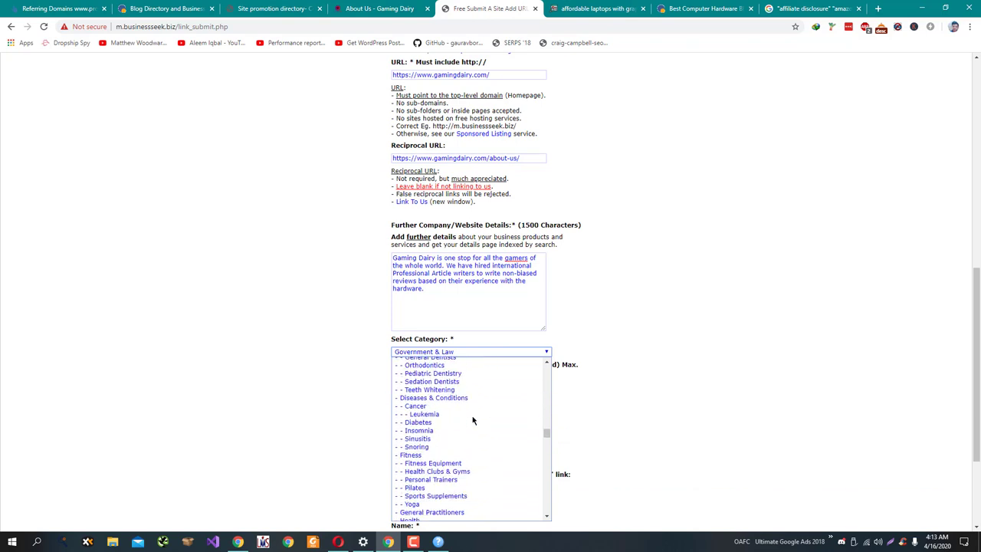
pyautogui.scroll(-5, 472, 419)
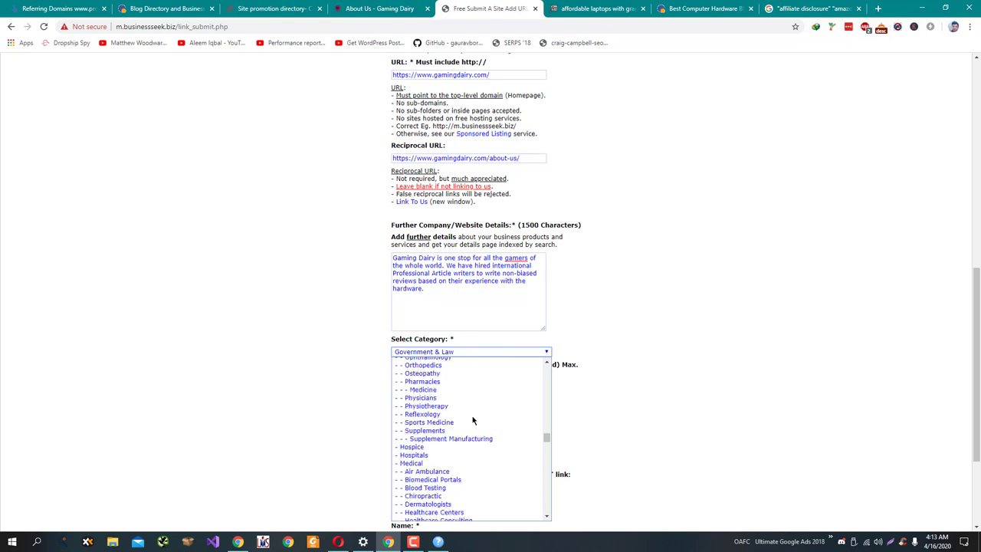
pyautogui.press('t')
pyautogui.scroll(-3, 467, 453)
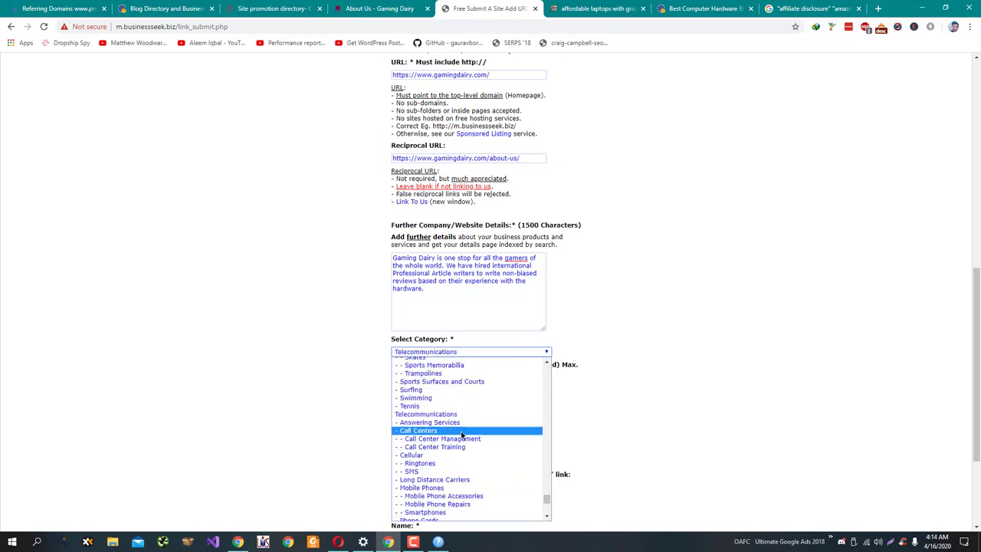
pyautogui.scroll(-12, 462, 437)
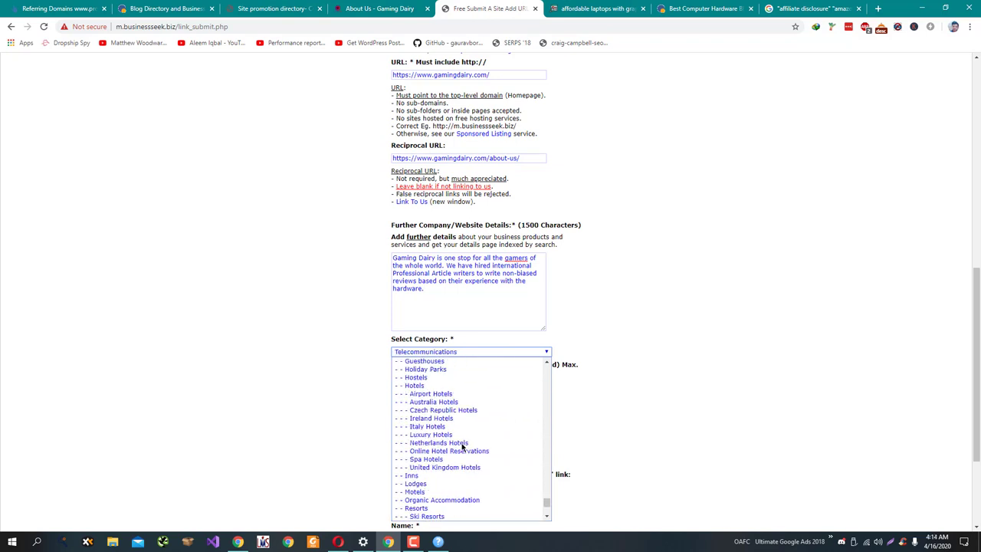
pyautogui.scroll(-10, 463, 447)
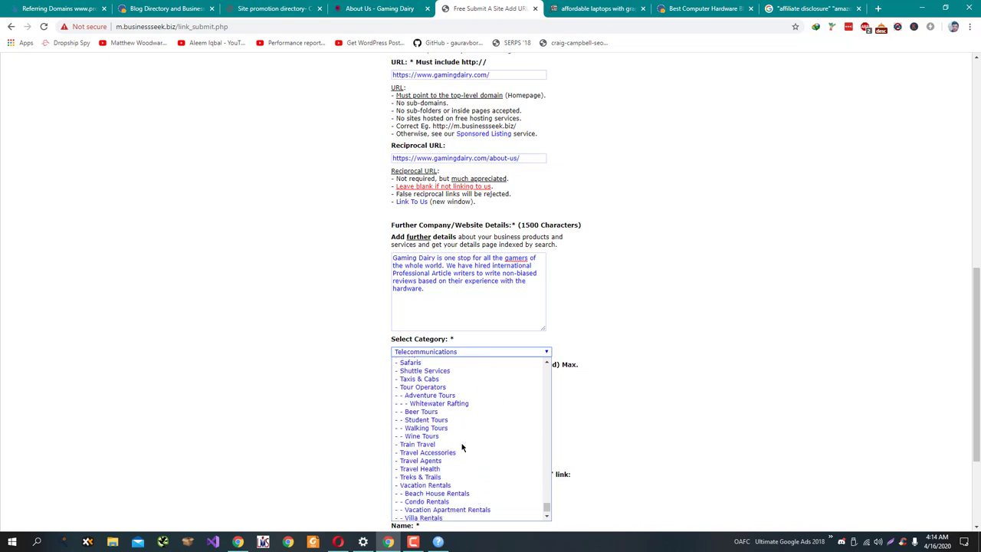
pyautogui.scroll(10, 462, 447)
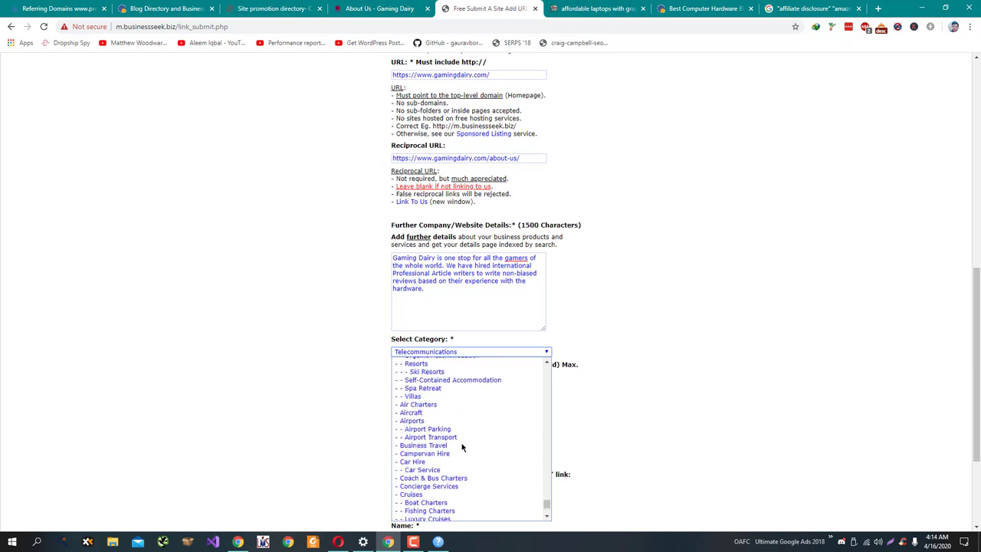
pyautogui.scroll(4, 462, 447)
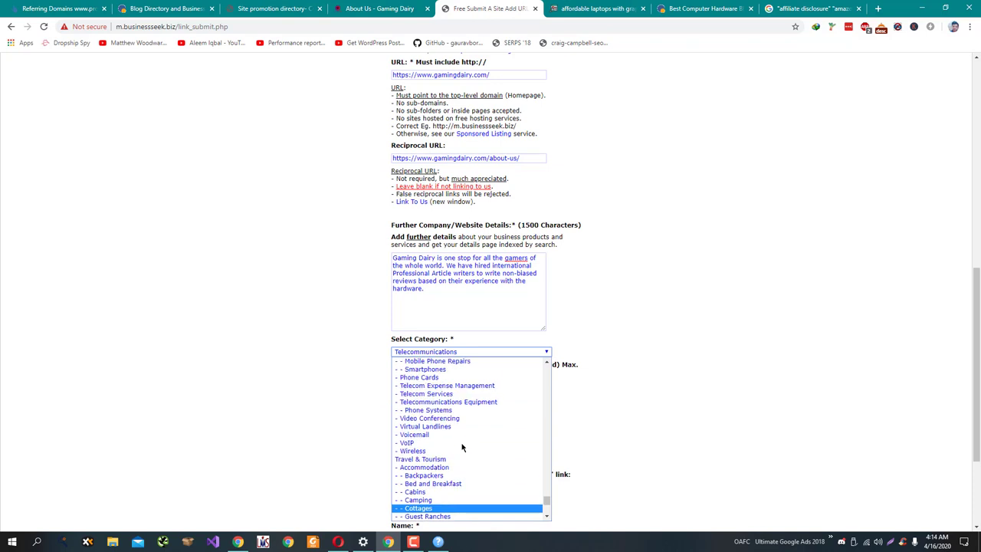
pyautogui.scroll(12, 462, 447)
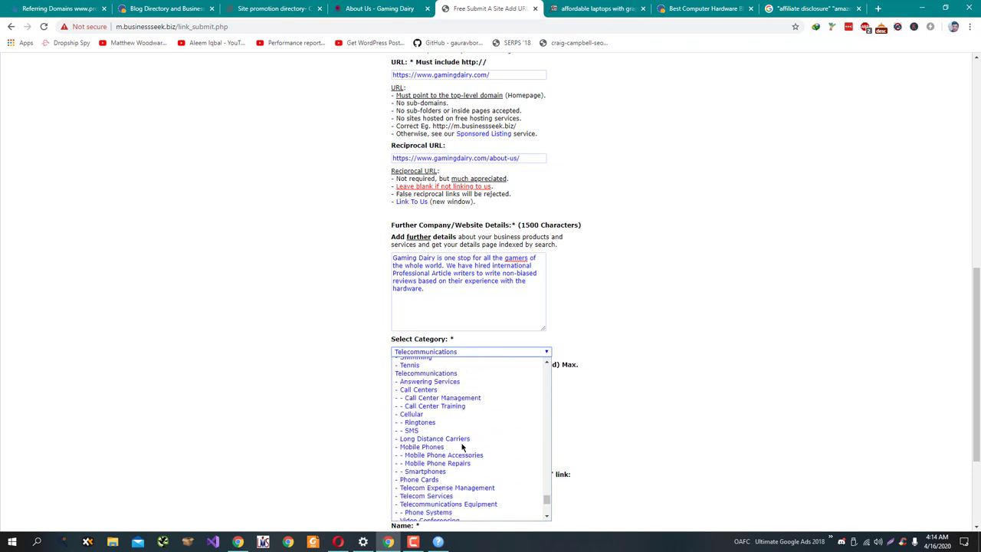
pyautogui.scroll(15, 462, 447)
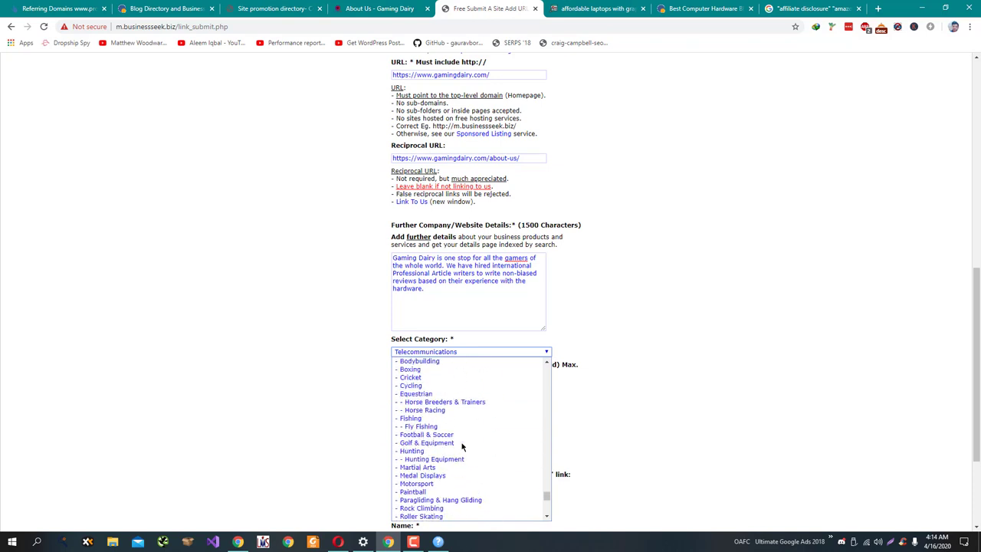
pyautogui.scroll(15, 462, 447)
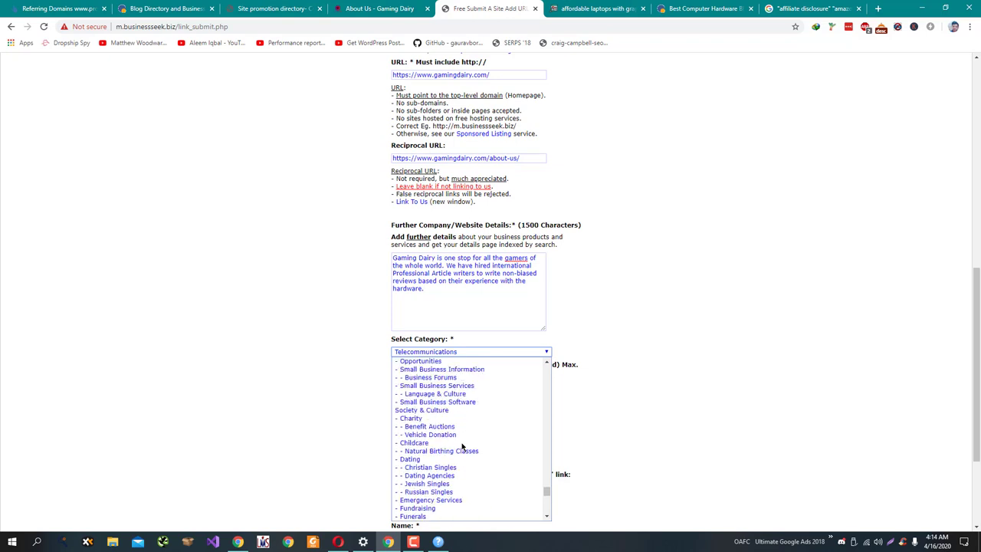
pyautogui.scroll(12, 463, 447)
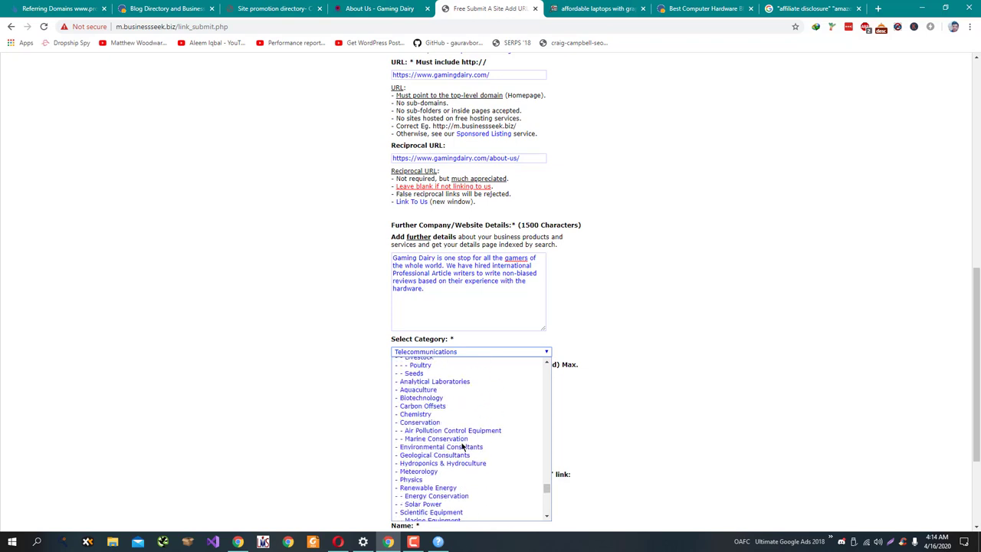
pyautogui.scroll(15, 463, 447)
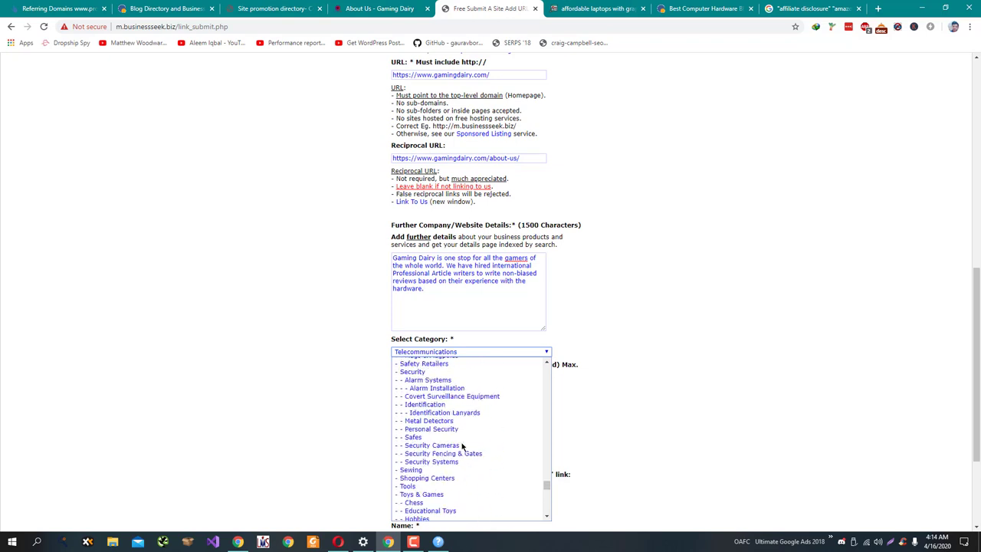
pyautogui.scroll(15, 462, 447)
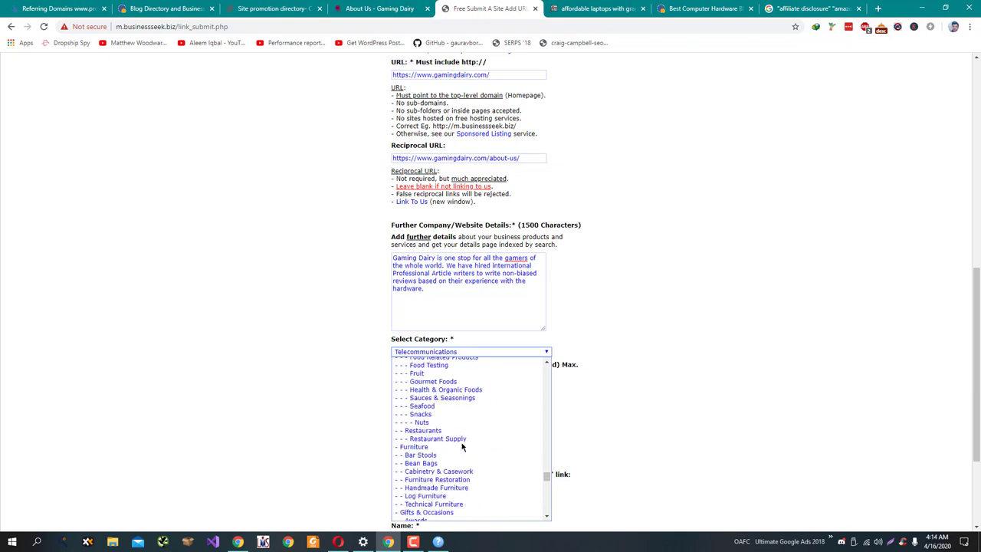
pyautogui.scroll(11, 461, 447)
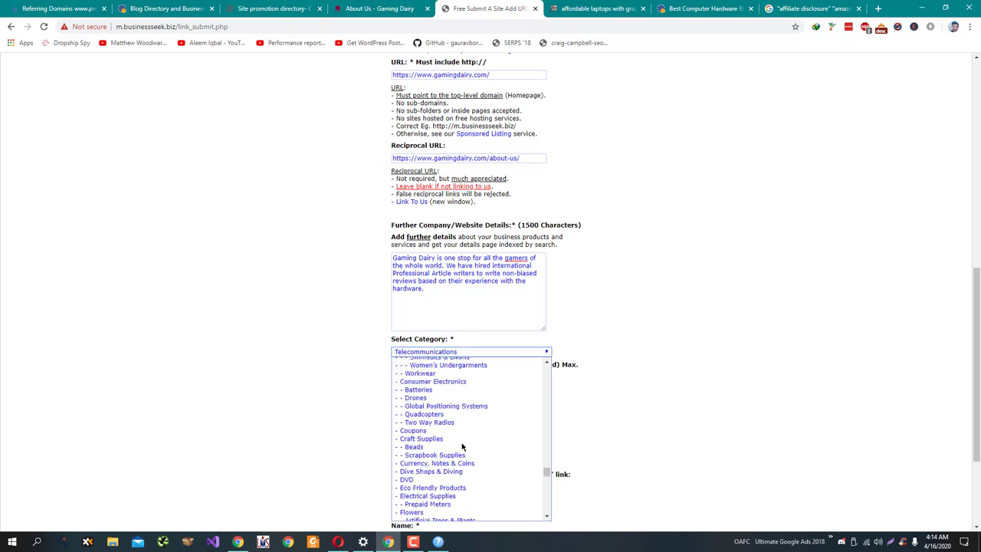
pyautogui.scroll(9, 463, 447)
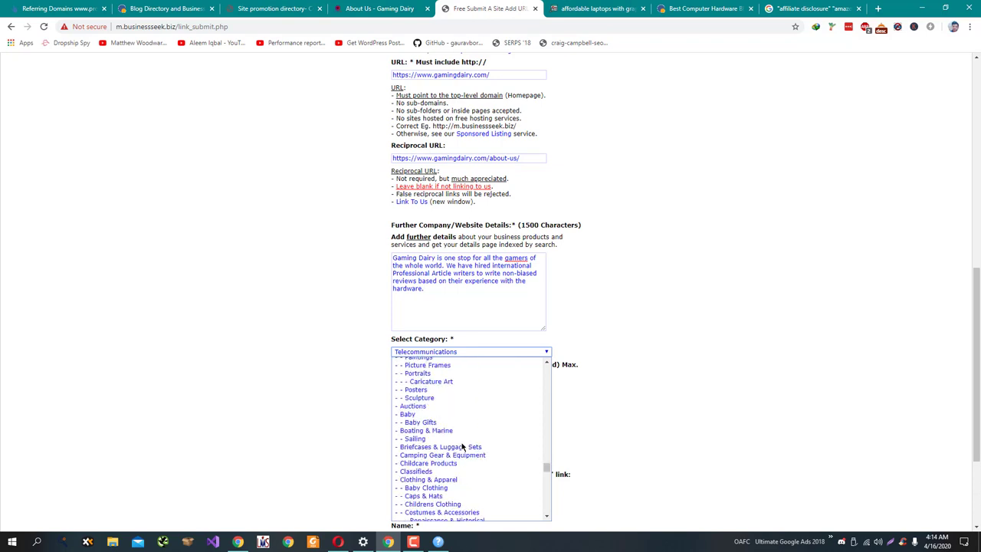
pyautogui.scroll(4, 463, 447)
pyautogui.scroll(-4, 462, 447)
pyautogui.scroll(10, 462, 447)
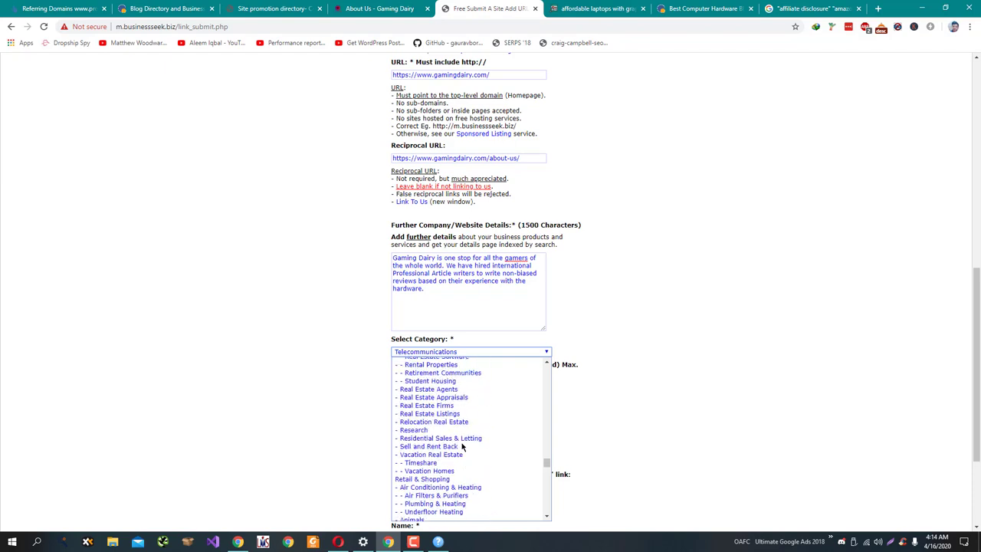
pyautogui.scroll(-4, 463, 447)
pyautogui.scroll(-4, 462, 447)
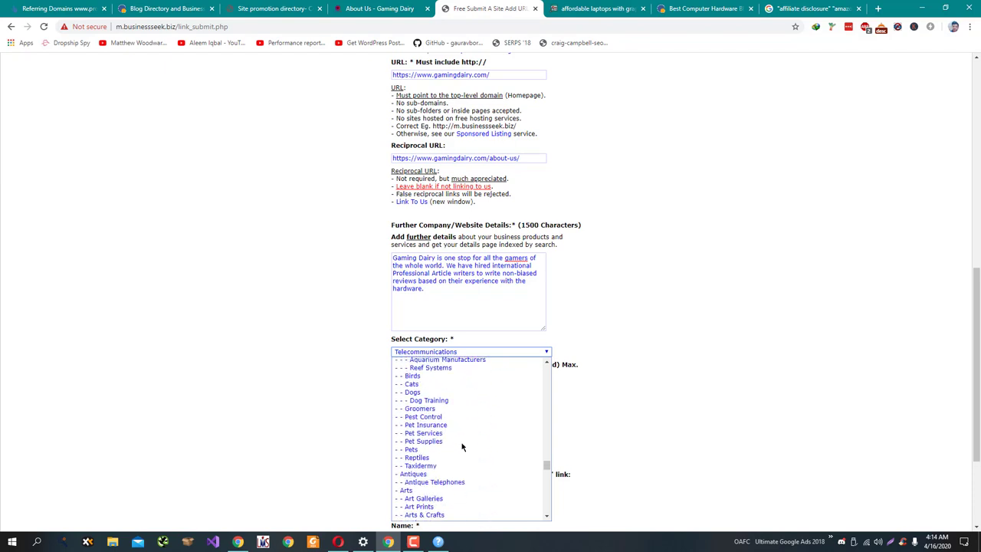
pyautogui.scroll(8, 463, 447)
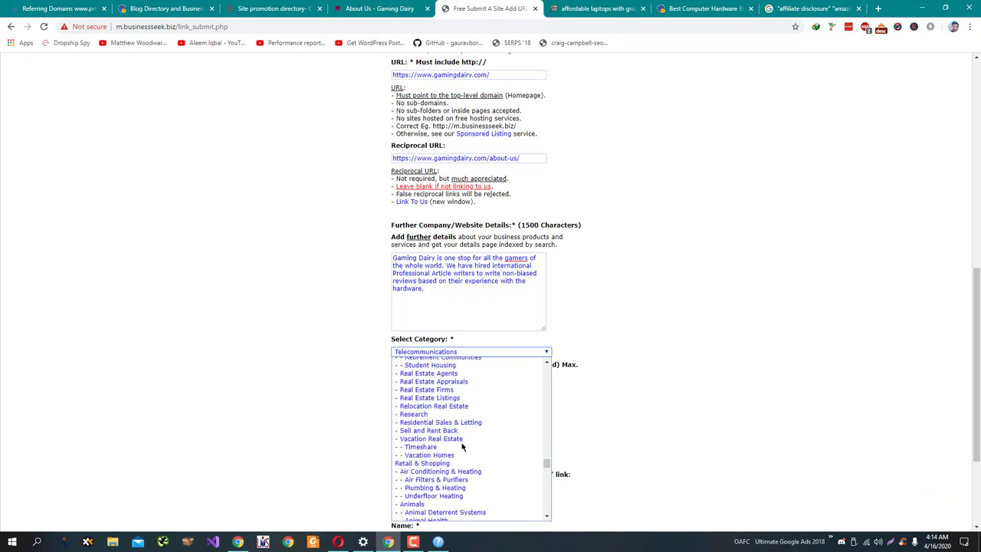
pyautogui.scroll(15, 463, 447)
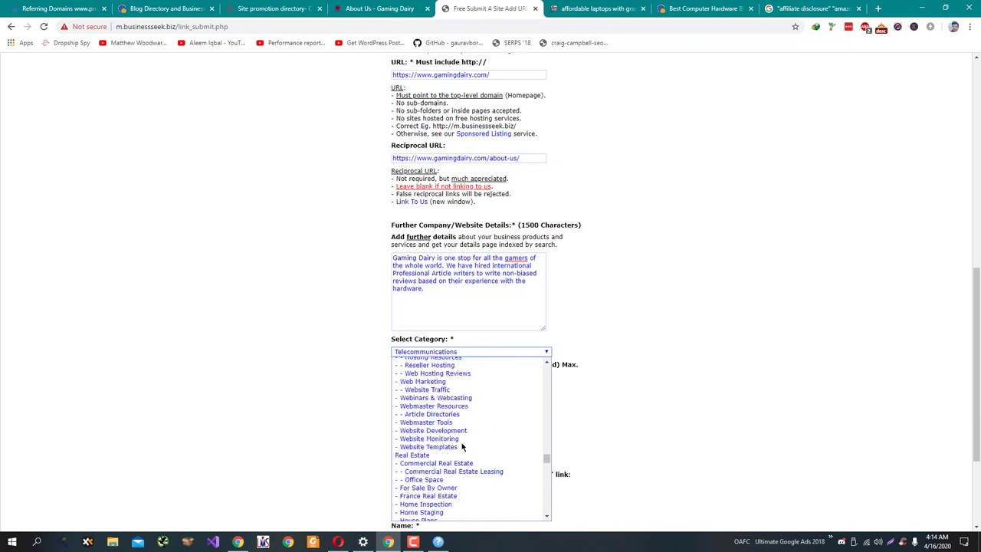
pyautogui.scroll(6, 462, 447)
pyautogui.scroll(6, 462, 447)
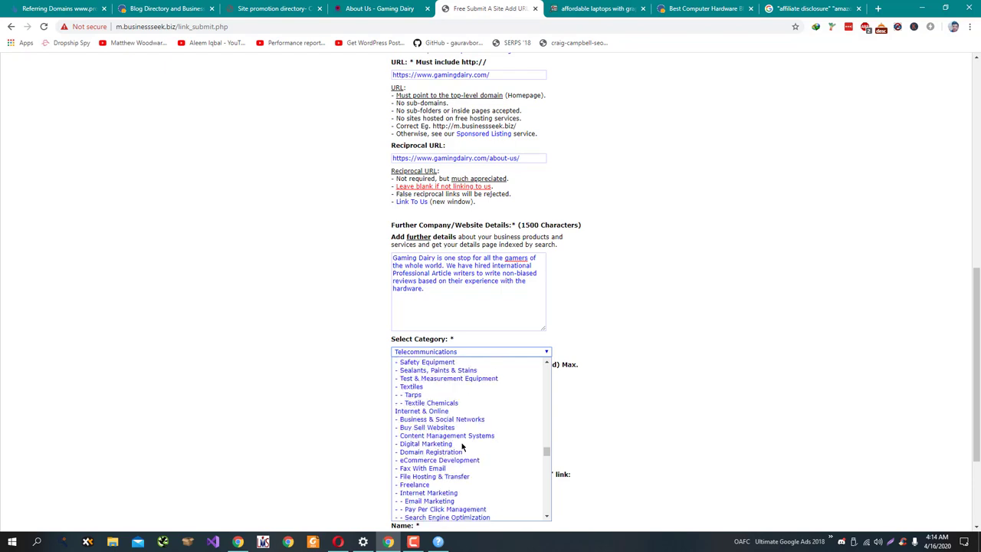
pyautogui.scroll(15, 462, 447)
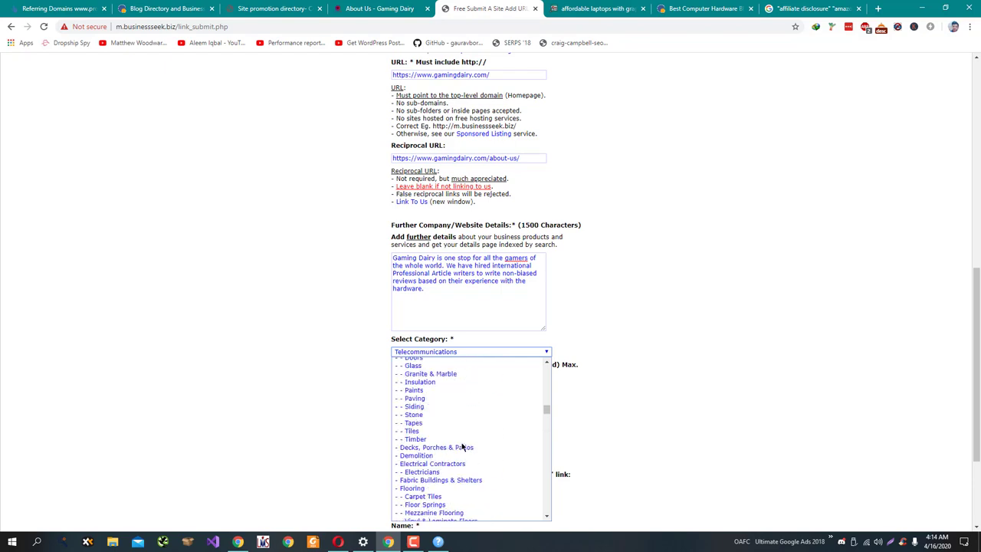
pyautogui.scroll(15, 462, 447)
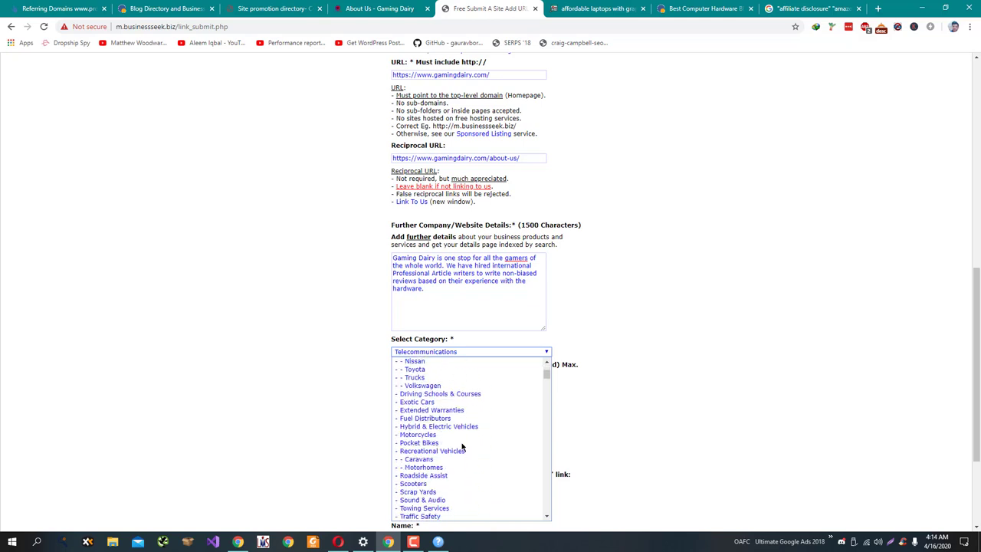
pyautogui.scroll(-4, 463, 446)
pyautogui.scroll(-4, 462, 447)
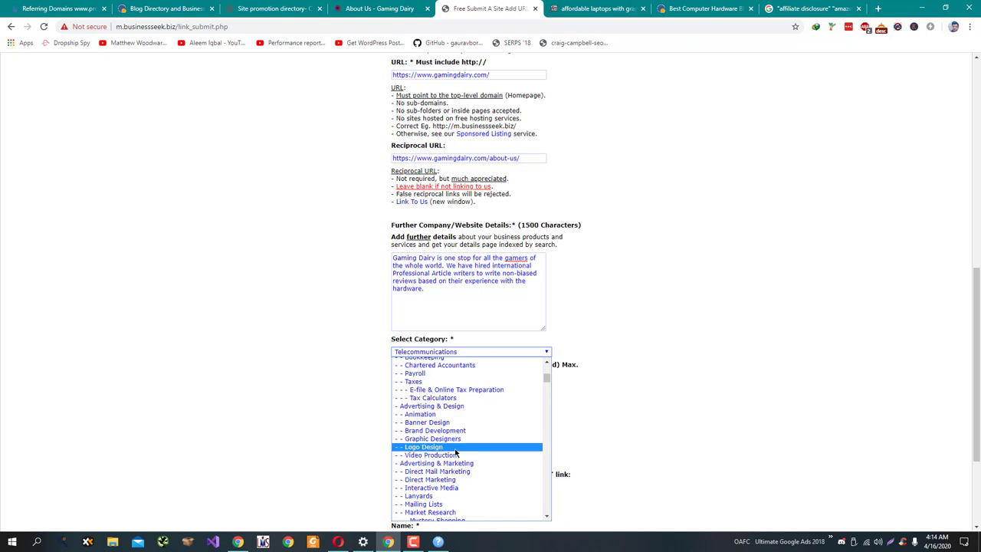
pyautogui.scroll(-4, 456, 453)
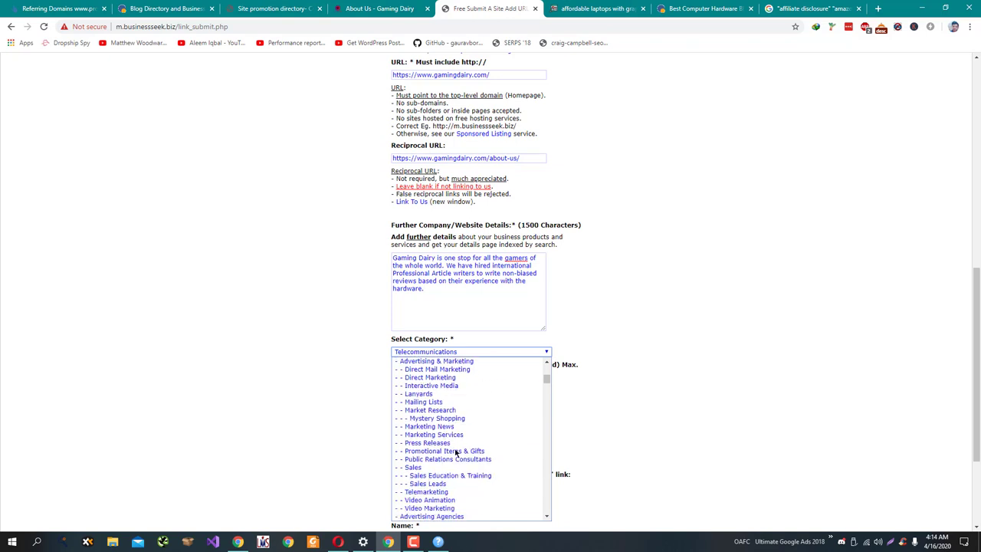
pyautogui.scroll(-15, 456, 453)
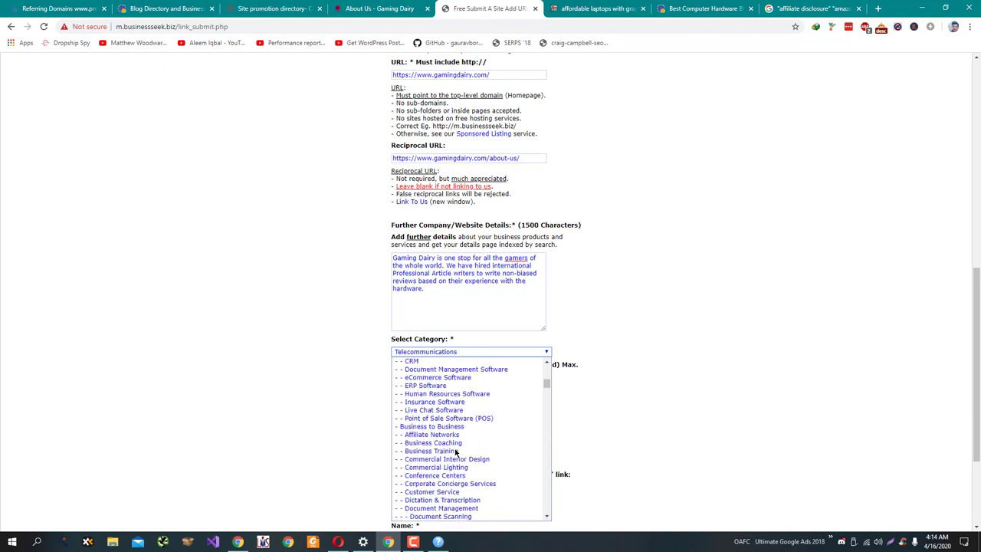
pyautogui.scroll(-15, 456, 453)
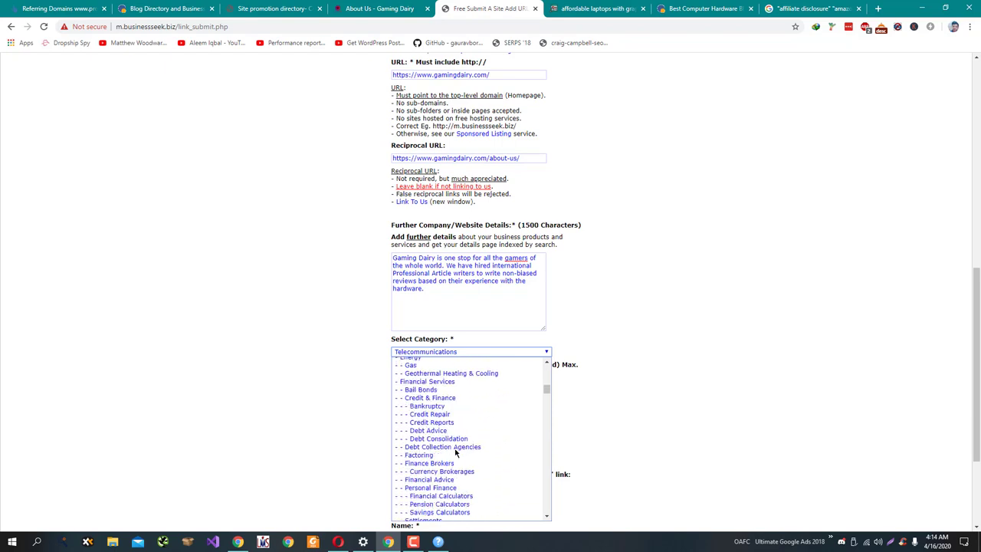
pyautogui.scroll(-15, 456, 453)
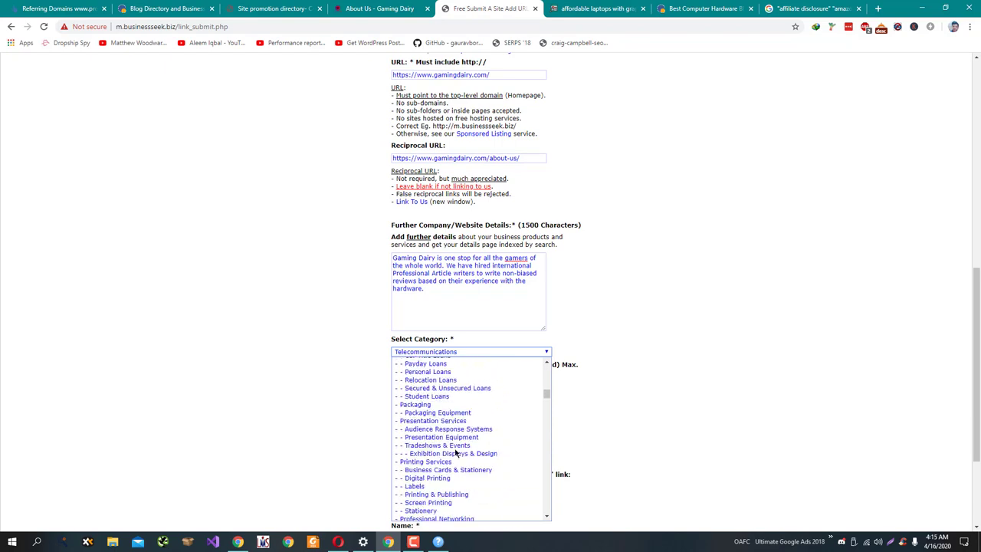
pyautogui.scroll(-15, 456, 453)
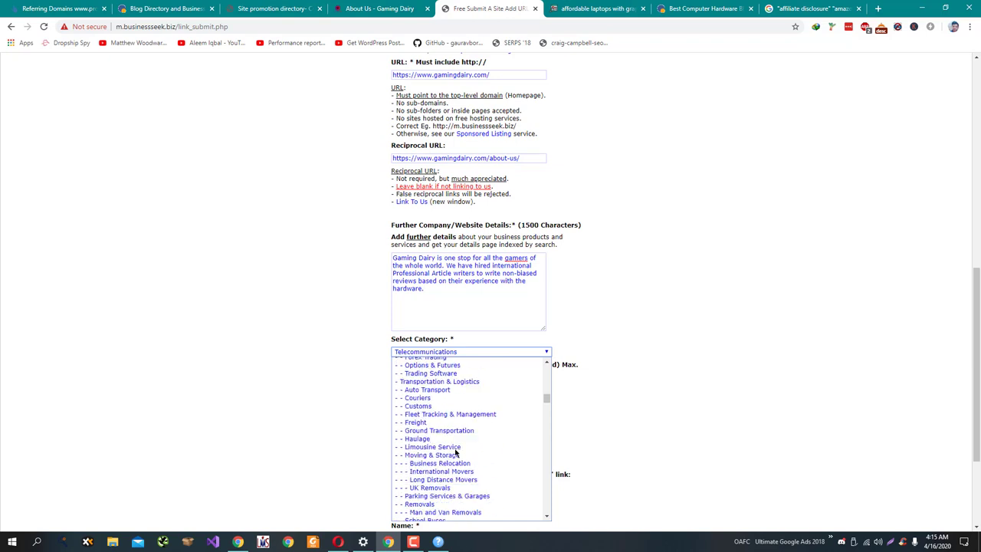
pyautogui.scroll(-15, 456, 453)
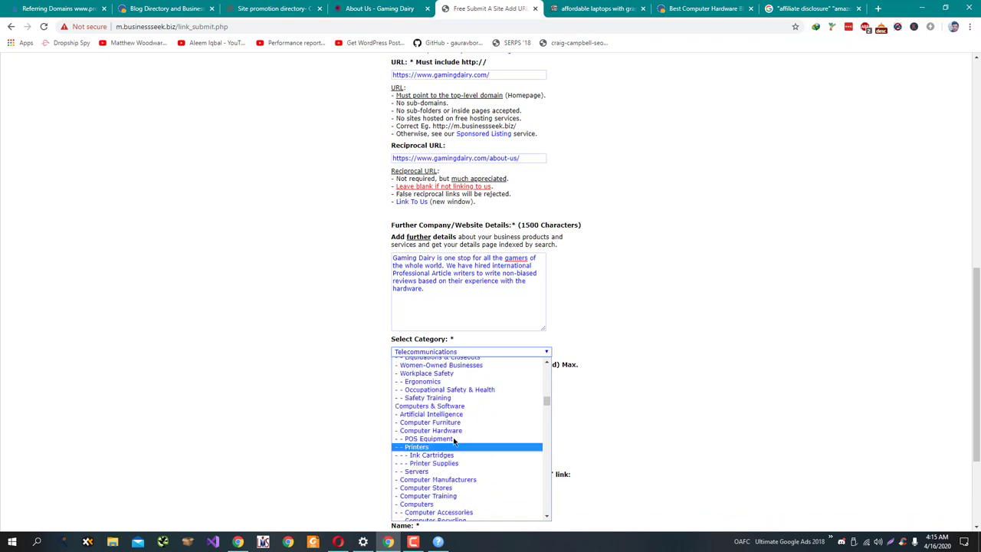
pyautogui.click(462, 409)
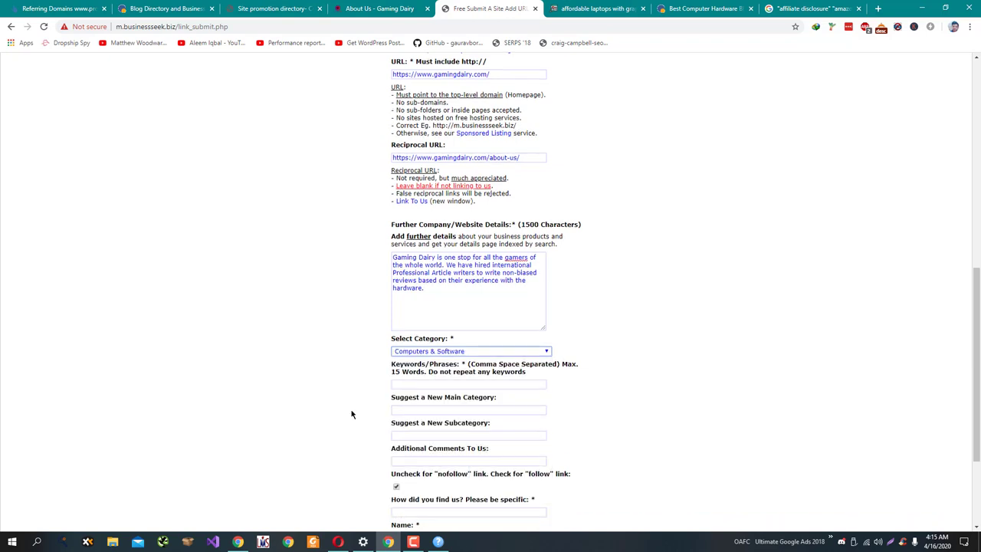
# Enter the listing keywords and 'Friend Website' as how the directory was found.
pyautogui.scroll(-1, 351, 414)
pyautogui.click(434, 281)
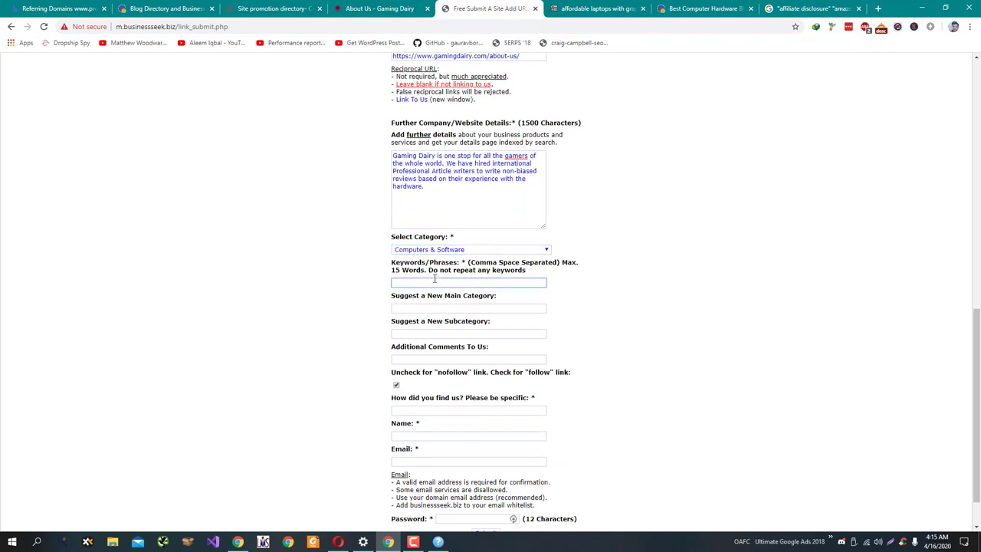
pyautogui.write('Gaming Dairy')
pyautogui.click(439, 308)
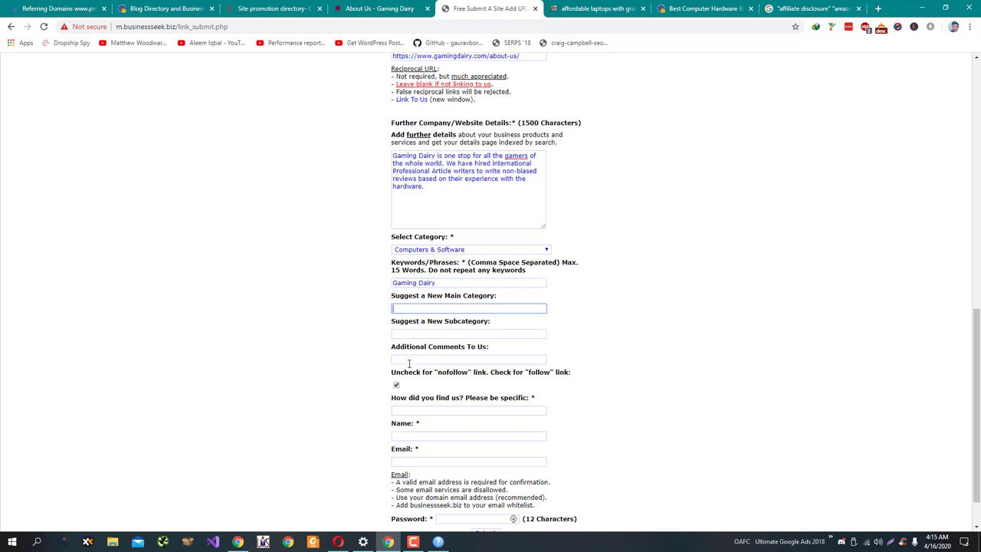
pyautogui.scroll(-1, 372, 378)
pyautogui.click(429, 360)
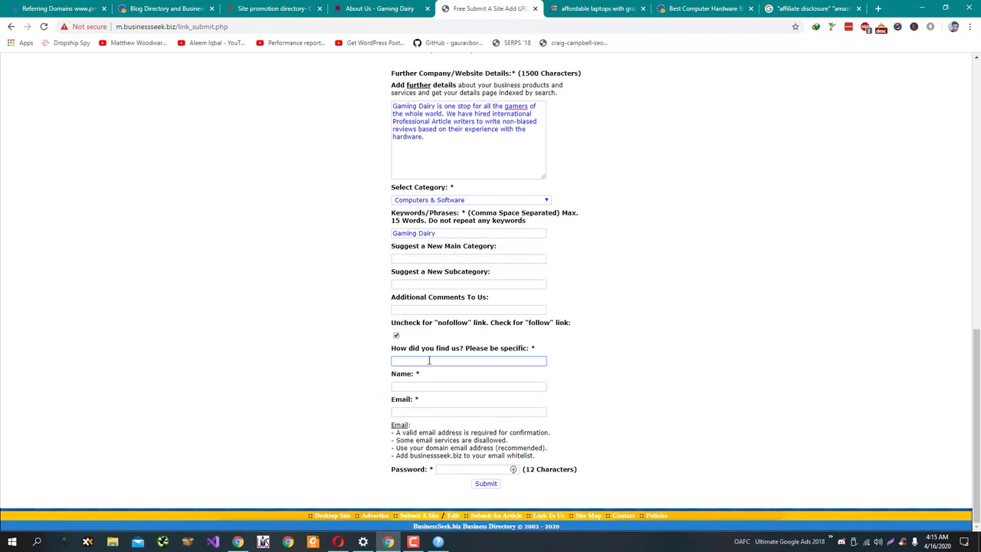
pyautogui.write('Friend Website')
# Autofill the submitter's name and e-mail, enter a password, and submit the listing.
pyautogui.click(438, 386)
pyautogui.click(437, 405)
pyautogui.click(440, 412)
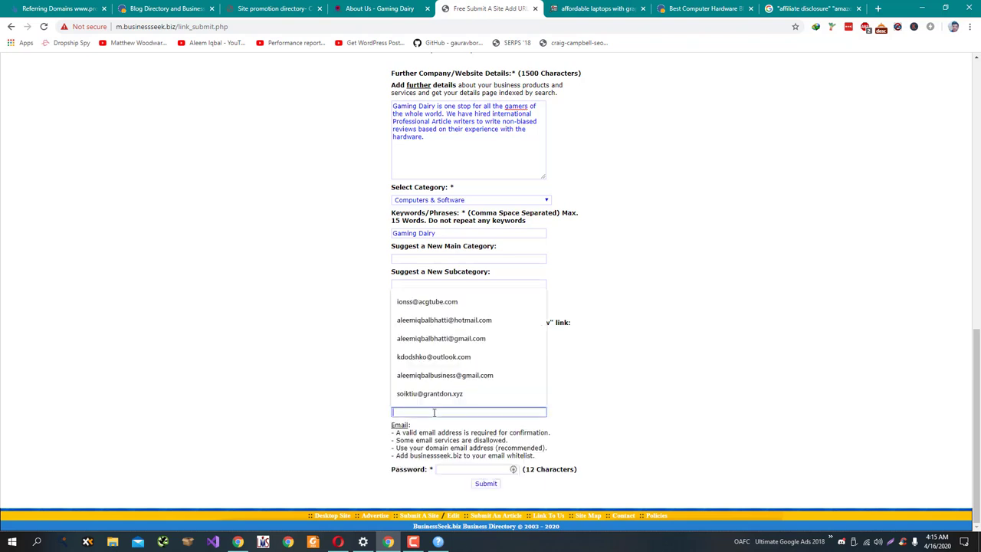
pyautogui.click(445, 320)
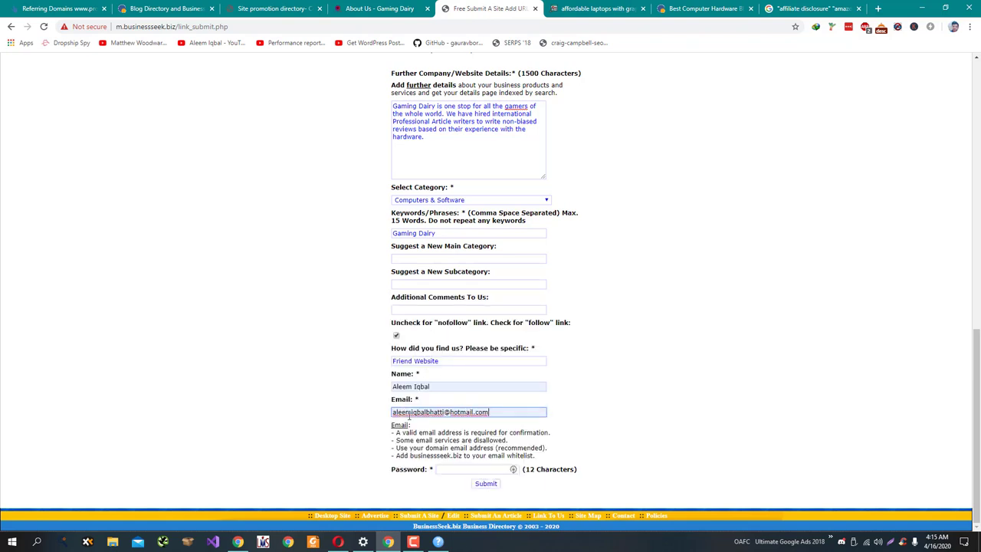
pyautogui.click(471, 469)
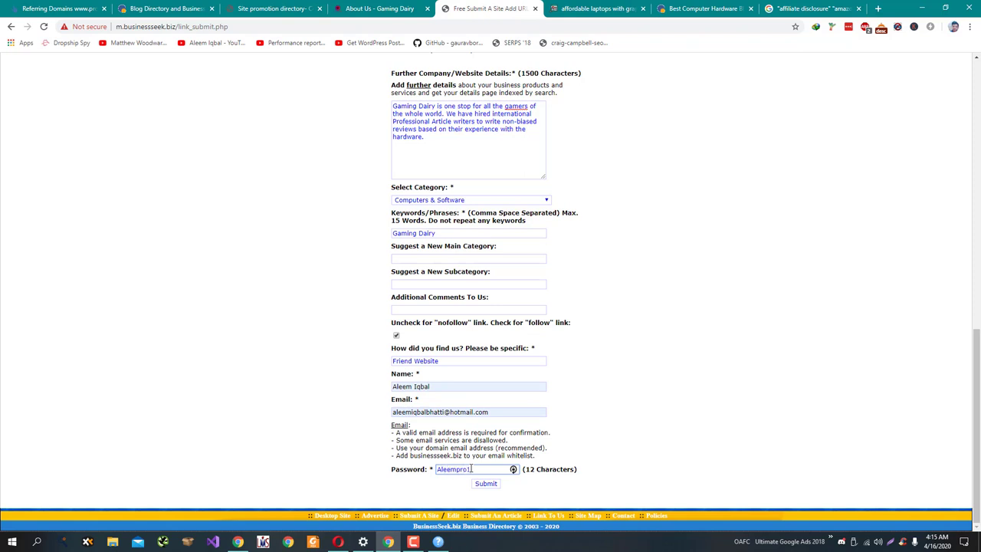
pyautogui.doubleClick(471, 469)
pyautogui.click(483, 485)
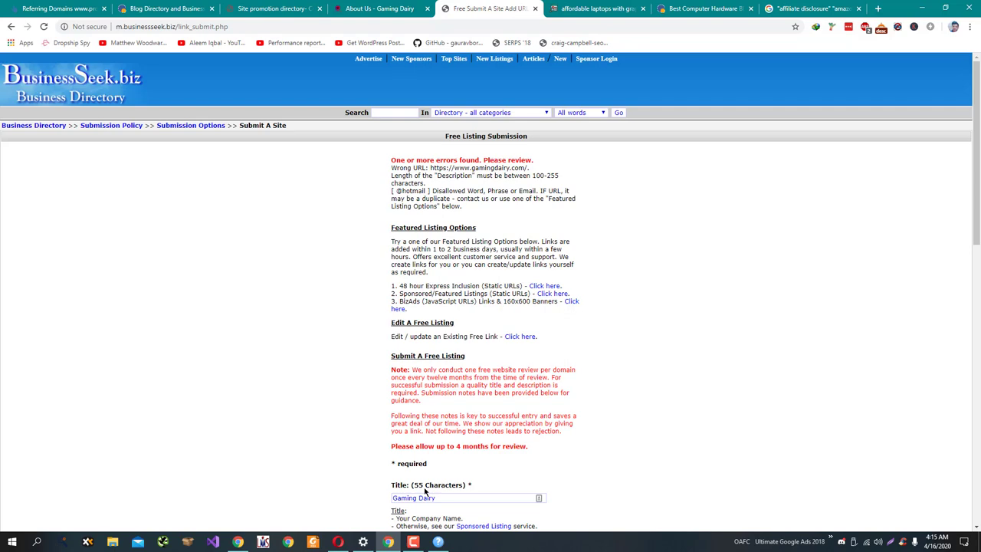
# Select text in the Further Details and Description fields for editing.
pyautogui.scroll(-6, 425, 491)
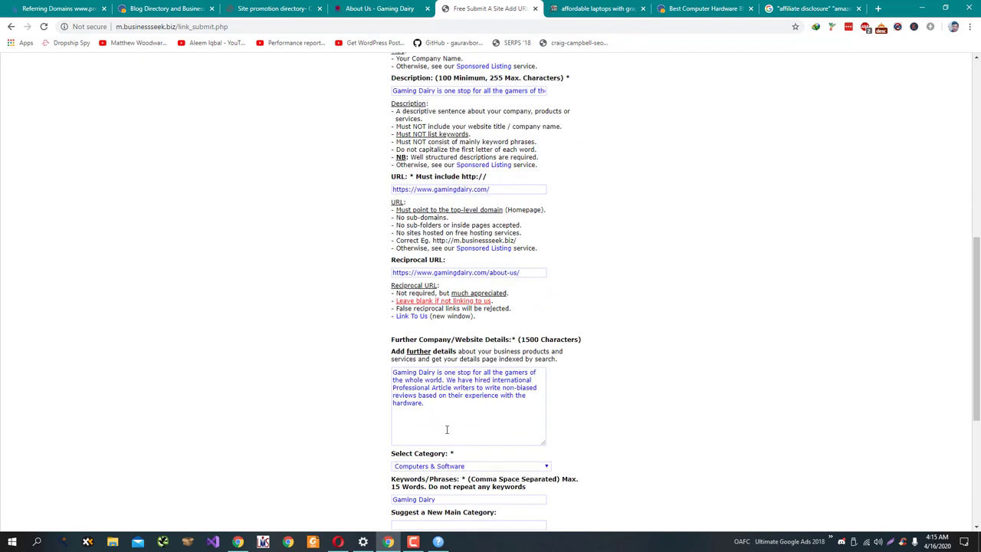
pyautogui.click(447, 429)
pyautogui.scroll(6, 346, 366)
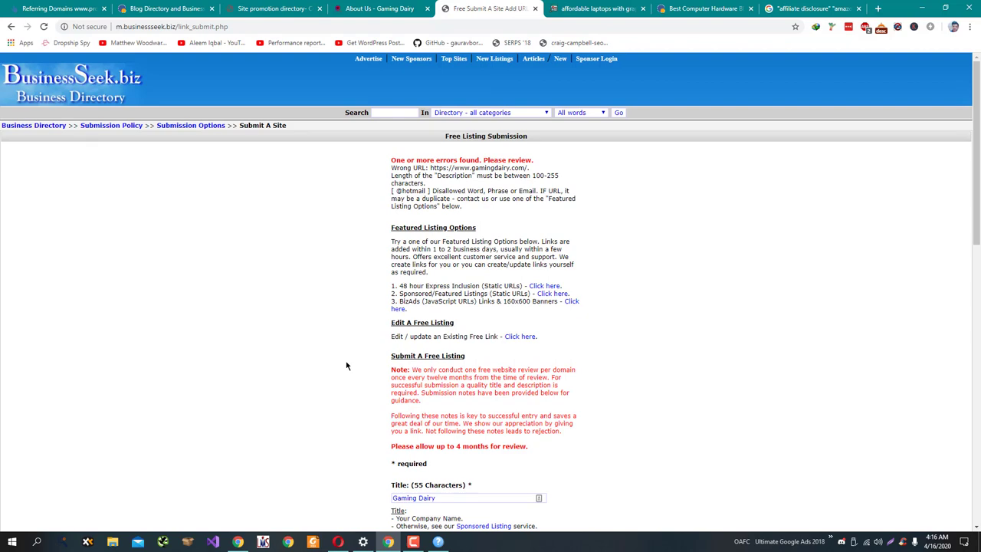
pyautogui.scroll(-9, 346, 366)
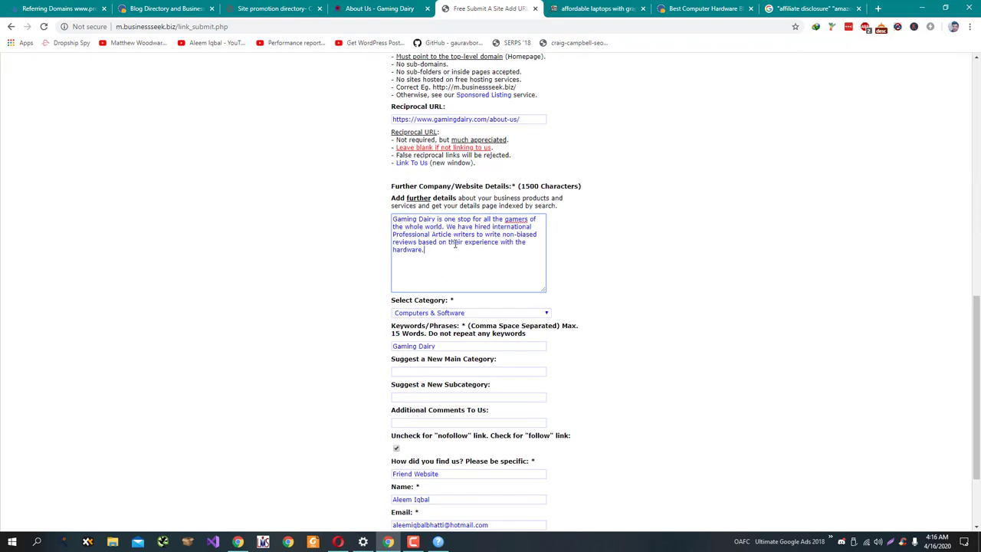
pyautogui.moveTo(454, 243); pyautogui.dragTo(446, 225)
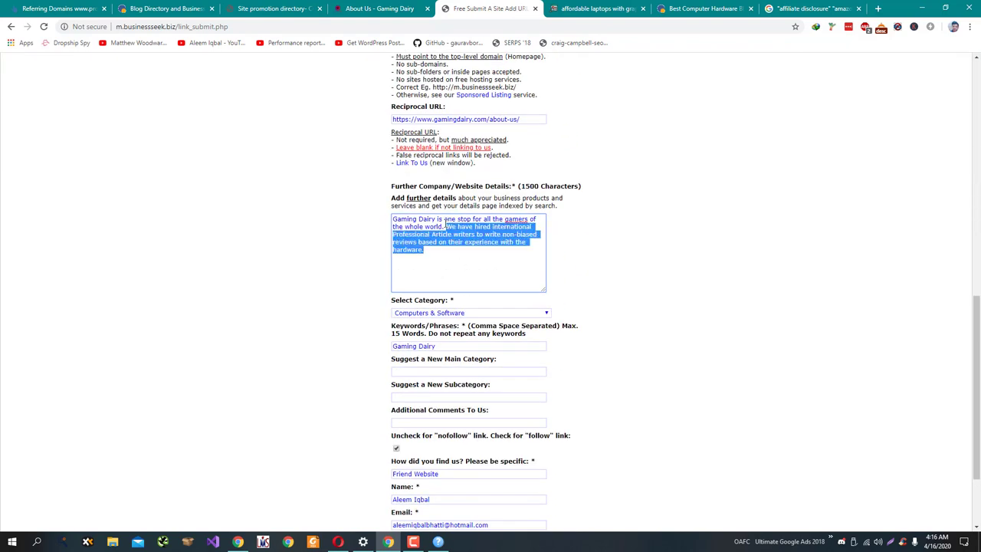
pyautogui.scroll(3, 444, 350)
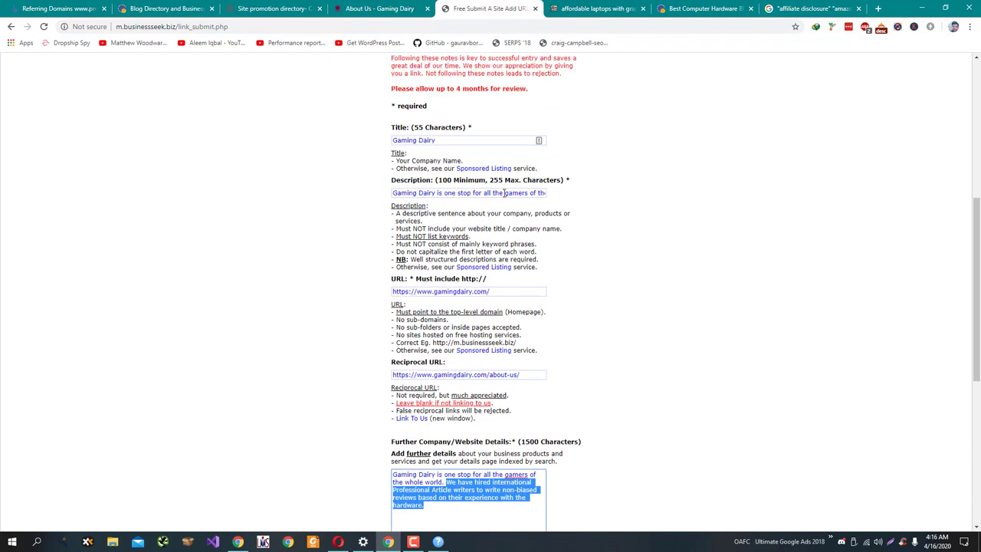
pyautogui.moveTo(506, 192); pyautogui.dragTo(566, 200)
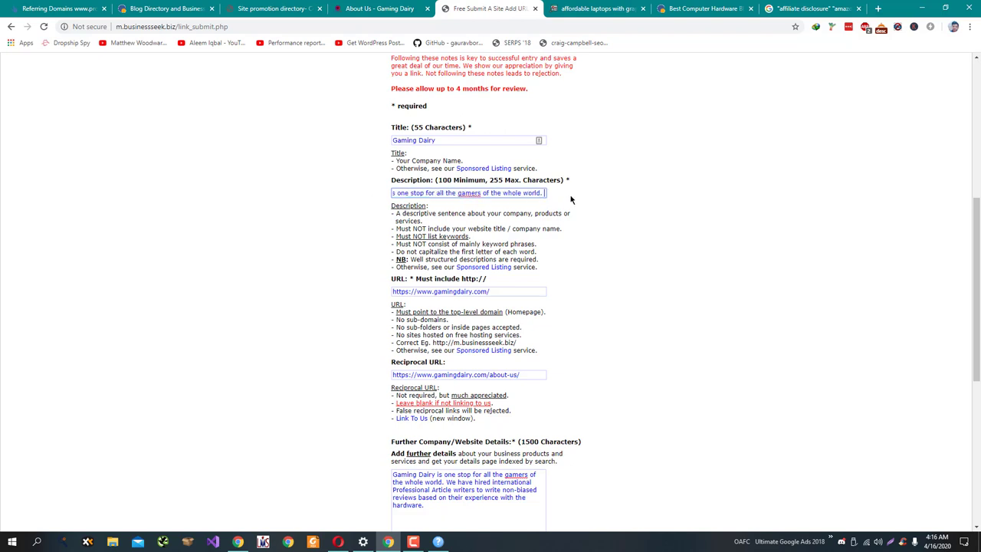
# Replace the Description with the copied About Us sentence about hiring Professional Article writers.
pyautogui.click(423, 7)
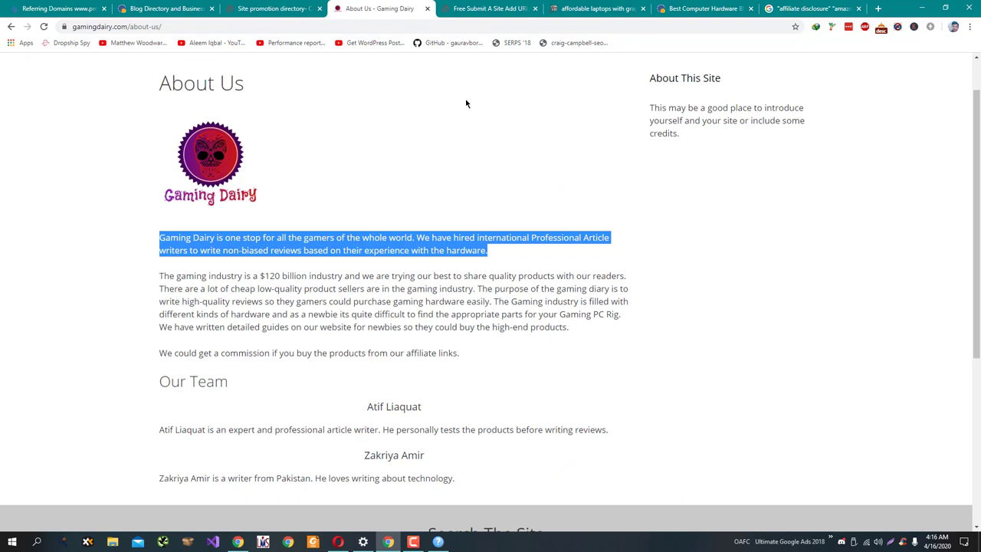
pyautogui.hotkey('ctrl', 'Tab')
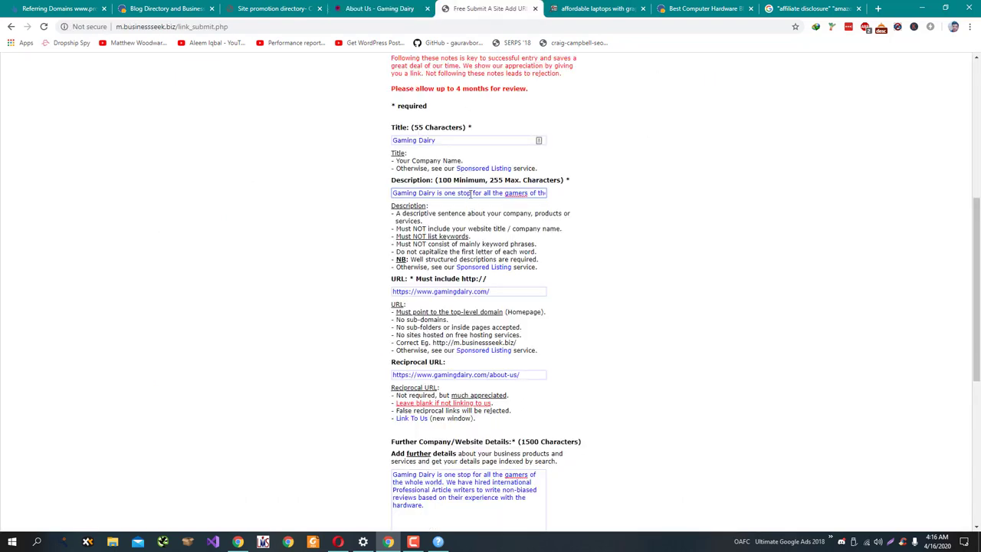
pyautogui.click(379, 9)
pyautogui.click(396, 241)
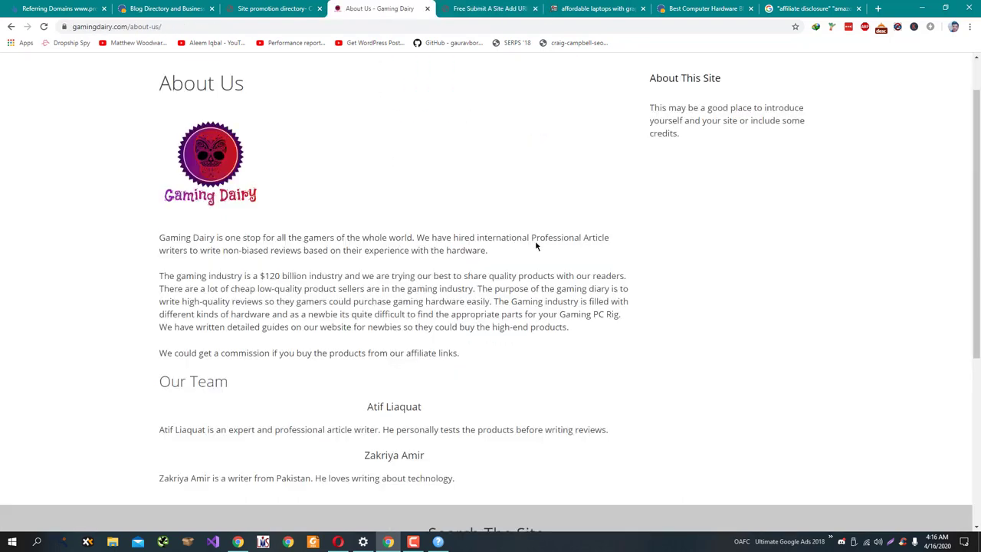
pyautogui.moveTo(188, 246); pyautogui.dragTo(149, 232)
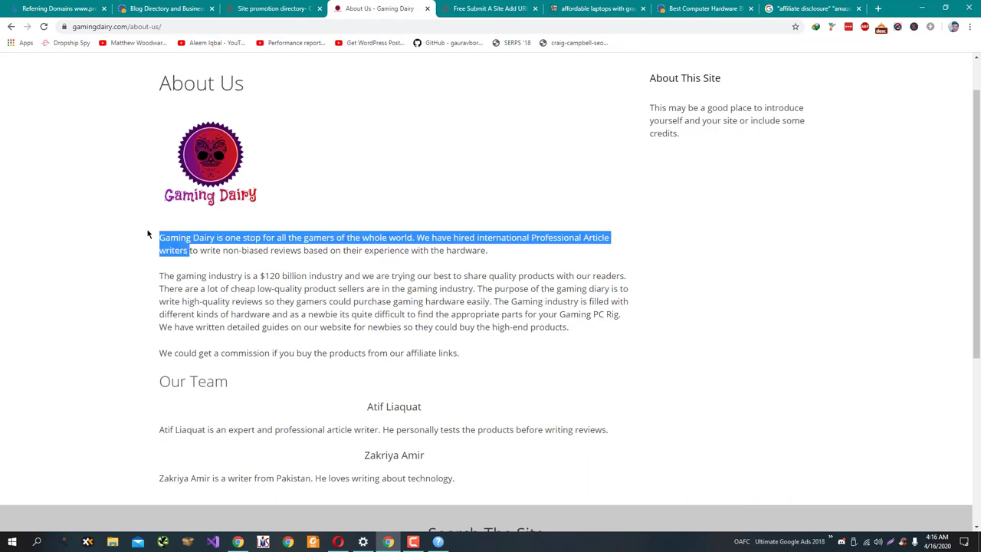
pyautogui.click(489, 8)
pyautogui.hotkey('ctrl', 'a')
pyautogui.hotkey('ctrl', 'v')
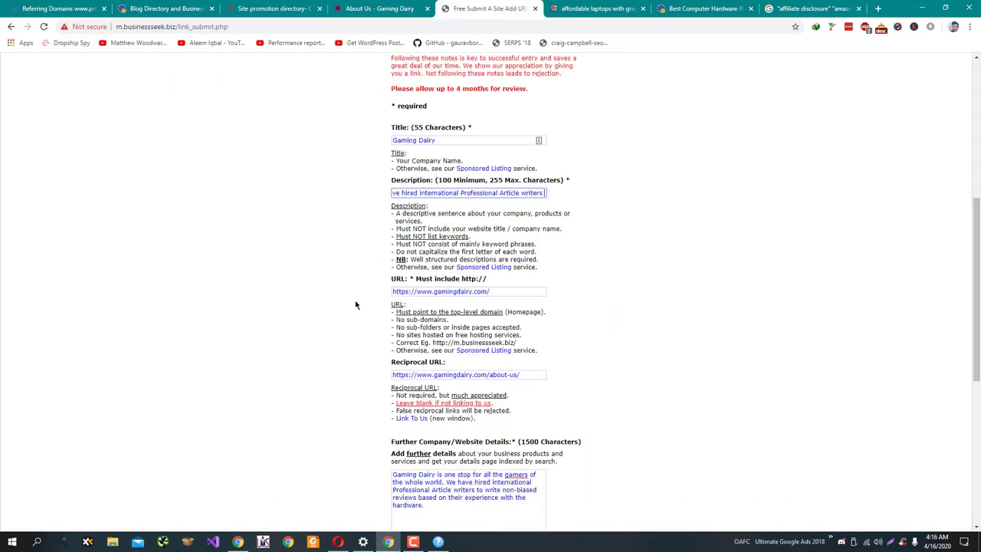
pyautogui.scroll(5, 355, 313)
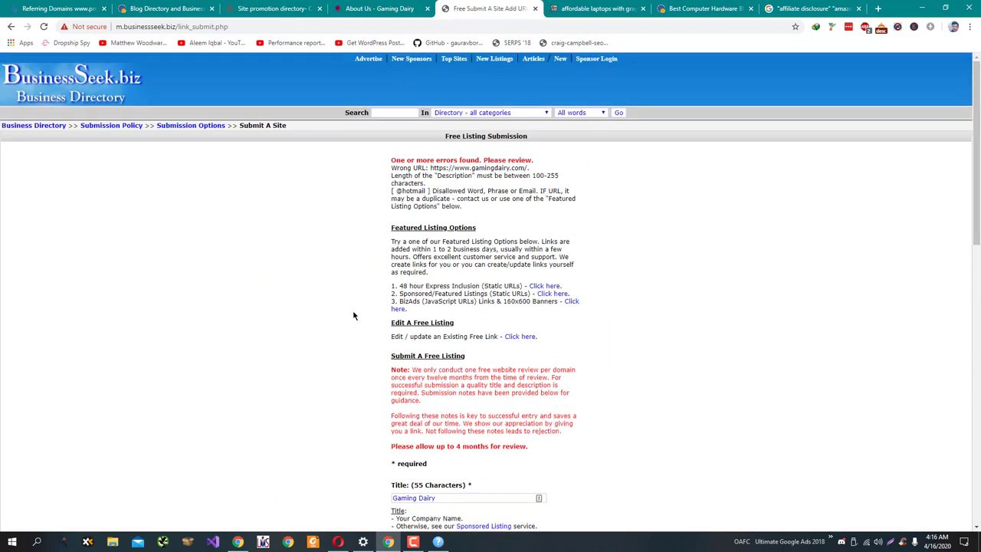
# Resubmit the BusinessSeek.biz listing with the contact e-mail's domain changed to gmail.
pyautogui.scroll(-1, 353, 315)
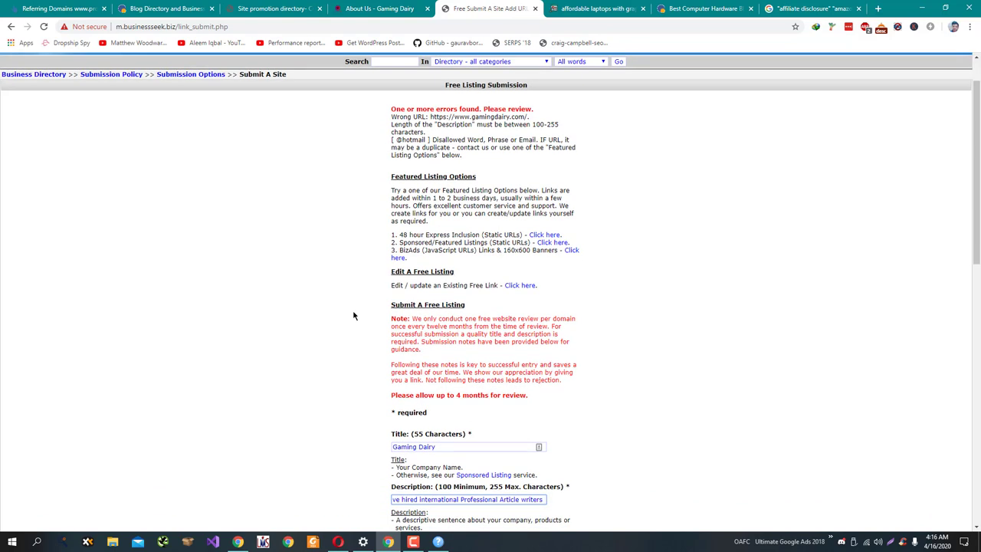
pyautogui.scroll(-10, 353, 315)
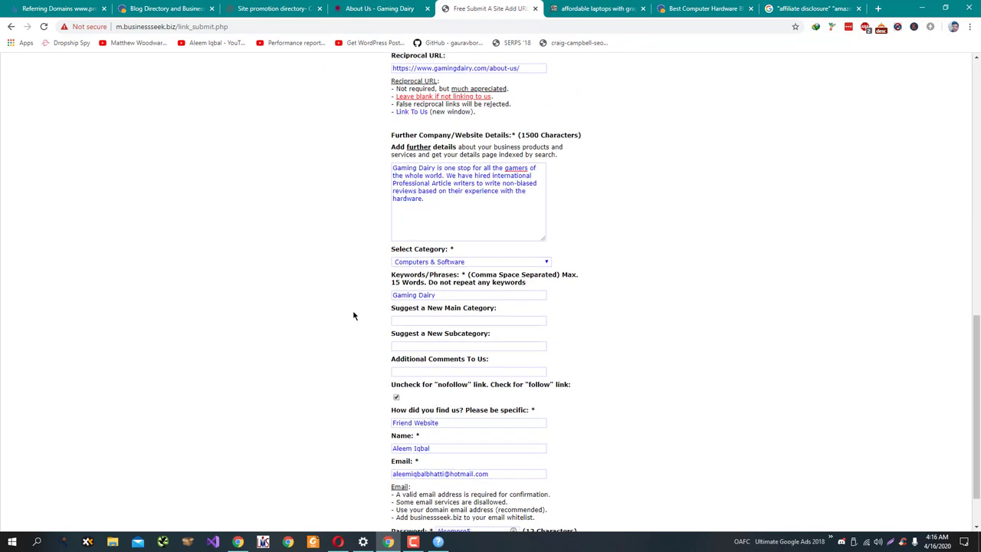
pyautogui.scroll(-2, 353, 315)
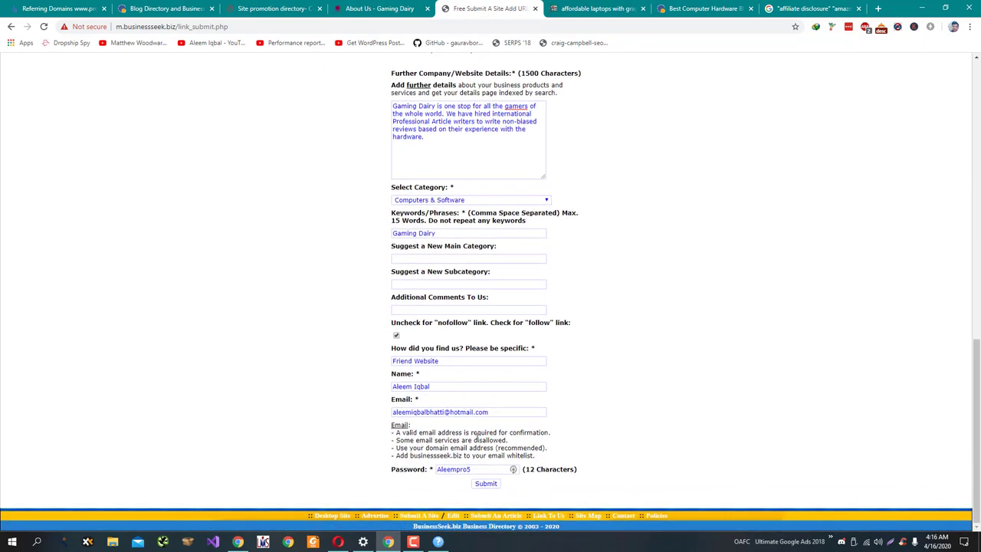
pyautogui.doubleClick(460, 415)
pyautogui.write('gma')
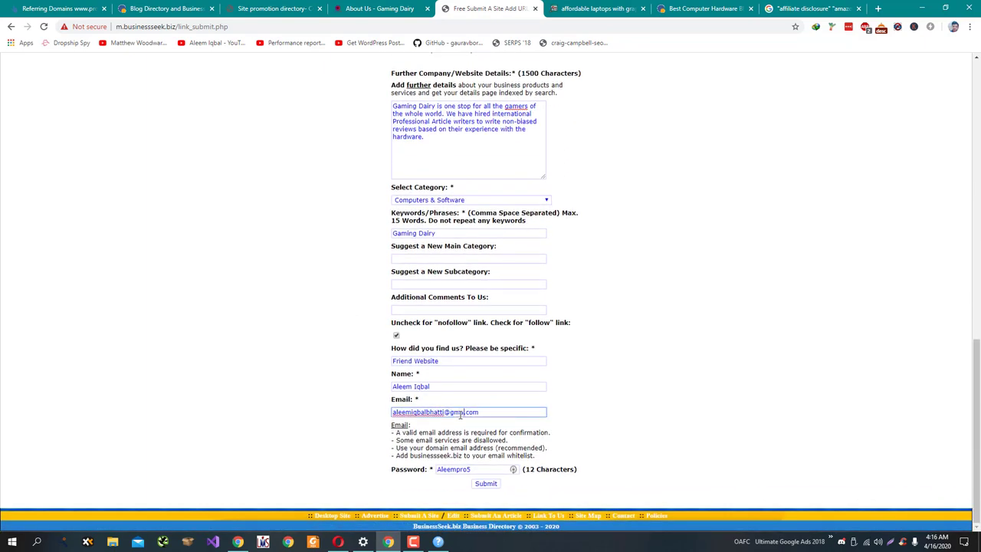
pyautogui.write('il')
pyautogui.click(485, 484)
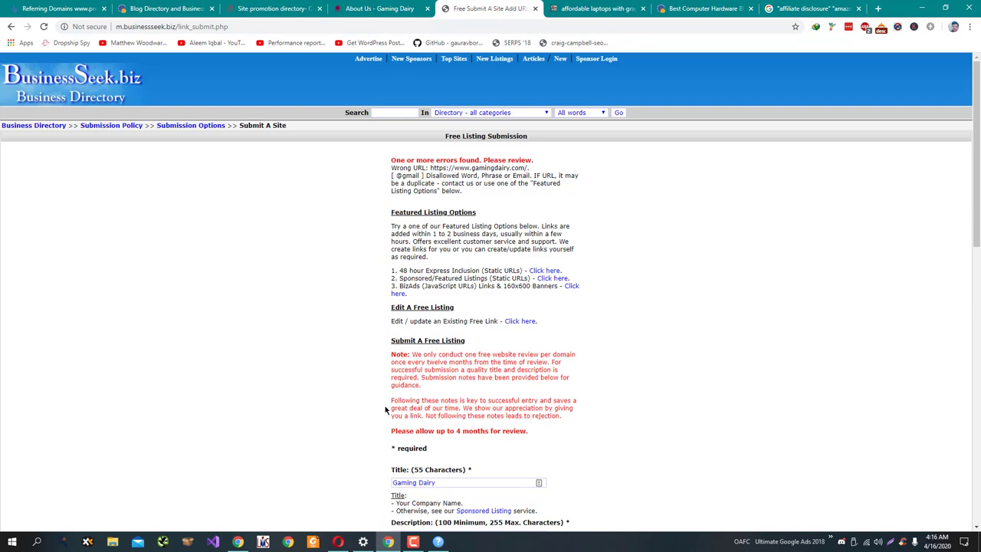
pyautogui.scroll(-3, 385, 409)
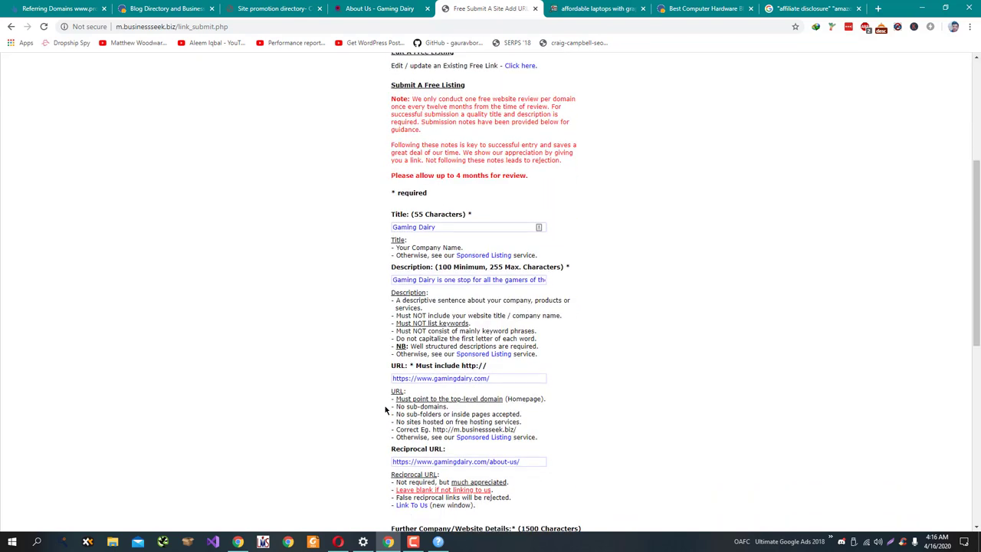
pyautogui.click(408, 379)
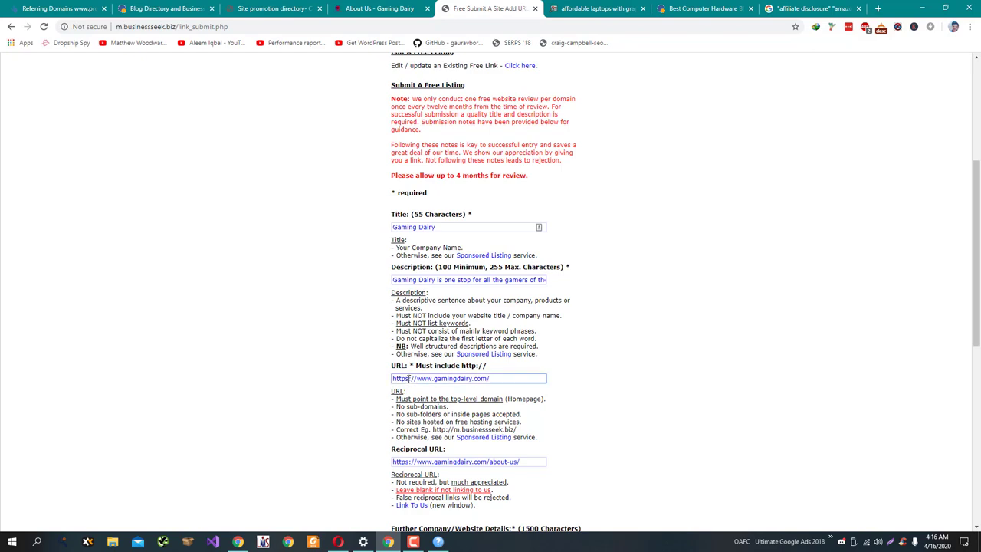
pyautogui.scroll(-3, 445, 433)
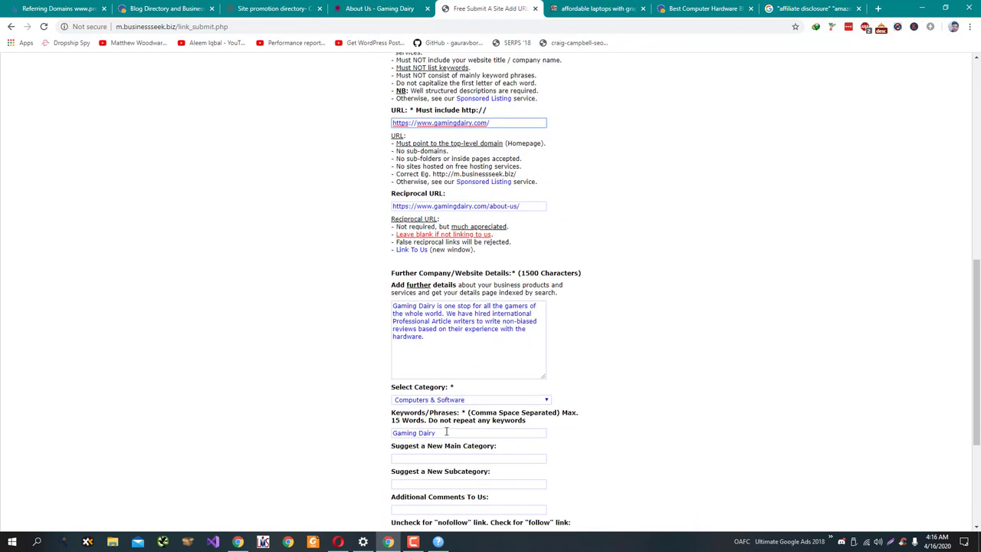
# Remove the Link To Us block from the WordPress About Us page.
pyautogui.hotkey('ctrl', 'Tab')
pyautogui.hotkey('alt', 'Tab')
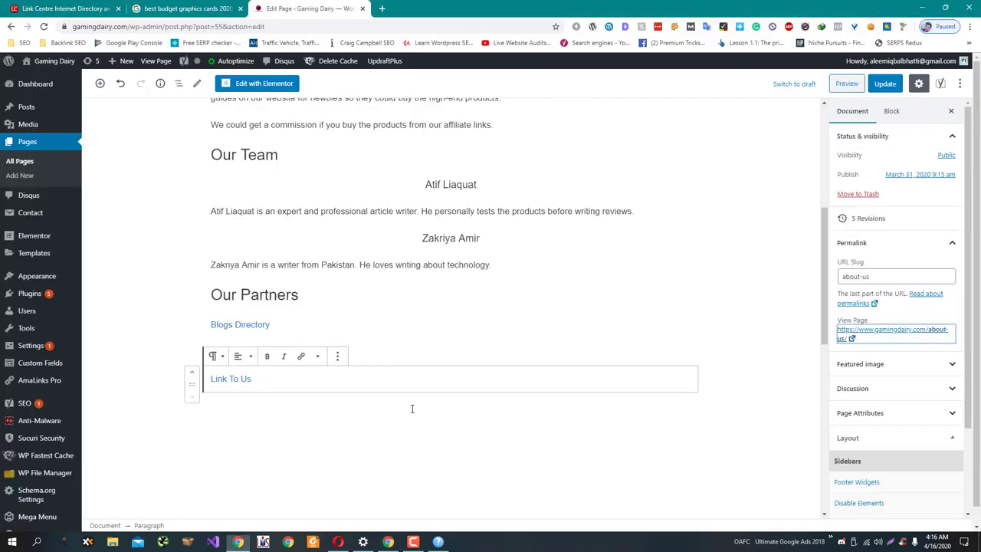
pyautogui.click(337, 355)
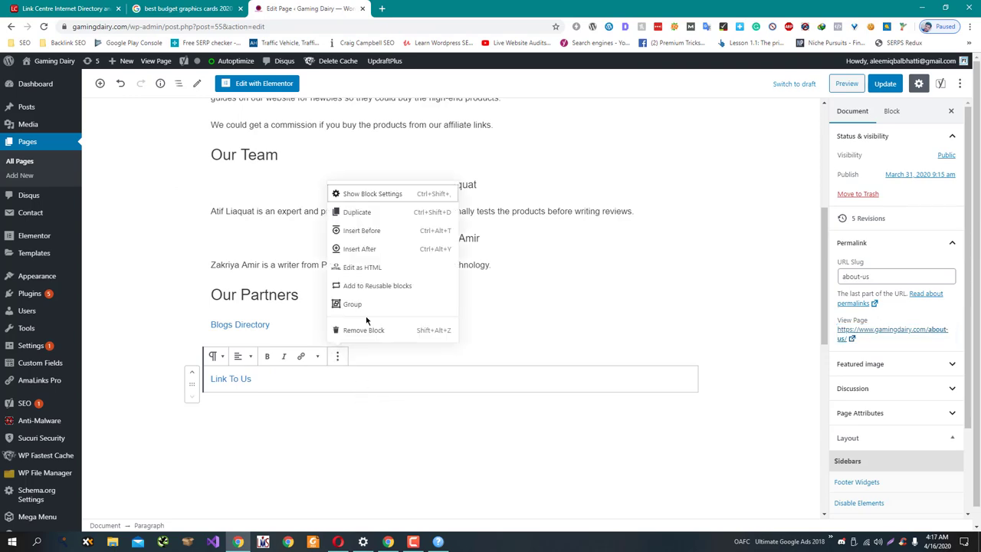
pyautogui.click(373, 330)
pyautogui.scroll(3, 552, 395)
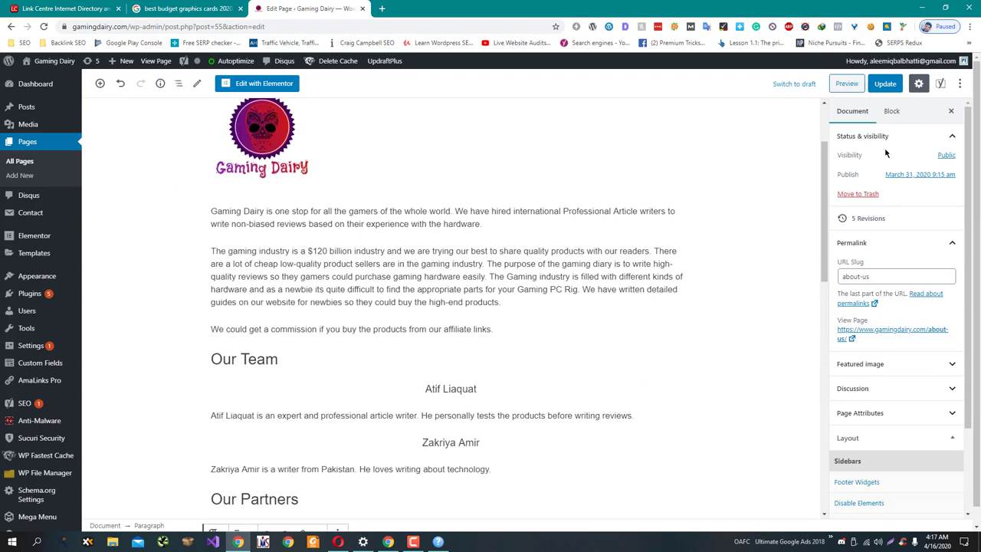
pyautogui.hotkey('alt', 'Tab')
pyautogui.scroll(-1, 611, 264)
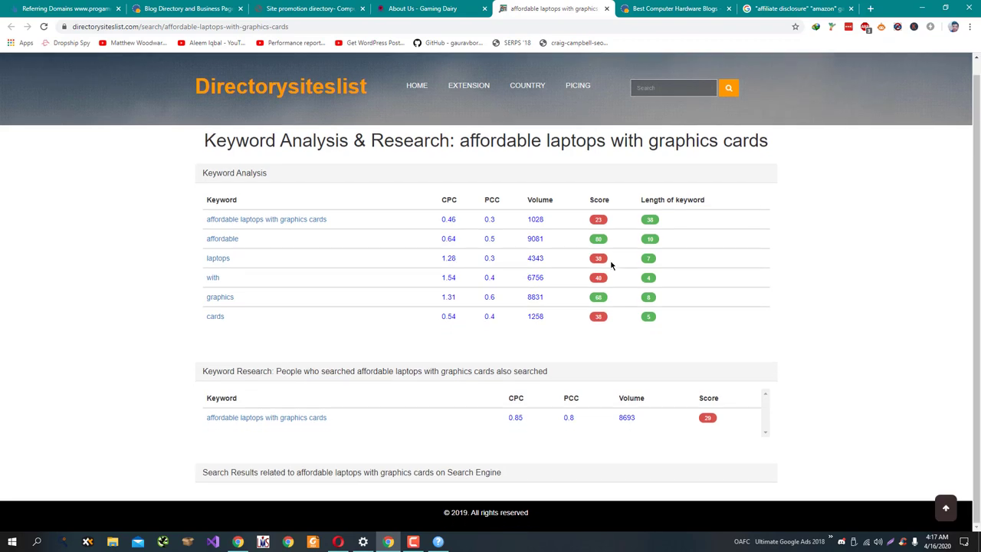
# Go to Directorysiteslist's Extension page, then switch to the Best Computer Hardware Blogs tab.
pyautogui.scroll(1, 590, 253)
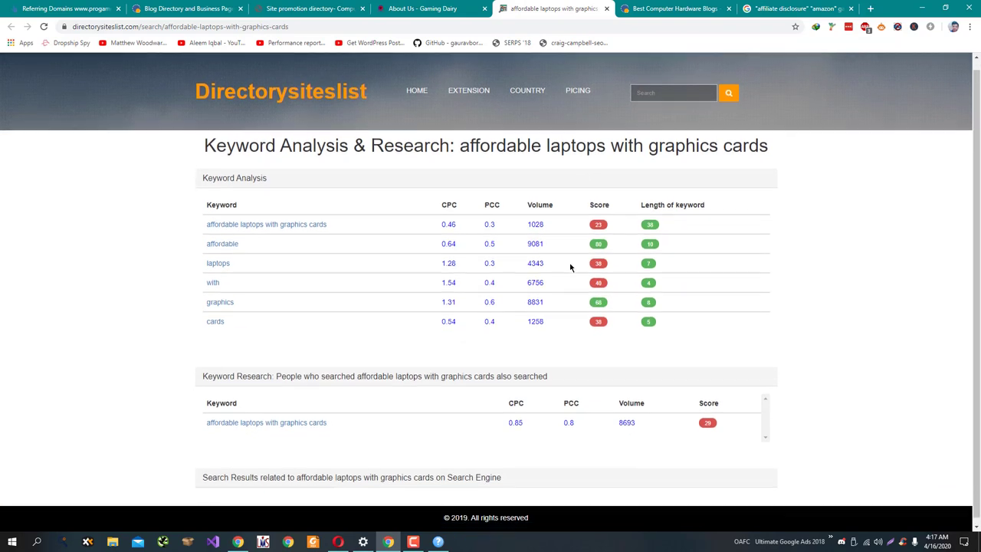
pyautogui.scroll(-1, 571, 266)
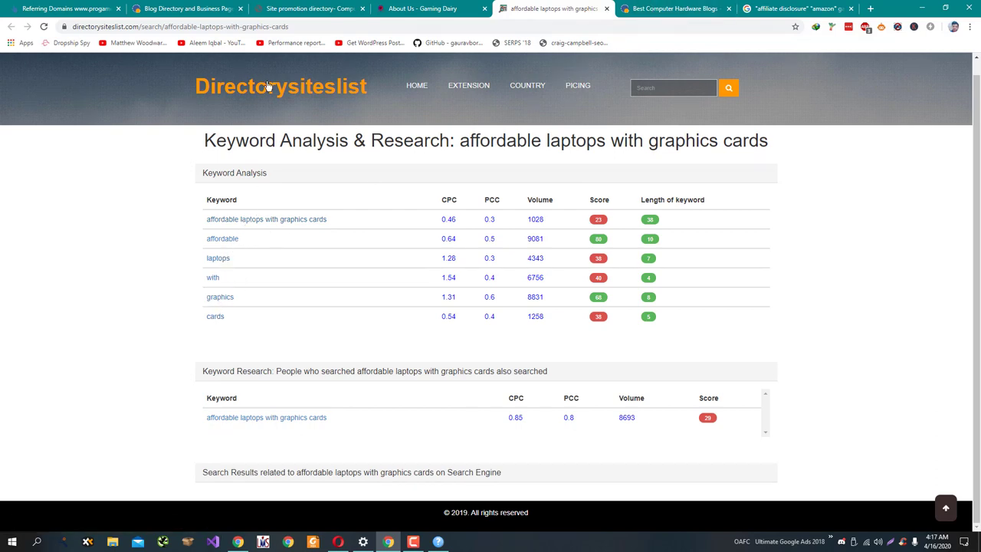
pyautogui.click(450, 90)
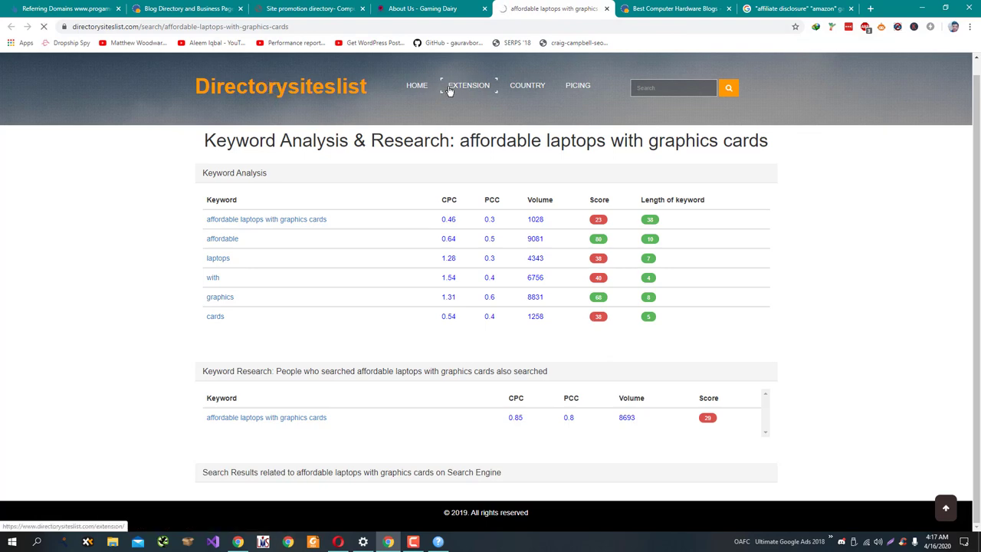
pyautogui.hotkey('ctrl', 'Tab')
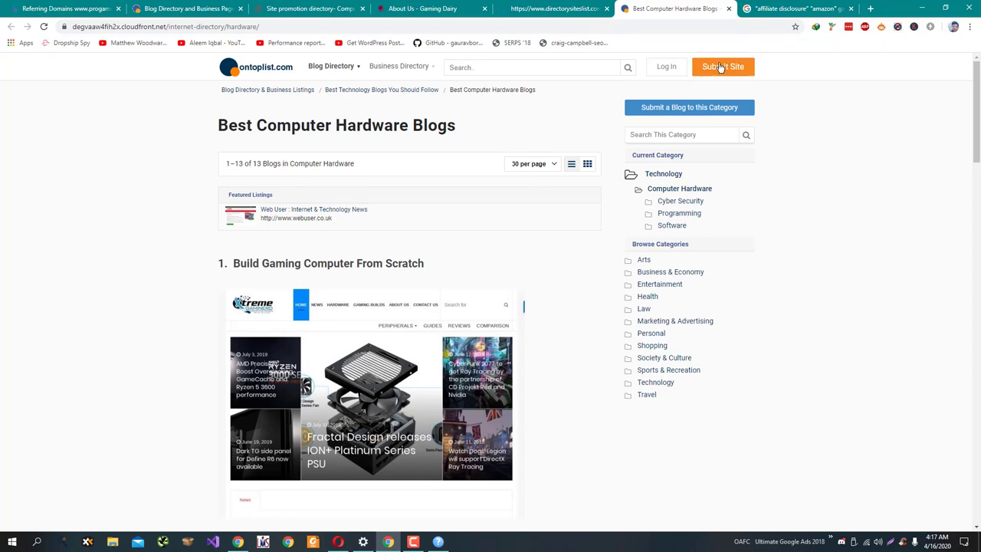
# Open OnTopList's Submit Your Site form and enter the saved account e-mail and password.
pyautogui.click(721, 67)
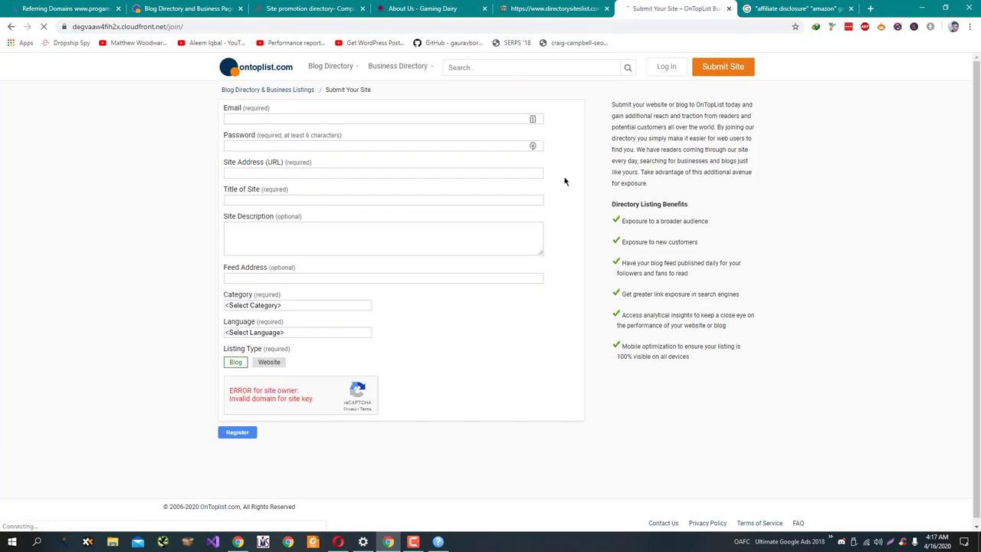
pyautogui.click(460, 120)
pyautogui.click(331, 164)
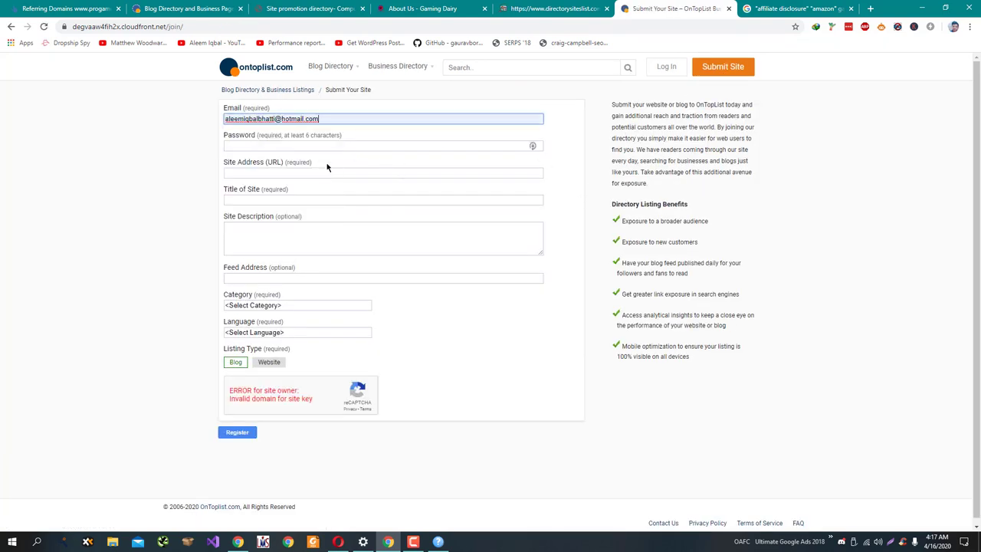
pyautogui.click(349, 146)
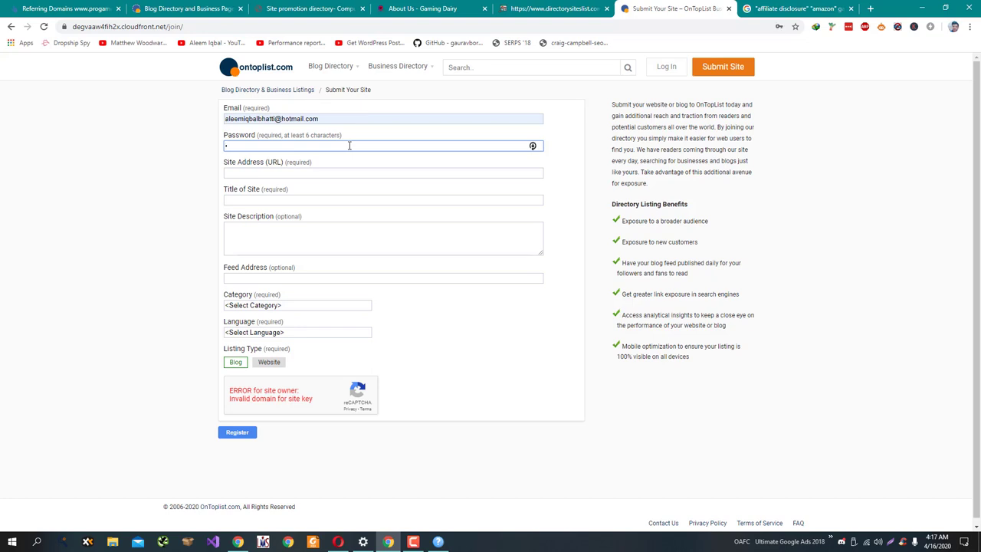
pyautogui.press('Tab')
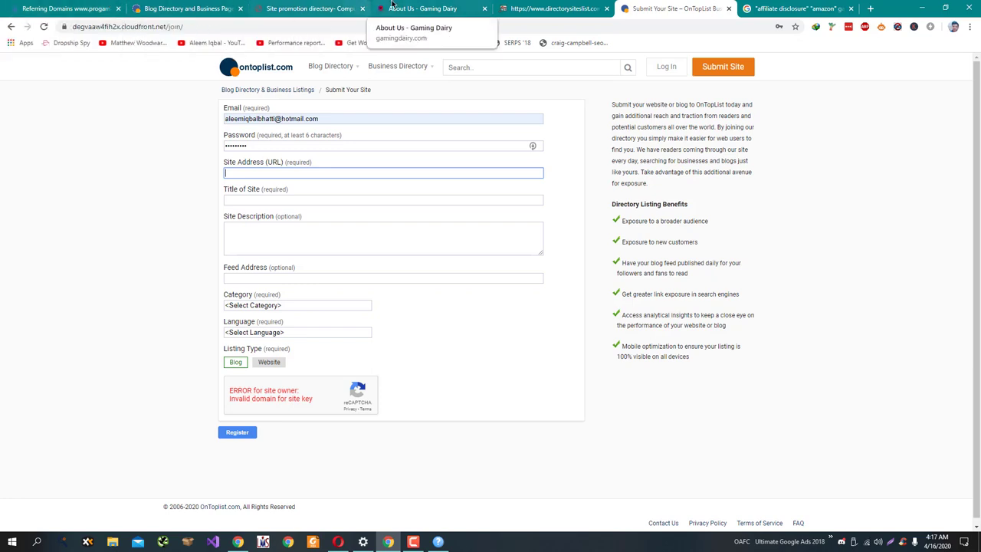
# Paste the Gaming Dairy home page address as the site URL and enter the title 'Gaming Da'.
pyautogui.click(422, 9)
pyautogui.moveTo(129, 28); pyautogui.dragTo(72, 27)
pyautogui.hotkey('ctrl', 'c')
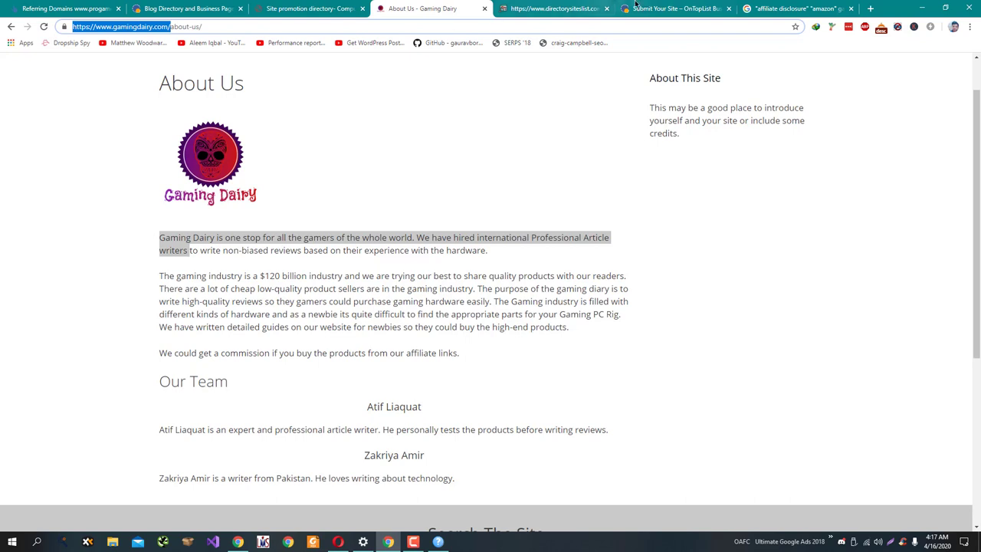
pyautogui.moveTo(667, 8); pyautogui.dragTo(556, 8)
pyautogui.click(288, 171)
pyautogui.hotkey('ctrl', 'v')
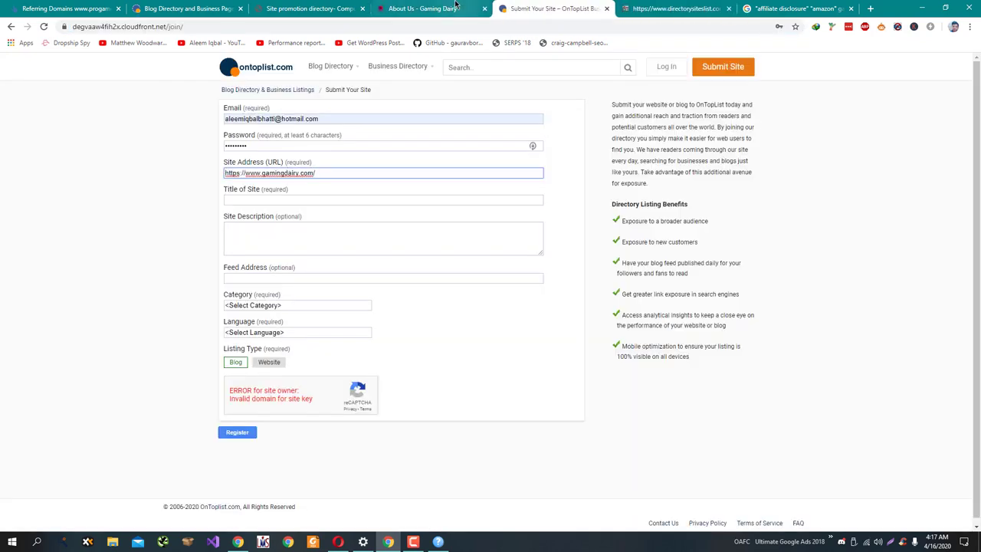
pyautogui.press('Tab')
pyautogui.write('Gaming Da')
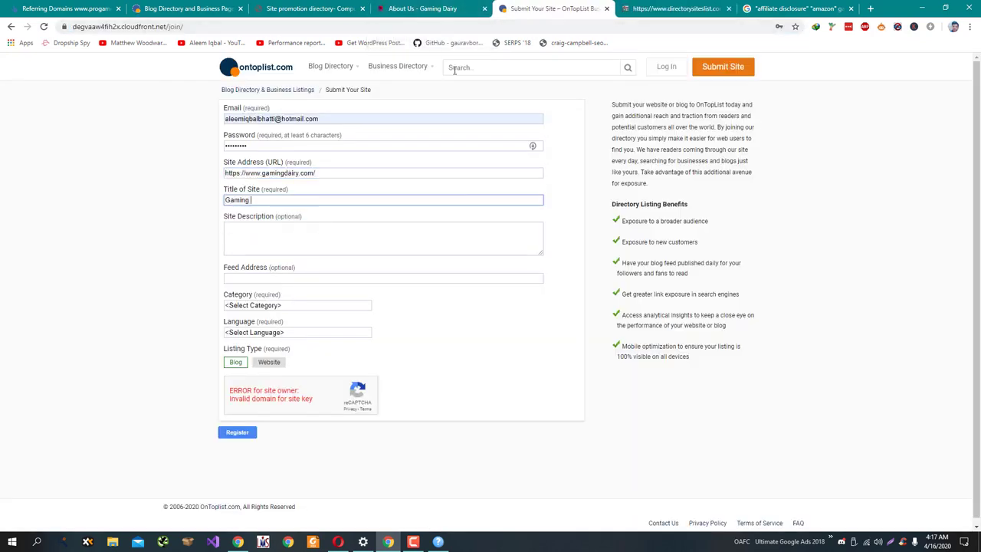
# Copy the About Us opening paragraph into the site description.
pyautogui.click(330, 8)
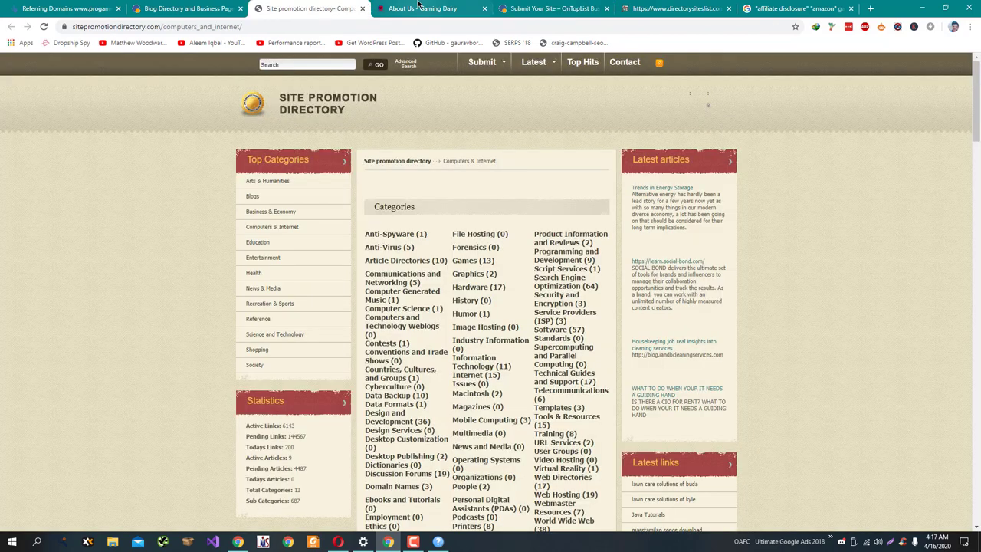
pyautogui.click(422, 9)
pyautogui.rightClick(321, 233)
pyautogui.click(337, 238)
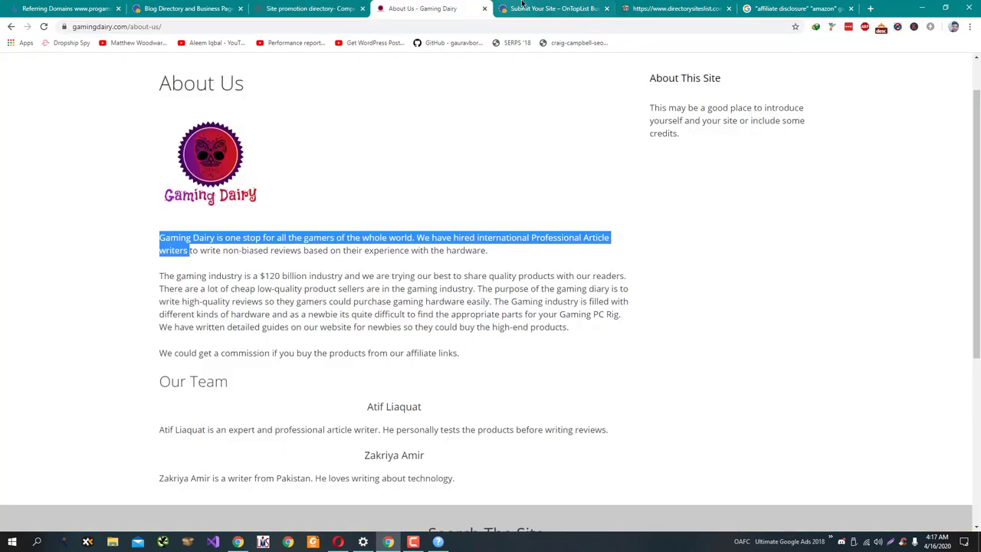
pyautogui.hotkey('ctrl', 'Tab')
pyautogui.click(313, 237)
pyautogui.write('Gaming Dairy is one stop for all the gamers of the whole world. We have hired international Professional Article writers')
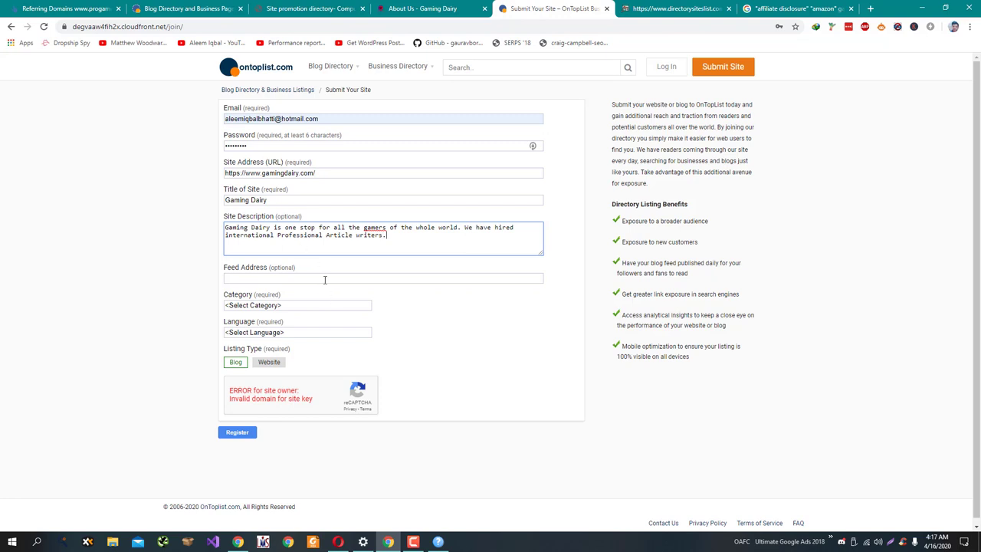
# Set the category to Gaming and the language to English, then register the site.
pyautogui.click(325, 280)
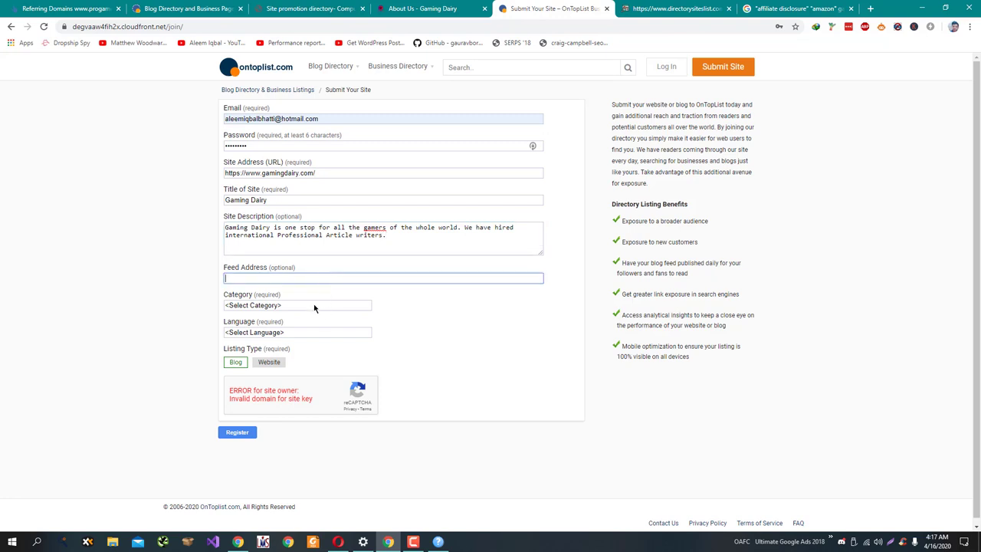
pyautogui.click(314, 306)
pyautogui.scroll(-3, 317, 385)
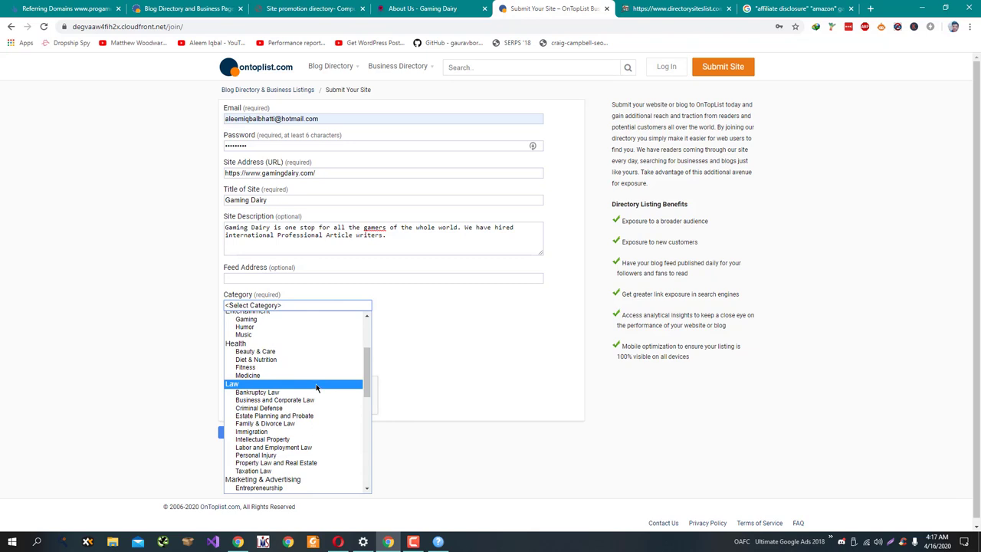
pyautogui.click(306, 319)
pyautogui.click(291, 333)
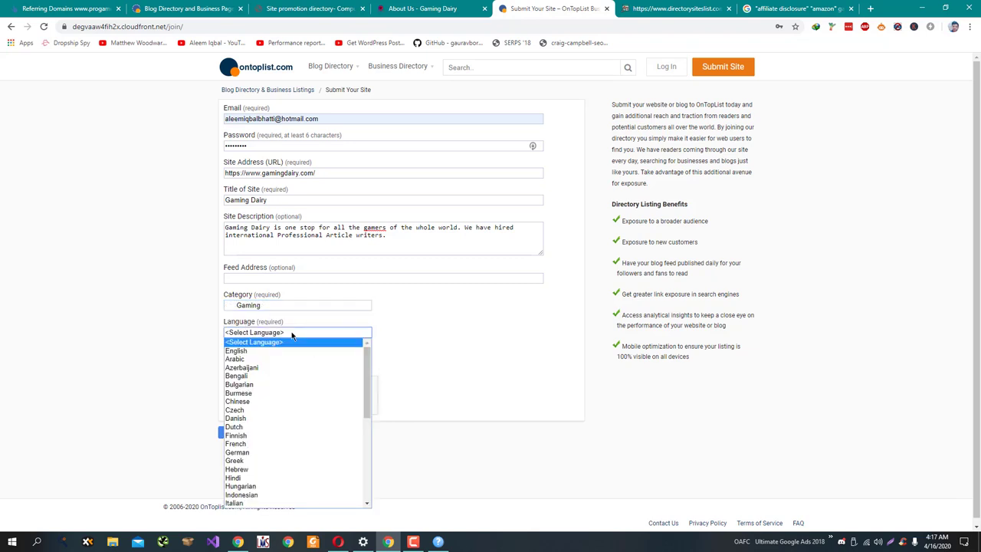
pyautogui.click(289, 351)
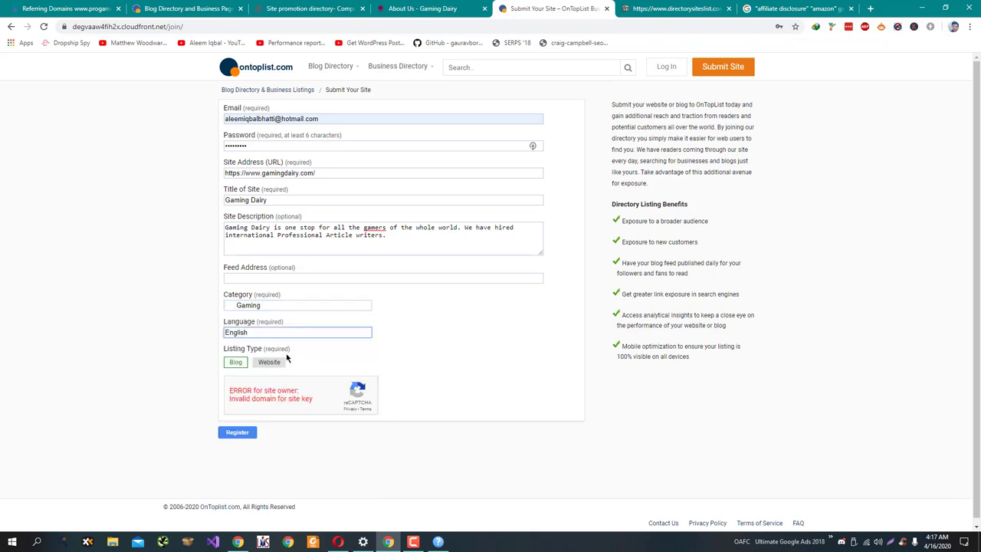
pyautogui.click(235, 432)
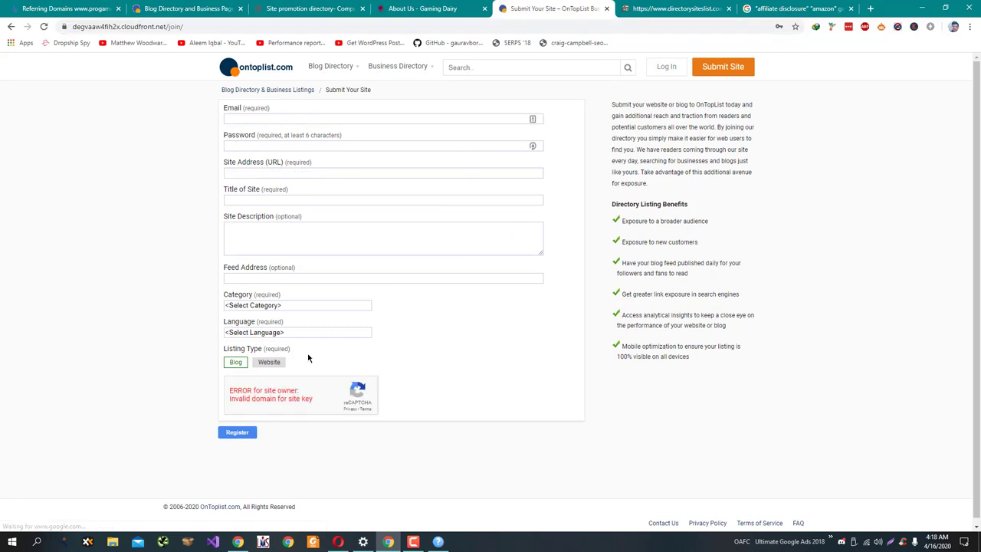
# Close the OnTopList and Directorysiteslist tabs and open Site Promotion Directory's Submit > Link form.
pyautogui.tripleClick(263, 402)
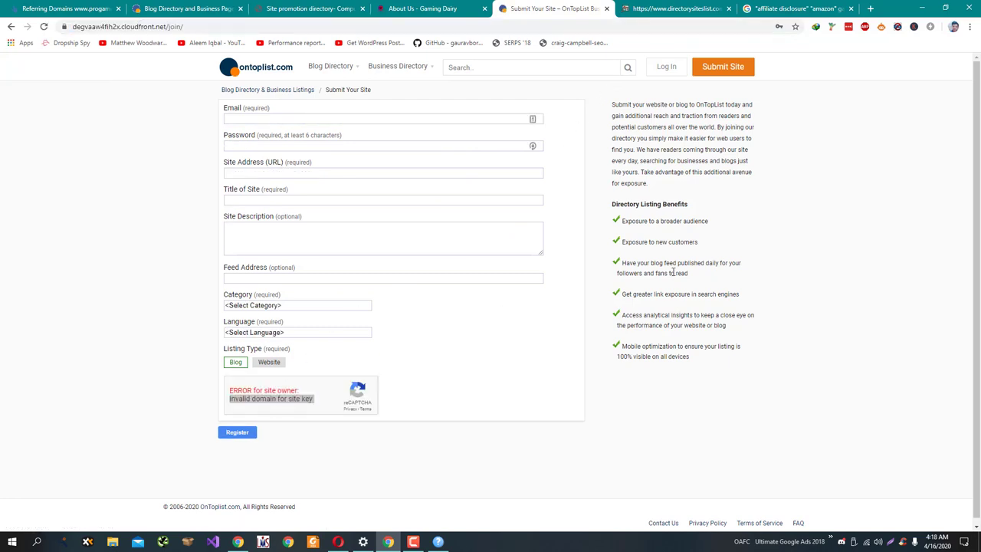
pyautogui.hotkey('ctrl', 'w')
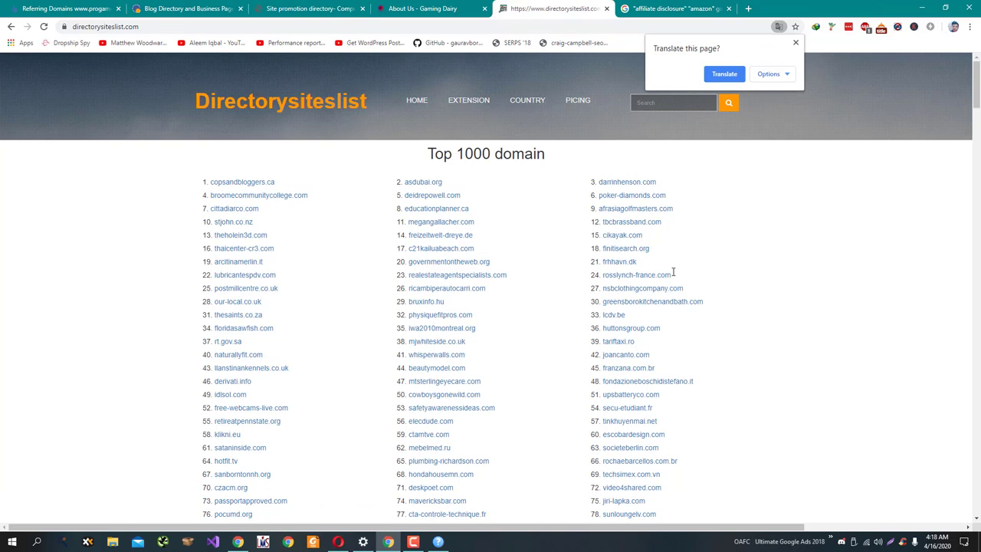
pyautogui.hotkey('ctrl', 'w')
pyautogui.hotkey('ctrl', 'w')
pyautogui.hotkey('ctrl', 'w')
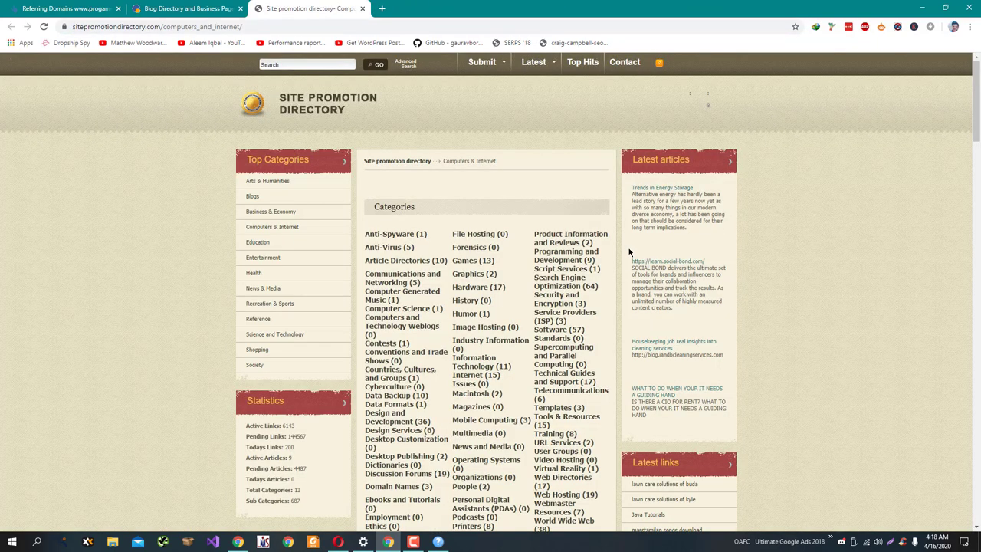
pyautogui.moveTo(484, 66)
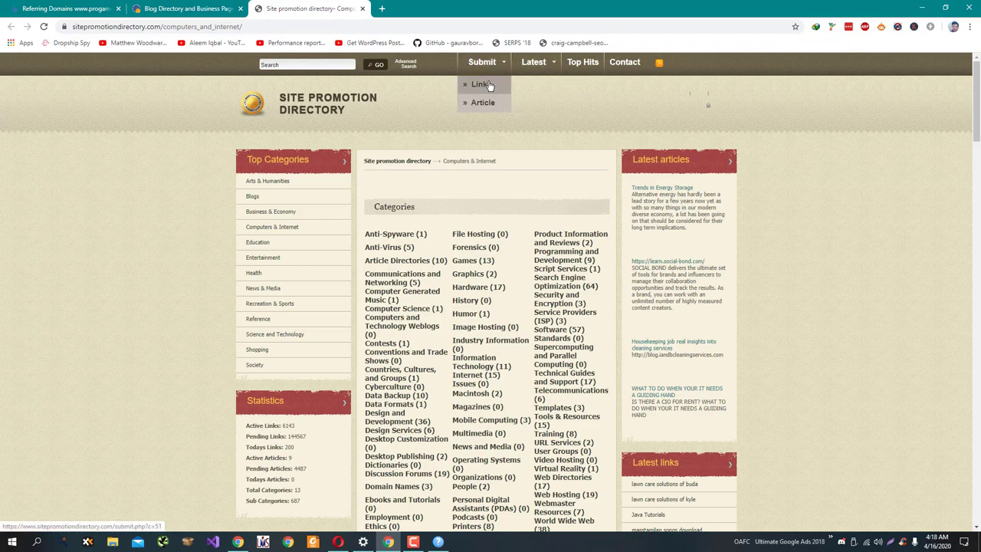
pyautogui.click(489, 92)
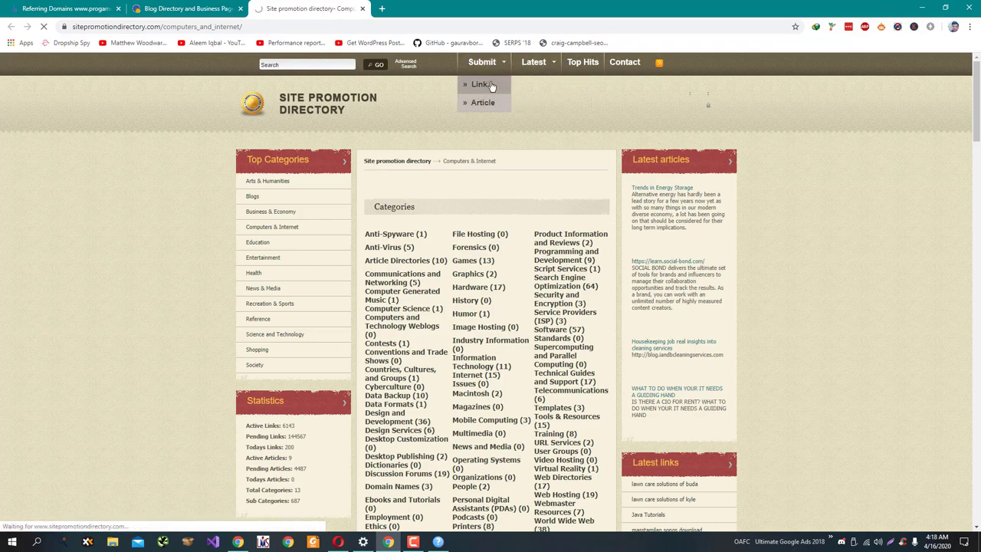
pyautogui.scroll(-2, 468, 192)
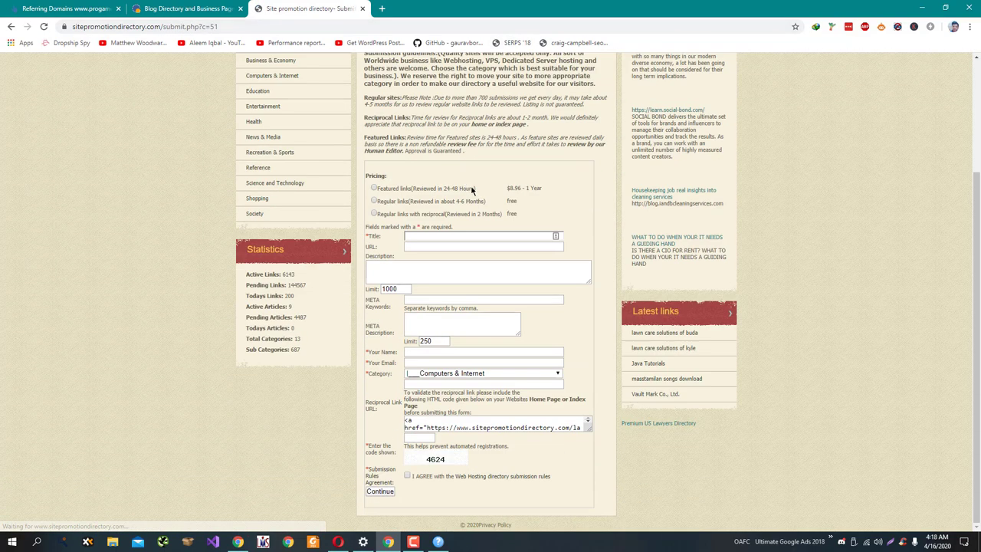
# Choose the free 'Regular links with reciprocal' option and autofill the Gaming Dairy title and gamingdairy.com URL.
pyautogui.click(441, 235)
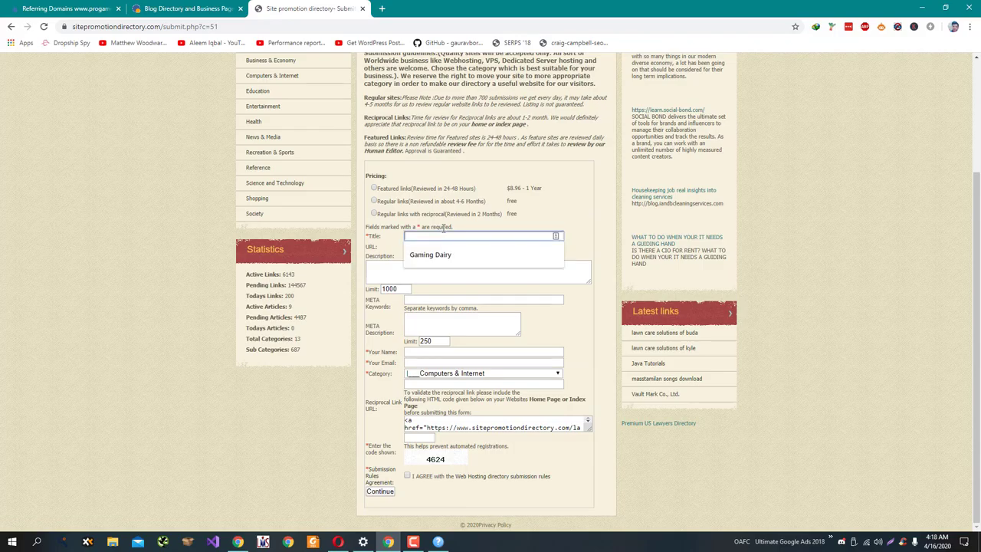
pyautogui.click(374, 215)
pyautogui.click(414, 236)
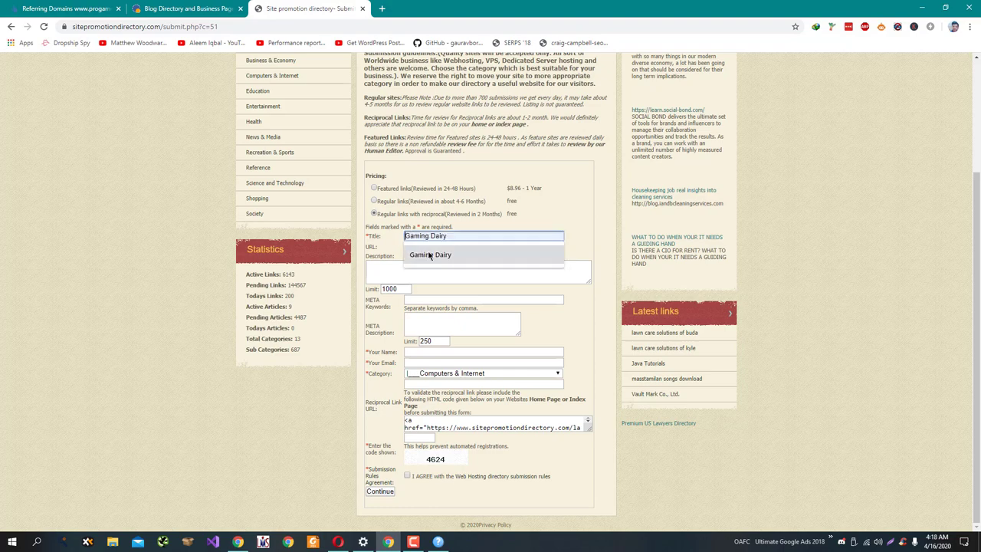
pyautogui.click(417, 253)
pyautogui.click(418, 247)
pyautogui.click(408, 265)
pyautogui.click(409, 263)
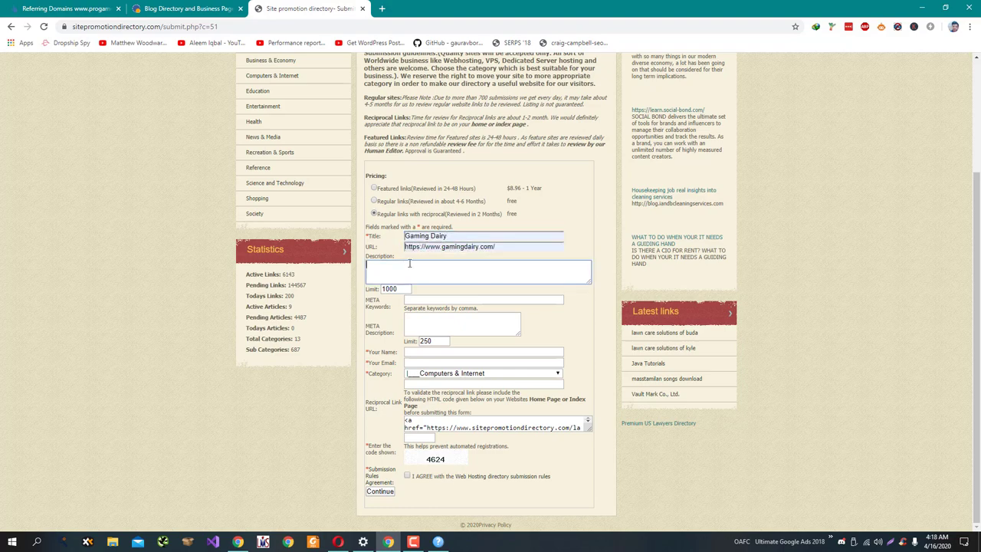
# Load gamingdairy.com in a new tab and go to its About Us page.
pyautogui.click(175, 6)
pyautogui.click(69, 8)
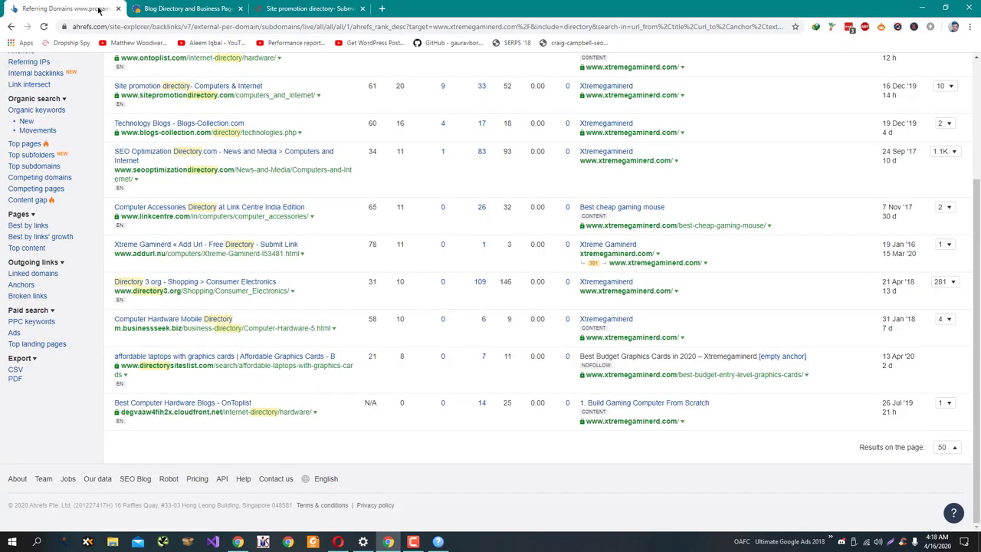
pyautogui.click(160, 6)
pyautogui.hotkey('ctrl', 't')
pyautogui.write('ga')
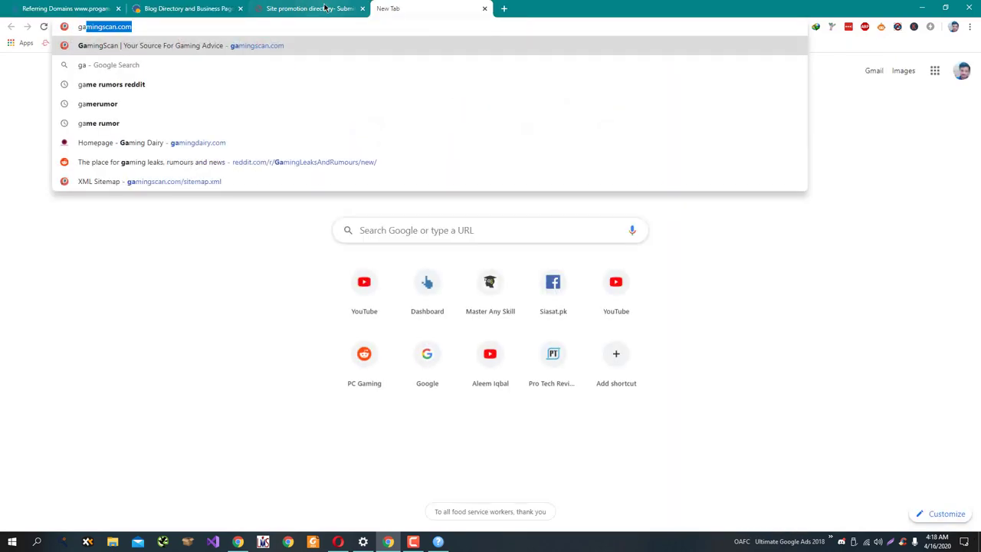
pyautogui.write('mingda')
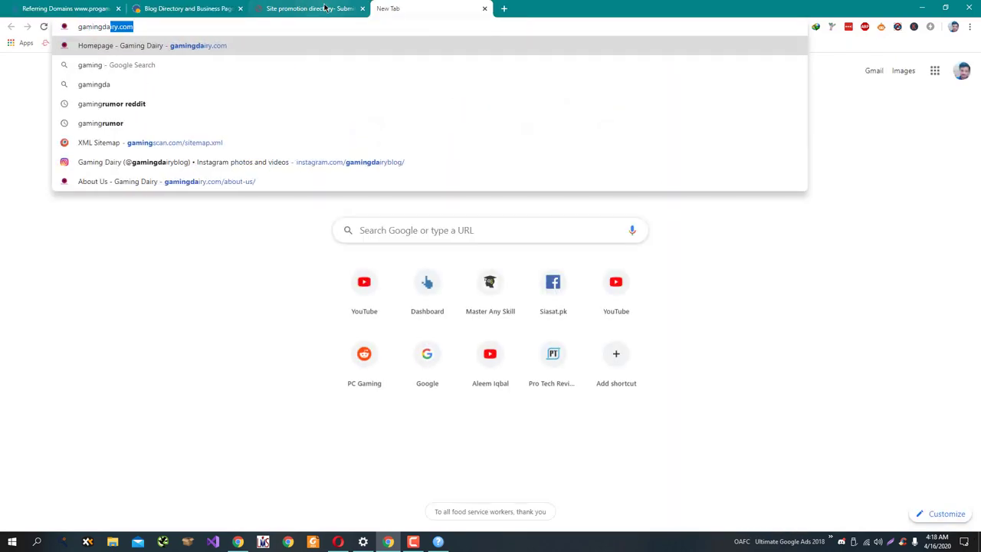
pyautogui.press('Return')
pyautogui.click(325, 7)
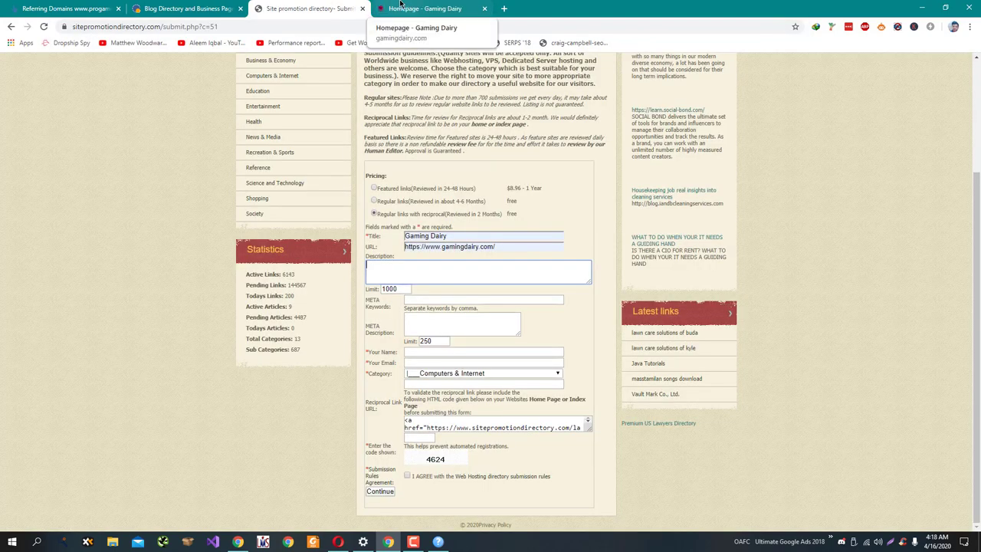
pyautogui.click(400, 4)
pyautogui.moveTo(576, 95)
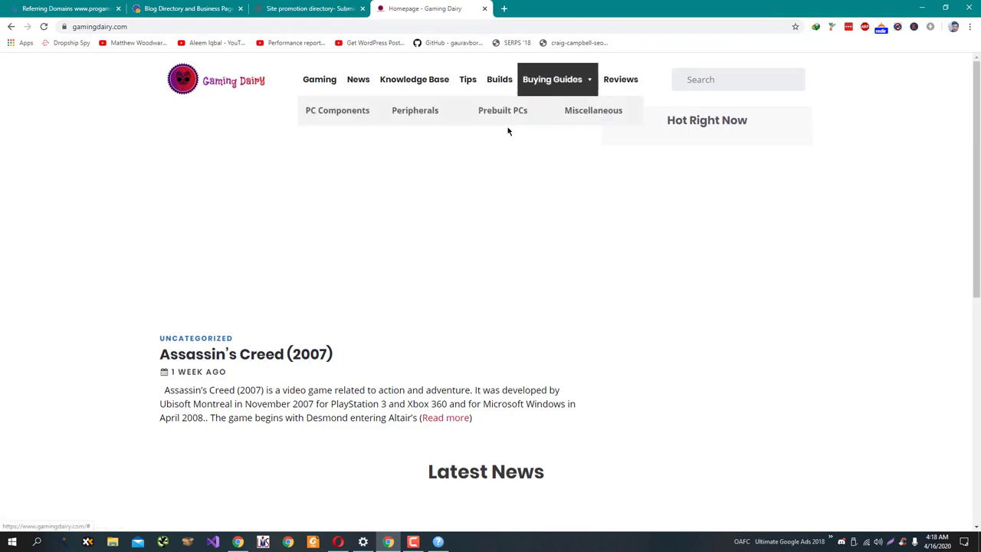
pyautogui.scroll(-2, 416, 241)
pyautogui.scroll(2, 416, 241)
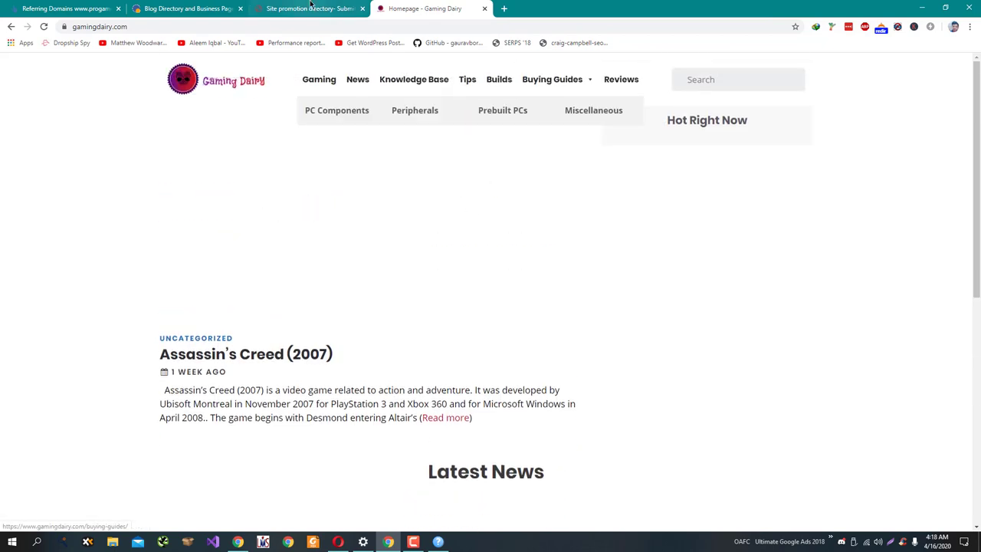
pyautogui.click(310, 8)
pyautogui.click(425, 8)
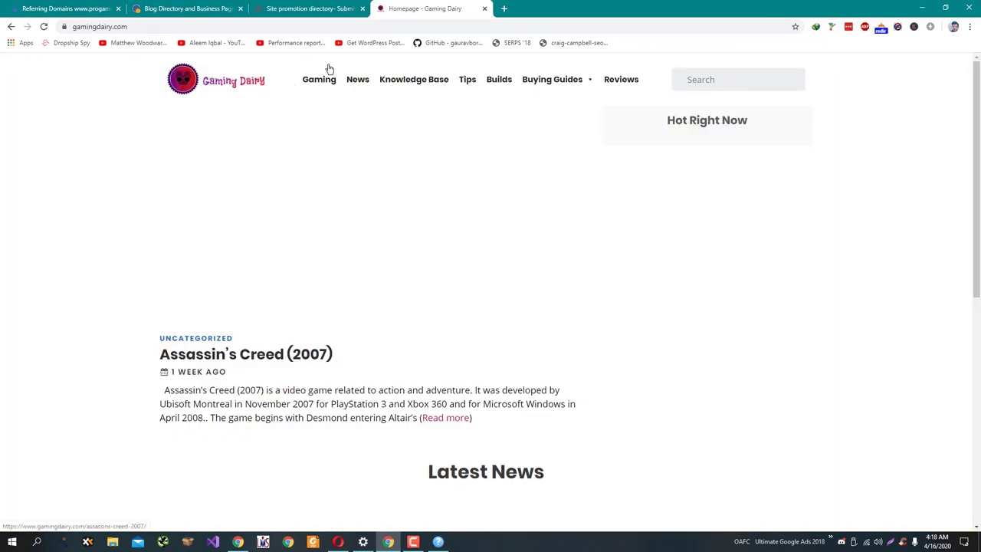
pyautogui.scroll(-6, 324, 225)
pyautogui.click(290, 462)
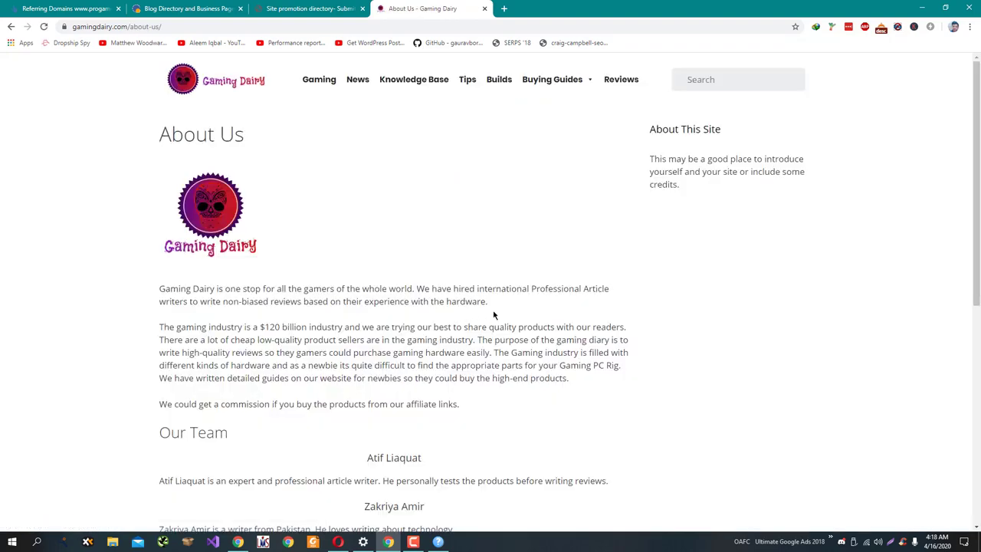
# Paste the About Us paragraph as the description, autofill contact name and e-mail, and select the reciprocal code.
pyautogui.moveTo(510, 305); pyautogui.dragTo(139, 278)
pyautogui.hotkey('ctrl', 'shift', 'Tab')
pyautogui.hotkey('ctrl', 'v')
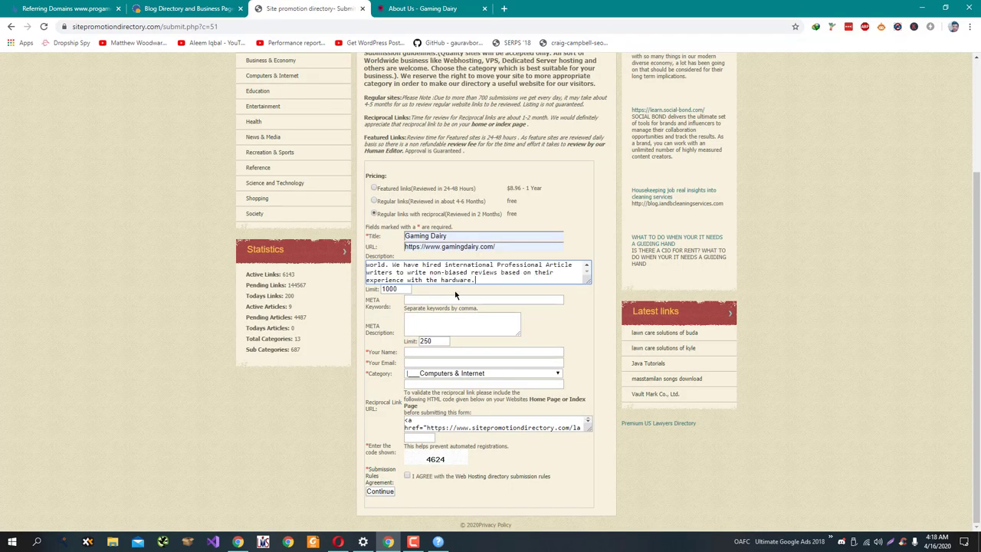
pyautogui.click(429, 351)
pyautogui.click(428, 371)
pyautogui.click(421, 364)
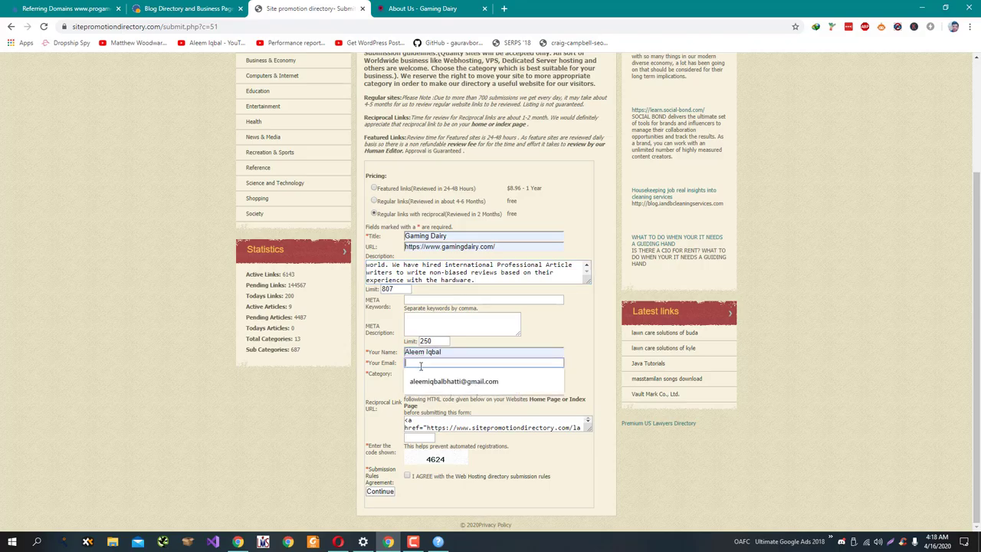
pyautogui.click(423, 381)
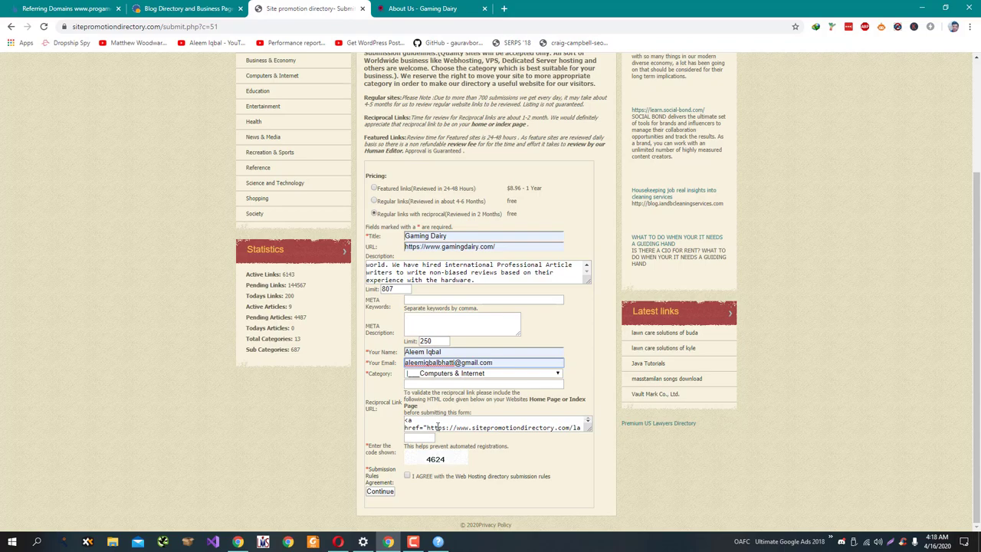
pyautogui.click(434, 418)
pyautogui.click(238, 542)
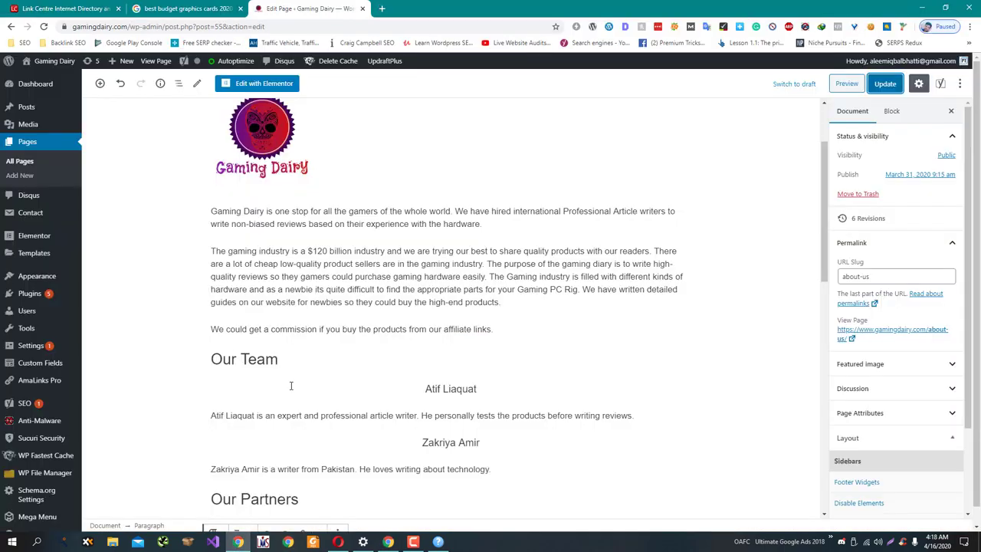
# Paste the reciprocal link under Our Partners and delete 'latest-links' from its text.
pyautogui.scroll(-3, 286, 373)
pyautogui.write('Blogs Directory sitepromotiondirectory.com latest-links')
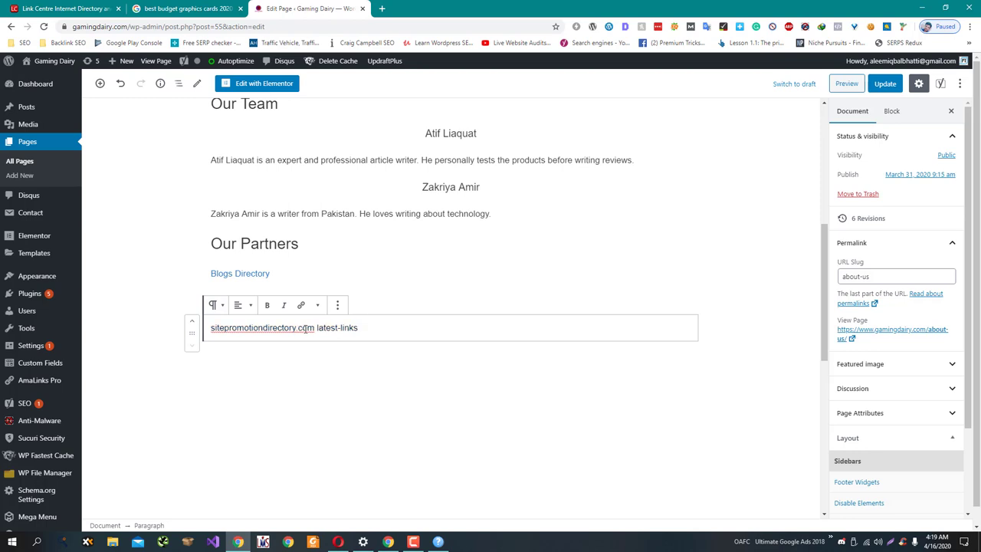
pyautogui.hotkey('shift', 'Home')
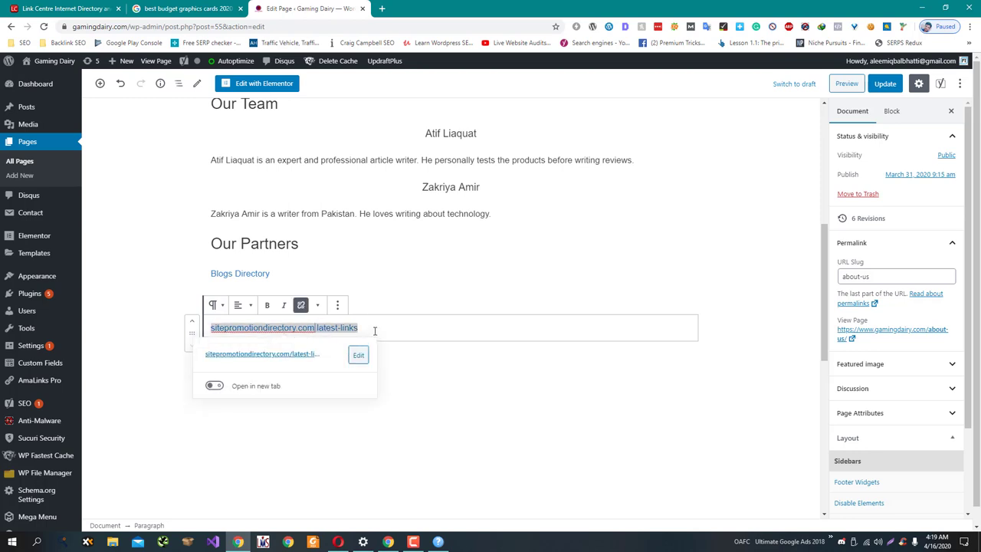
pyautogui.moveTo(372, 328); pyautogui.dragTo(318, 328)
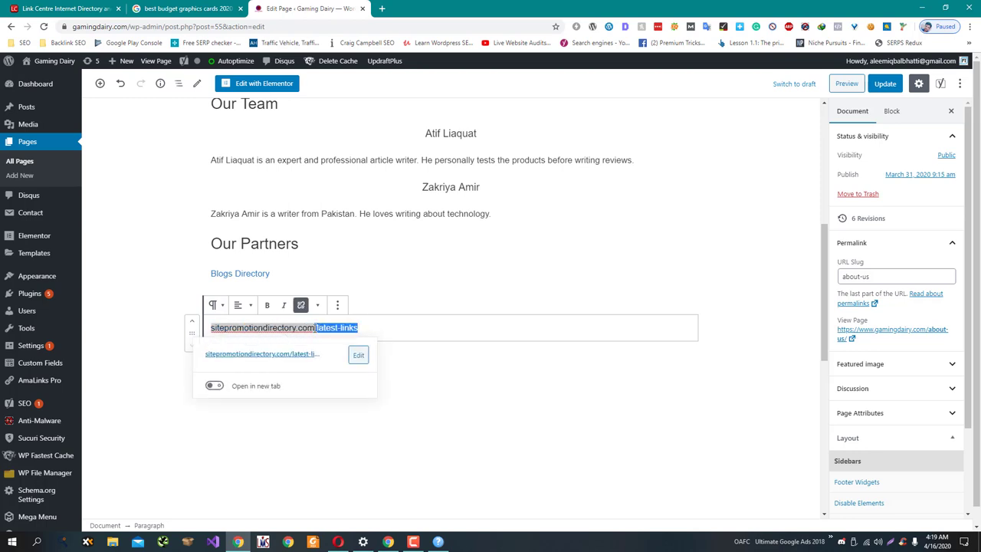
pyautogui.press('BackSpace')
pyautogui.hotkey('shift', 'Home')
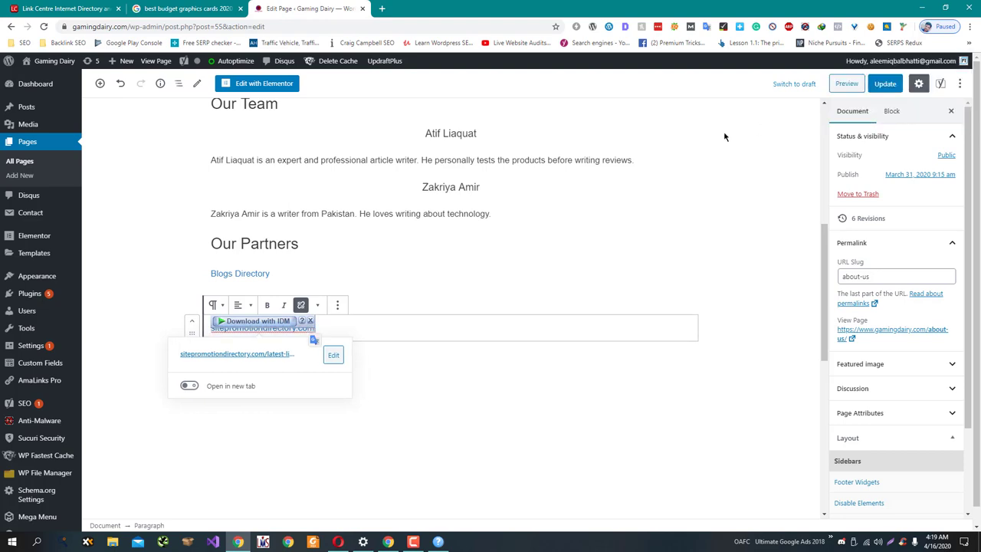
pyautogui.hotkey('alt', 'Tab')
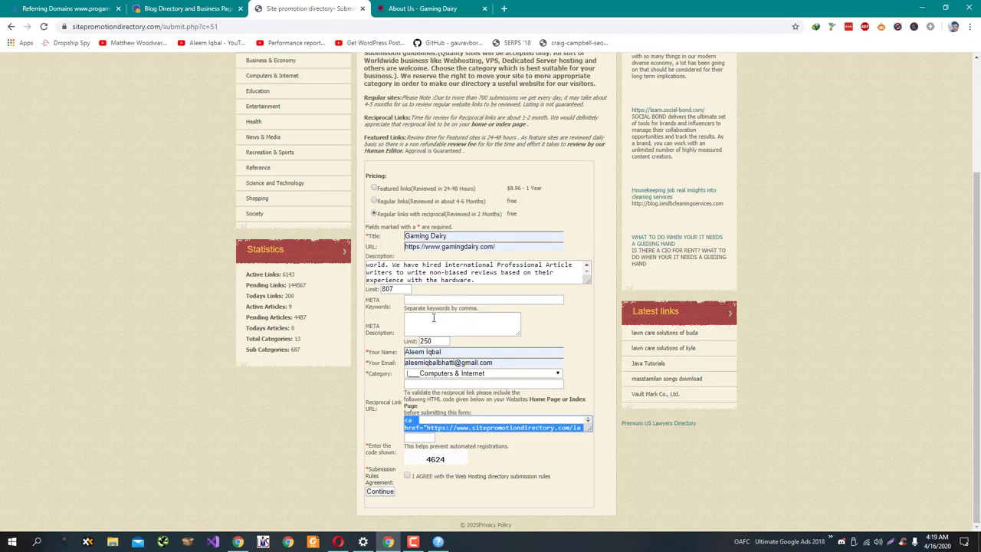
pyautogui.scroll(-2, 469, 426)
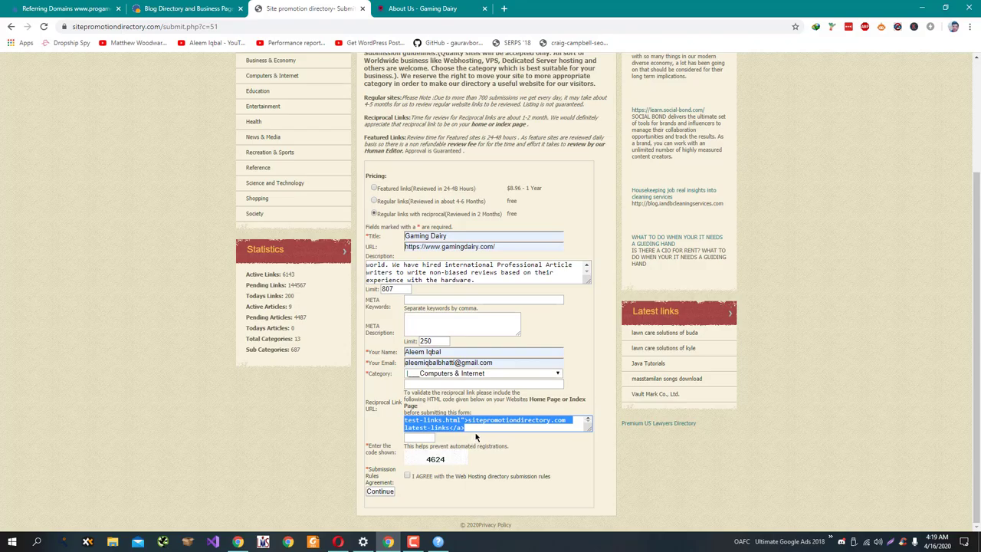